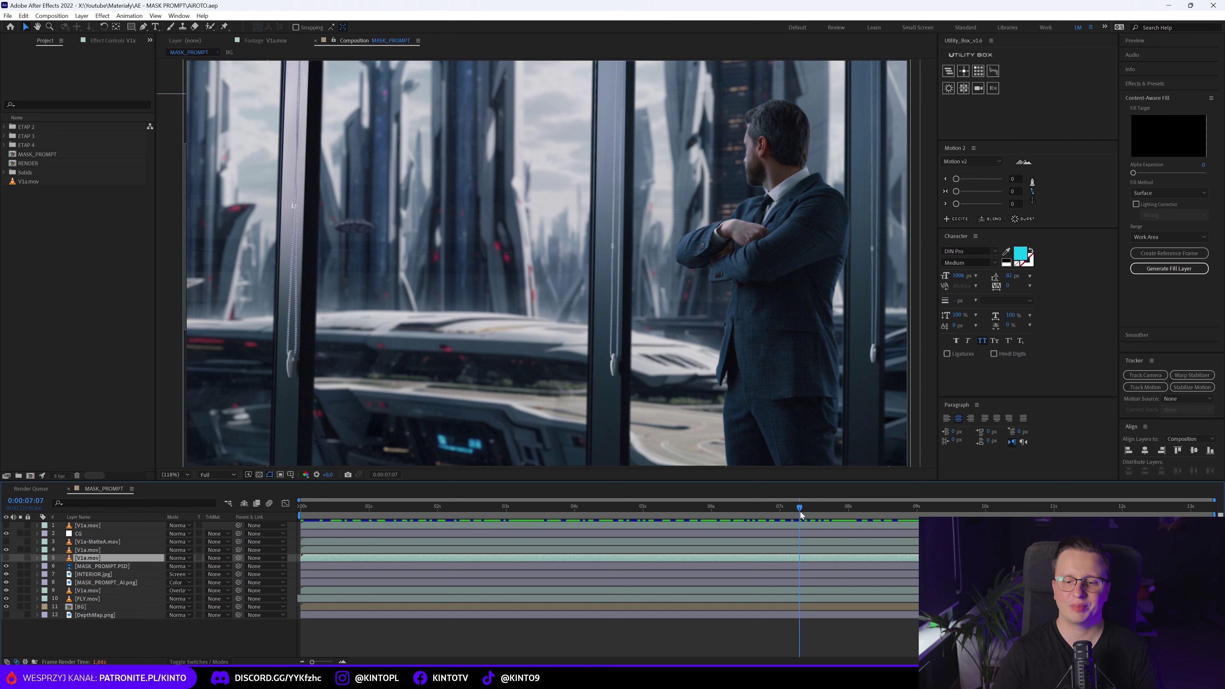
Step: Scrub through the finished composite to preview the shot from about 7 seconds back to the start
mouse_move(799, 508)
left_mouse_down()
mouse_move(996, 507)
mouse_move(553, 516)
mouse_move(610, 509)
left_mouse_up()
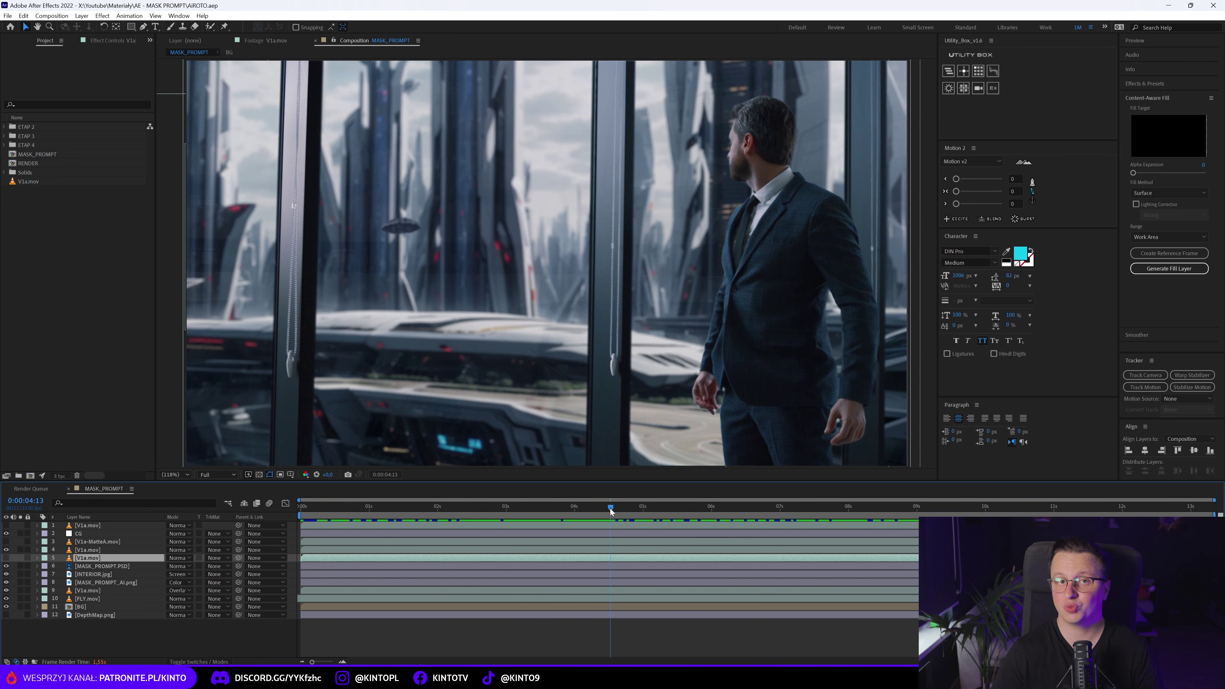
left_click_drag(610, 509, 801, 508)
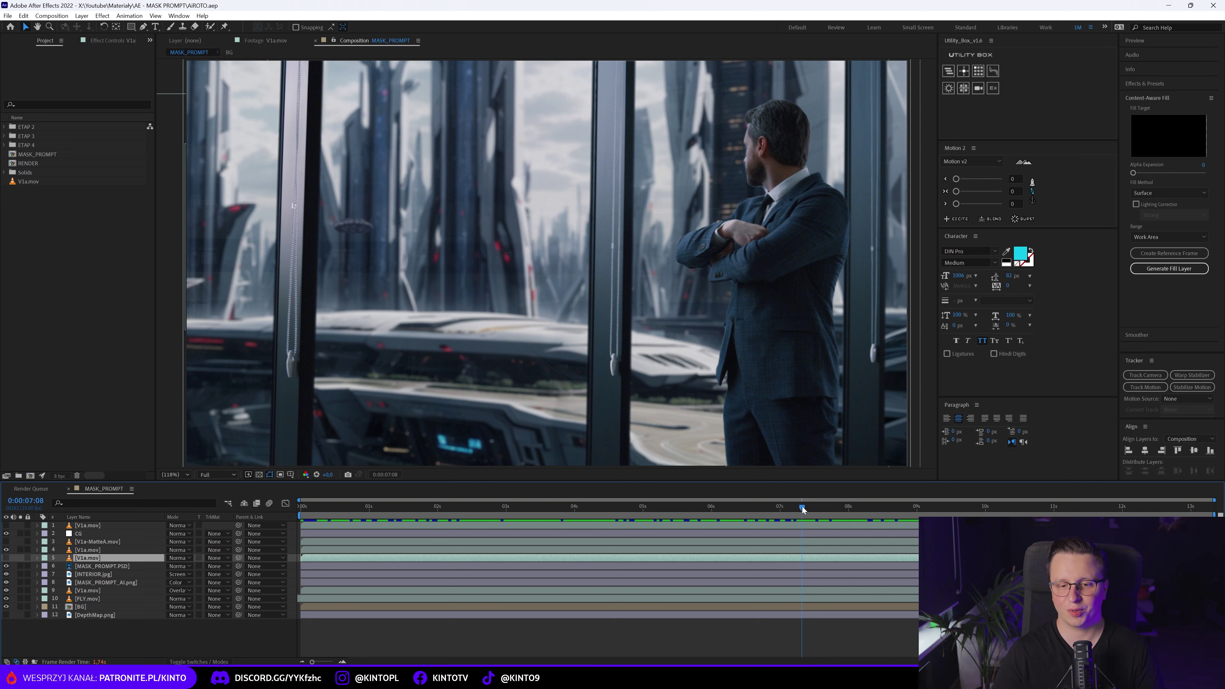
left_click_drag(801, 508, 545, 517)
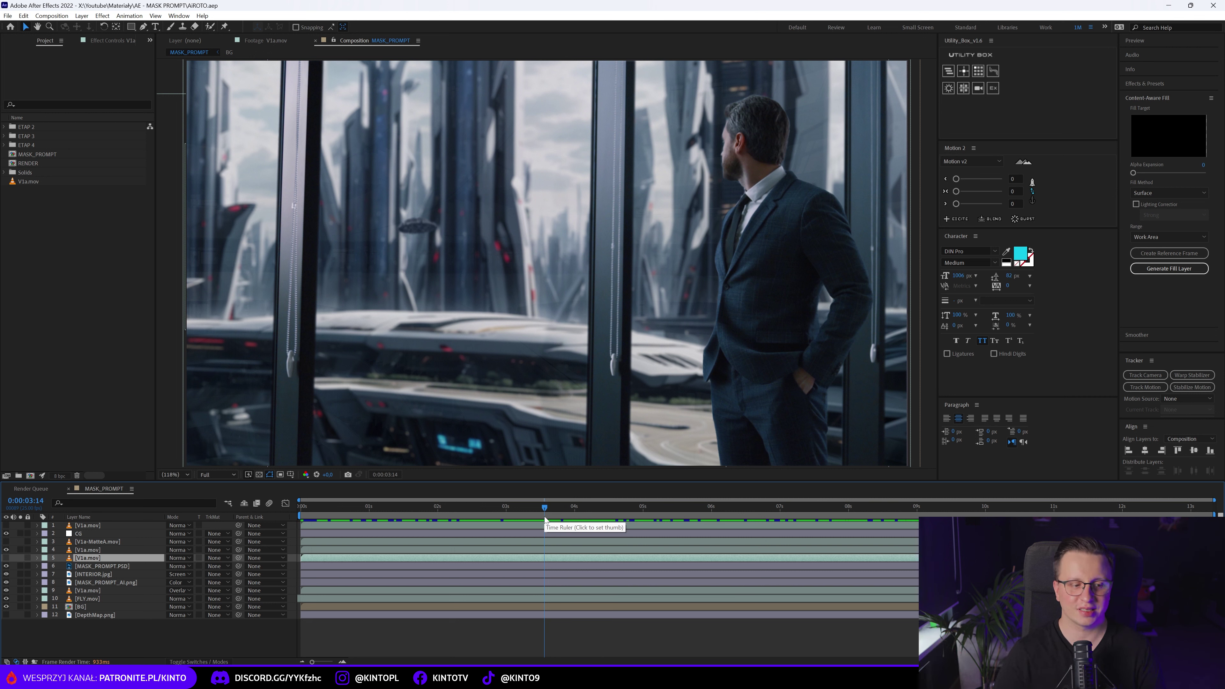
left_click_drag(544, 506, 406, 505)
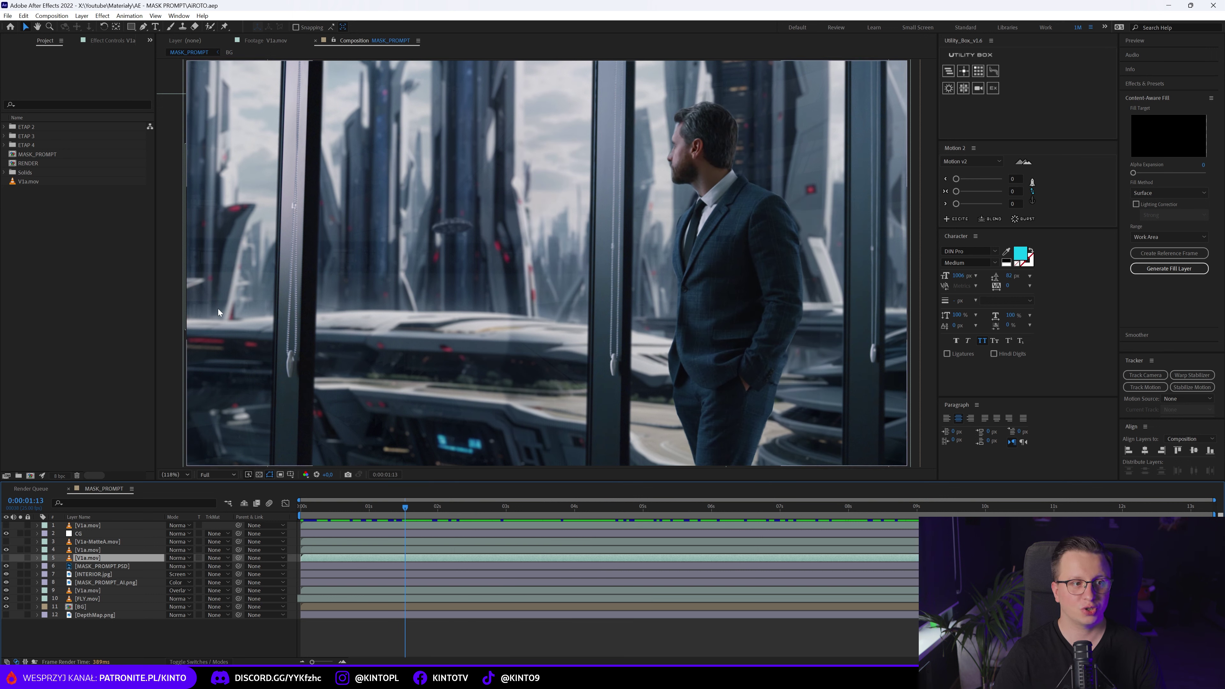
Step: Make a new composition from the V1a.mov footage with New Comp from Selection
left_click(32, 183)
right_click(31, 182)
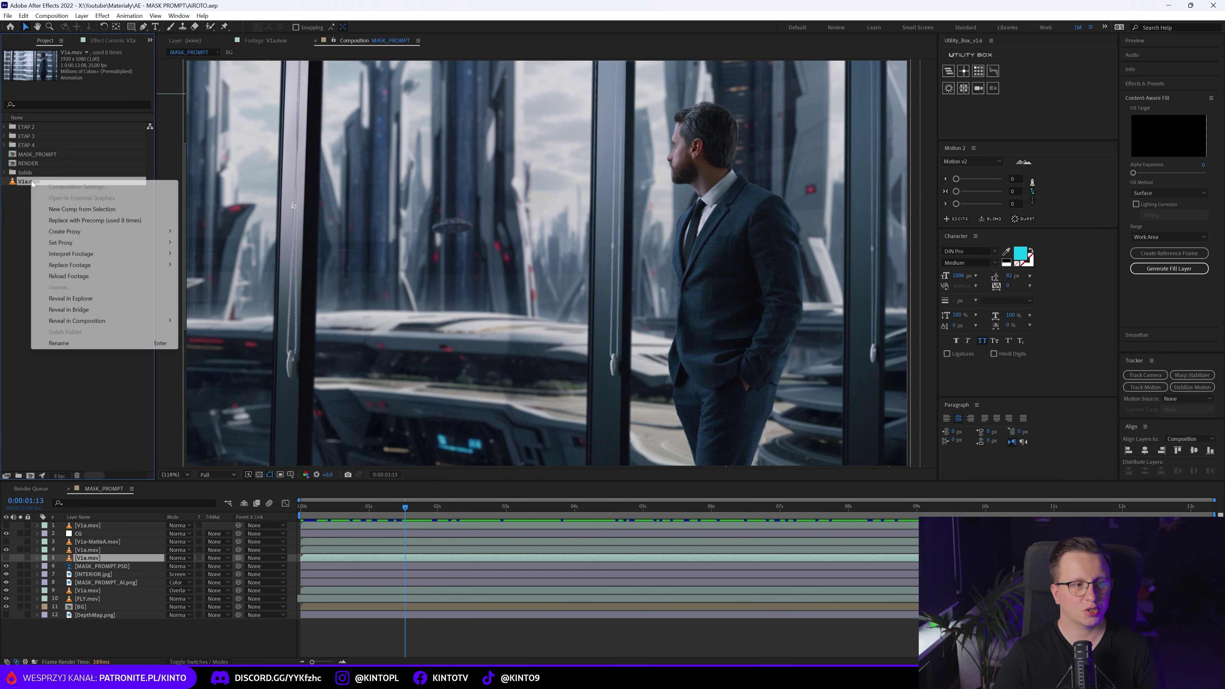
left_click(63, 209)
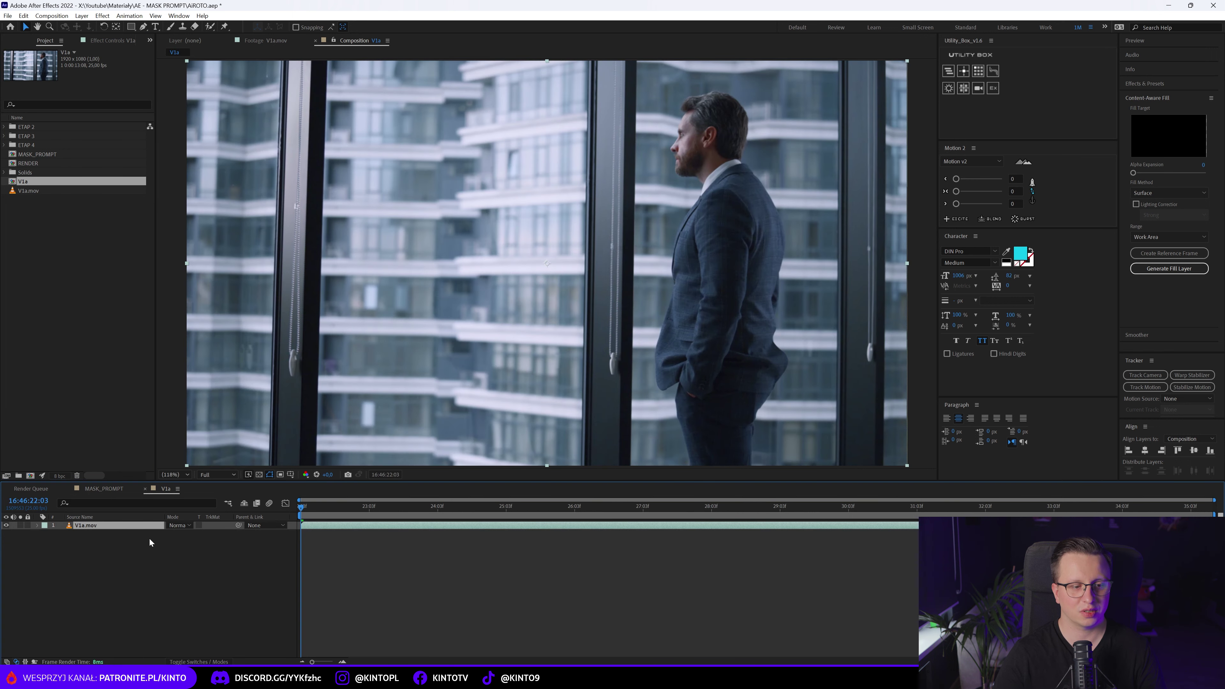
Step: Rename the new composition to TUT_FINAL in Composition Settings
left_click(150, 542)
left_click(52, 16)
left_click(63, 42)
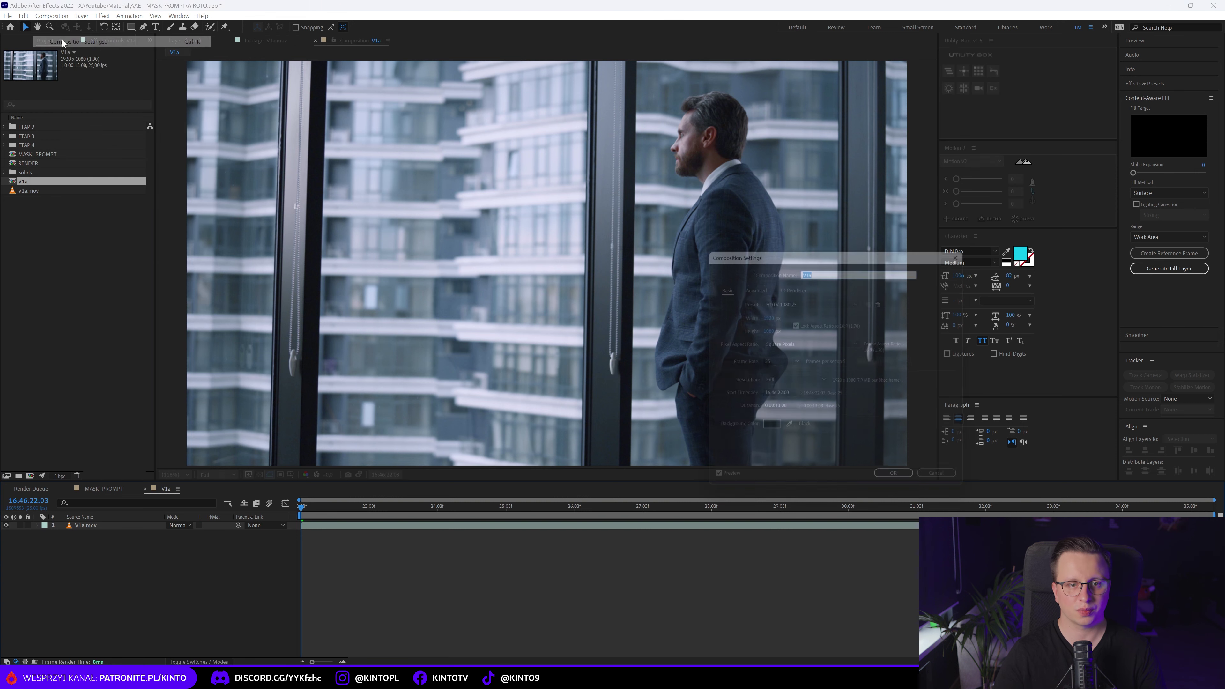
type("TUT_FINAL")
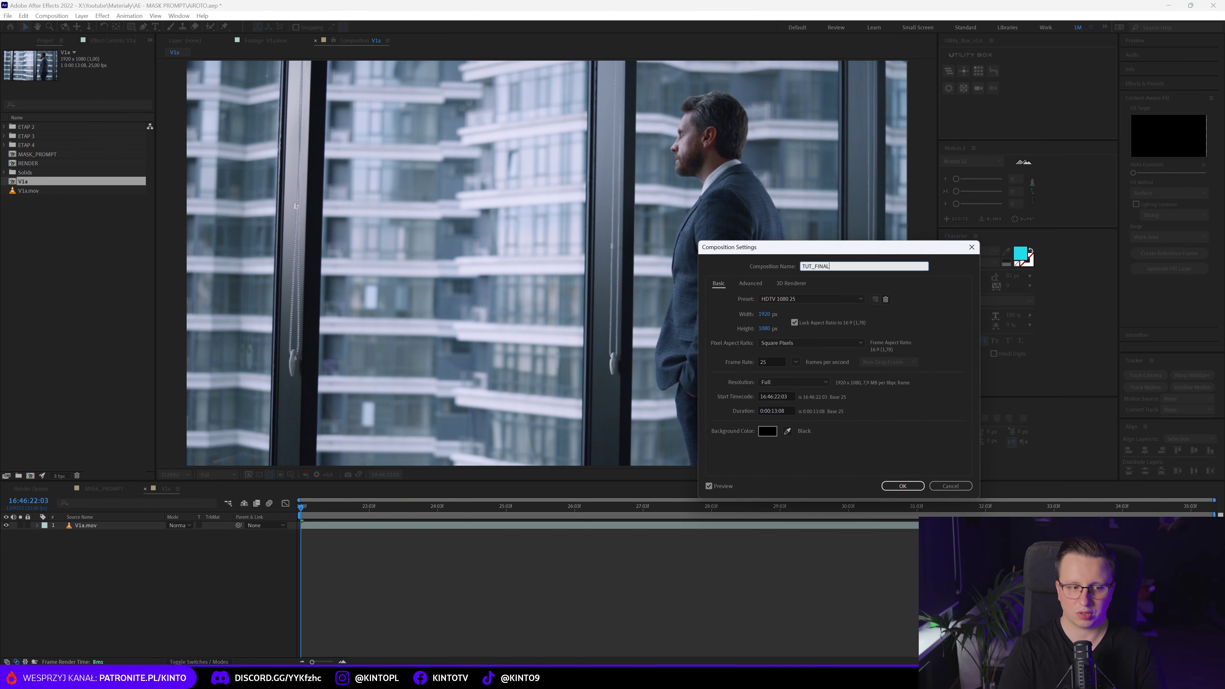
key("Return")
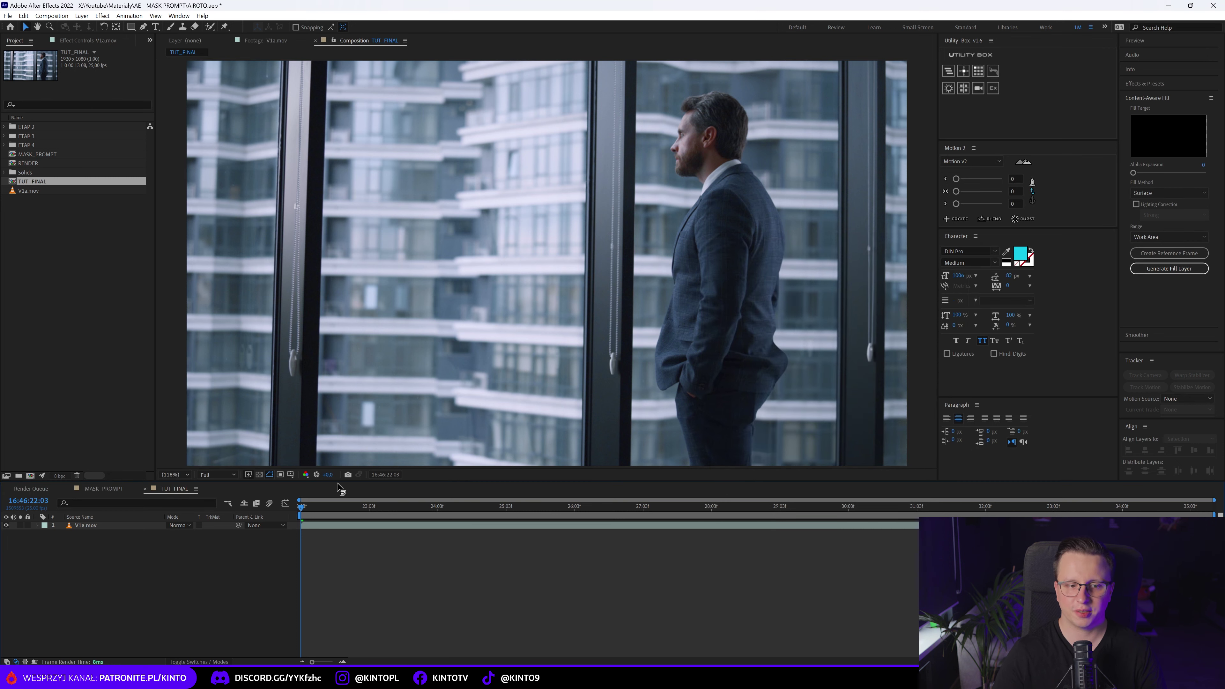
Step: Scrub through the clip to review the man's movement, then select the V1a.mov layer
mouse_move(322, 507)
left_mouse_down()
mouse_move(1061, 492)
mouse_move(298, 488)
mouse_move(709, 486)
left_mouse_up()
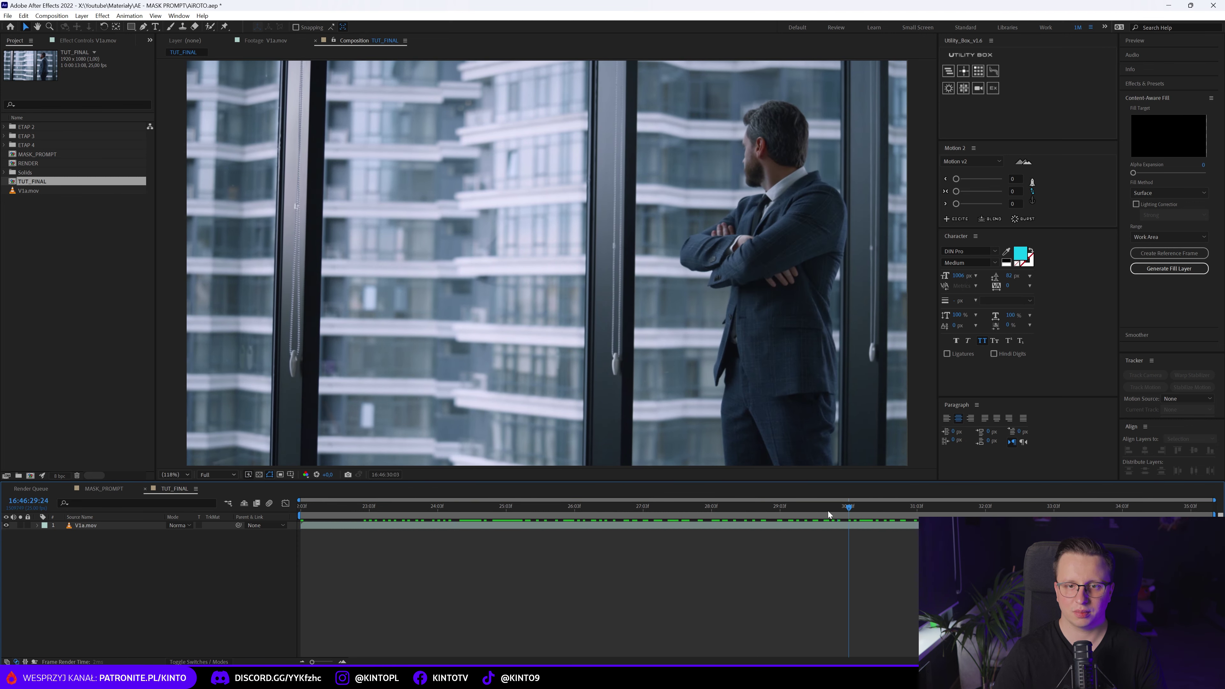
mouse_move(828, 512)
left_mouse_down()
mouse_move(974, 497)
mouse_move(308, 480)
left_mouse_up()
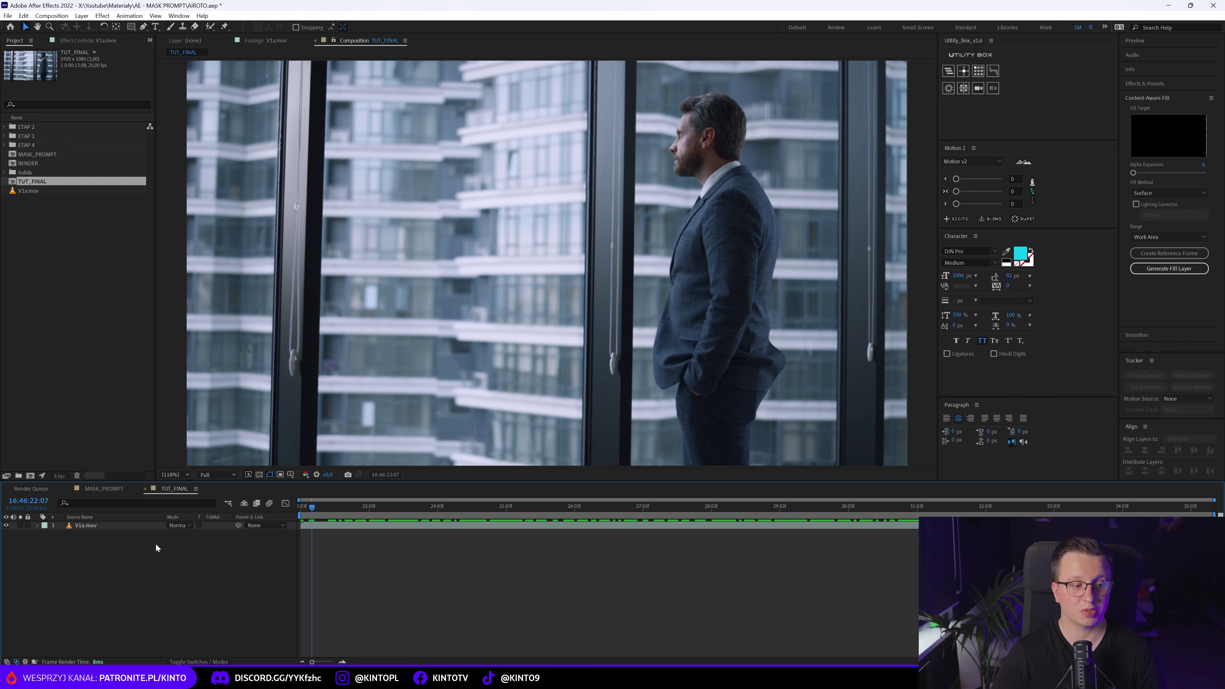
left_click(97, 525)
Step: Apply Mask Prompter to V1a.mov through a 'mask' effect search and cache-preview the clip's opening frames
key("ctrl+space")
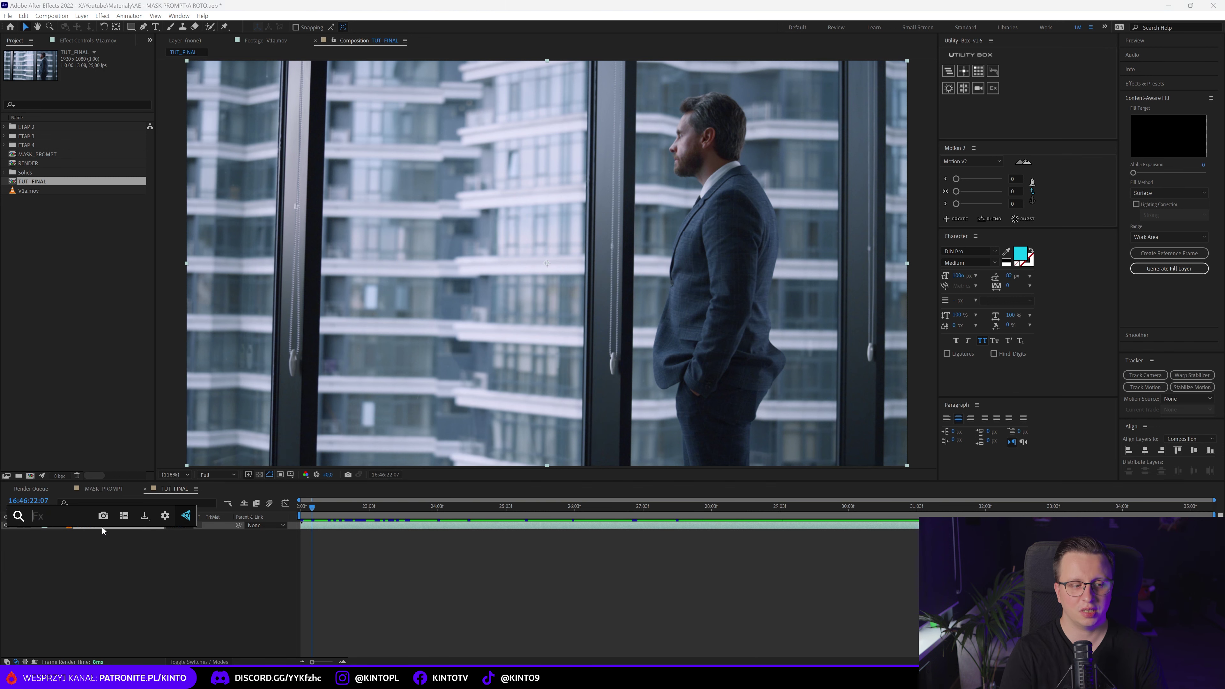
type("mask")
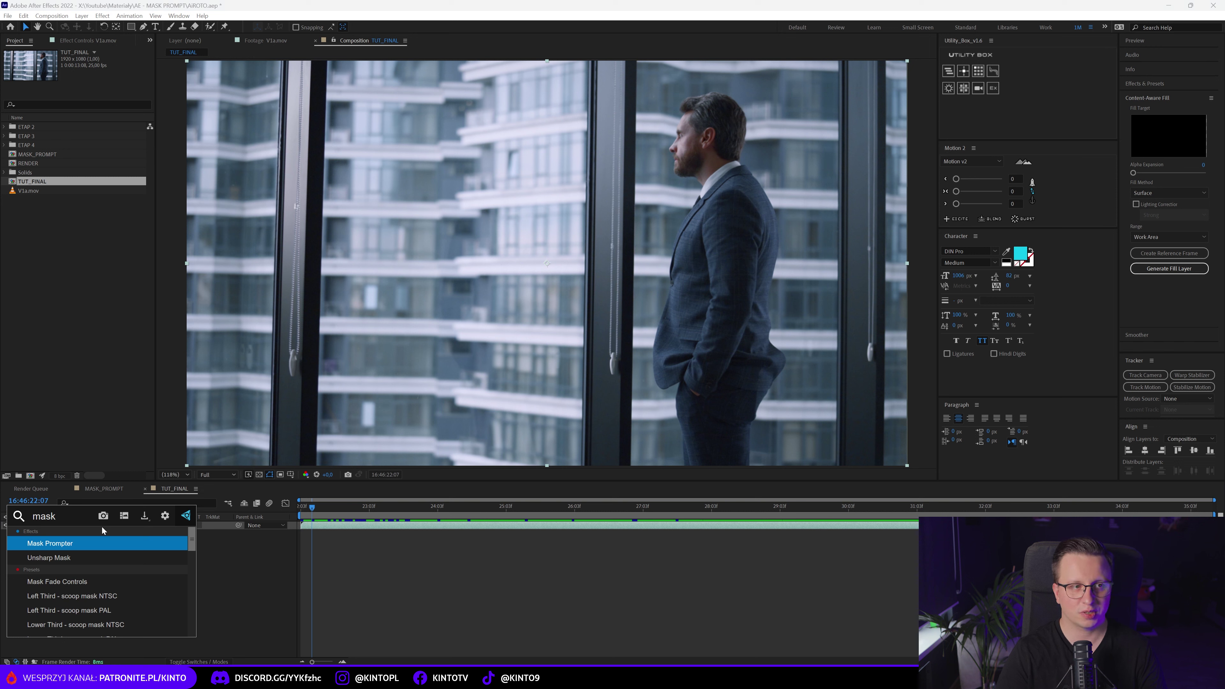
key("Return")
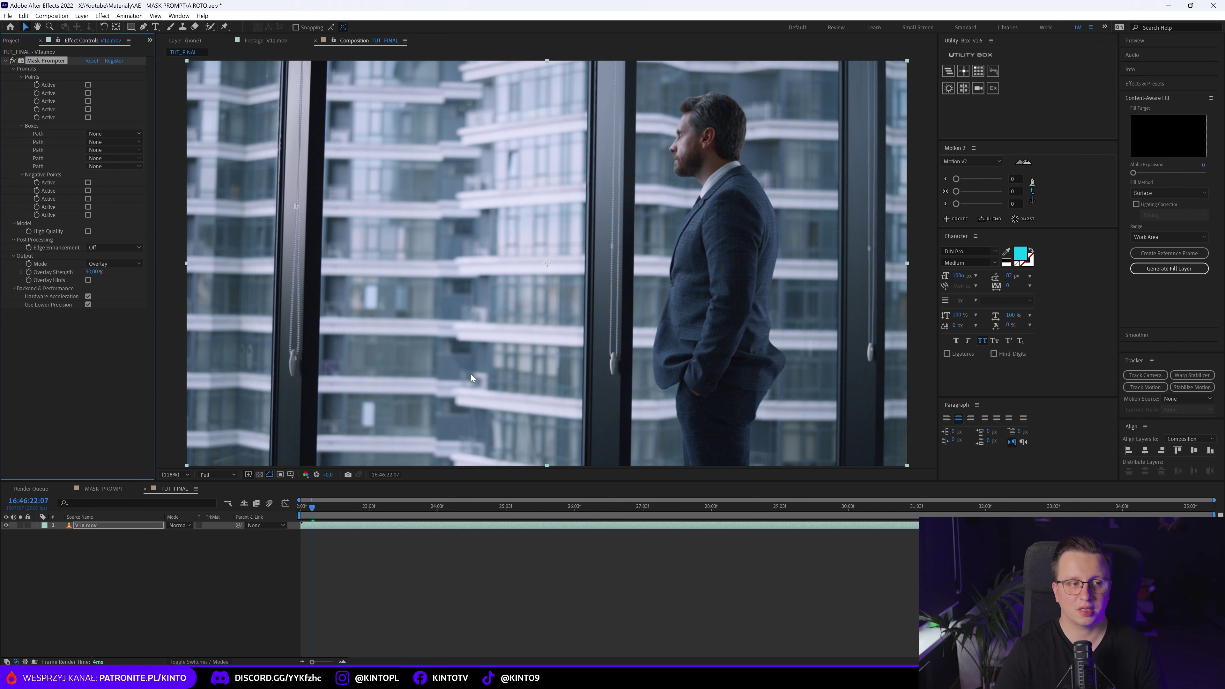
left_click_drag(314, 509, 460, 511)
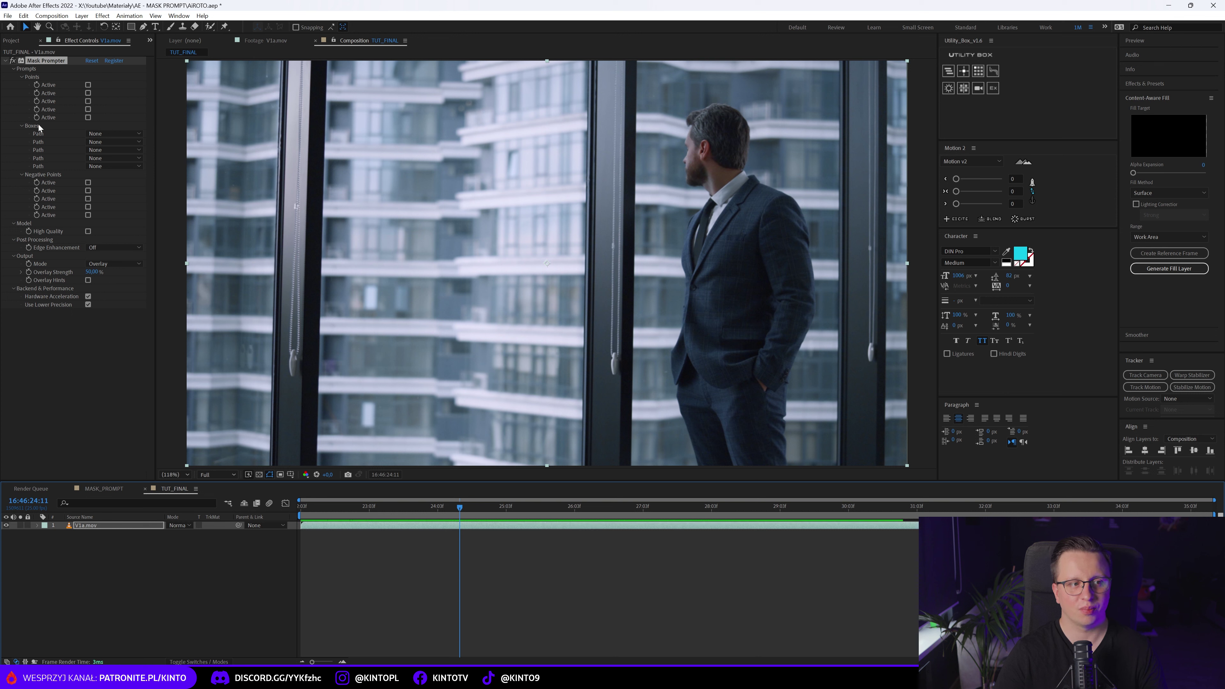
left_click_drag(443, 510, 366, 508)
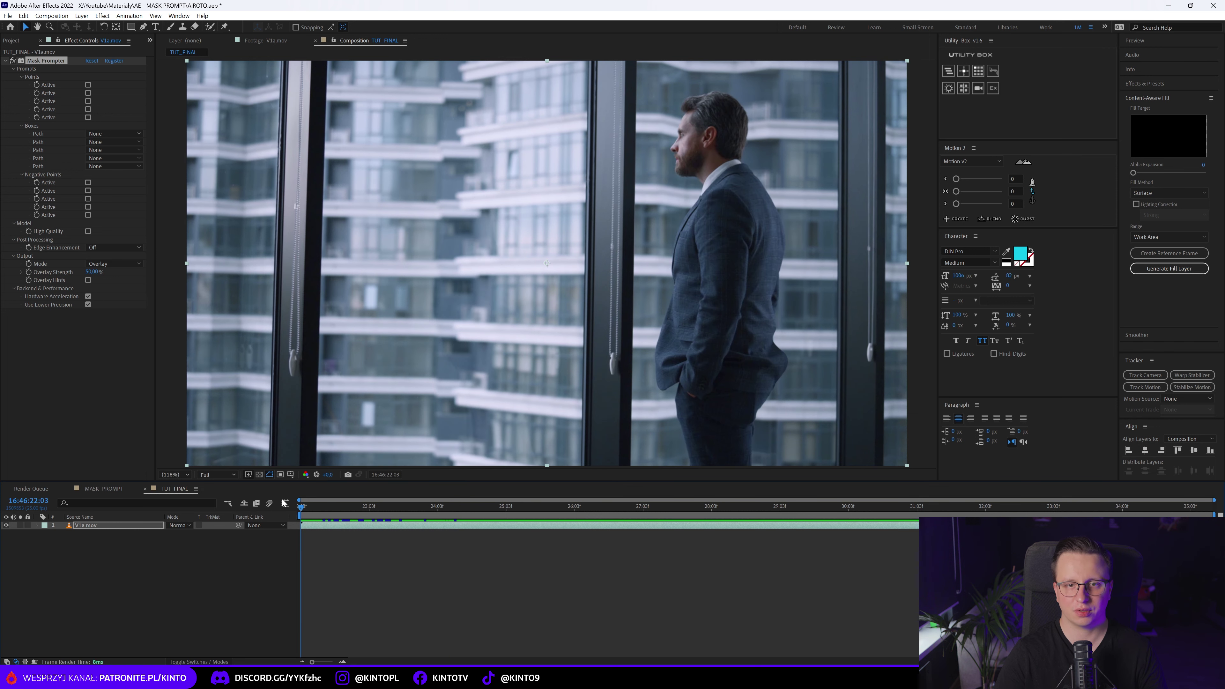
Step: Activate the first prompt point on the man's jacket, testing it on the window frame and glass
left_click(88, 85)
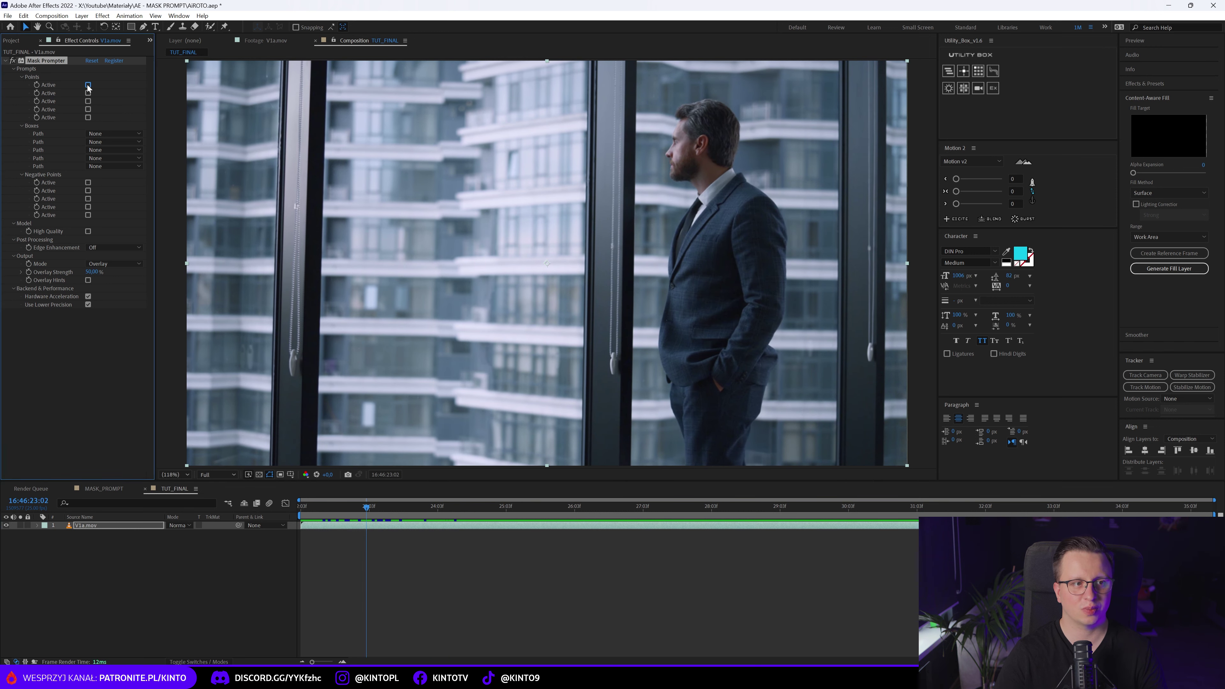
left_click(90, 93)
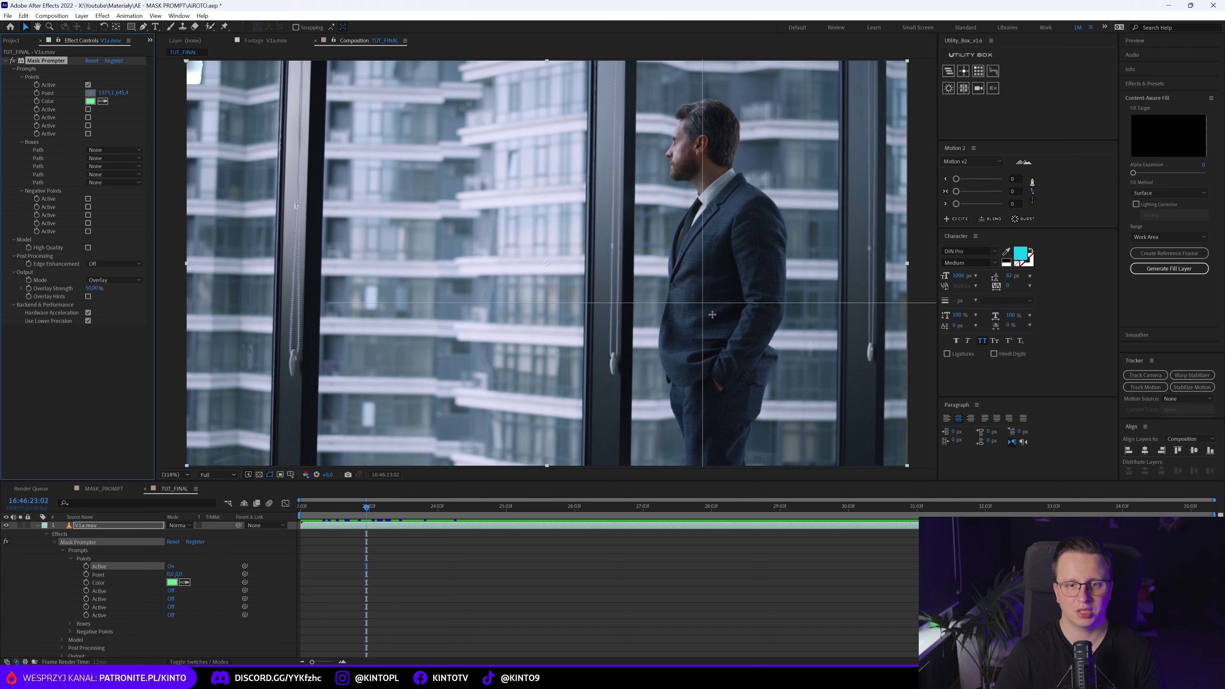
left_click(720, 273)
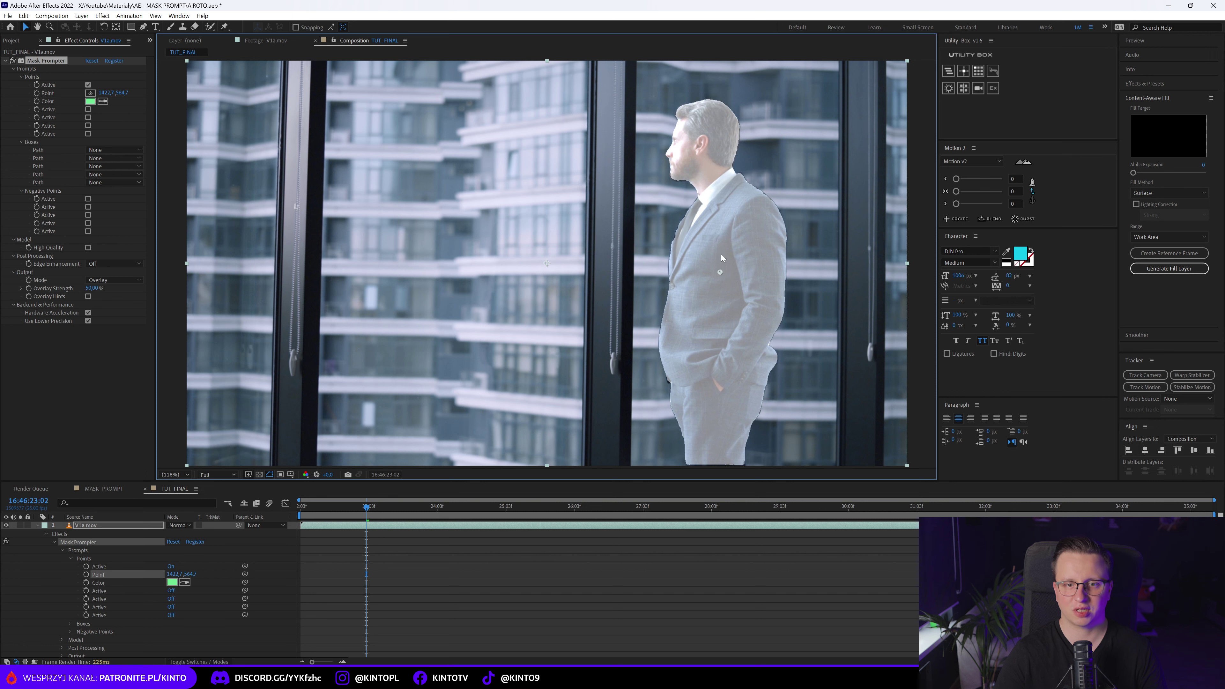
mouse_move(709, 269)
left_mouse_down()
mouse_move(609, 246)
mouse_move(287, 239)
mouse_move(468, 246)
left_mouse_up()
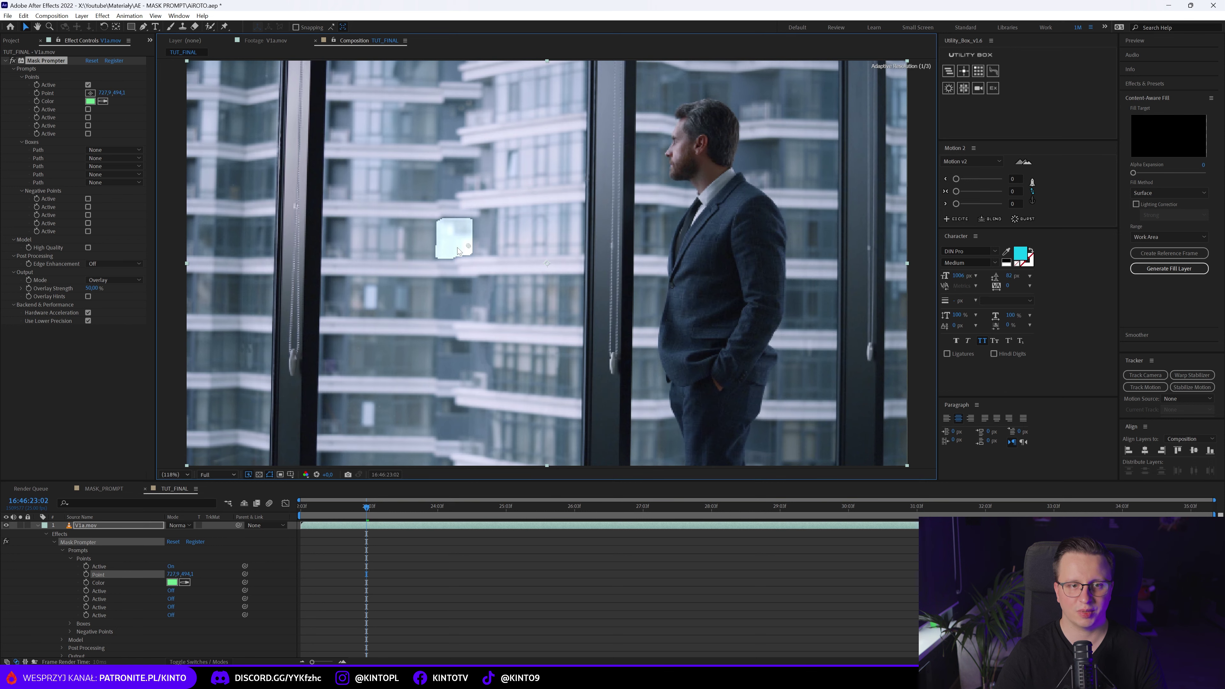
mouse_move(458, 246)
left_mouse_down()
mouse_move(519, 235)
mouse_move(616, 370)
mouse_move(723, 325)
mouse_move(705, 202)
mouse_move(726, 280)
left_mouse_up()
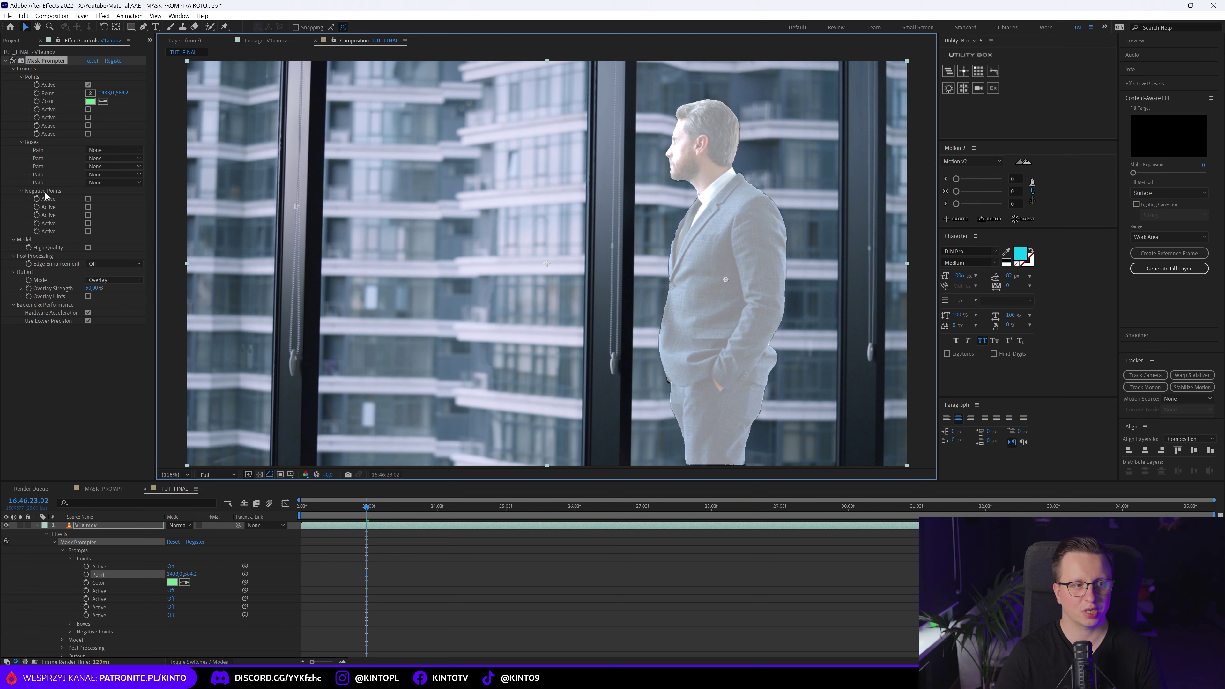
Step: Try a negative prompt point near the man's neck and face, then disable it
left_click(88, 199)
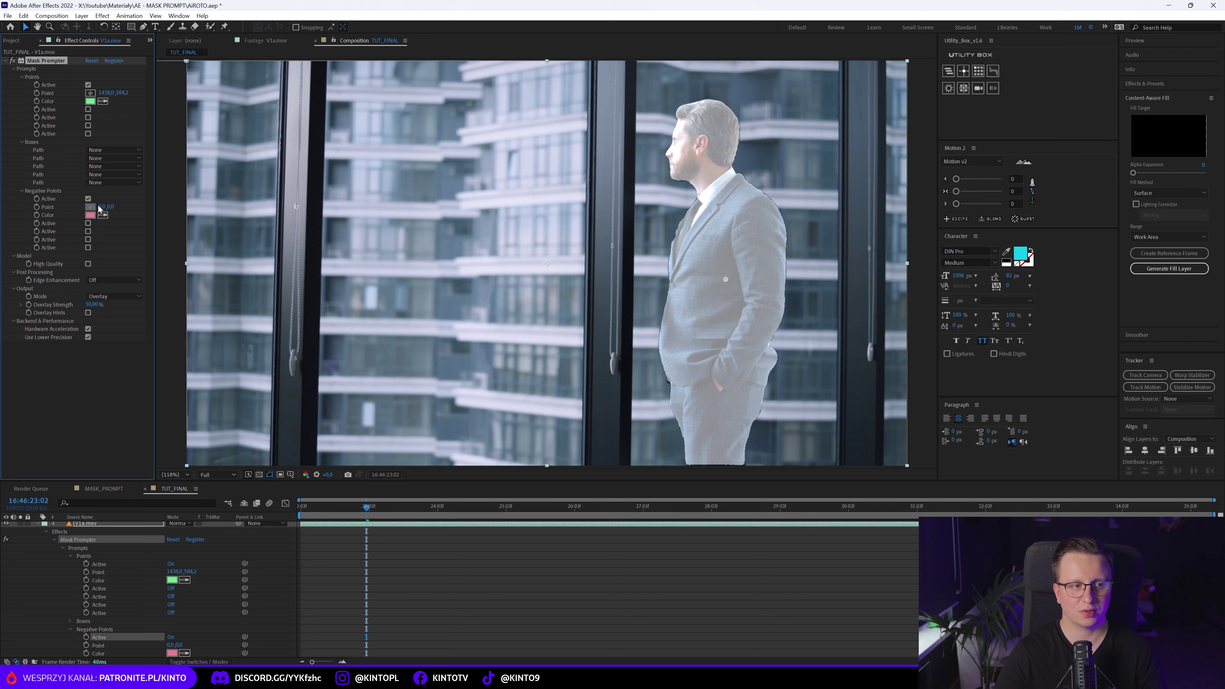
left_click(90, 206)
left_click(706, 169)
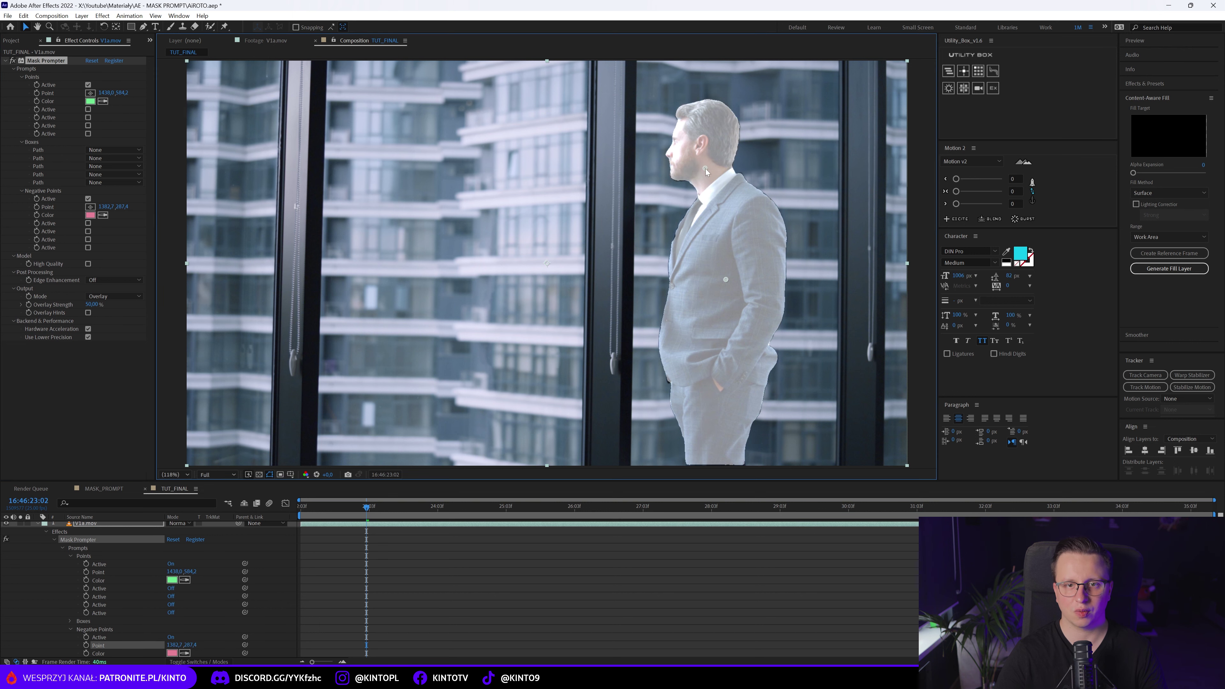
left_click_drag(702, 170, 696, 175)
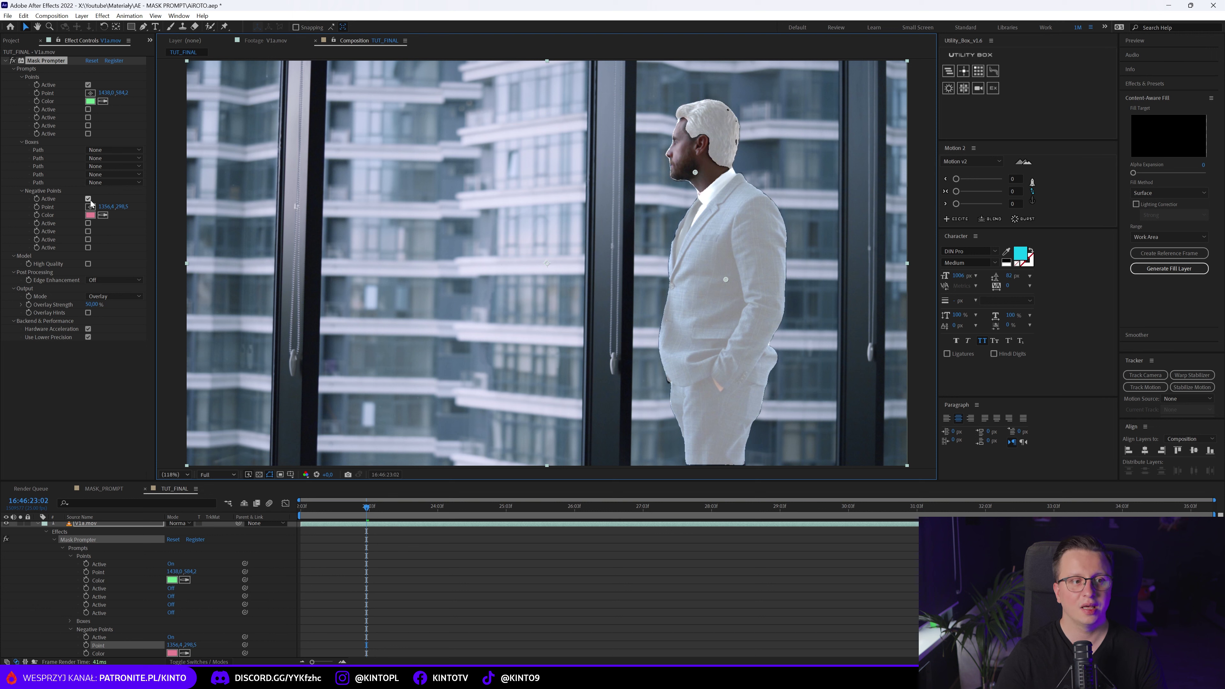
left_click(88, 198)
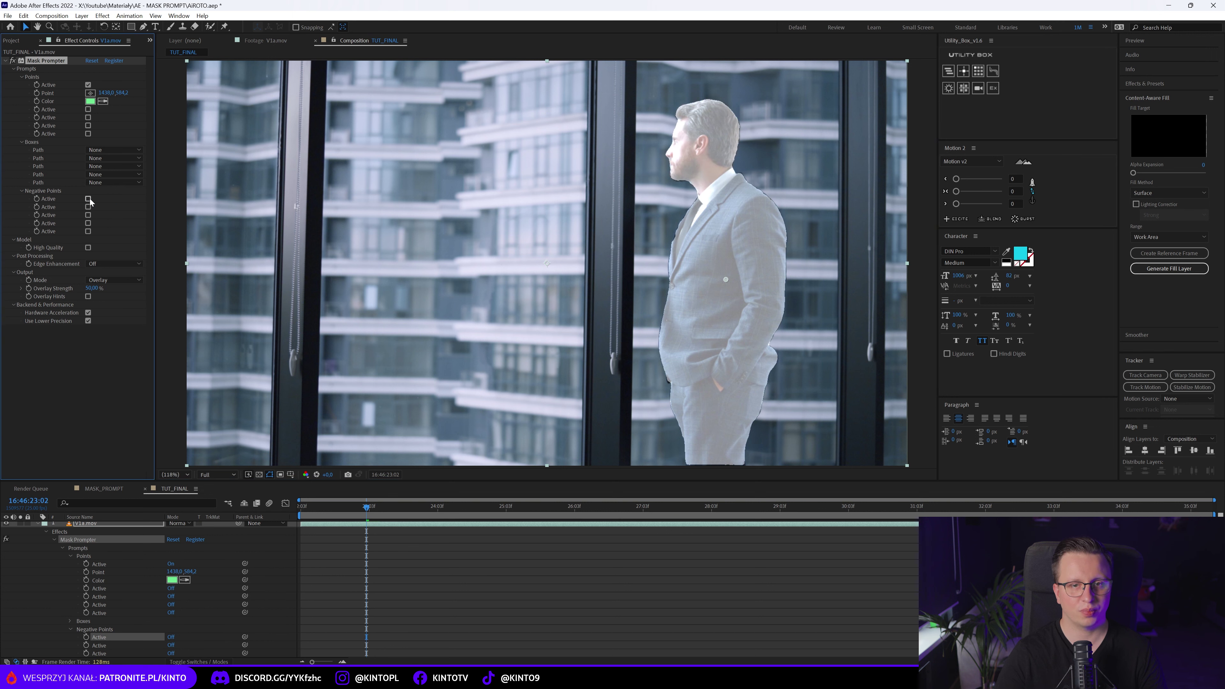
Step: Add prompt points 2, 3 and 4 on the left, middle and right window frames
left_click(88, 110)
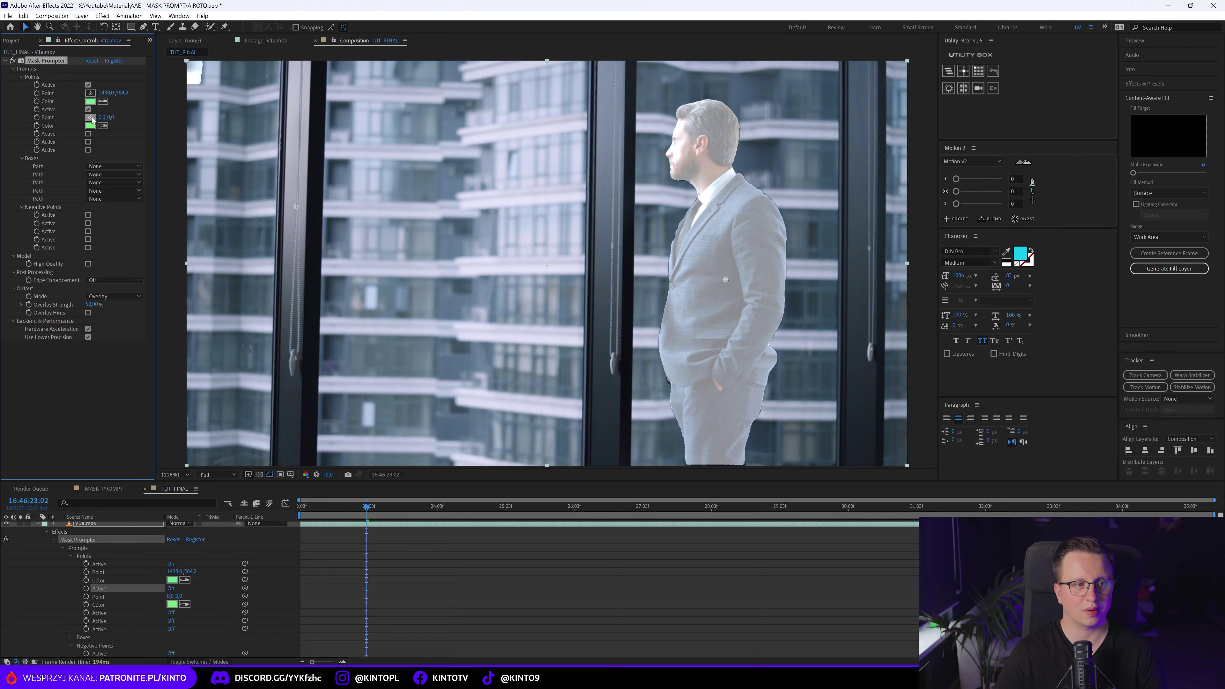
left_click(91, 118)
left_click(290, 174)
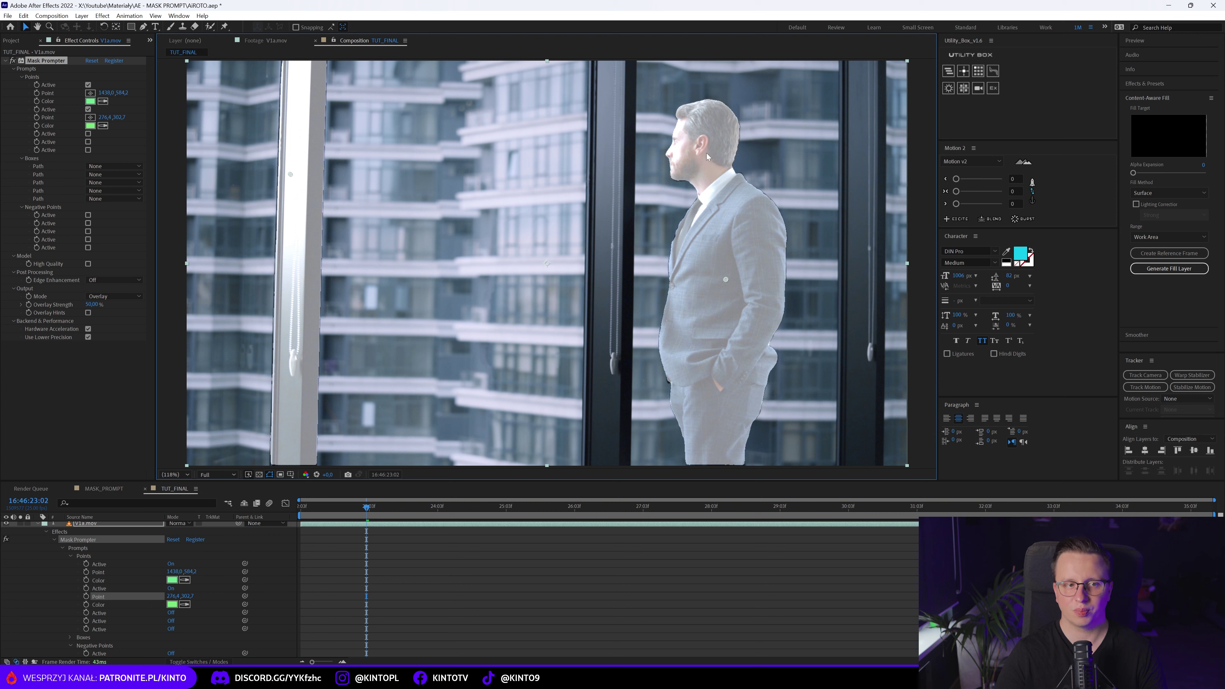
left_click(87, 134)
left_click(89, 142)
left_click(603, 191)
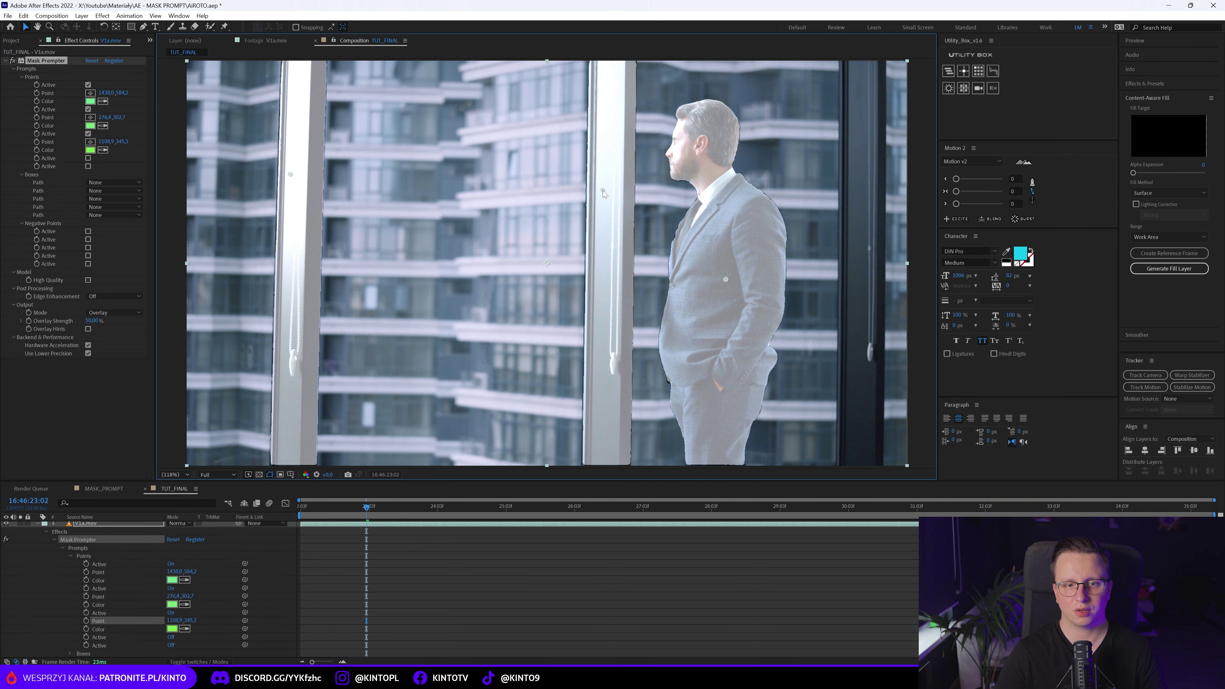
left_click(88, 158)
left_click(90, 166)
left_click(864, 173)
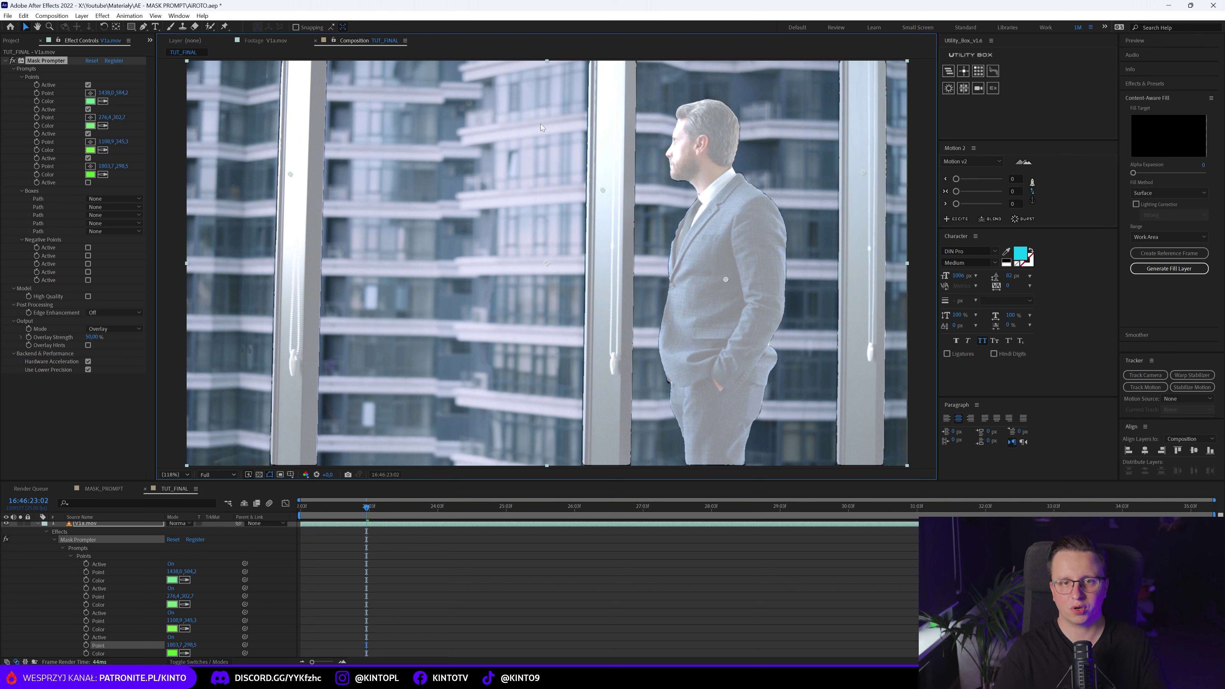
Step: Deactivate prompt points 4, 3 and 2, and turn on High Quality
left_click(88, 158)
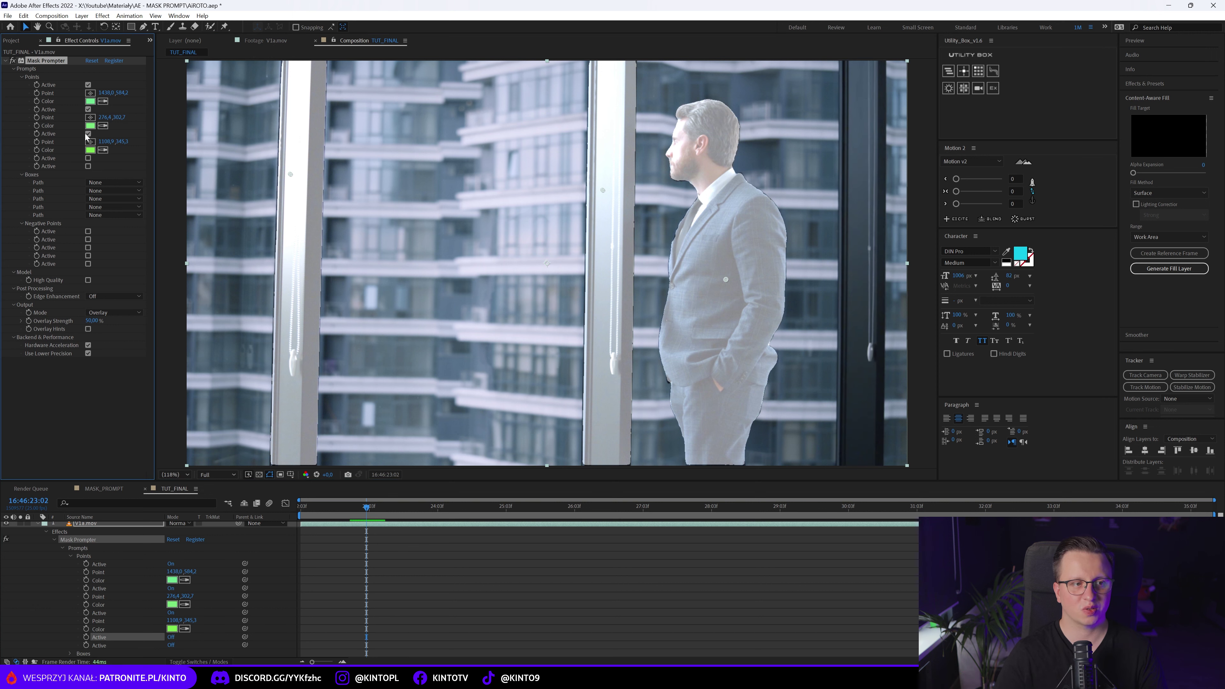
left_click(88, 134)
left_click(88, 109)
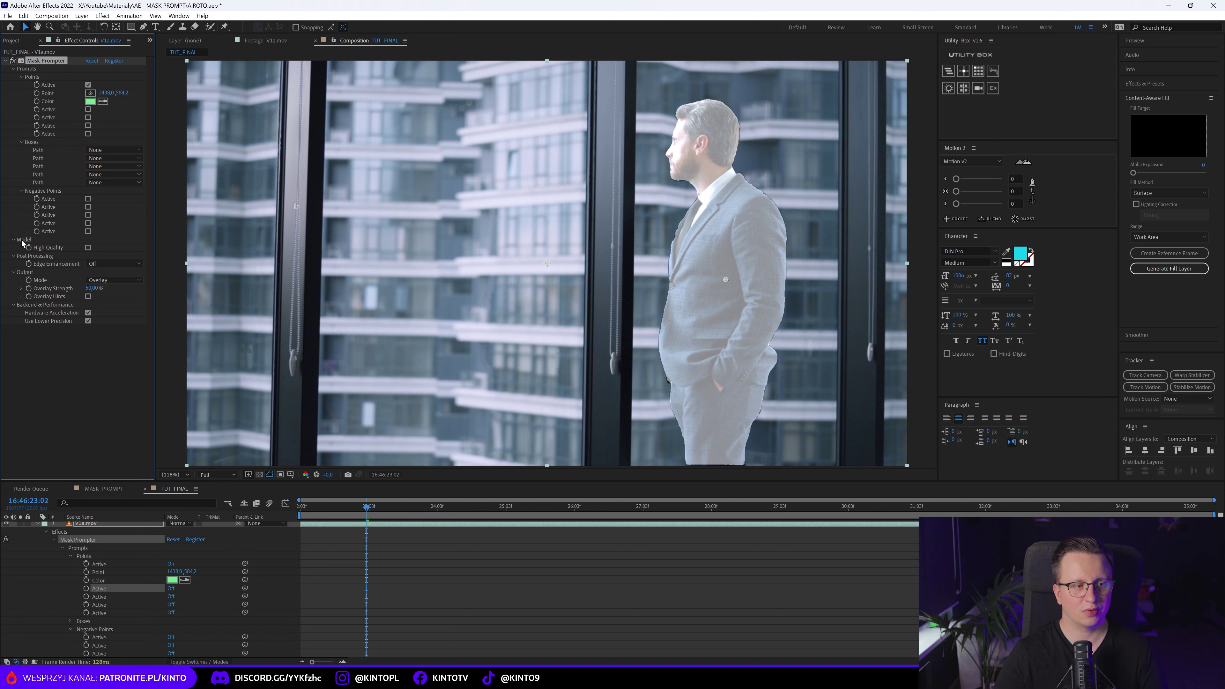
left_click(88, 248)
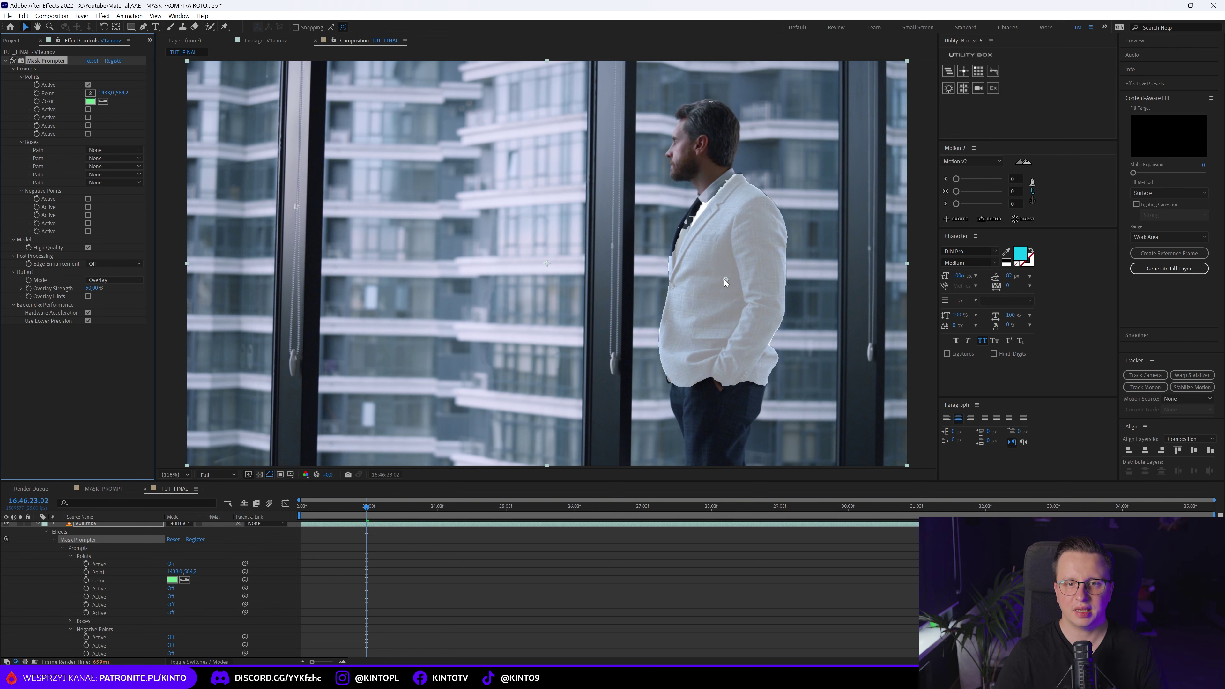
Step: Test the prompt point on the head, trousers and face, then settle it lower on the jacket
mouse_move(724, 280)
left_mouse_down()
mouse_move(712, 233)
mouse_move(710, 254)
left_mouse_up()
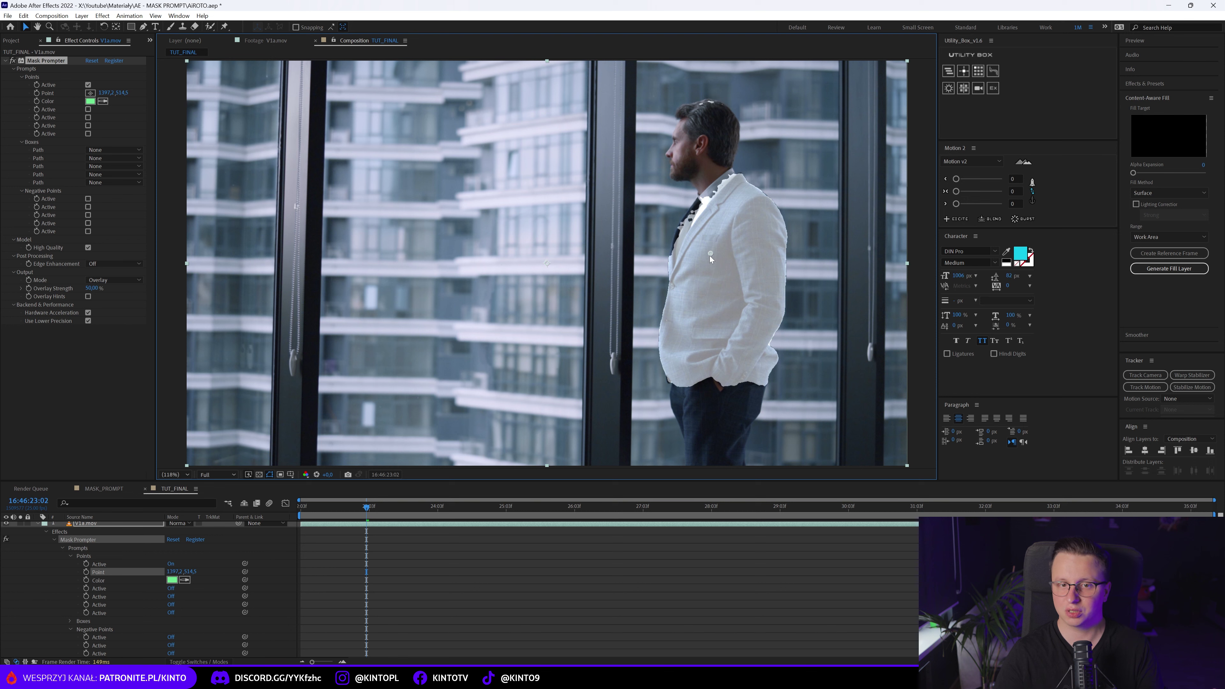
mouse_move(710, 254)
left_mouse_down()
mouse_move(725, 414)
mouse_move(718, 129)
left_mouse_up()
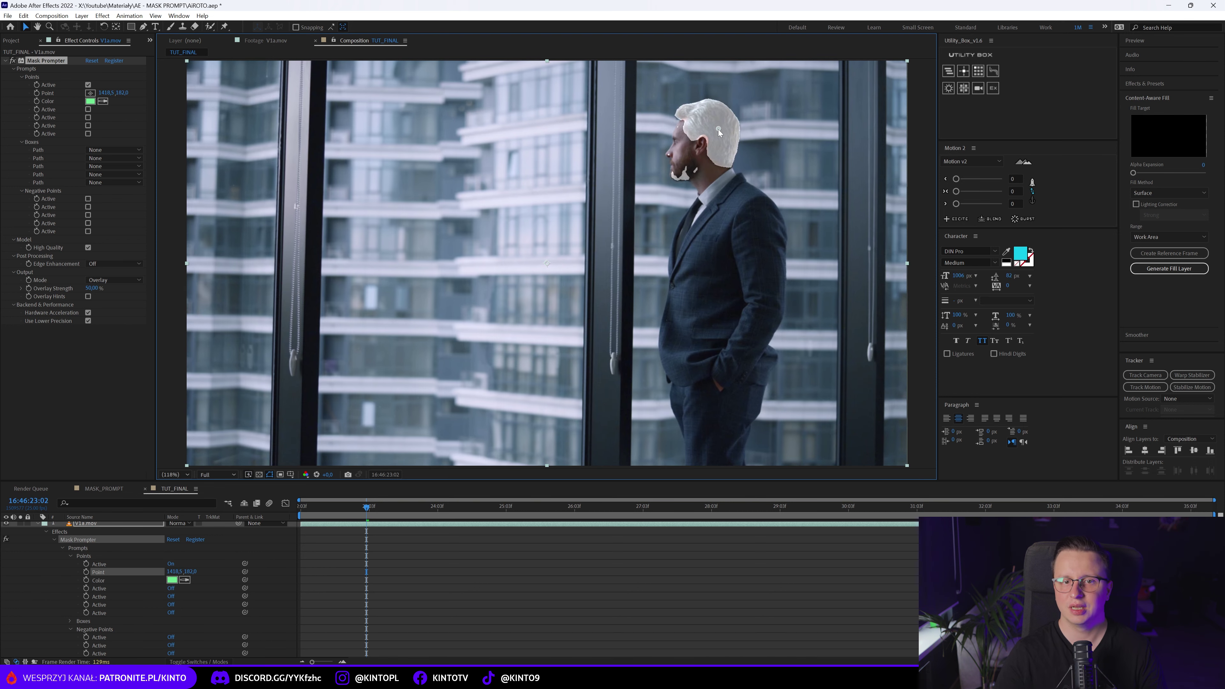
left_click_drag(719, 129, 682, 151)
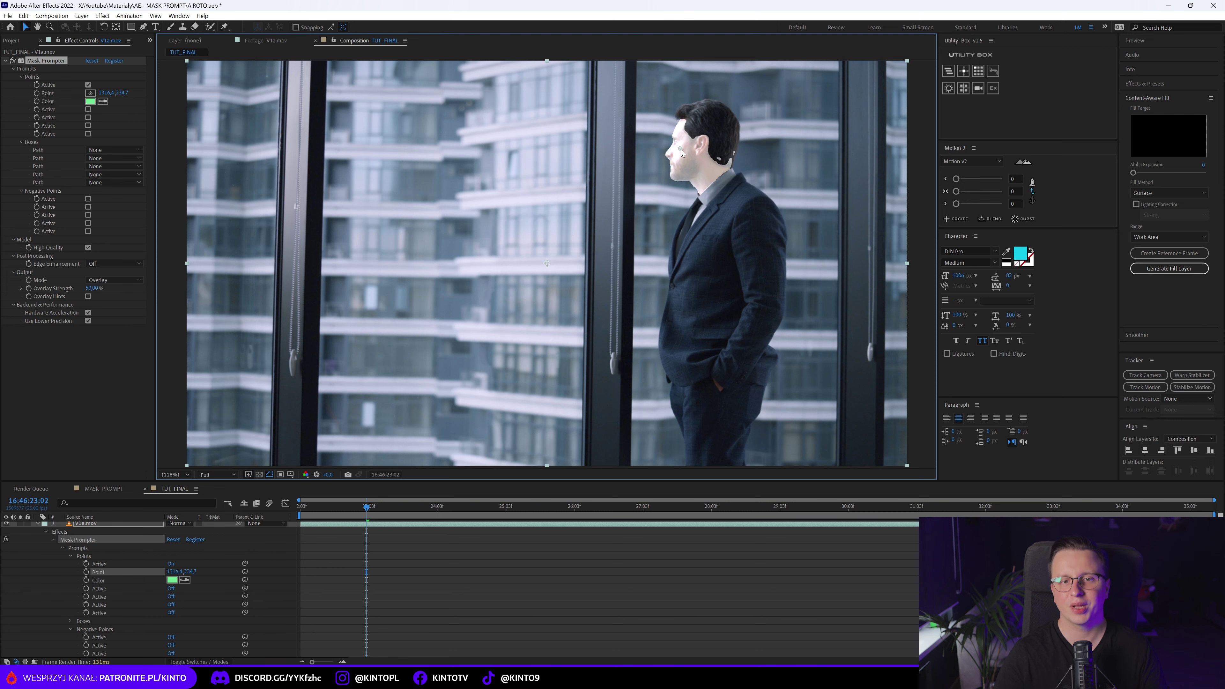
left_click_drag(680, 149, 725, 253)
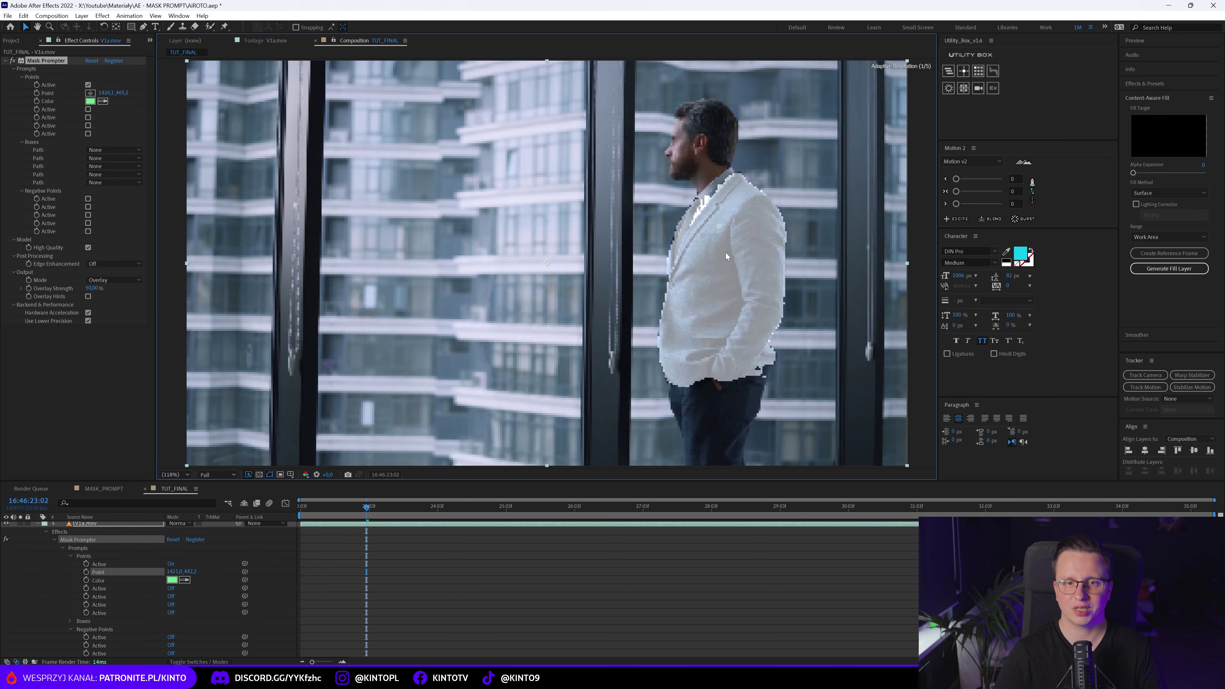
left_click_drag(719, 225, 723, 268)
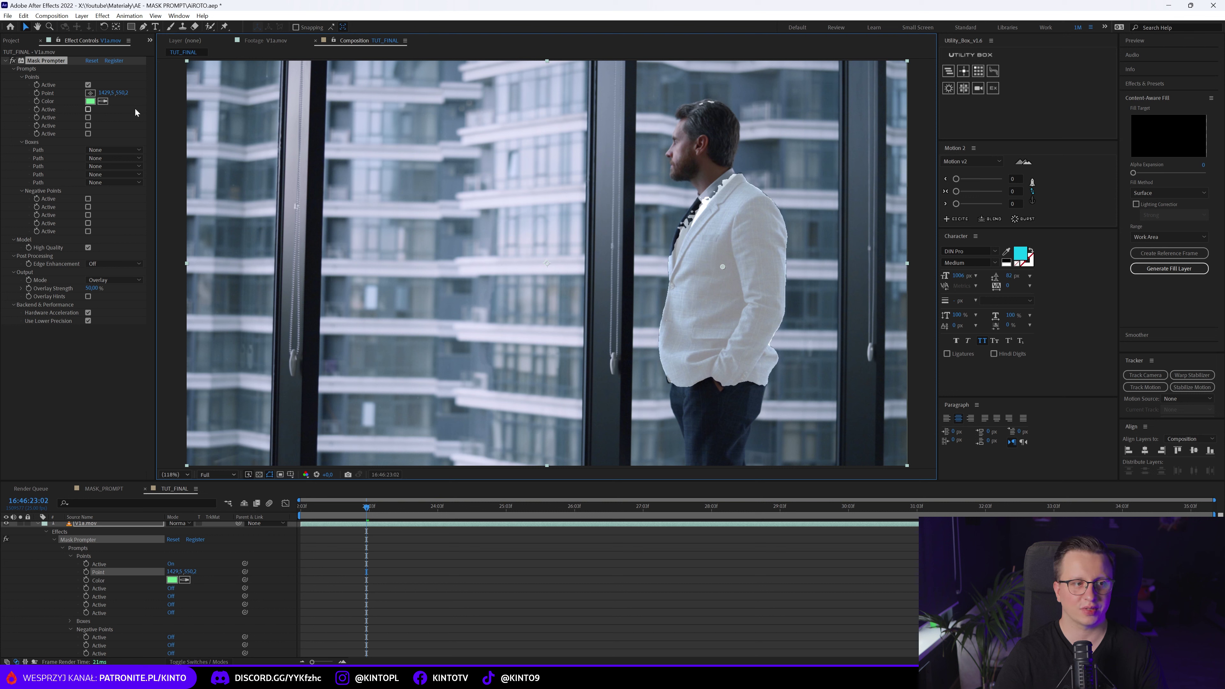
left_click(131, 26)
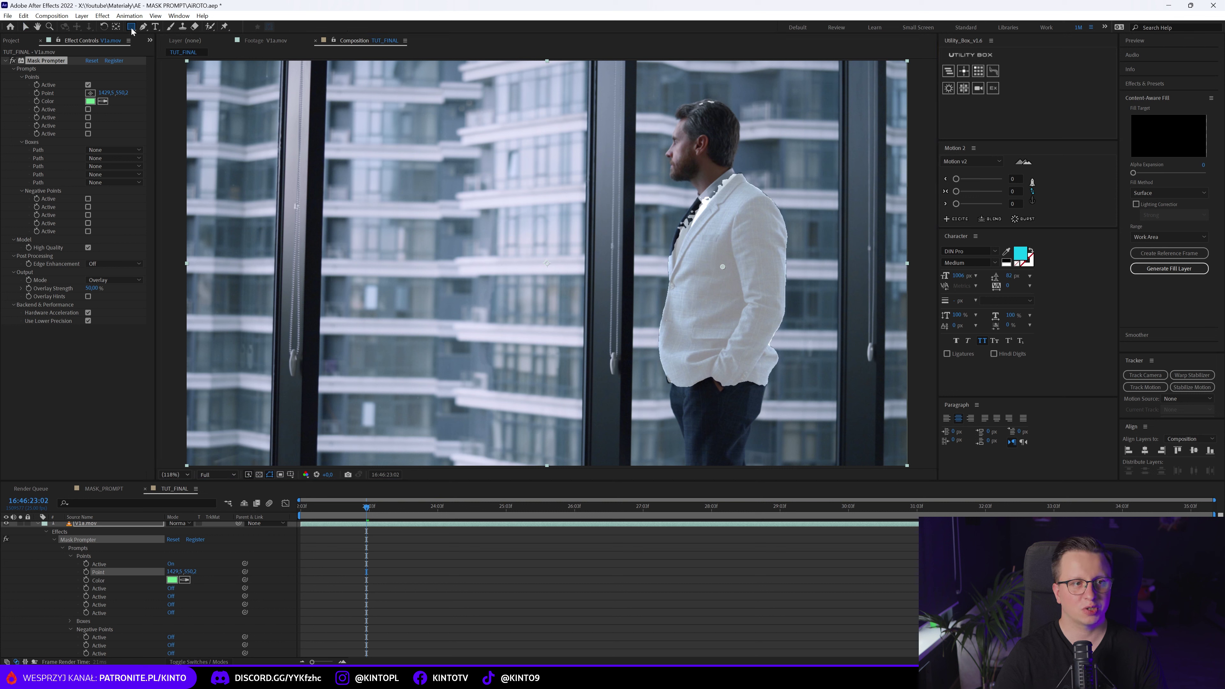
Step: Draw rectangular Mask 1 around the man, set its mode to None, and select it as the first Boxes Path
mouse_move(648, 80)
left_mouse_down()
mouse_move(772, 345)
mouse_move(805, 478)
left_mouse_up()
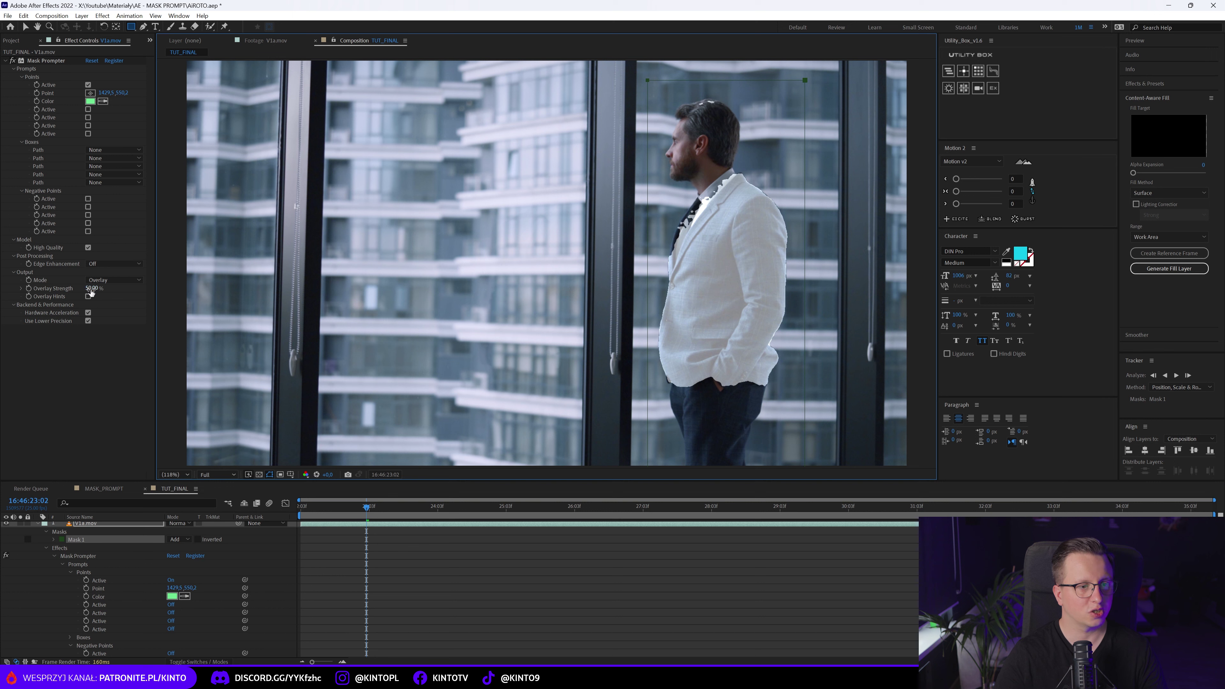
left_click(180, 539)
left_click(187, 550)
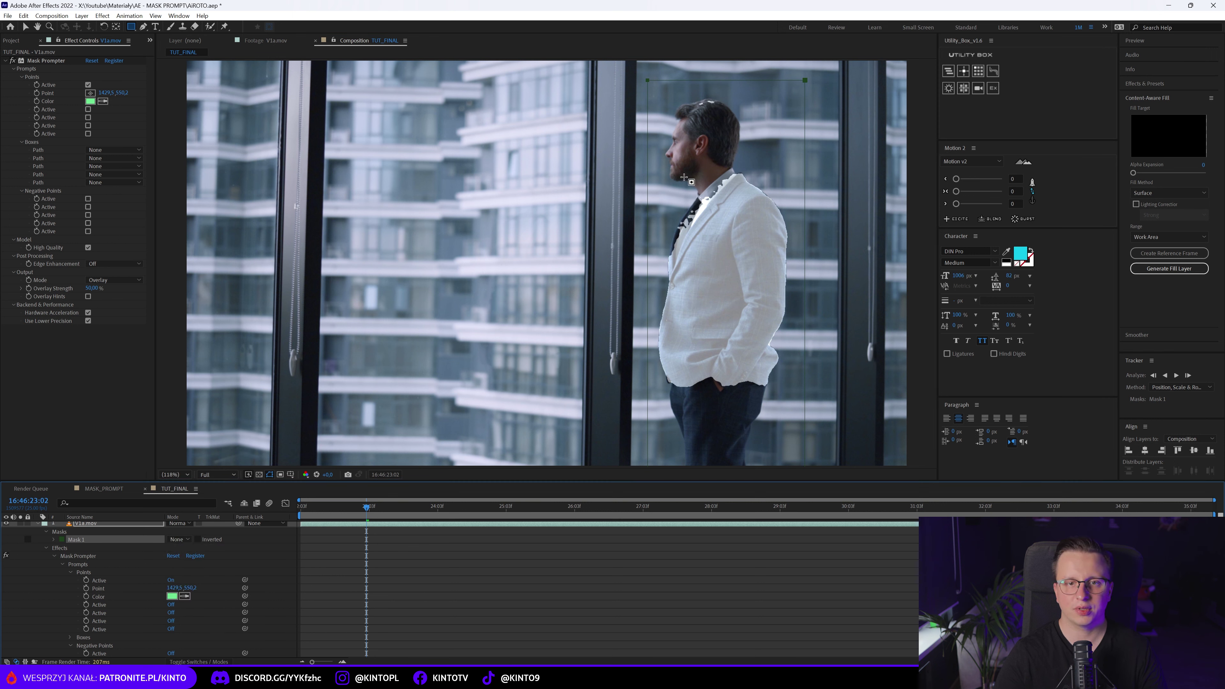
left_click(121, 151)
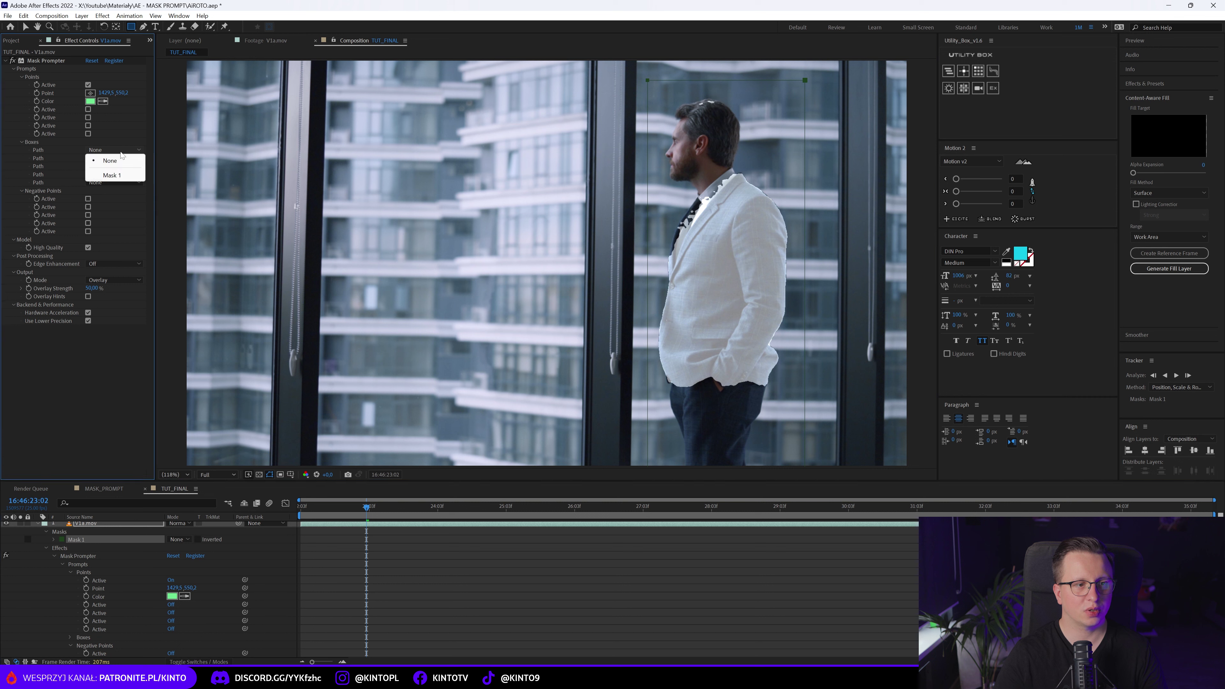
left_click(116, 175)
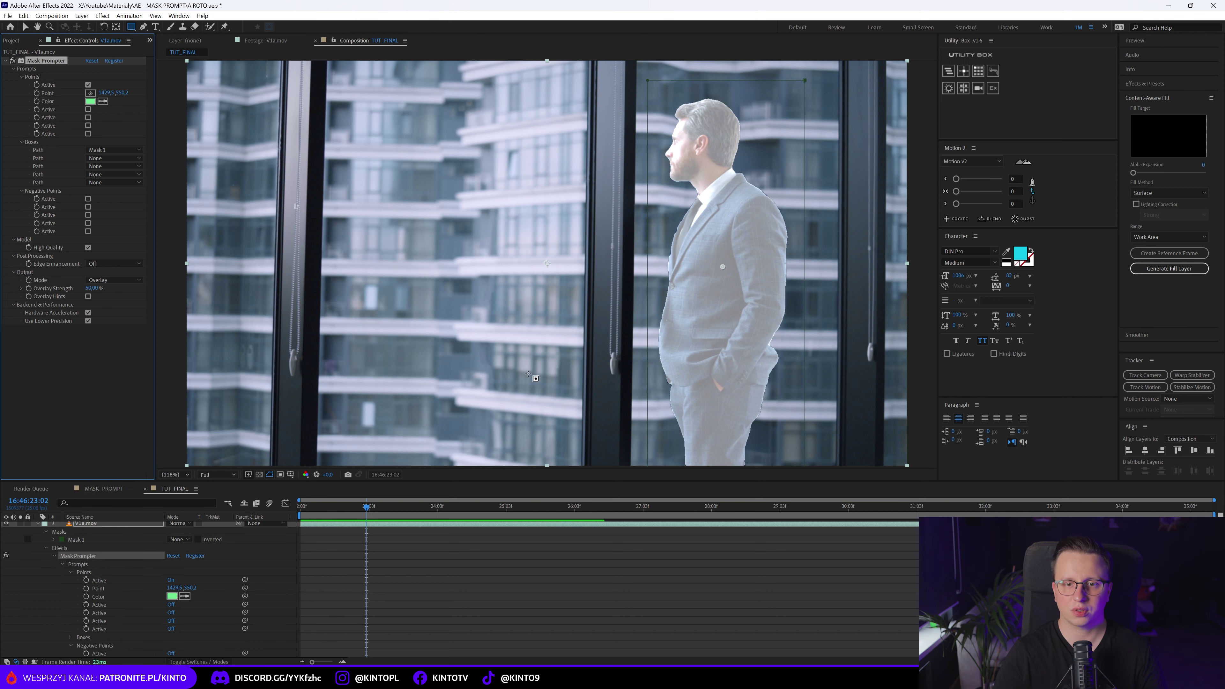
left_click_drag(502, 506, 1015, 522)
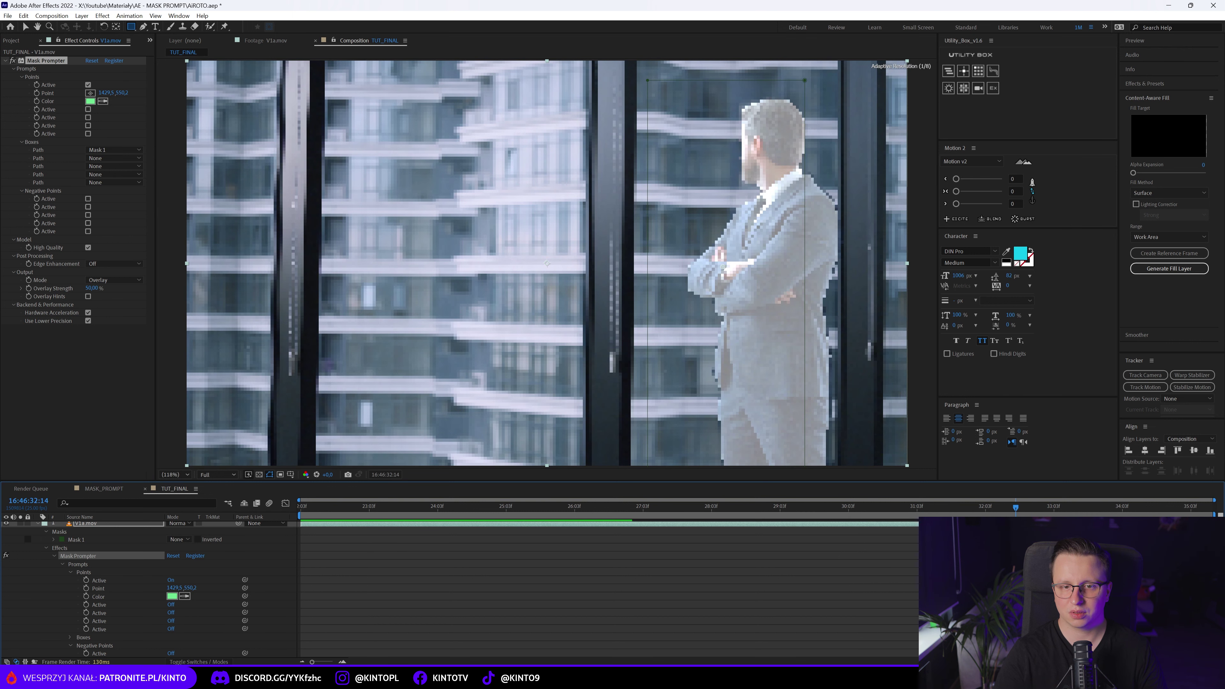
Step: Drag Mask 1's right edge outward in the TUT_FINAL viewer so it encloses the man in later frames
left_click_drag(1015, 510, 667, 516)
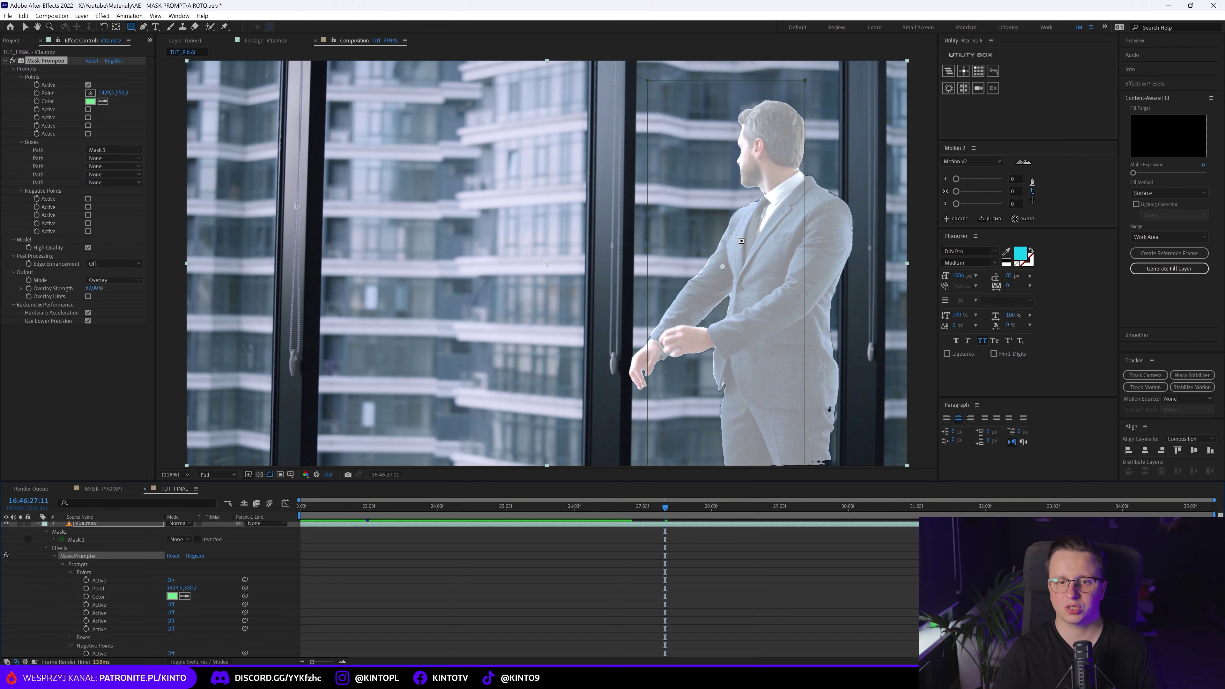
key("v")
double_click(803, 273)
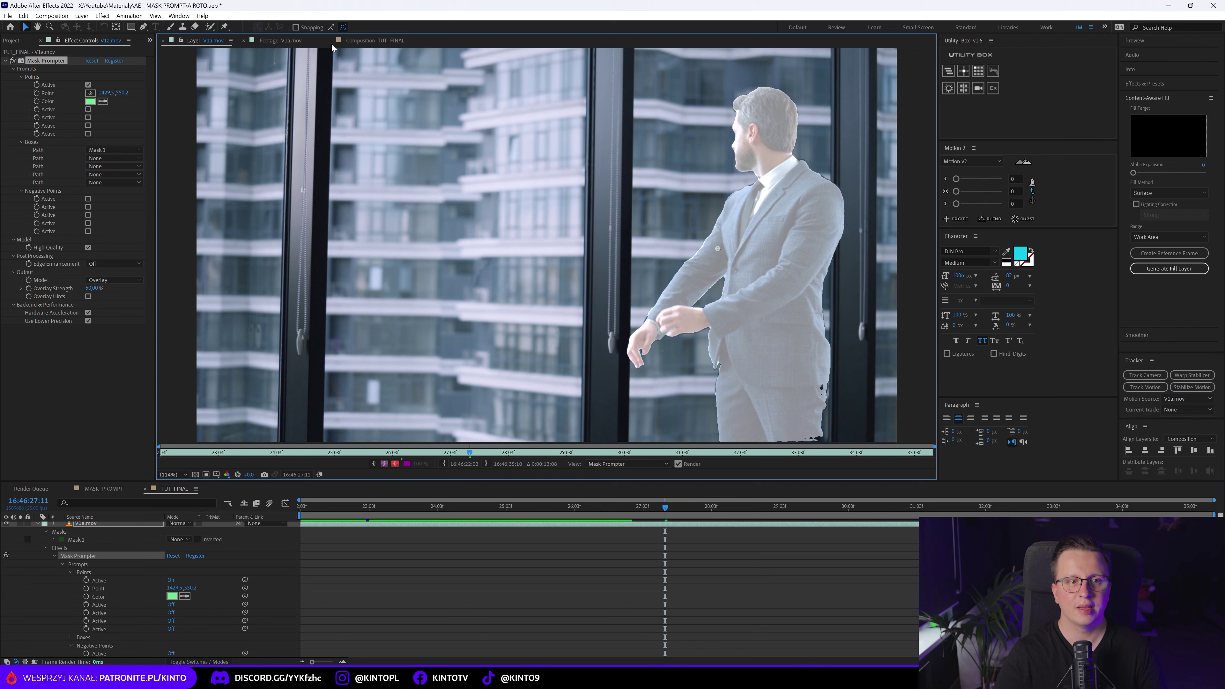
left_click(331, 43)
left_click(804, 266)
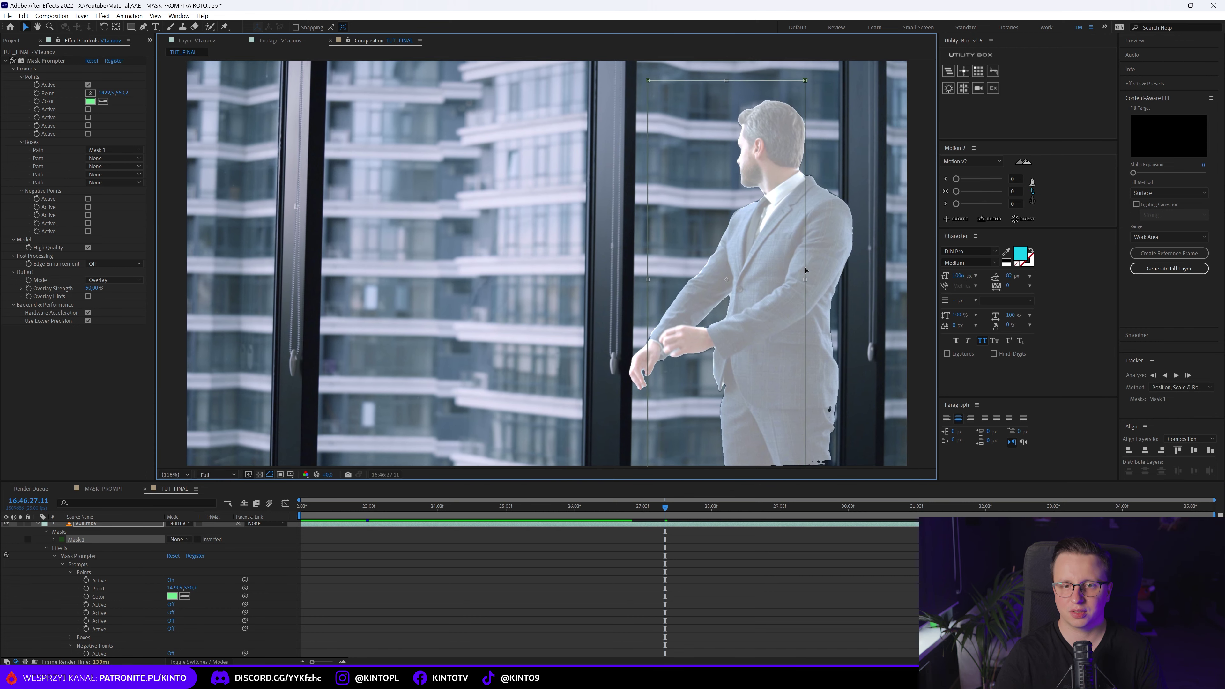
left_click_drag(806, 281, 832, 279)
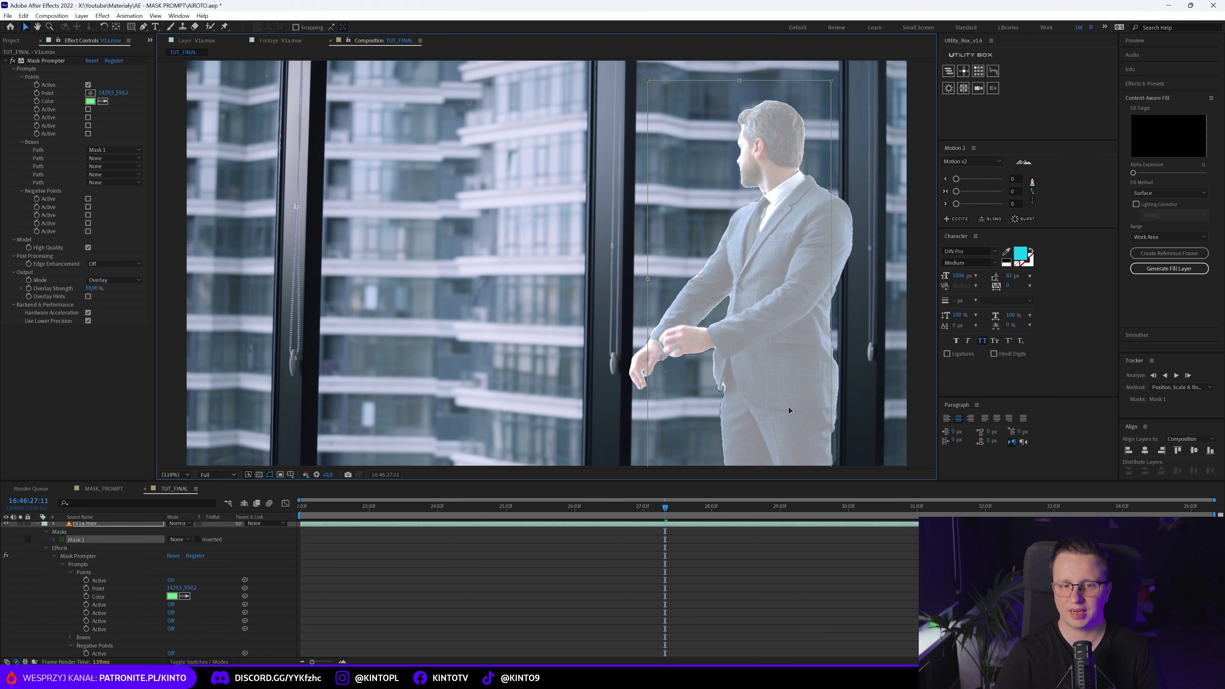
mouse_move(681, 498)
left_mouse_down()
mouse_move(310, 501)
mouse_move(434, 504)
left_mouse_up()
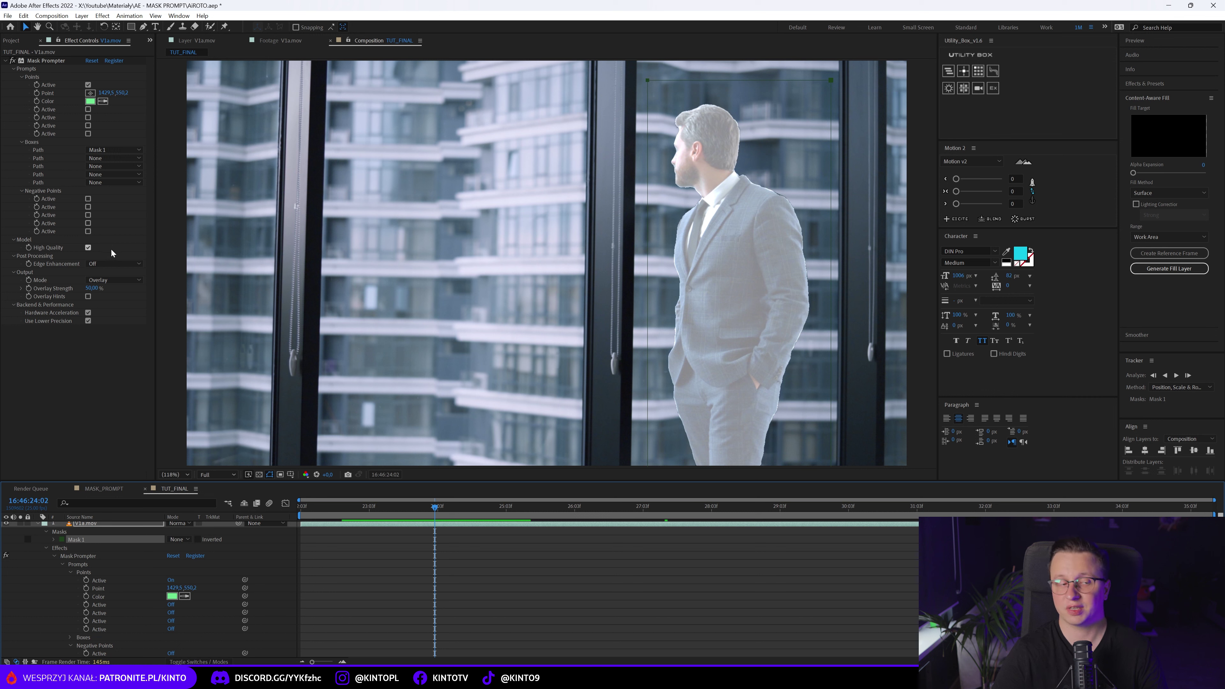
Step: Try Small edge enhancement while zoomed in, then set it back to Off
left_click(107, 263)
left_click(97, 286)
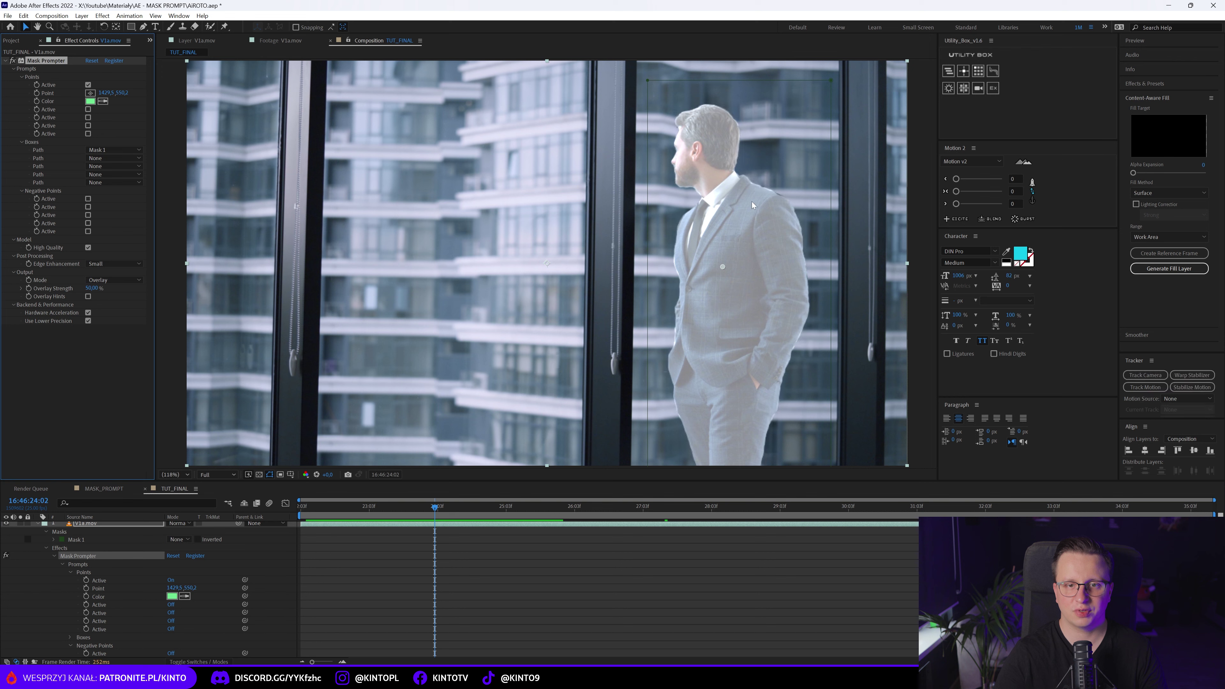
scroll(727, 179, "up", 3)
scroll(734, 233, "up", 2)
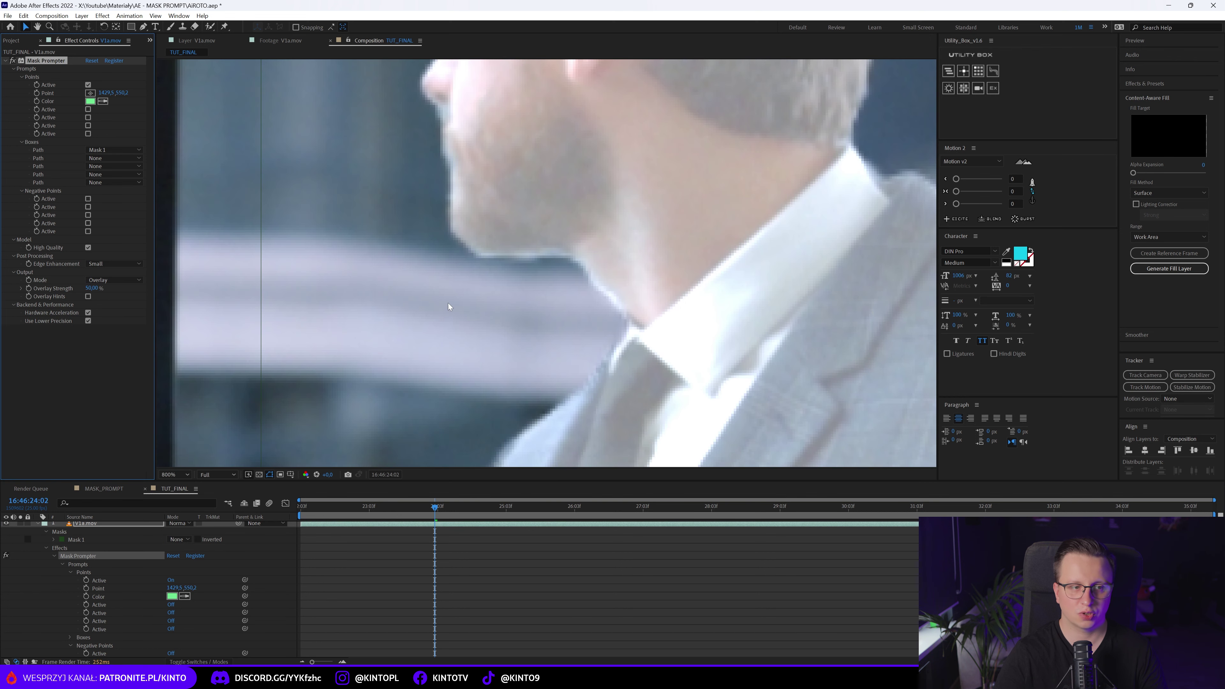
left_click(112, 263)
left_click(111, 269)
Step: Cycle Edge Enhancement through Small, Medium and High, ending at Off
left_click(112, 264)
left_click(108, 286)
left_click(114, 263)
left_click(113, 297)
left_click(113, 264)
left_click(109, 308)
left_click(111, 265)
left_click(107, 274)
scroll(649, 198, "down", 2)
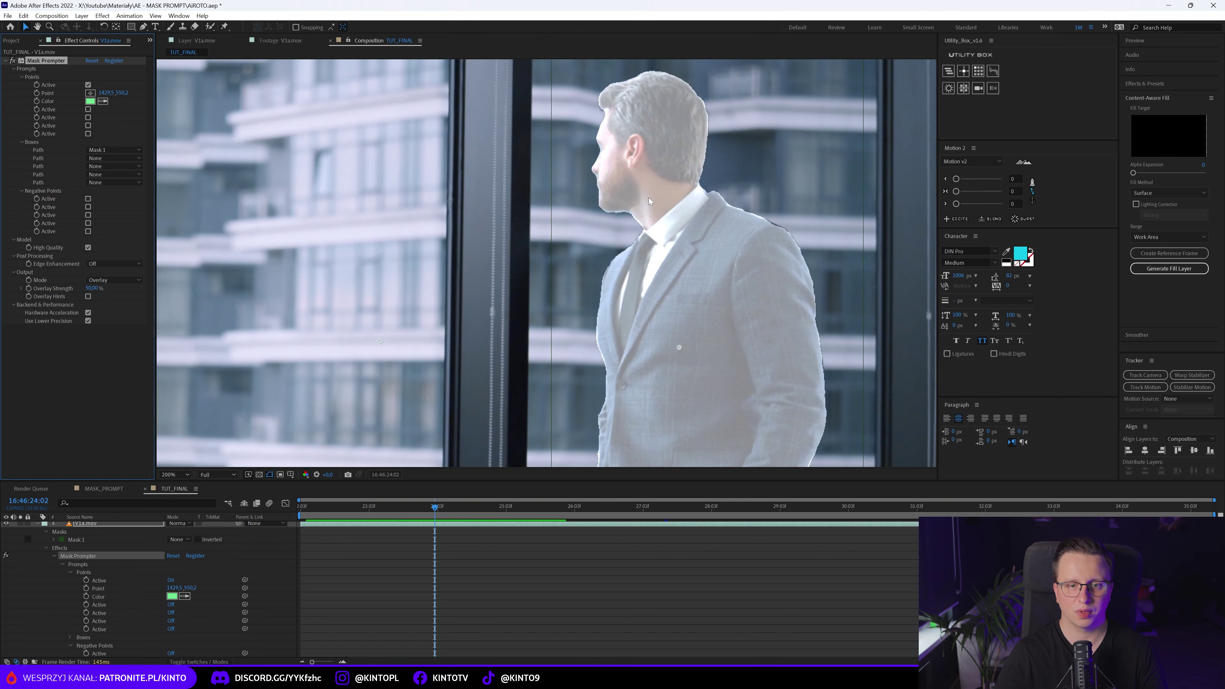
scroll(649, 197, "down", 1)
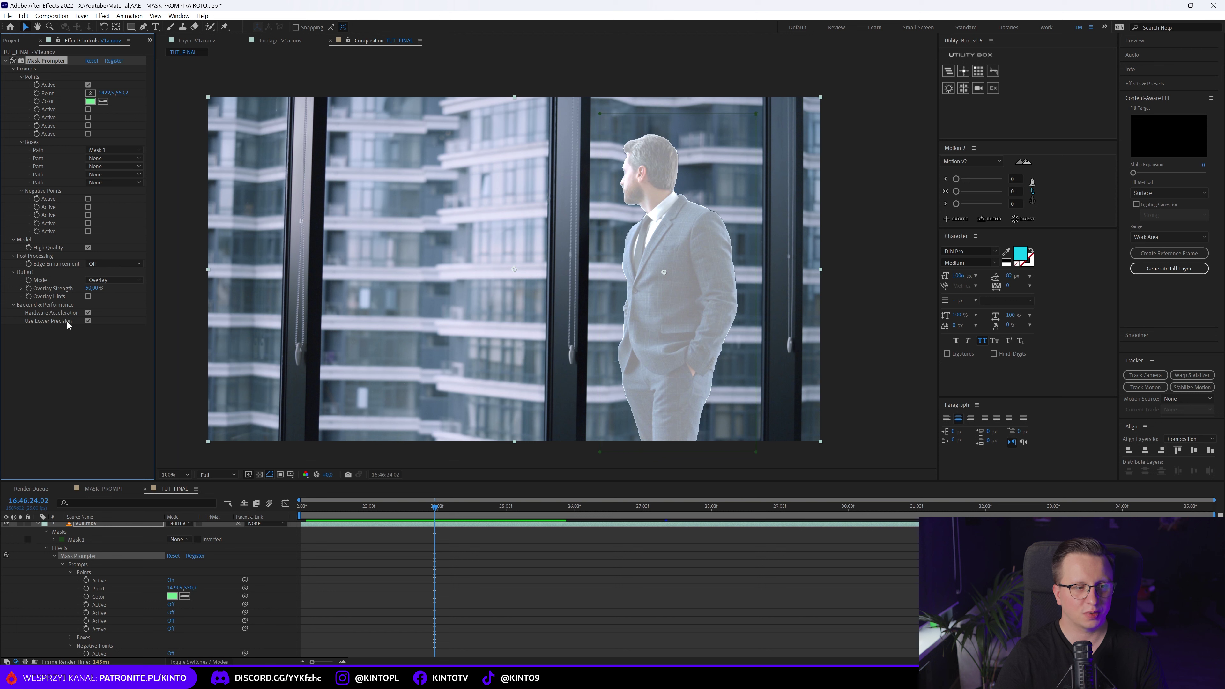
Step: Uncheck Use Lower Precision and set the Output Mode to Matte
left_click(88, 321)
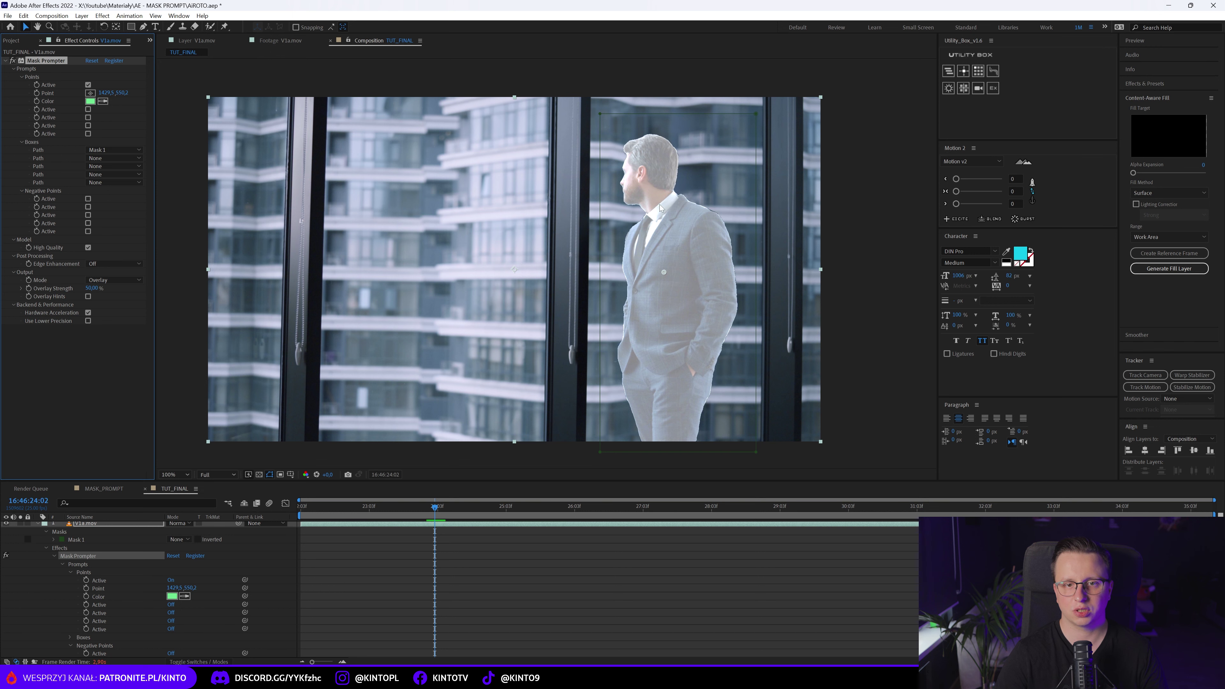
left_click(114, 280)
left_click(106, 289)
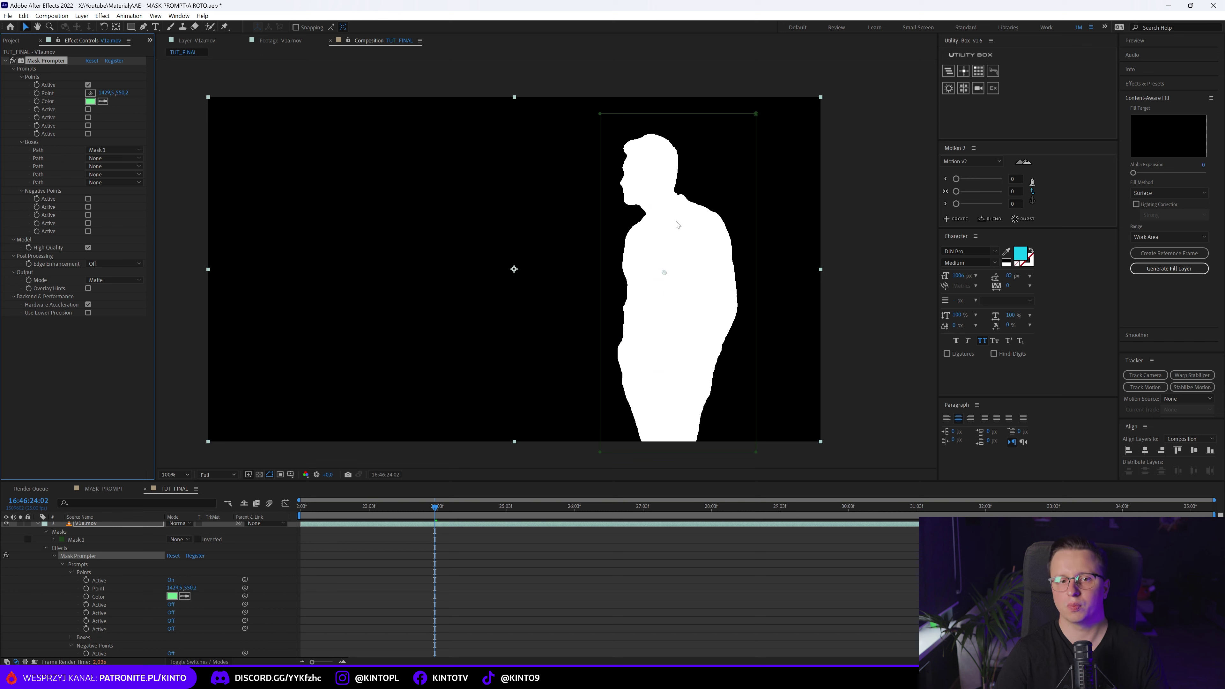
Step: At frame 28:01, deselect the layer and set Output Mode to On Transparent
left_click_drag(622, 507, 706, 507)
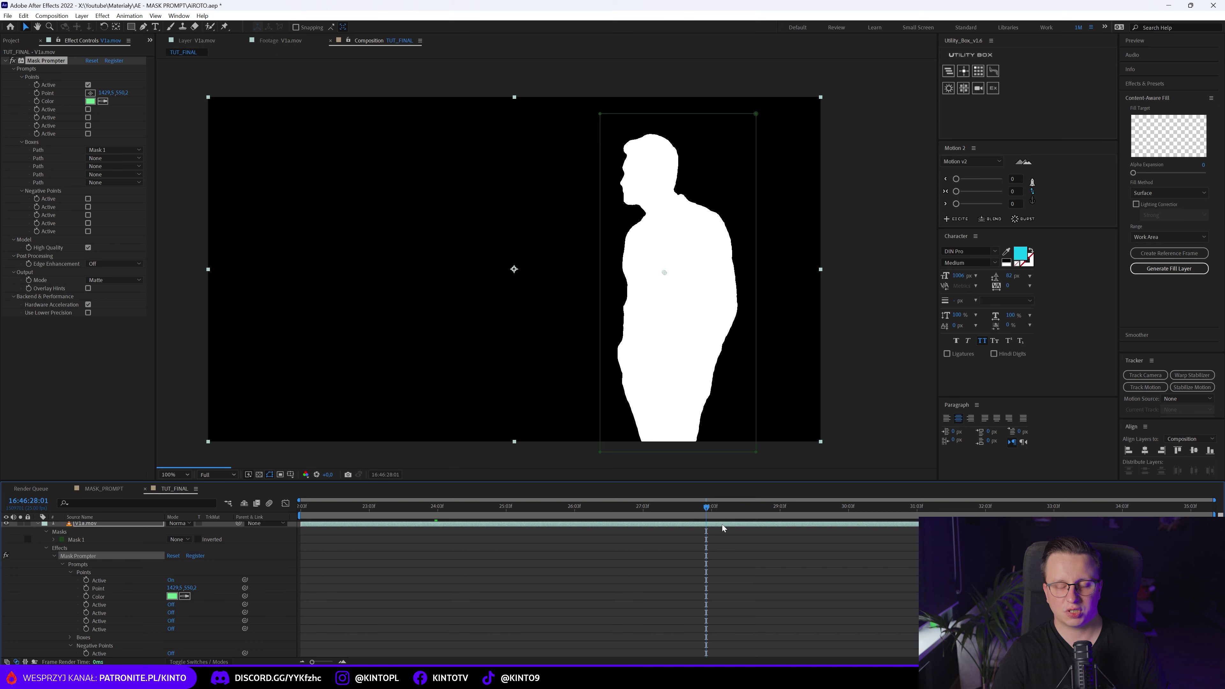
left_click(758, 553)
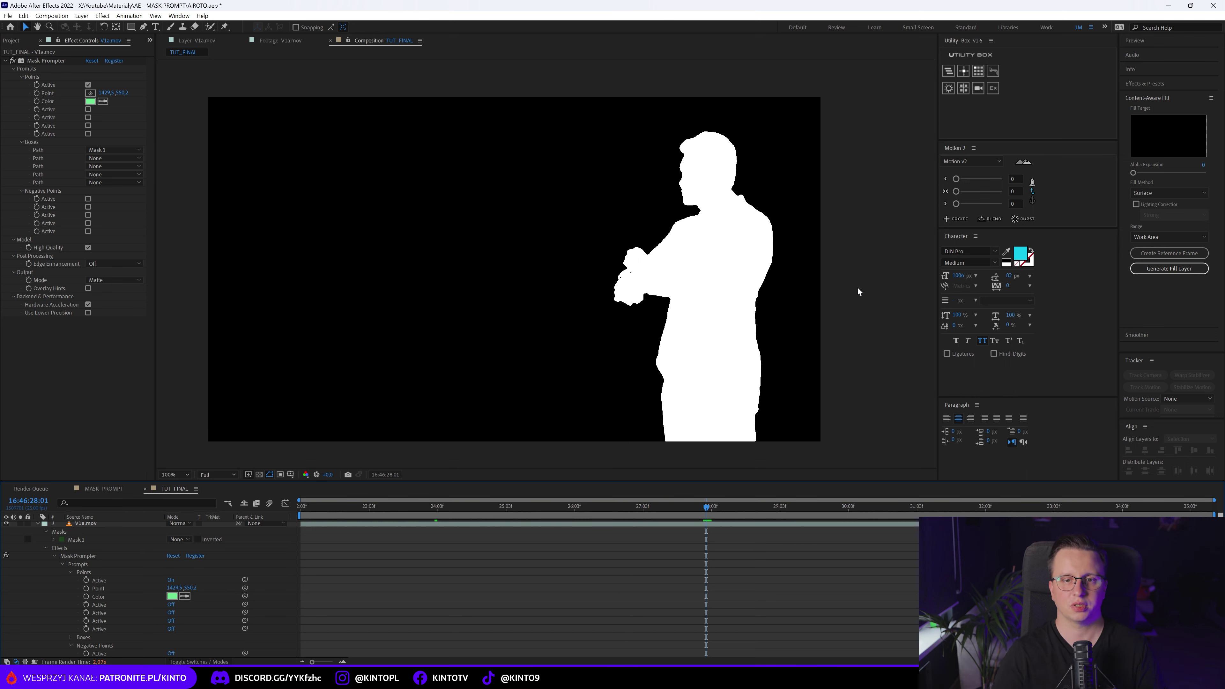
left_click(114, 280)
left_click(115, 313)
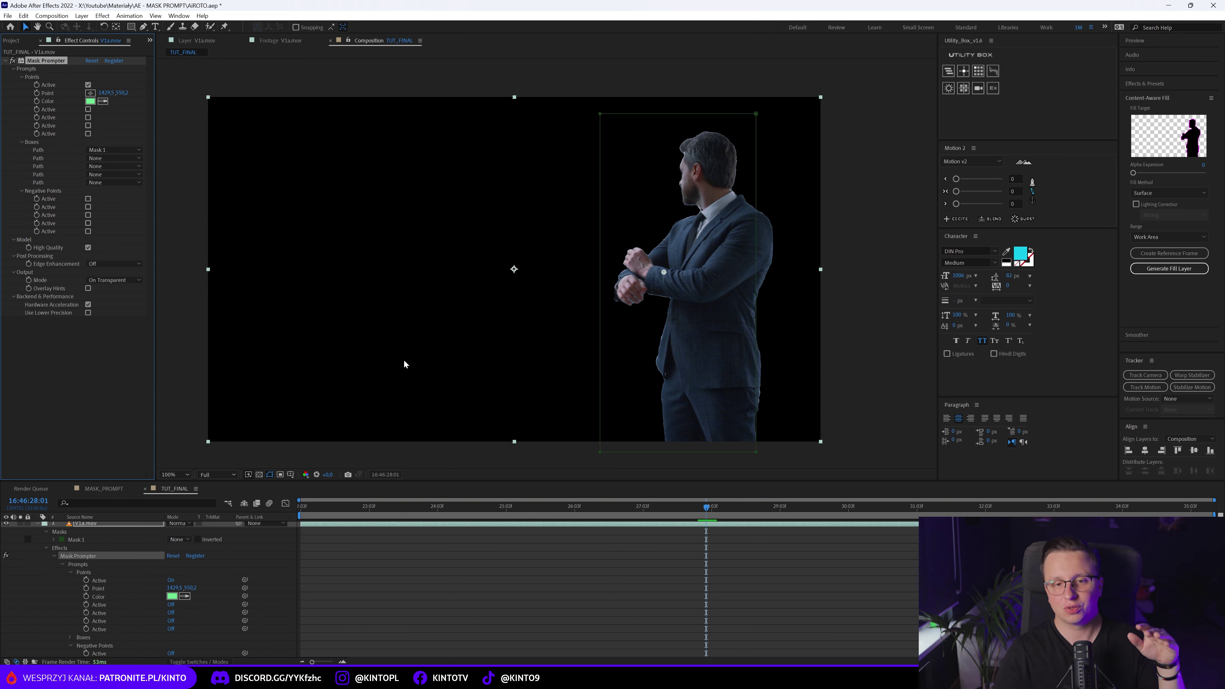
Step: Set Output Mode back to Matte around frame 24:20 and add TUT_FINAL to the Render Queue
left_click(529, 508)
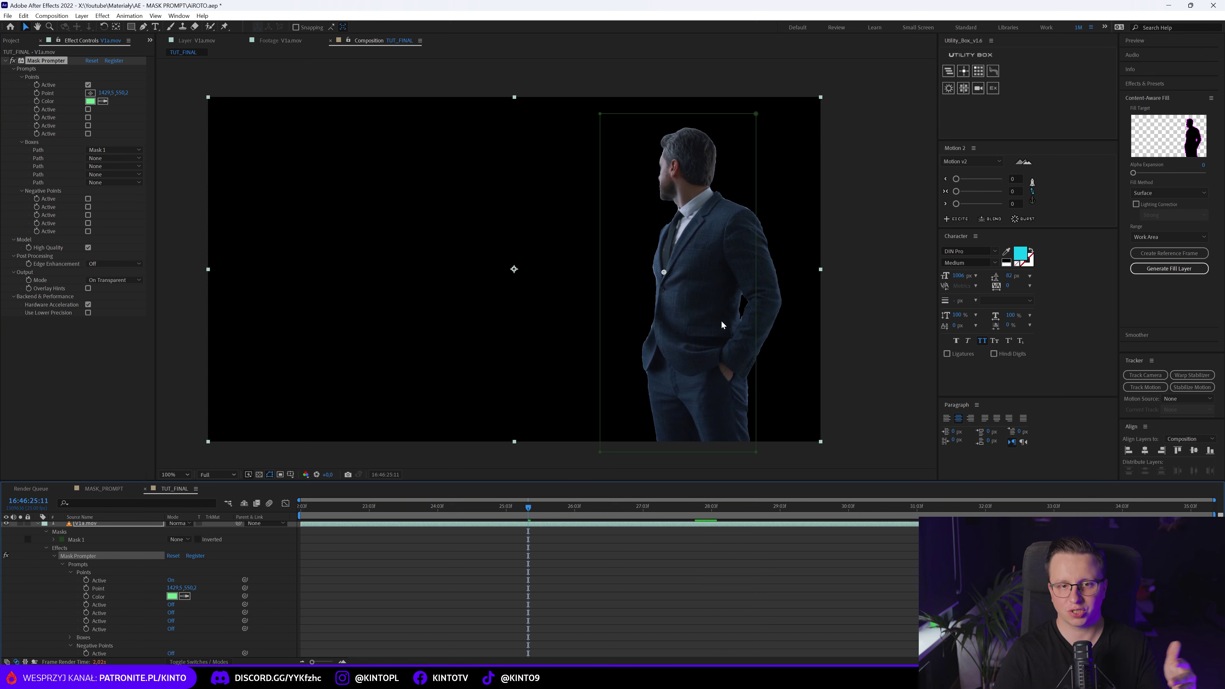
left_click(602, 509)
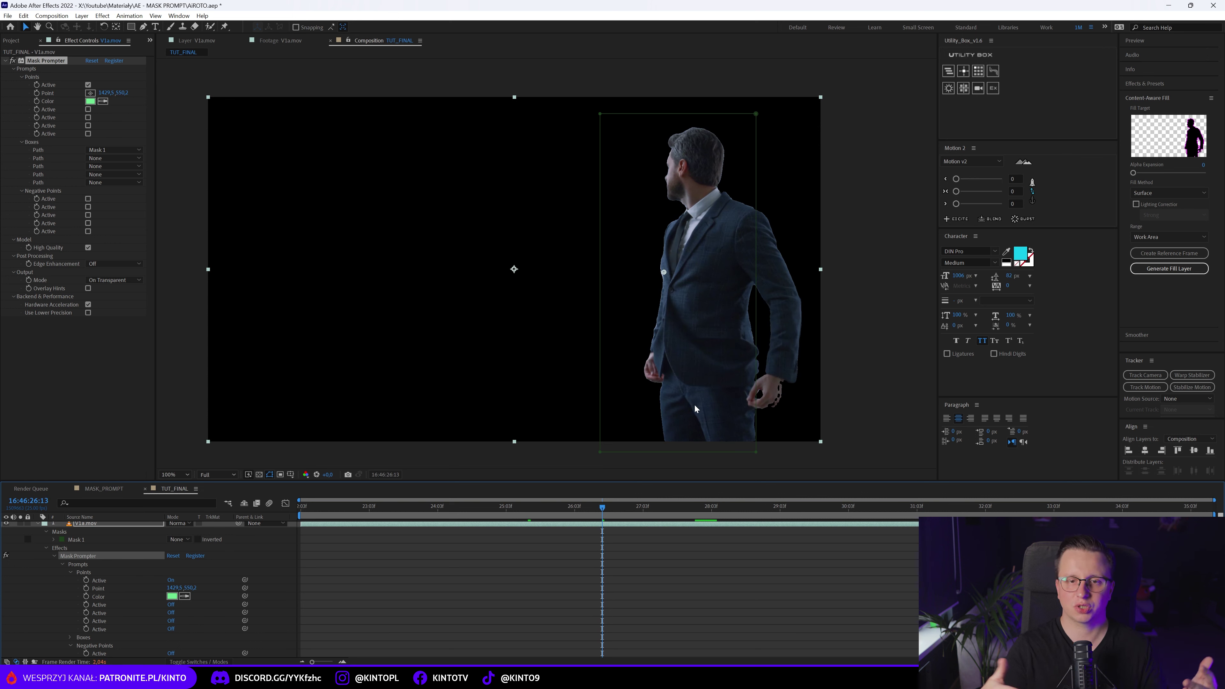
left_click_drag(495, 505, 485, 518)
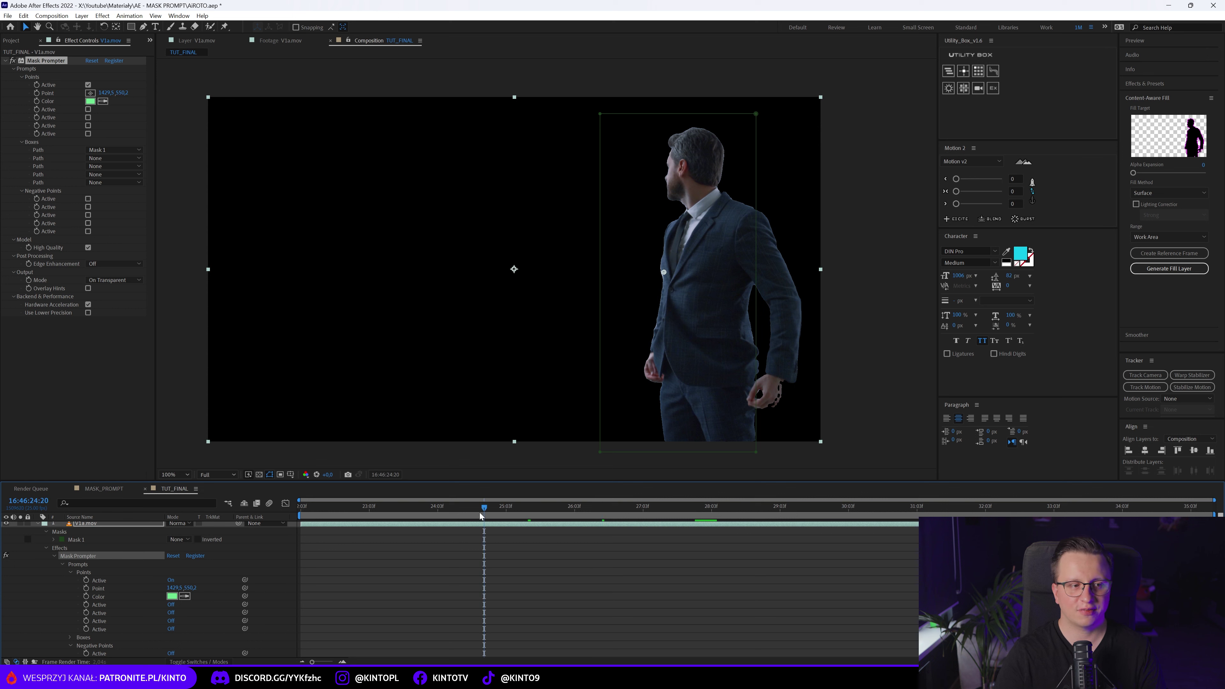
left_click(114, 279)
left_click(115, 306)
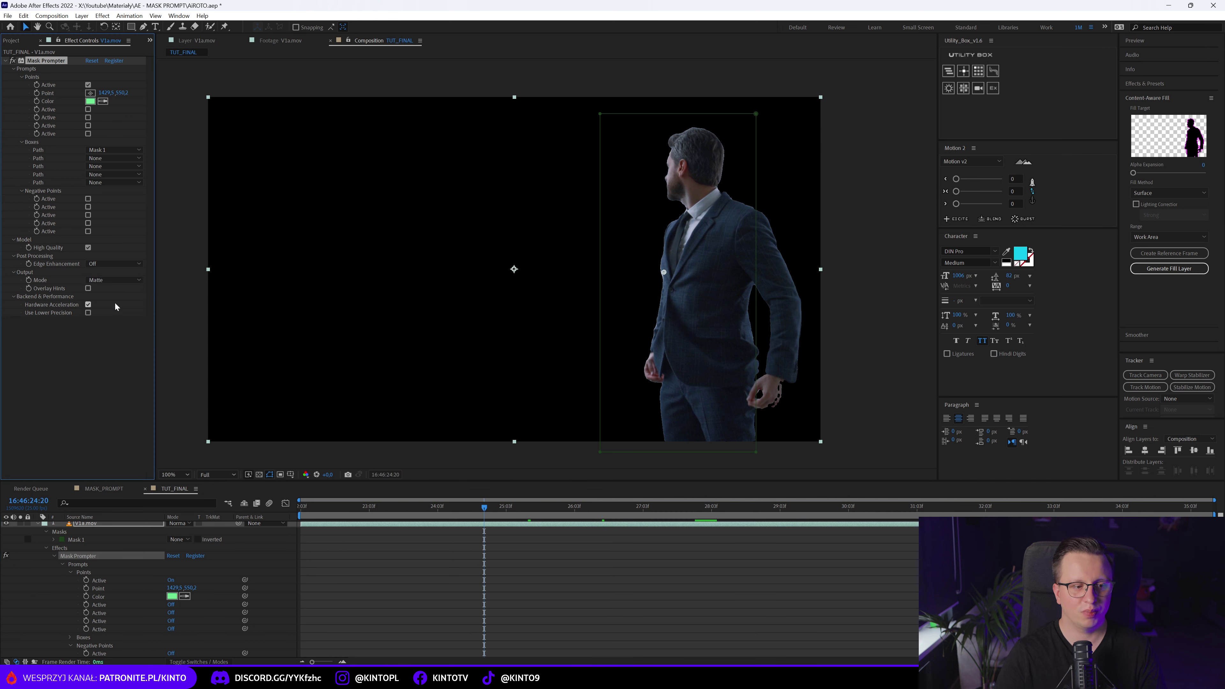
left_click(578, 572)
left_click(65, 16)
left_click(121, 145)
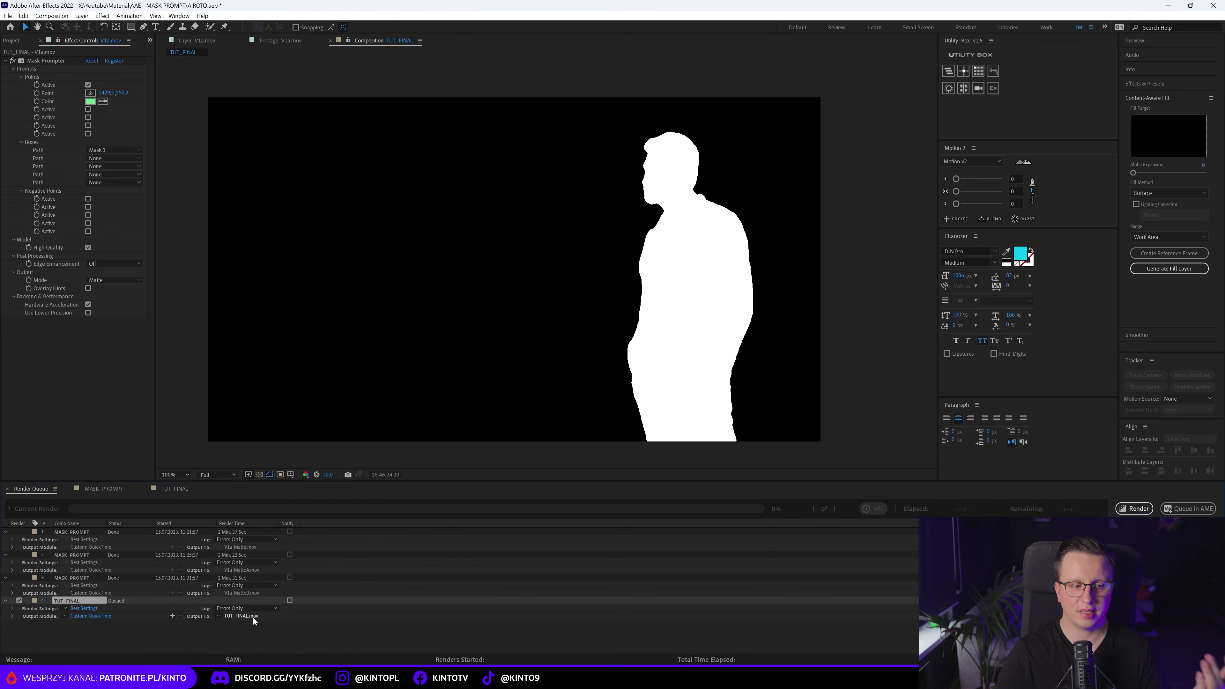
Step: Delete the Mask Prompter effect and Mask 1 from the V1a.mov layer in TUT_FINAL
left_click(183, 490)
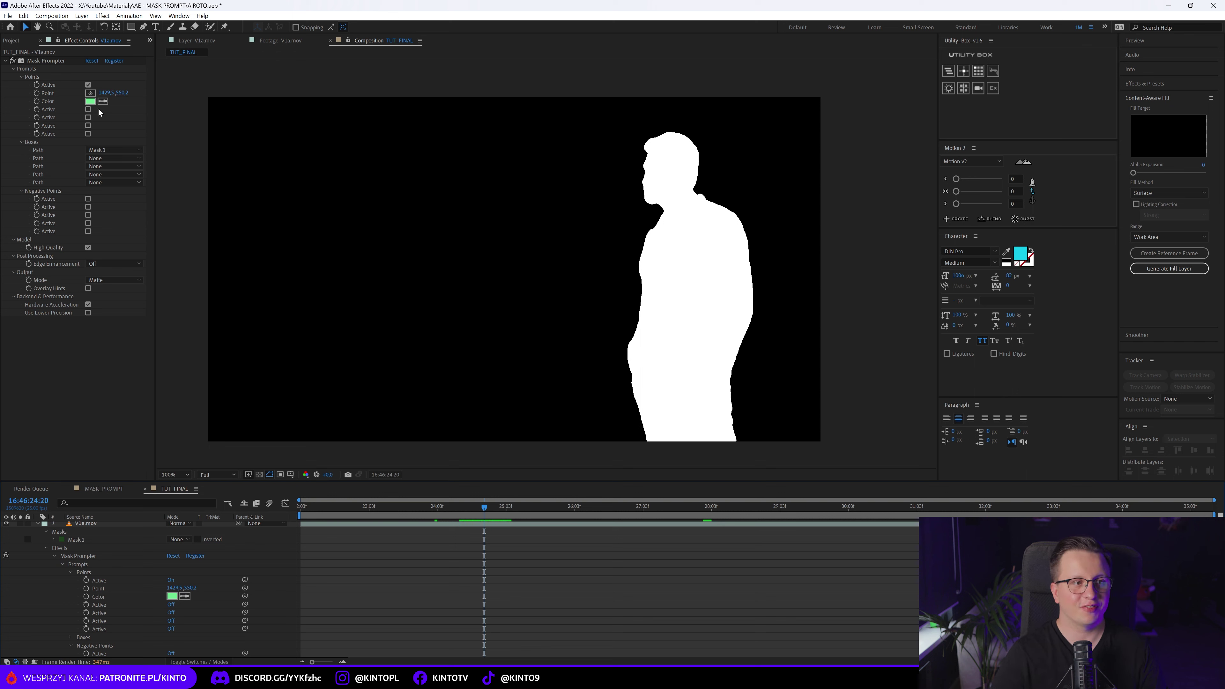
left_click(14, 42)
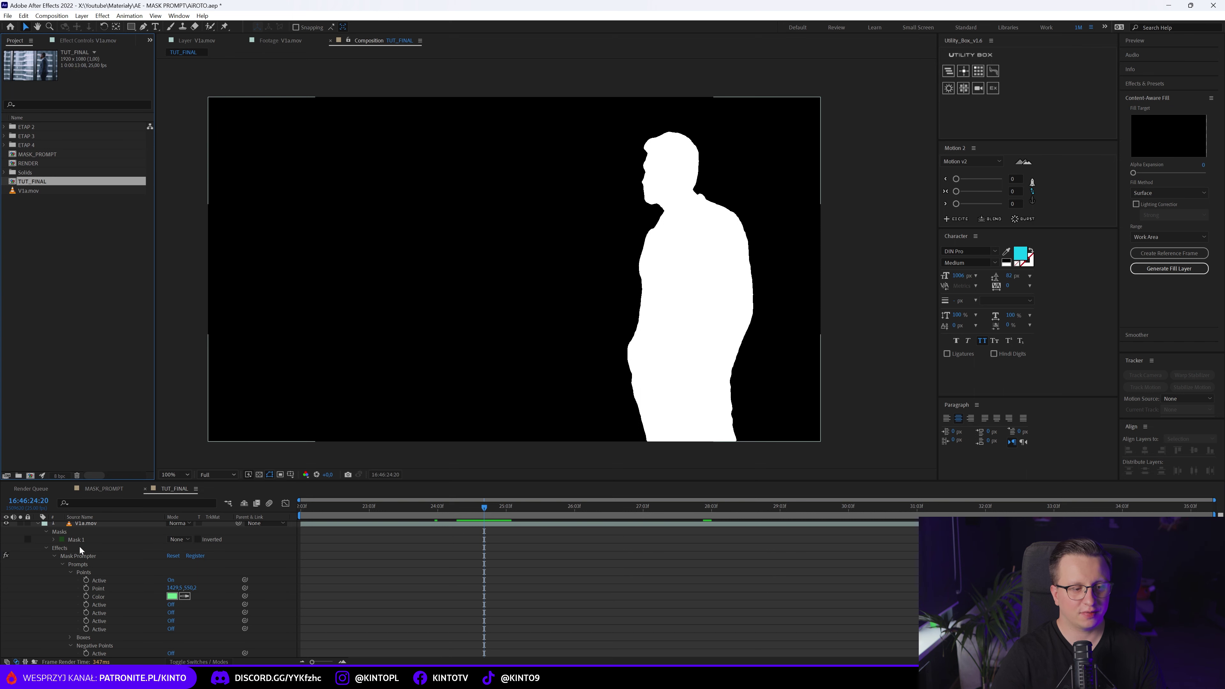
left_click(85, 523)
left_click(87, 40)
left_click(43, 61)
key("Delete")
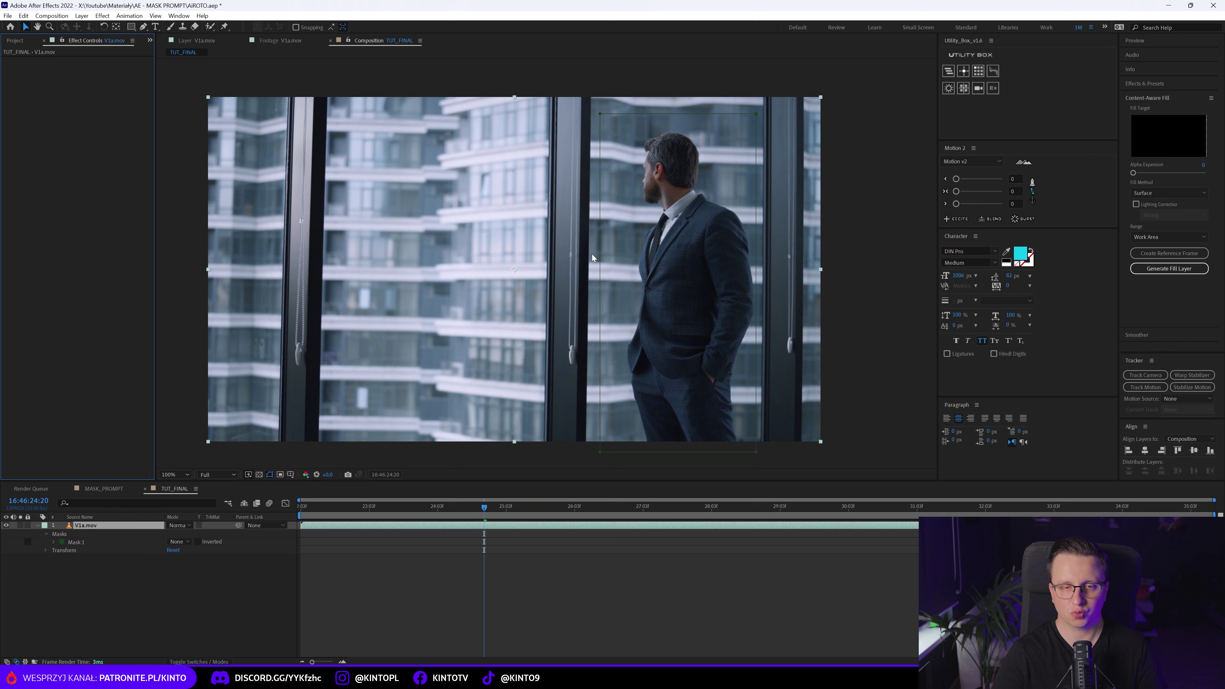
left_click(72, 542)
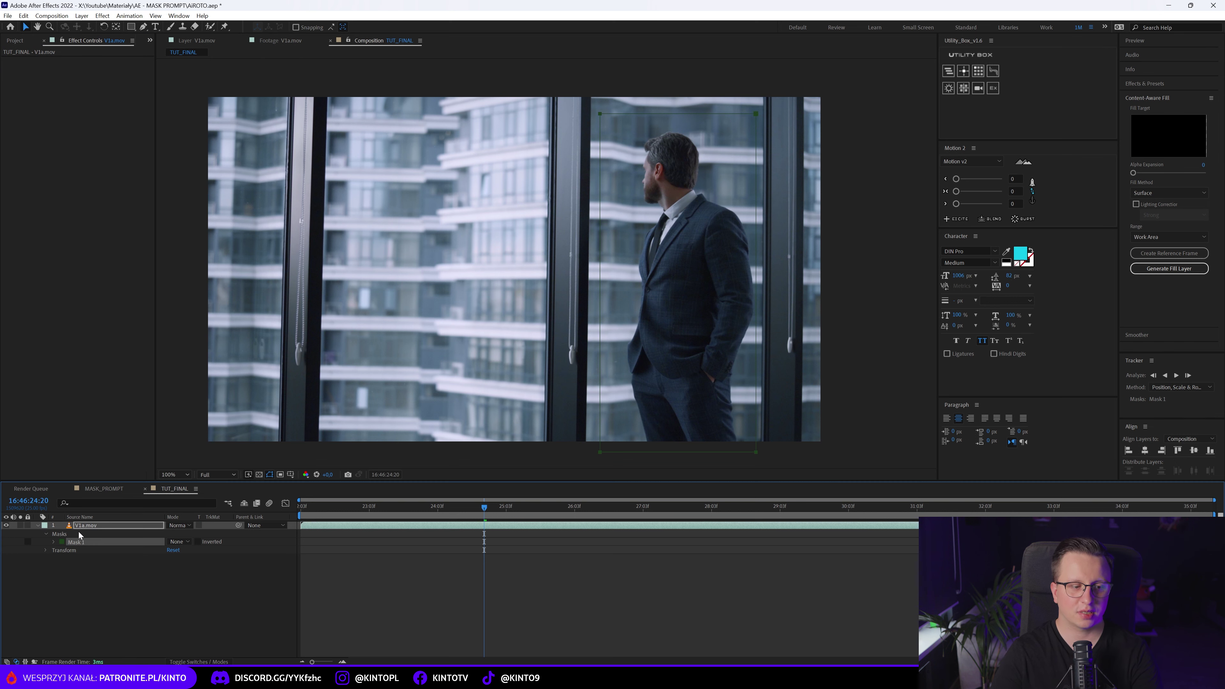
key("Delete")
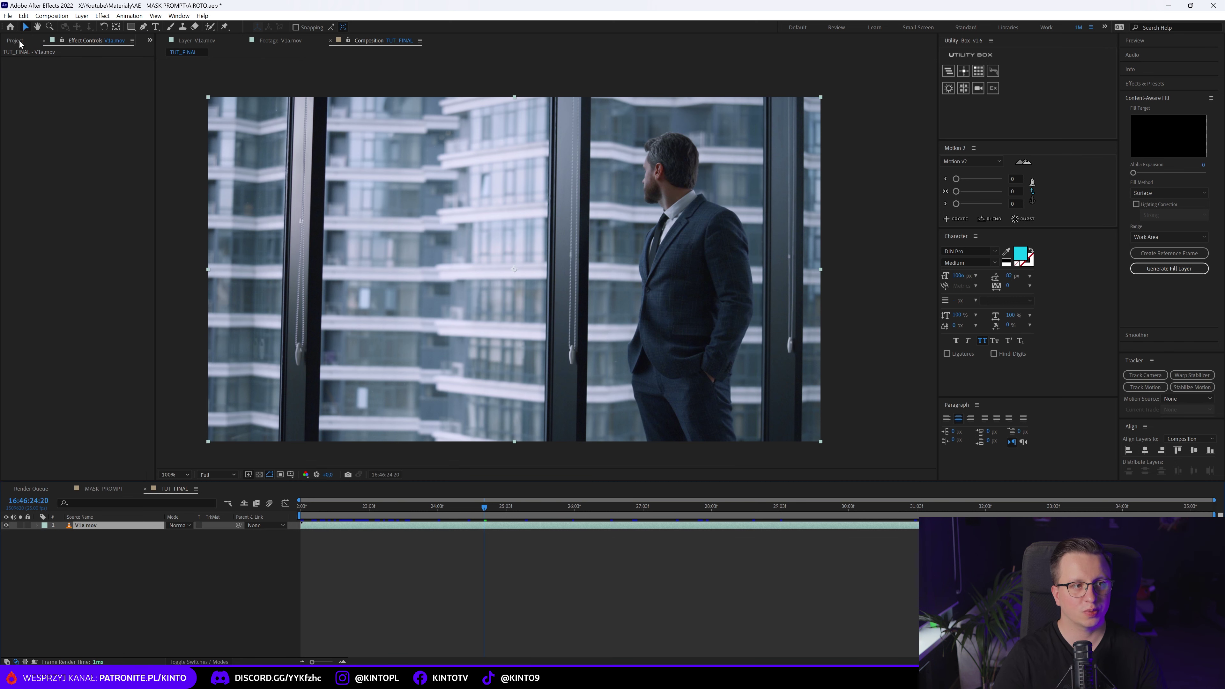
Step: Place V1a-MatteA.mov from ETAP 2 above V1a.mov and set V1a.mov's track matte to Luma Matte
left_click(16, 41)
left_click(5, 126)
left_click_drag(48, 135, 97, 525)
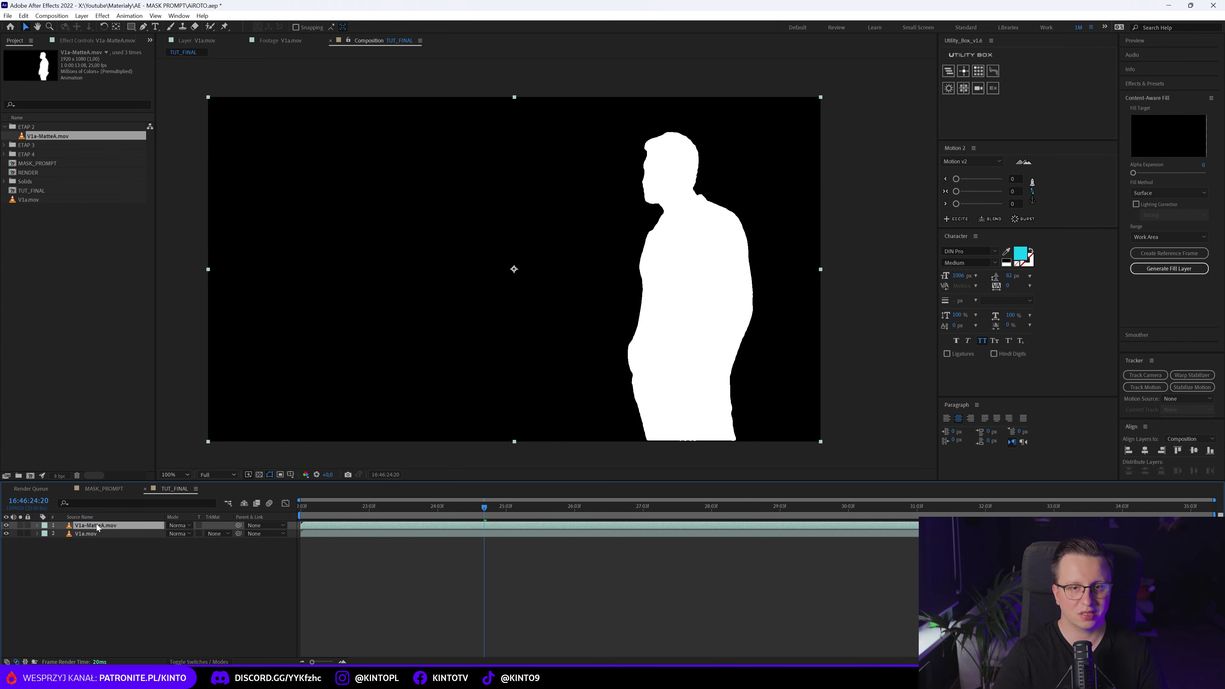
left_click(215, 533)
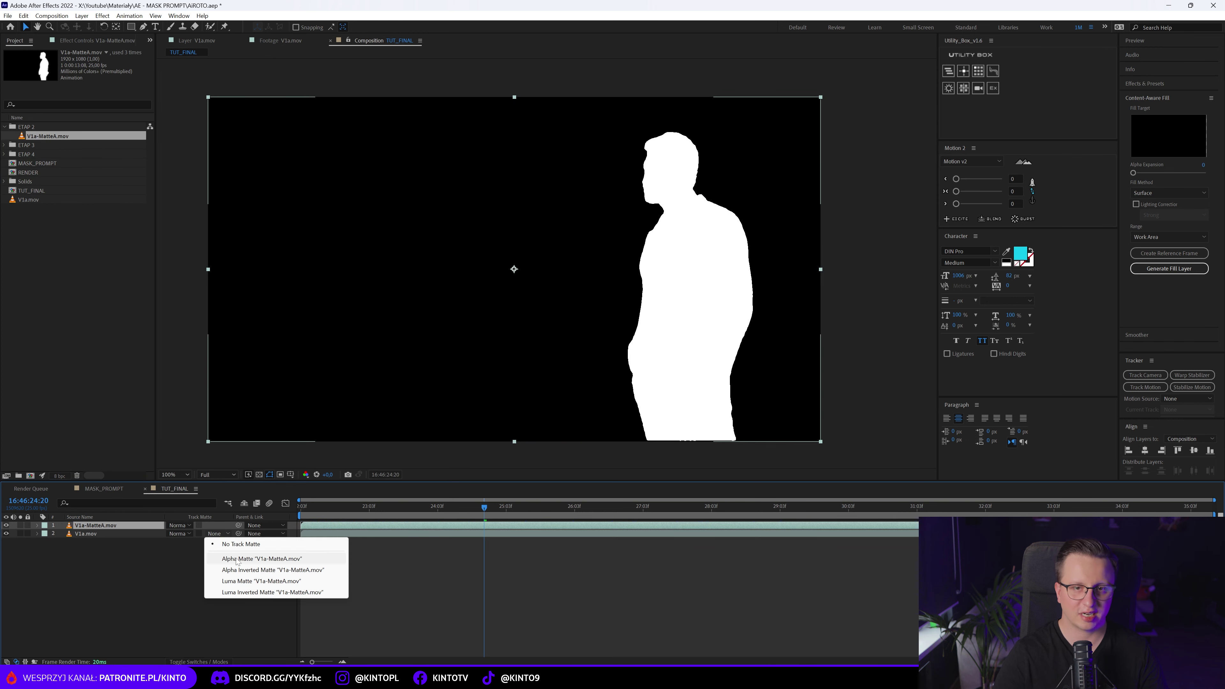
left_click(235, 558)
left_click(217, 533)
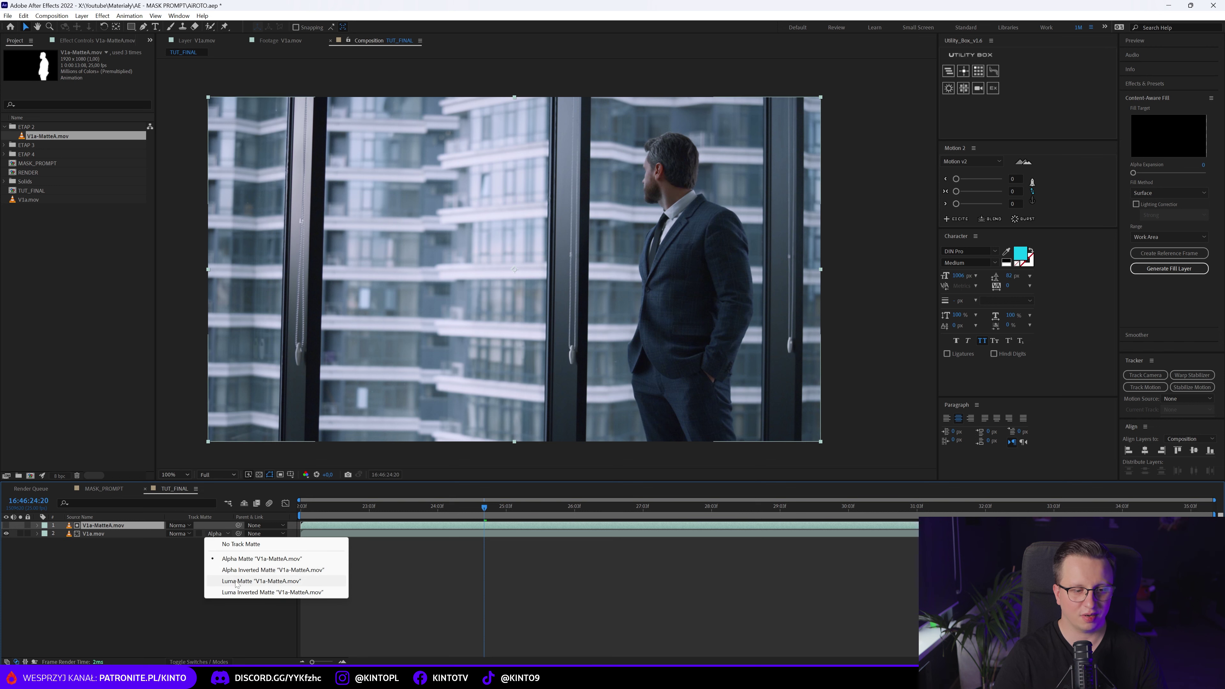
left_click(214, 571)
left_click(215, 571)
mouse_move(484, 507)
left_mouse_down()
mouse_move(287, 503)
mouse_move(1087, 528)
mouse_move(576, 508)
mouse_move(618, 499)
left_mouse_up()
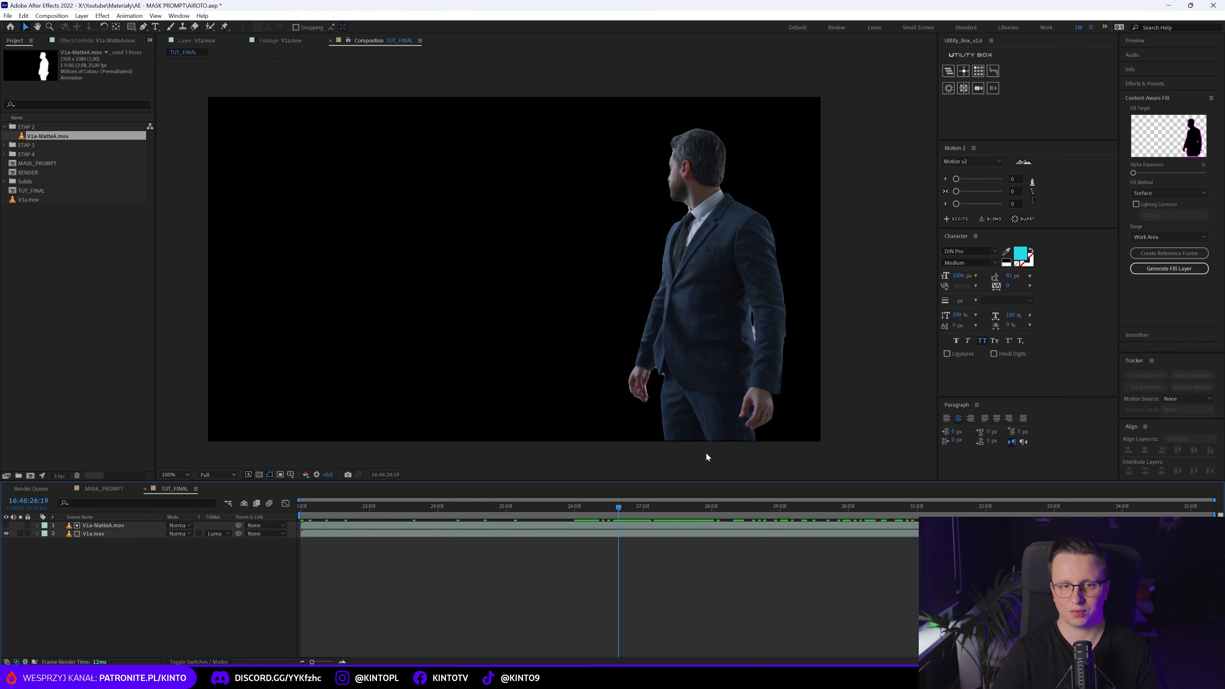
Step: Draw a closed Pen mask around the background sliver on V1a.mov and set it to Subtract
key("Page_Down")
key("Page_Up")
key("Page_Up")
key("Page_Down")
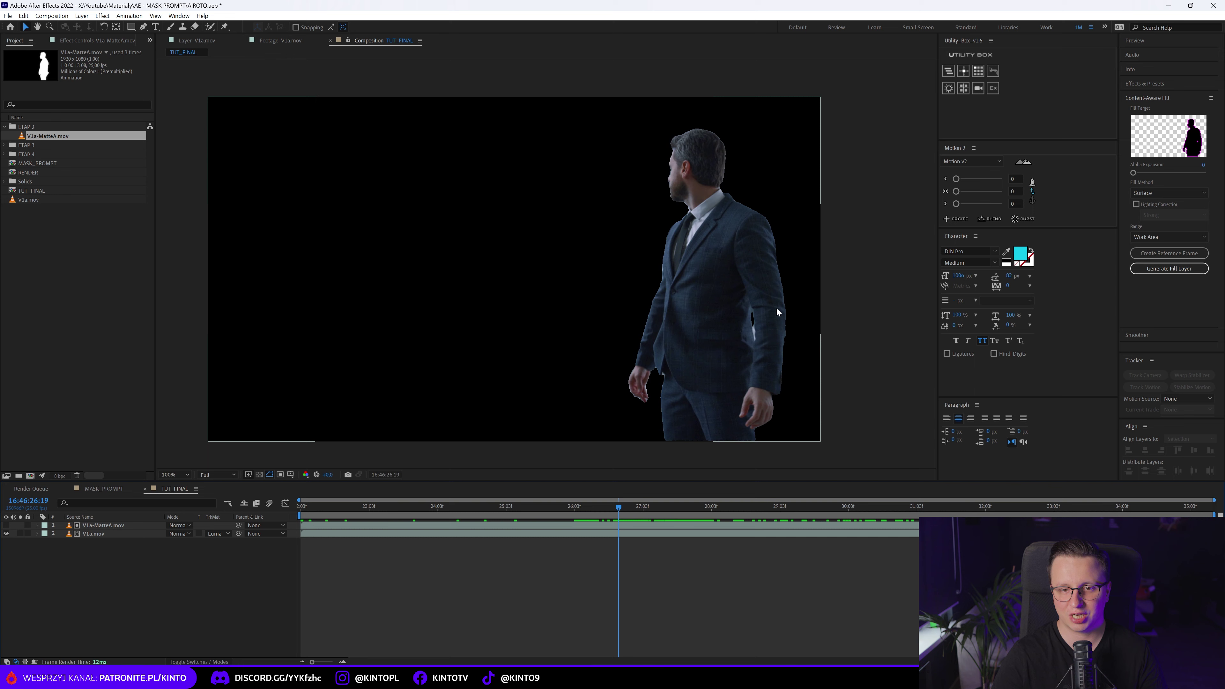
scroll(724, 245, "up", 3)
scroll(765, 346, "up", 2)
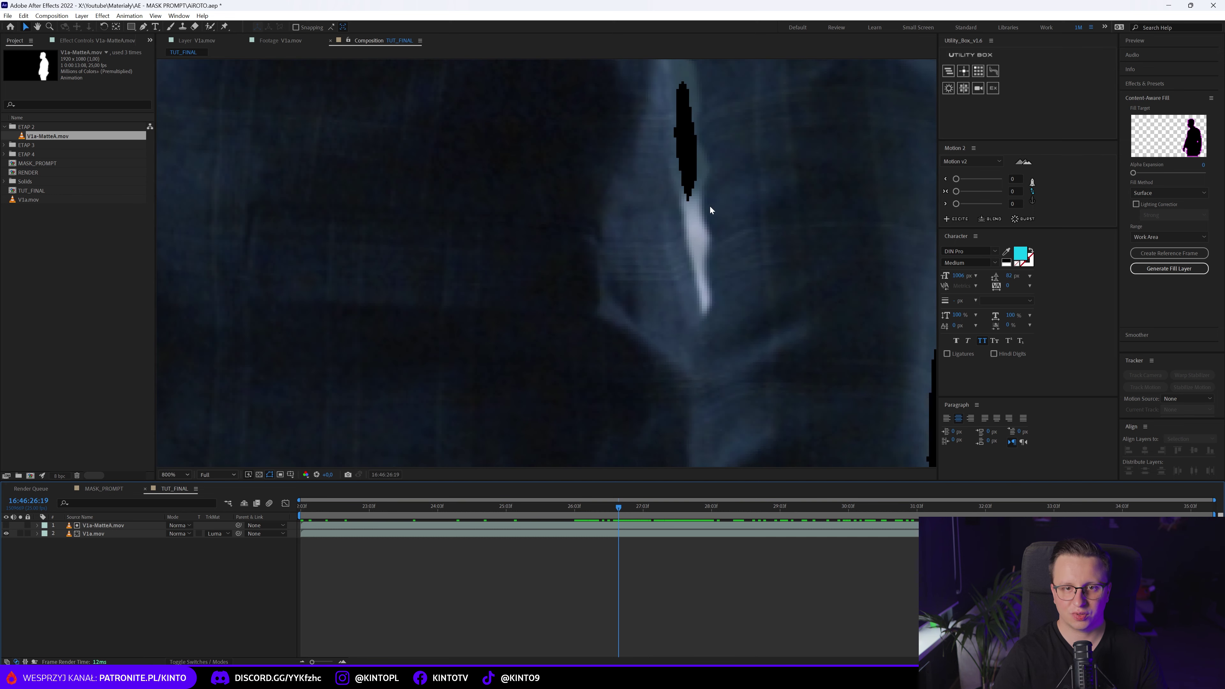
left_click(100, 534)
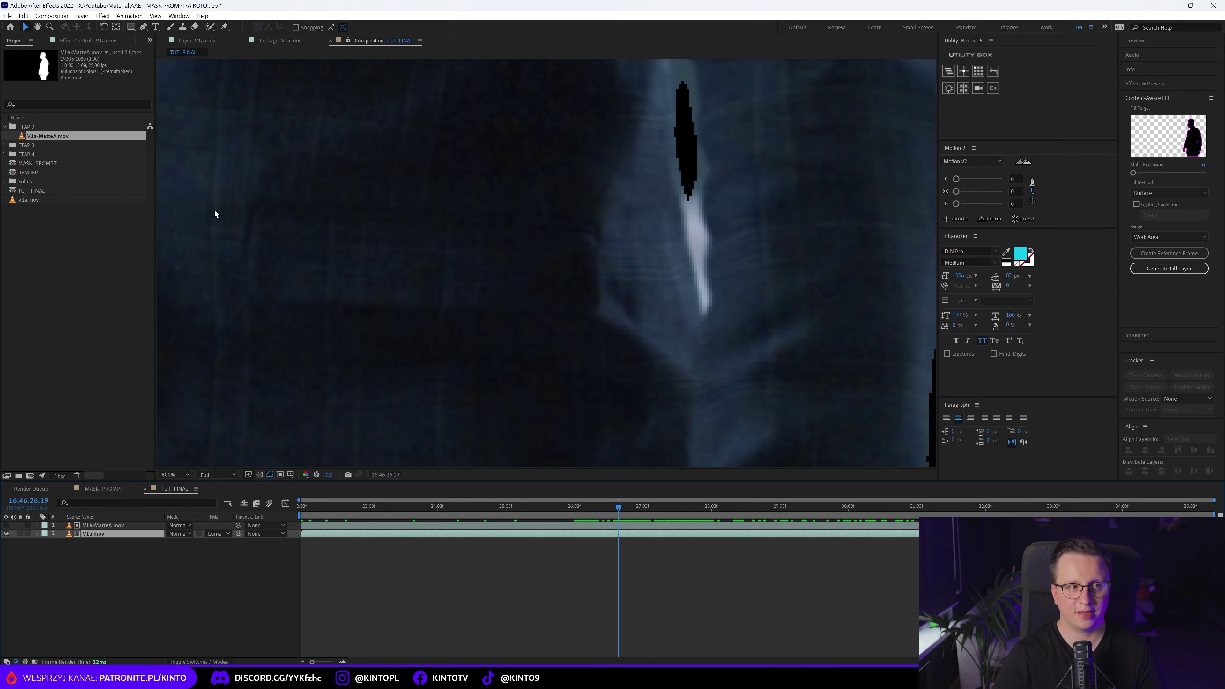
left_click(141, 27)
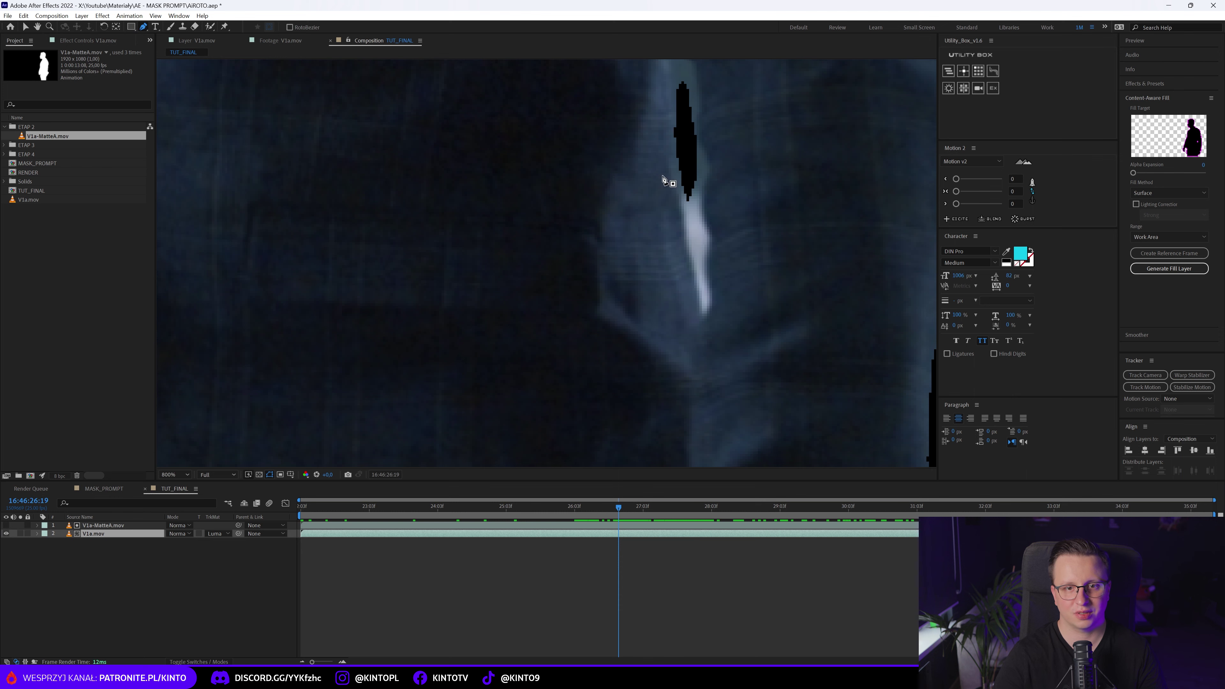
scroll(656, 178, "up", 1)
left_click(666, 156)
left_click(703, 420)
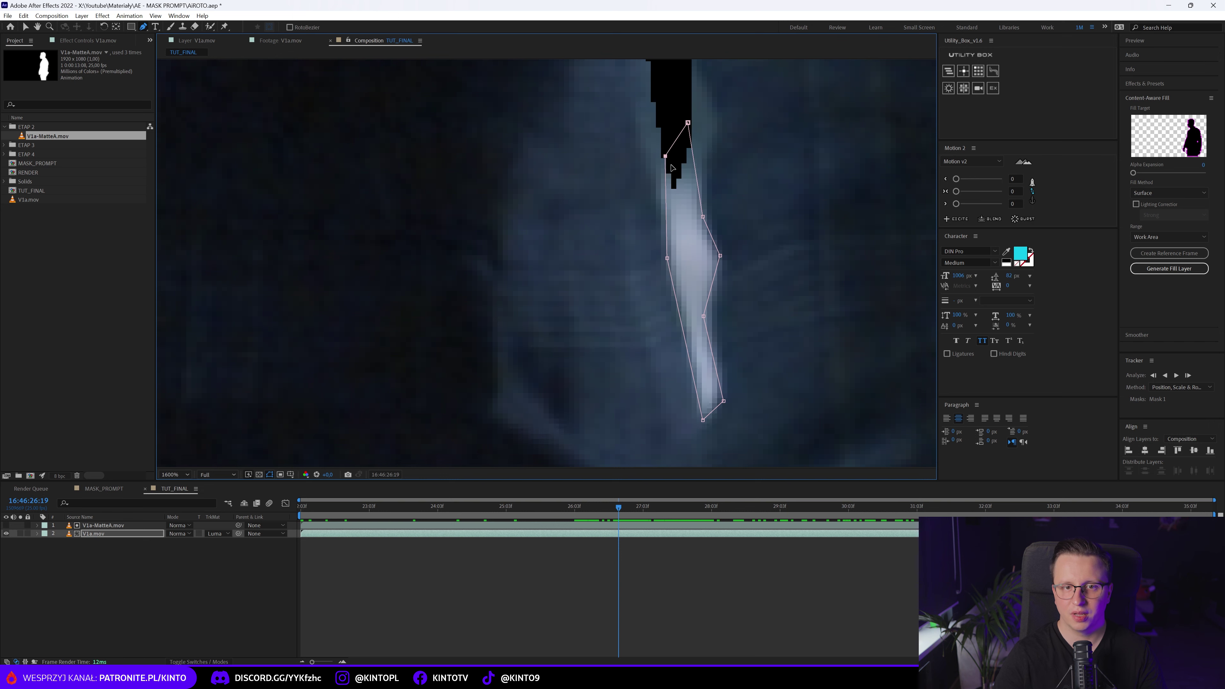
left_click(666, 157)
key("m")
left_click(182, 541)
left_click(204, 564)
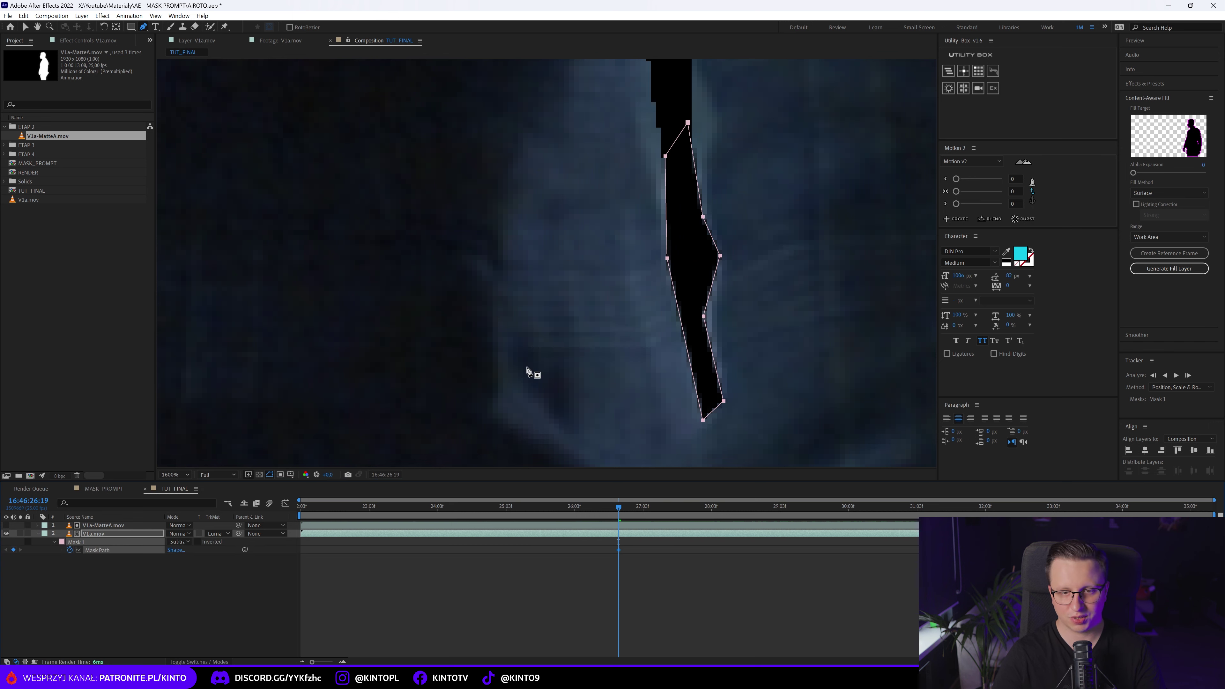
Step: Reposition the mask over the sliver on neighbouring frames to keyframe its path
key("Page_Up")
key("v")
double_click(720, 255)
scroll(659, 269, "down", 2)
left_click_drag(668, 265, 897, 265)
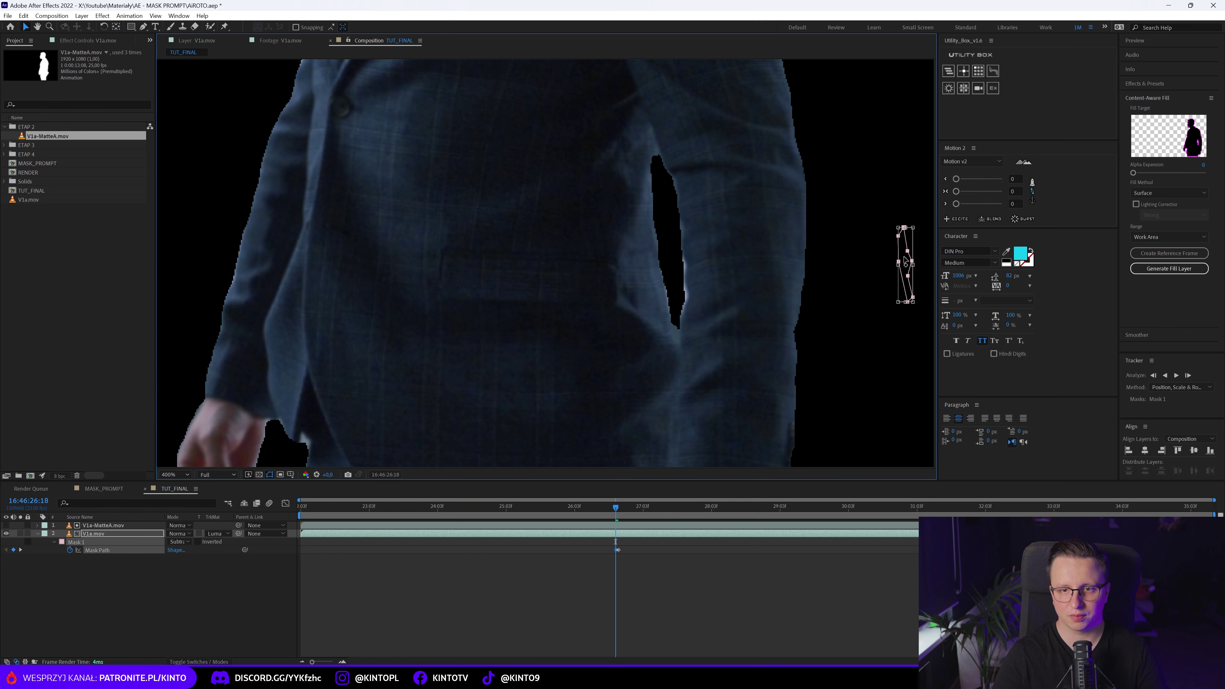
scroll(632, 256, "down", 2)
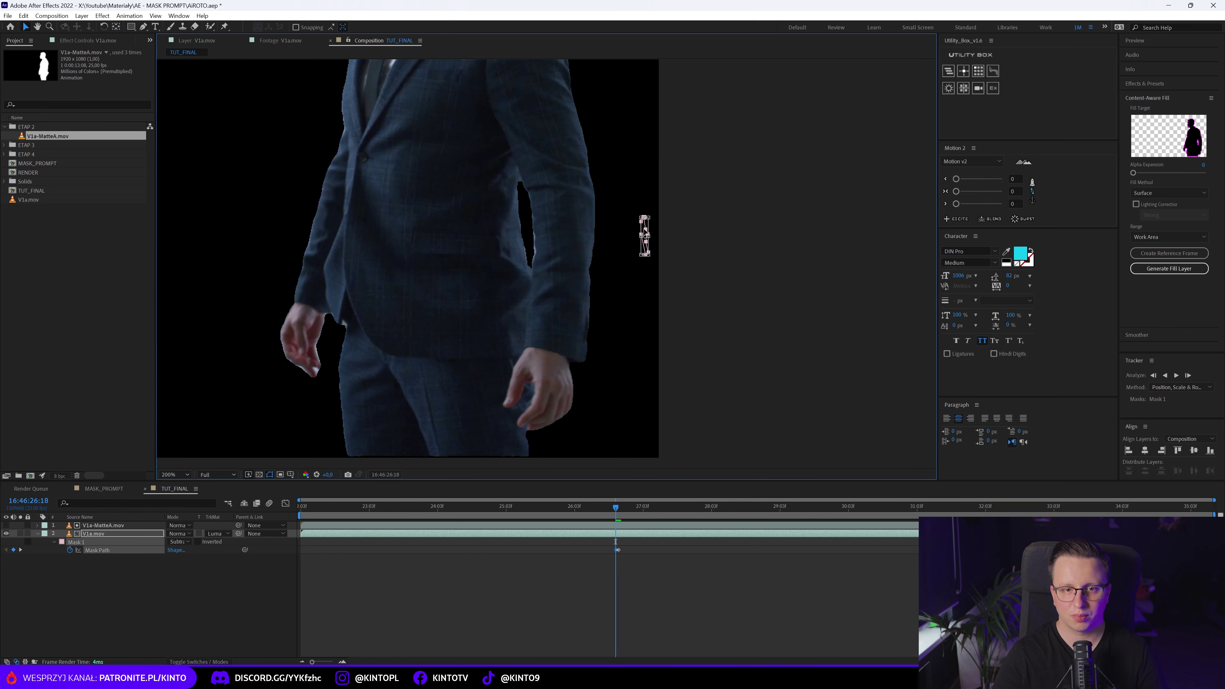
left_click_drag(646, 234, 777, 231)
key("Page_Down")
key("Page_Down")
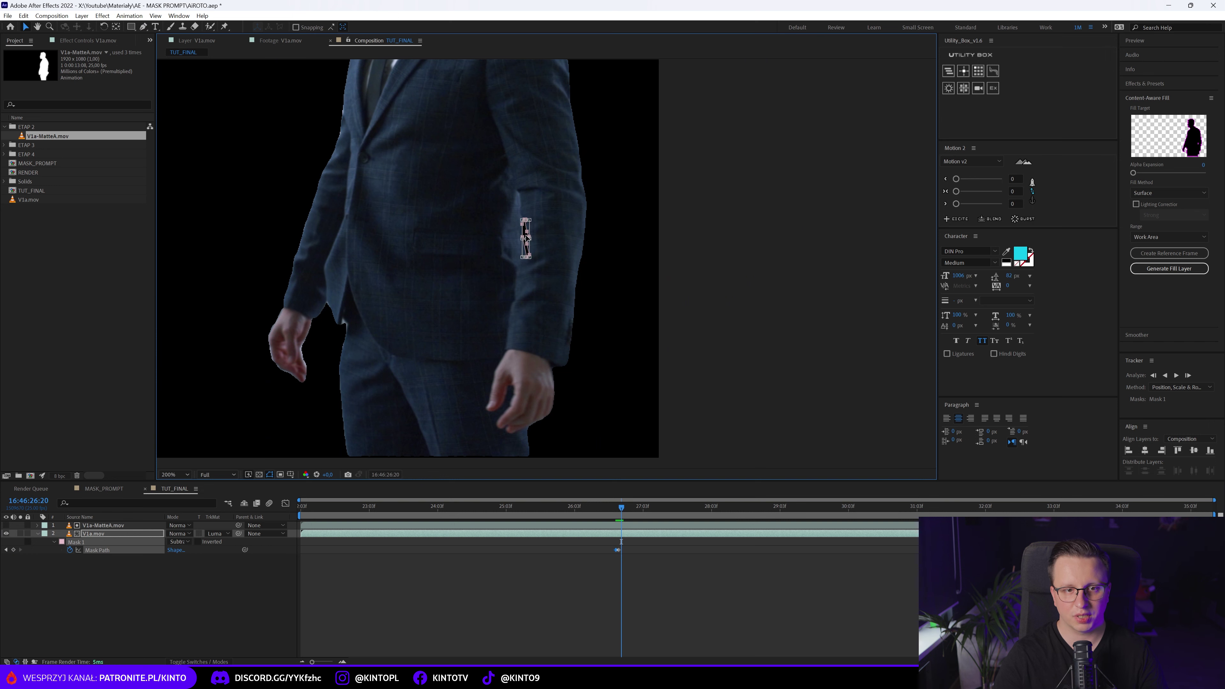
left_click_drag(527, 237, 837, 249)
scroll(550, 246, "up", 2)
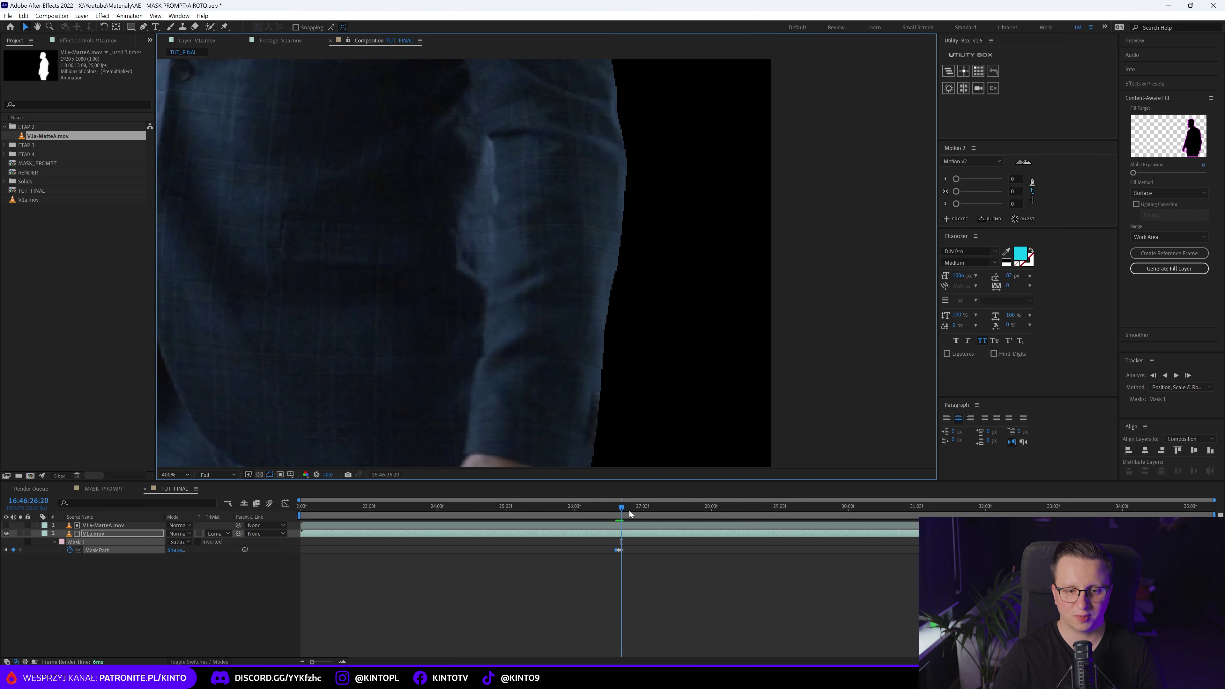
Step: Fit the frame in the viewer and play a preview from 26:11 to check the cut
left_click(618, 505)
left_click(698, 593)
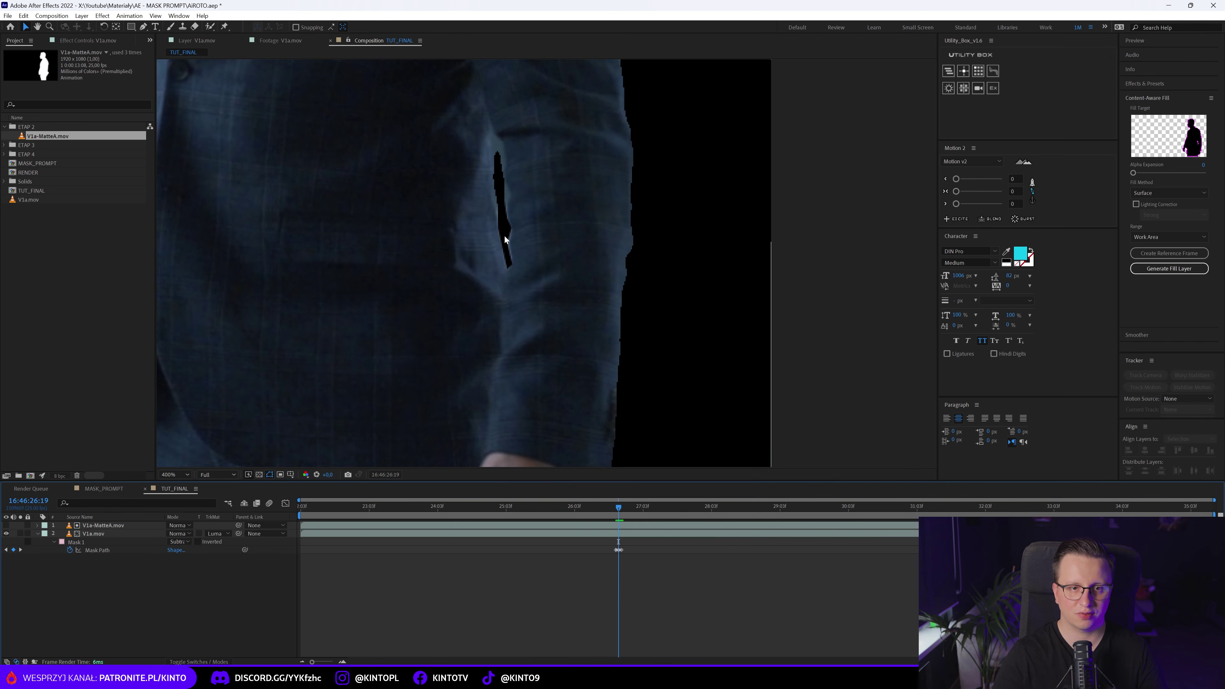
key("shift+slash")
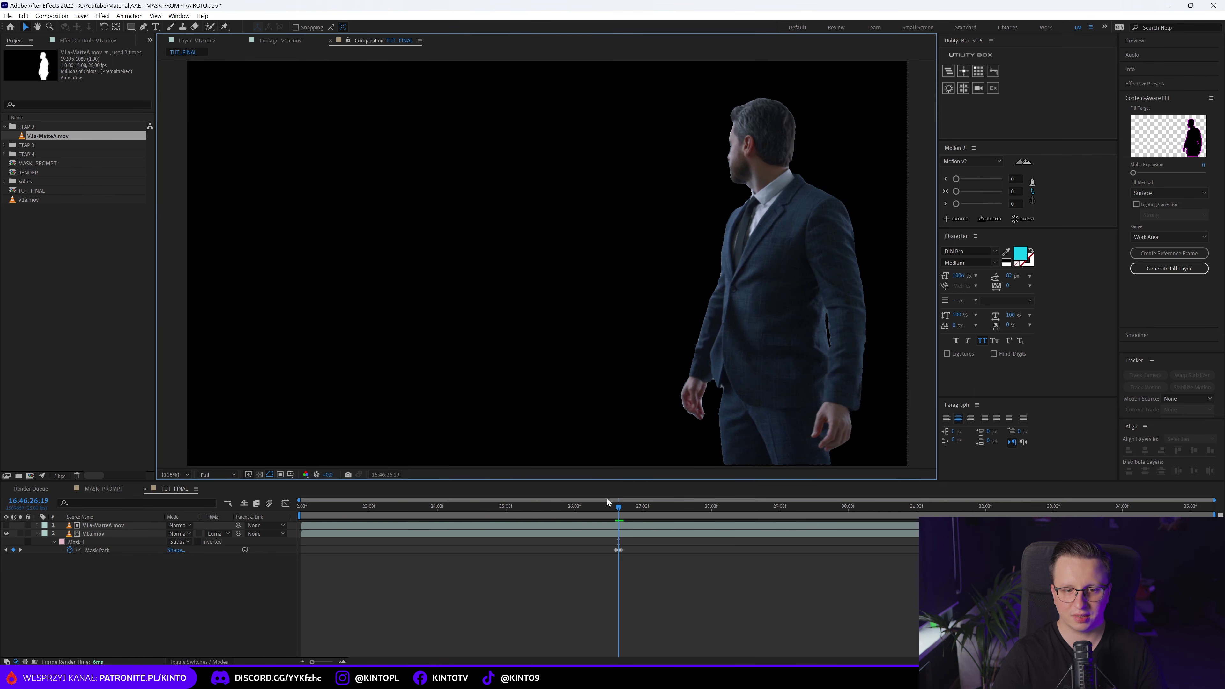
left_click(597, 507)
key("space")
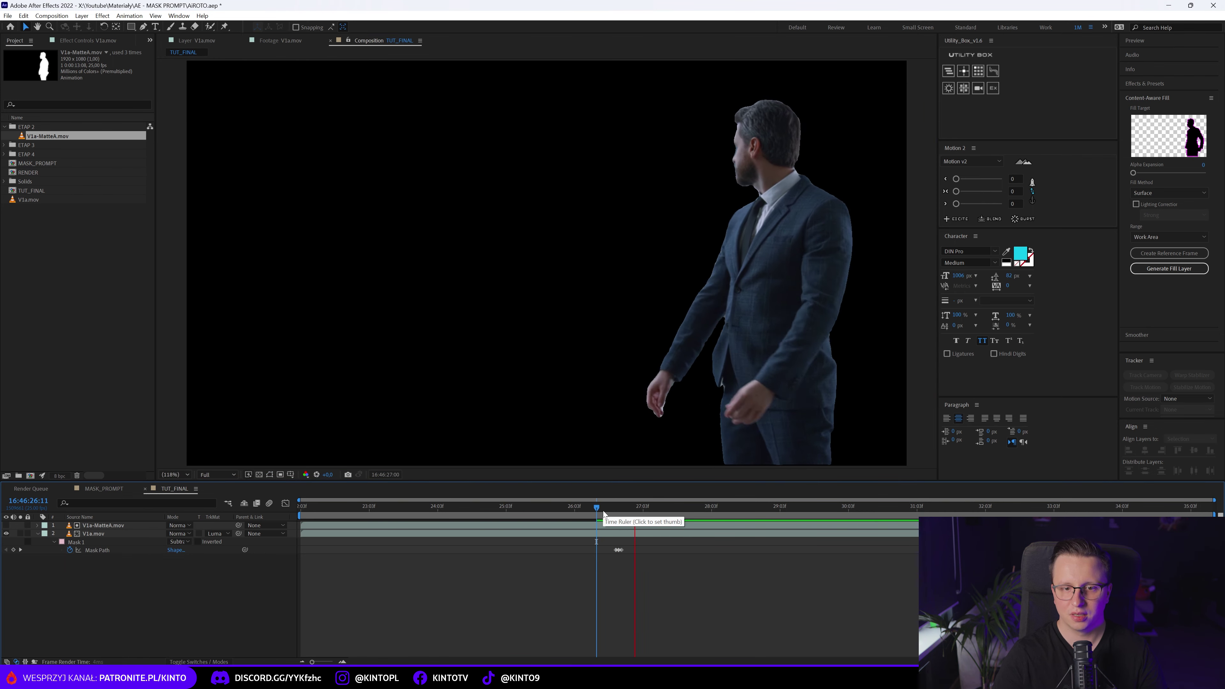
Step: Scrub through later frames around 27:10–30:15 to inspect the man's matte edge
key("space")
left_click_drag(556, 518, 659, 515)
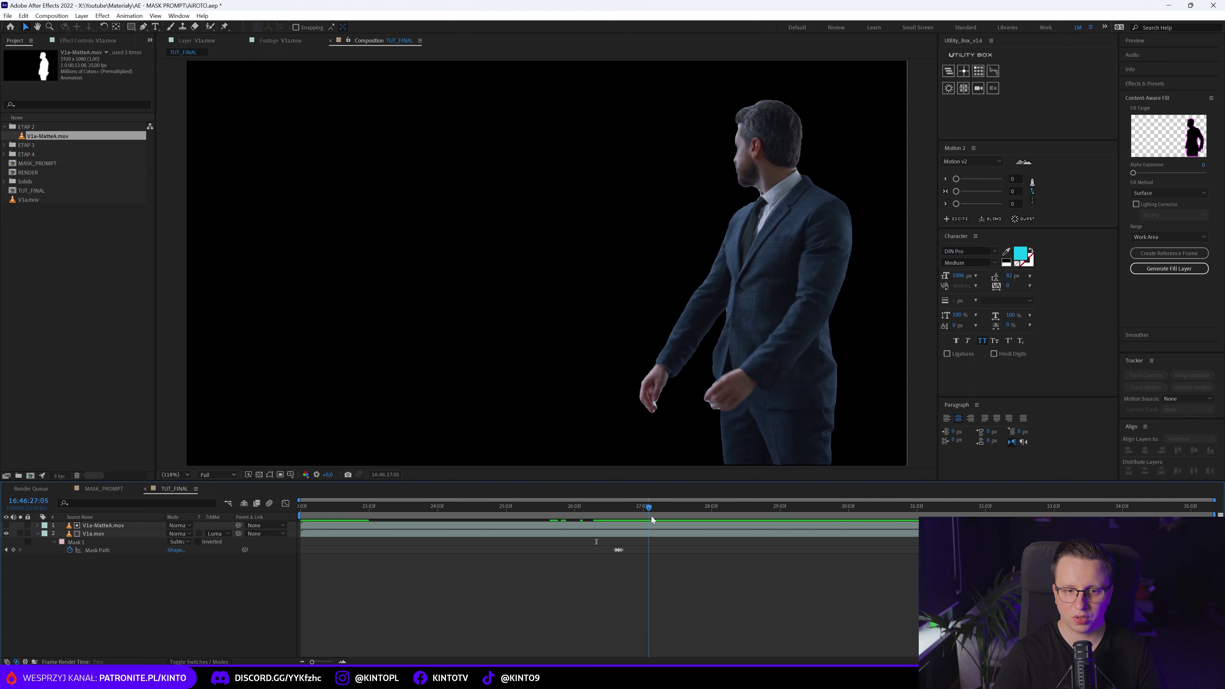
left_click(664, 507)
left_click_drag(664, 507, 663, 503)
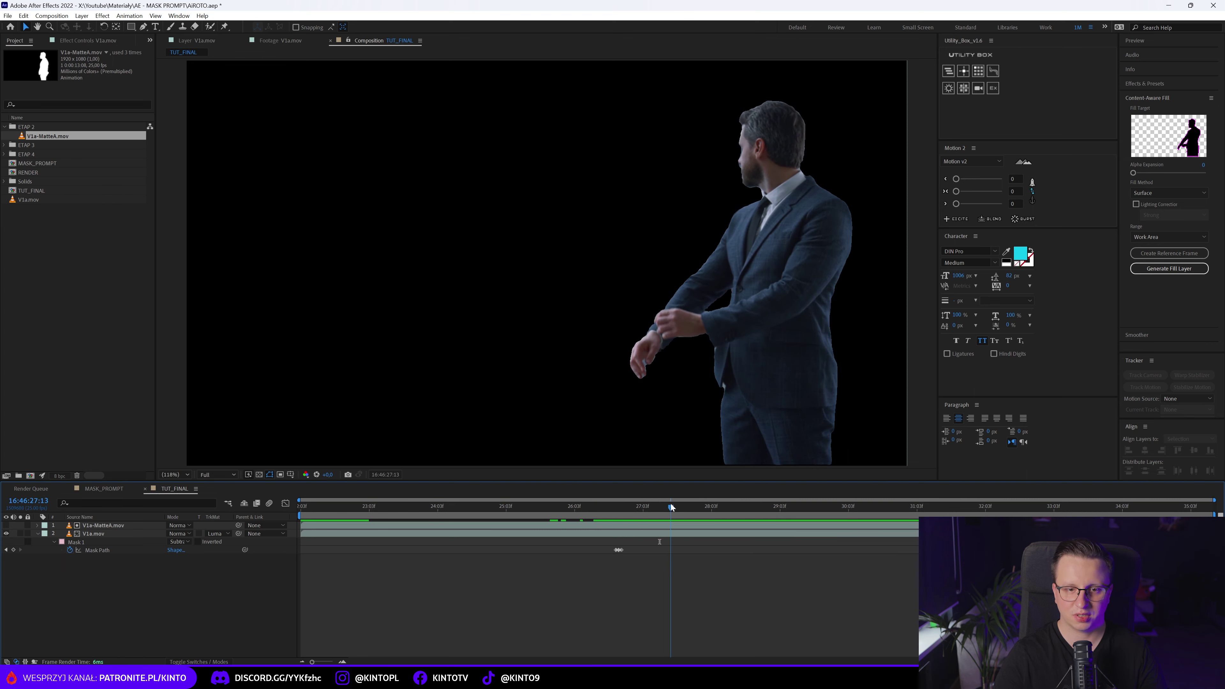
left_click(665, 503)
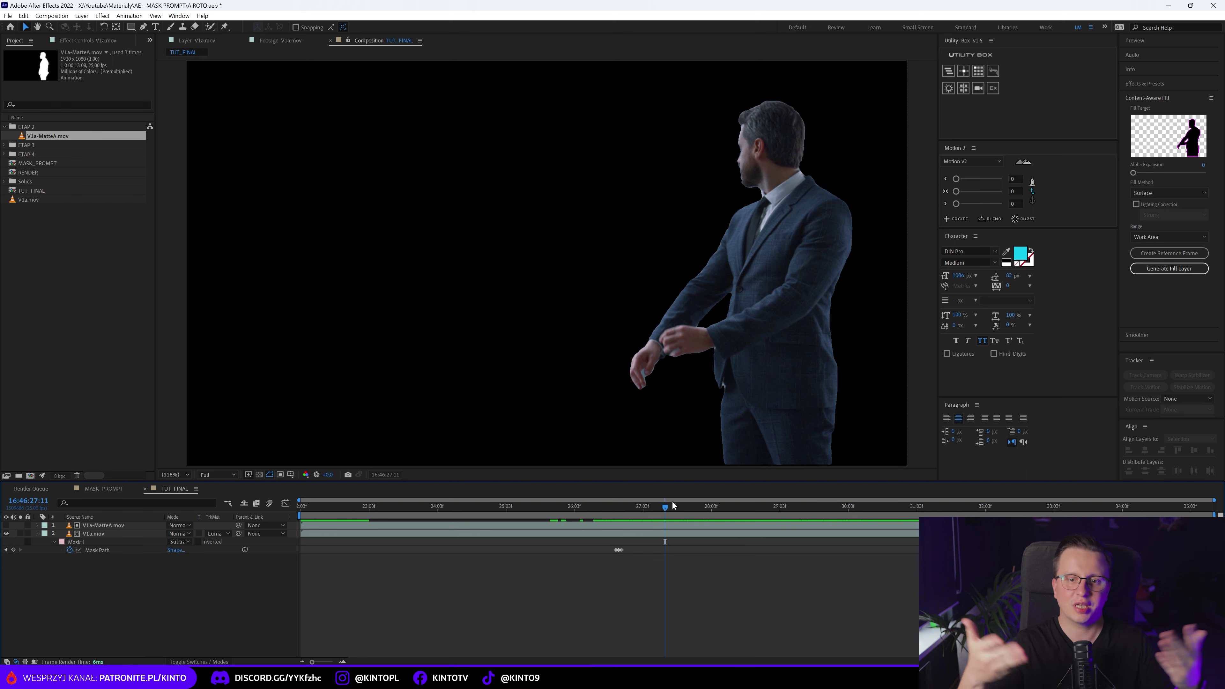
mouse_move(672, 505)
left_mouse_down()
mouse_move(902, 507)
mouse_move(450, 486)
left_mouse_up()
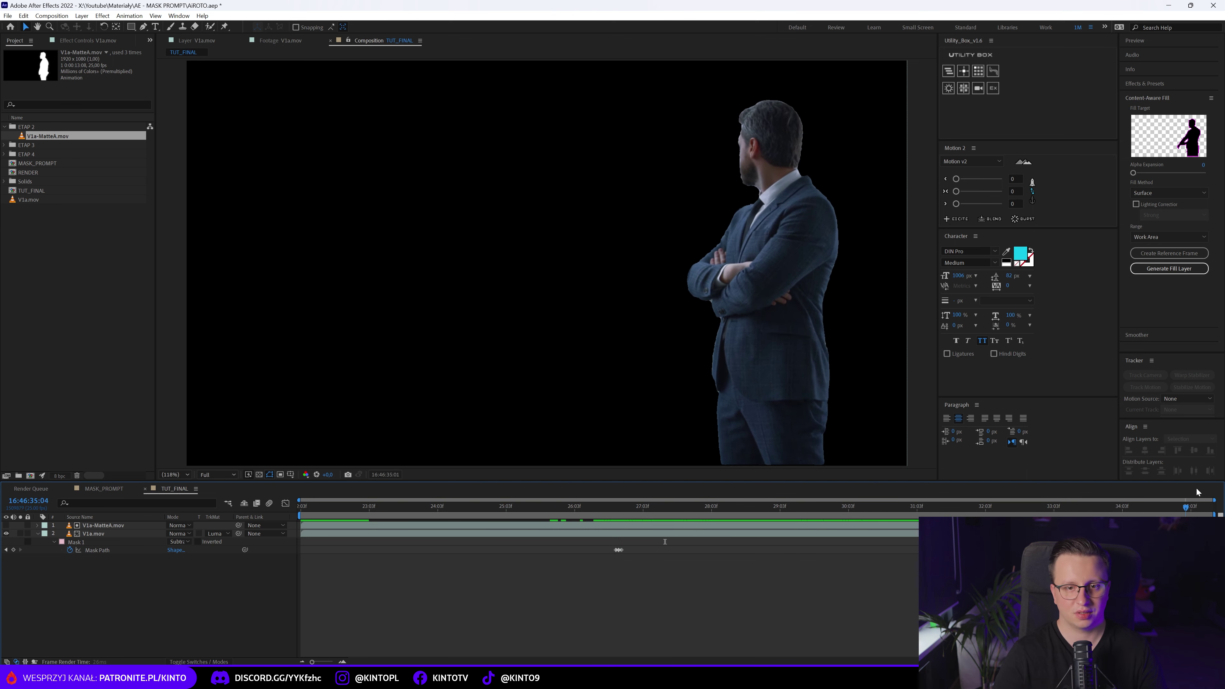
left_click(550, 272)
scroll(550, 272, "up", 5)
scroll(552, 267, "up", 5)
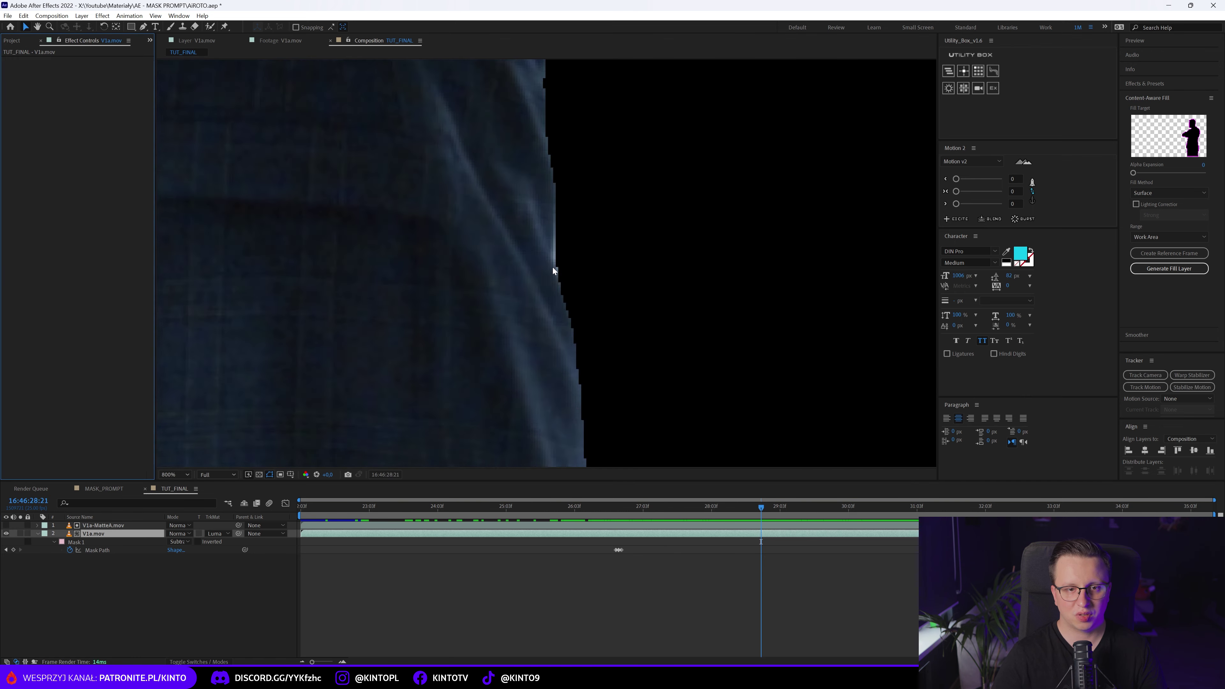
Step: Set the viewer magnification to Fit and change V1a.mov's track matte from Luma to None
left_click(175, 474)
left_click(177, 485)
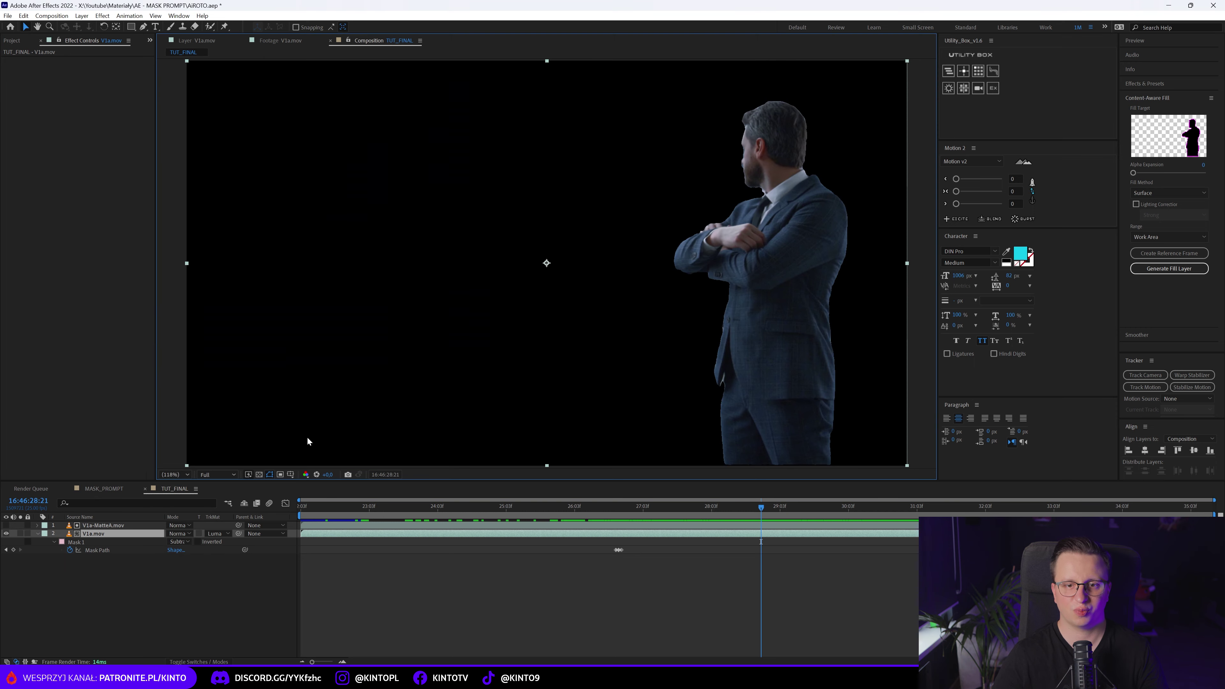
left_click(218, 533)
left_click(221, 544)
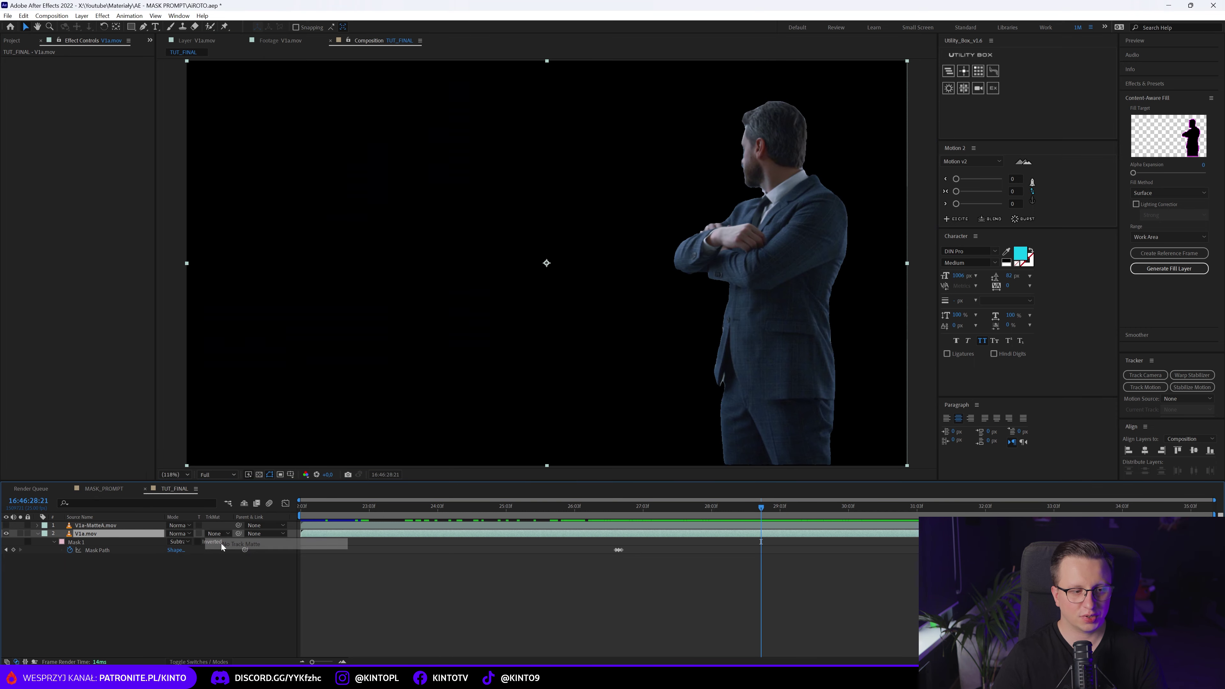
Step: Apply Set Matte to V1a.mov, taking Luminance from layer V1a-MatteA.mov
key("ctrl+space")
type("set")
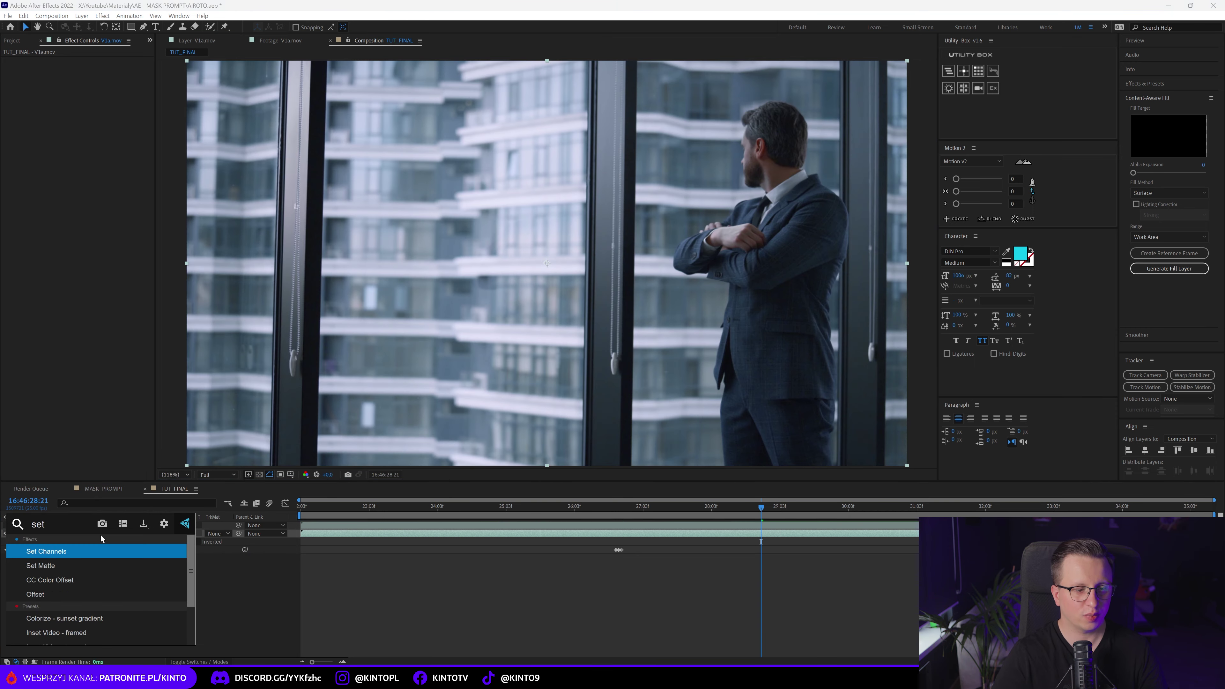
key("Return")
left_click(101, 69)
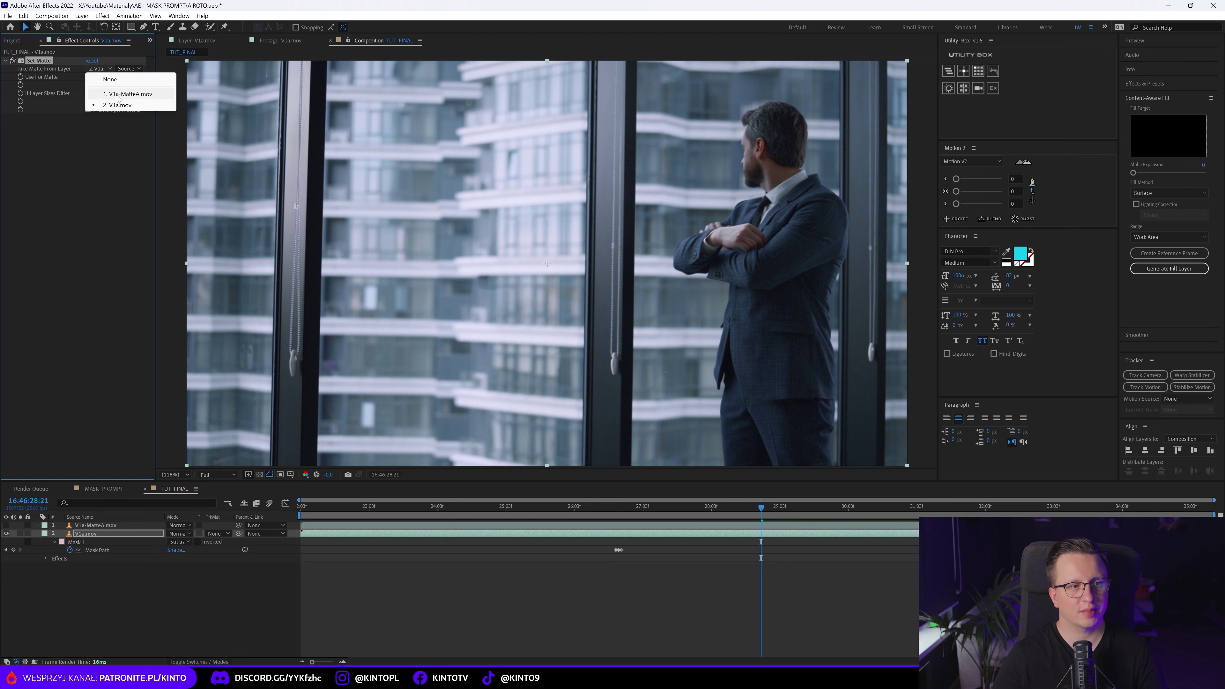
left_click(118, 94)
left_click(126, 76)
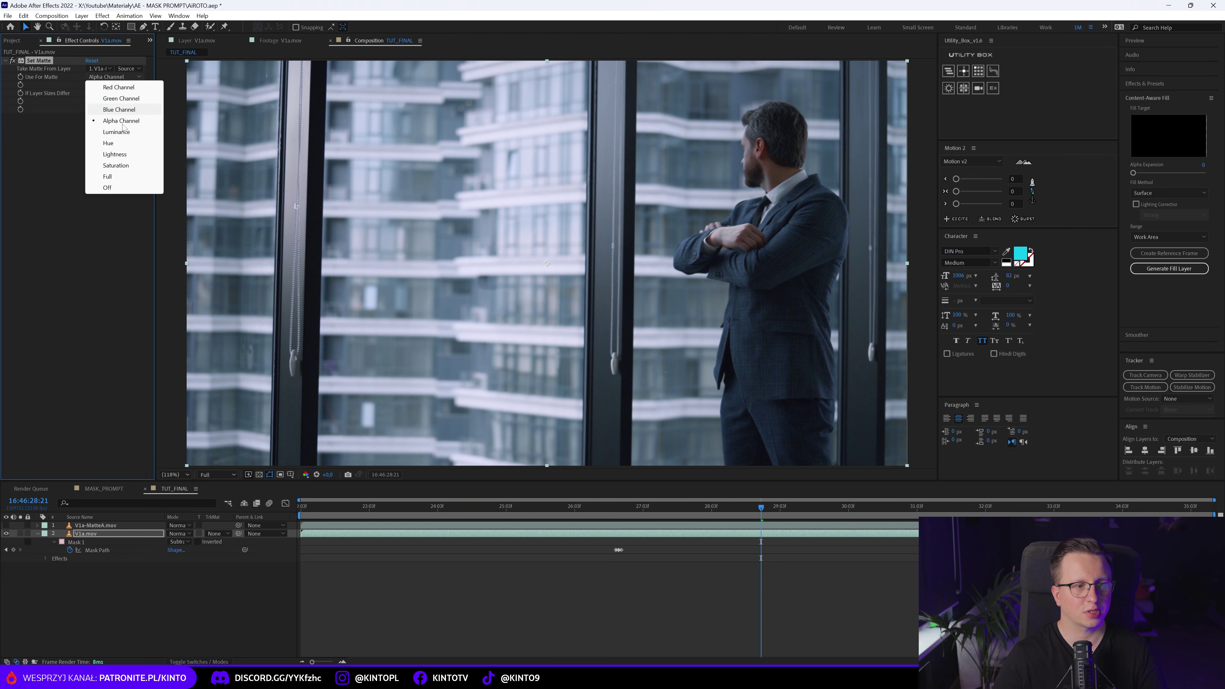
left_click(123, 131)
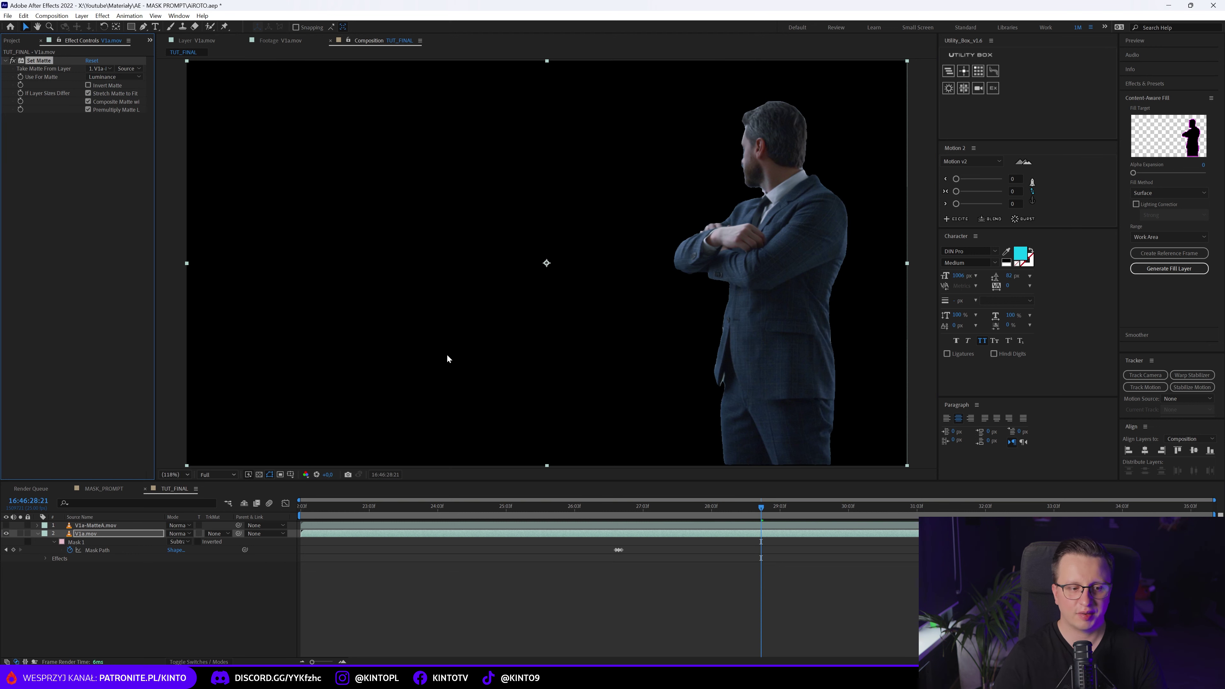
scroll(875, 356, "up", 2)
scroll(864, 329, "up", 1)
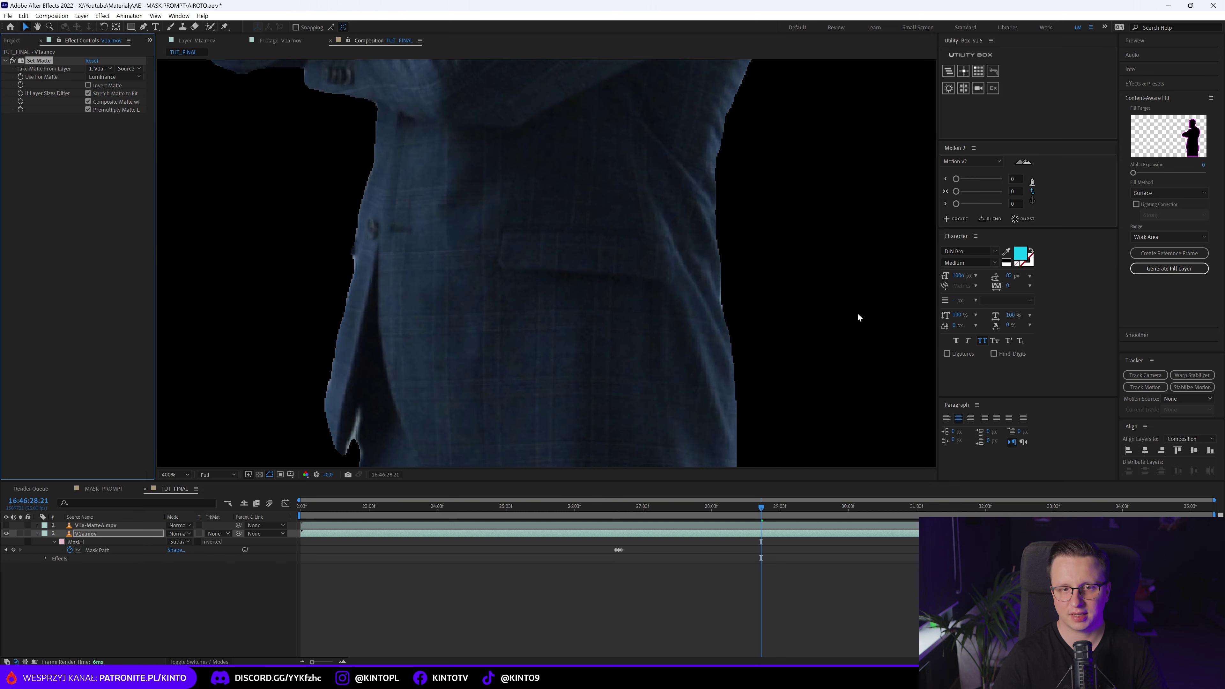
Step: Apply Key Cleaner to V1a.mov with Additional Edge Radius 3 and Reduce Chatter enabled
scroll(857, 319, "up", 2)
left_click(116, 534)
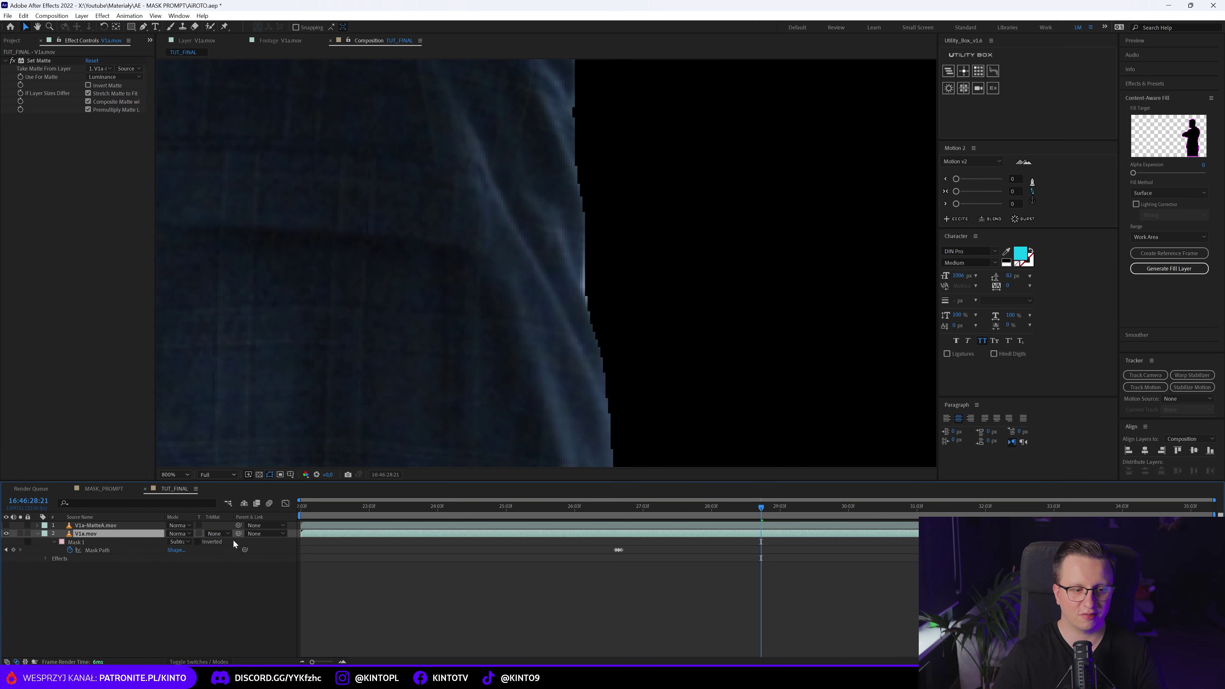
key("ctrl+space")
type("key")
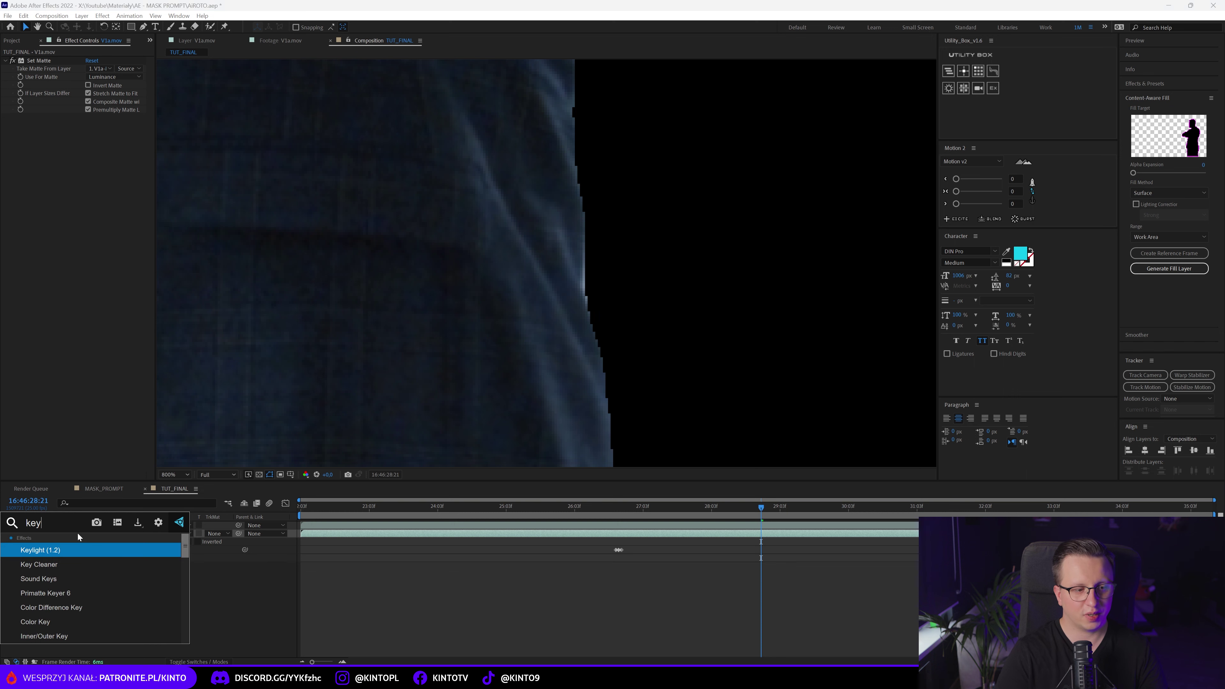
key("Down")
key("Return")
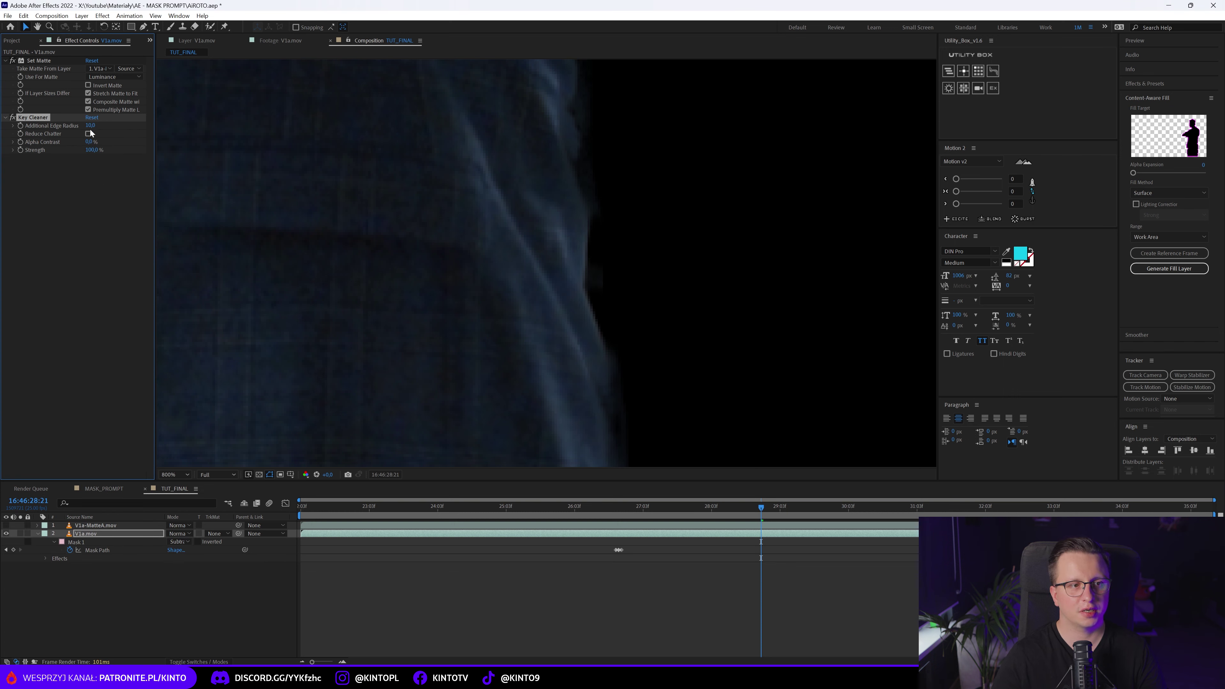
key("Return")
left_click(88, 133)
Step: Toggle Key Cleaner off and on to compare the edge, then fit the frame in the viewer
left_click(14, 117)
left_click(13, 117)
left_click(16, 118)
left_click(16, 119)
left_click(17, 118)
left_click(16, 119)
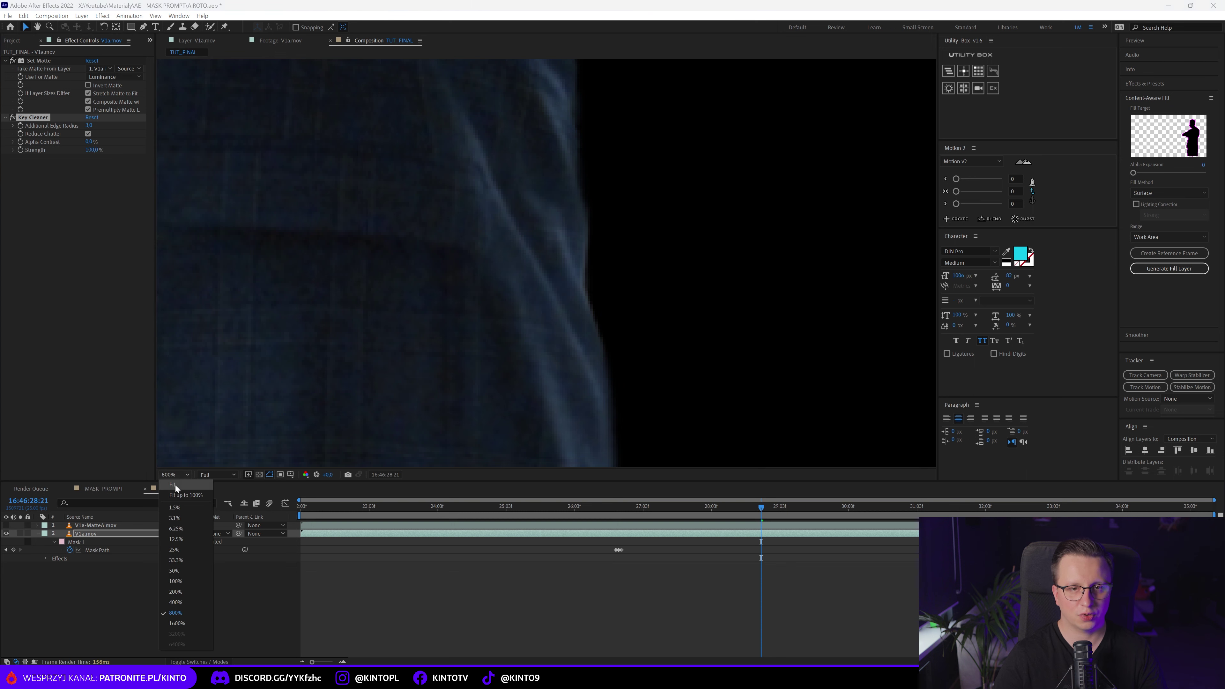
key("shift+slash")
mouse_move(763, 517)
left_mouse_down()
mouse_move(548, 507)
mouse_move(567, 507)
left_mouse_up()
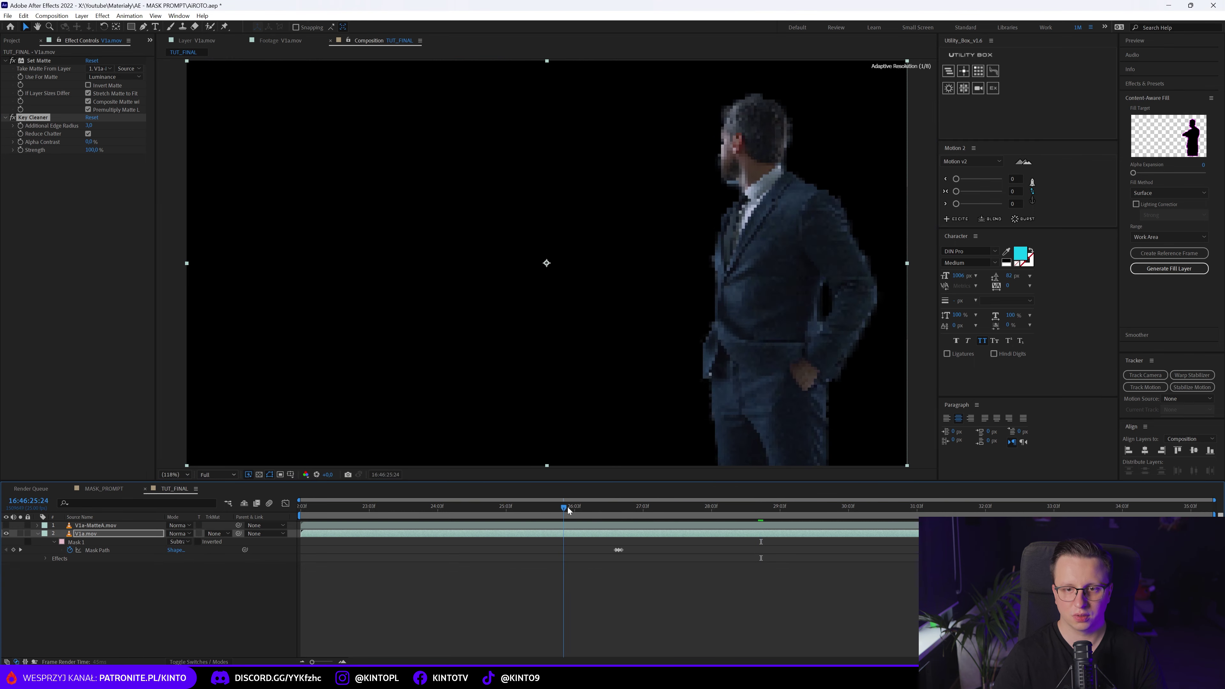
scroll(722, 373, "up", 4)
scroll(722, 368, "up", 2)
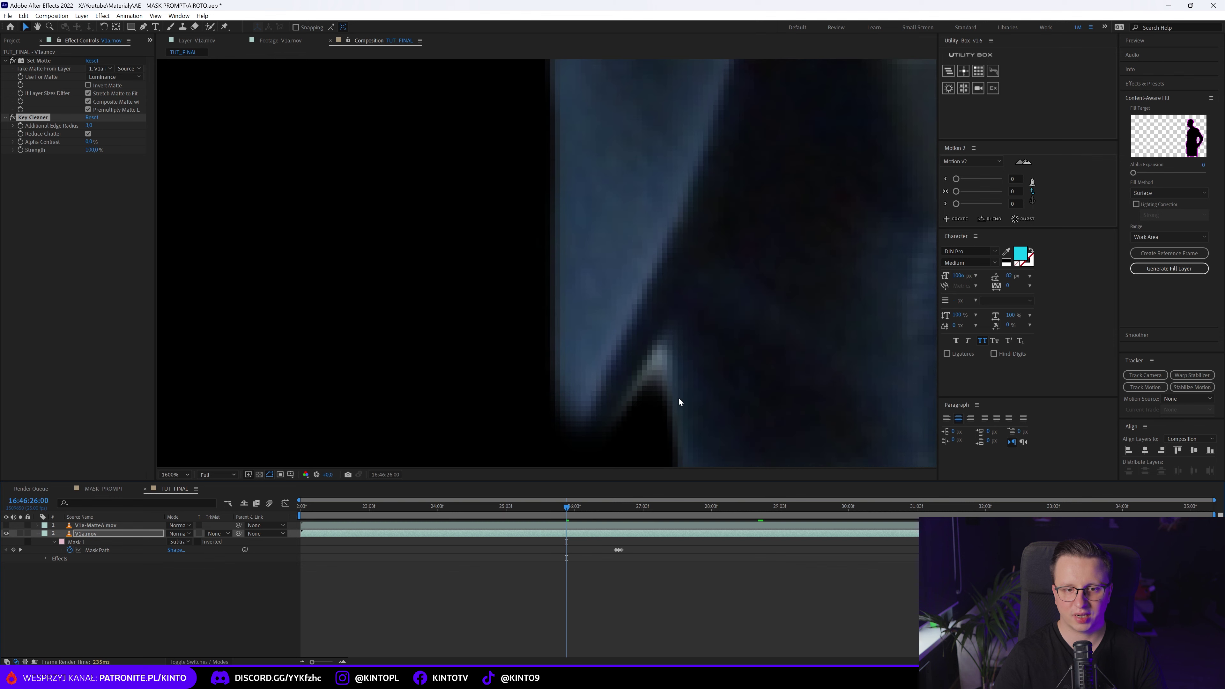
left_click(191, 474)
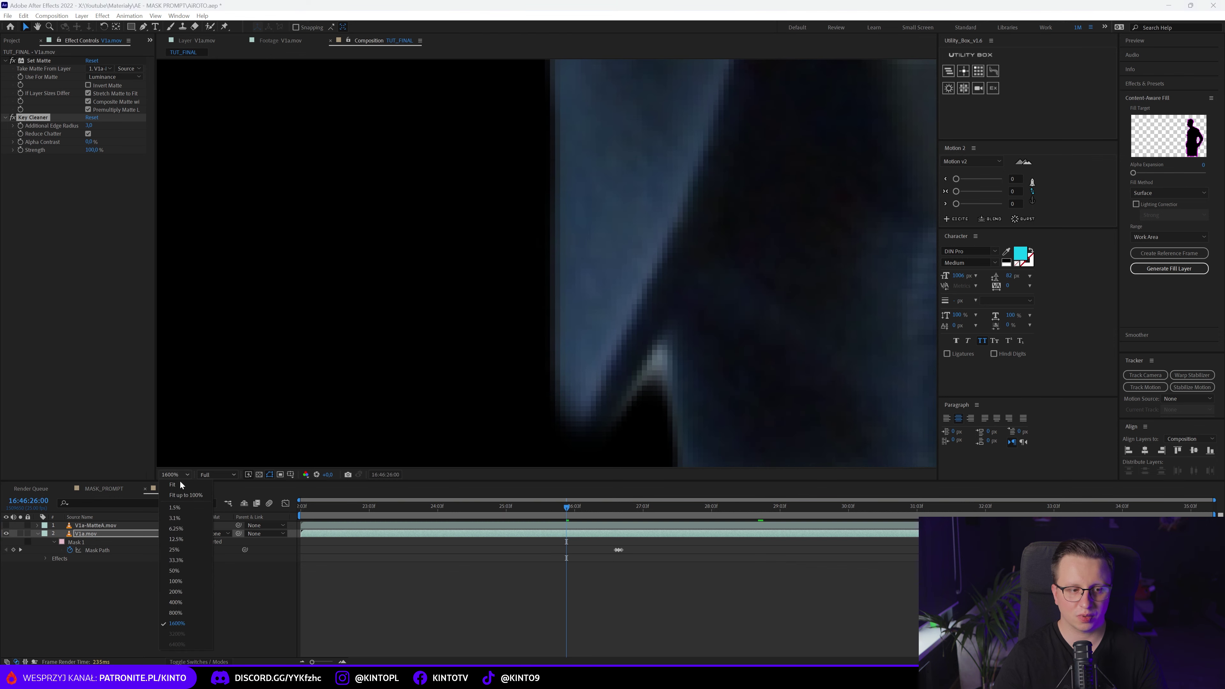
left_click(189, 483)
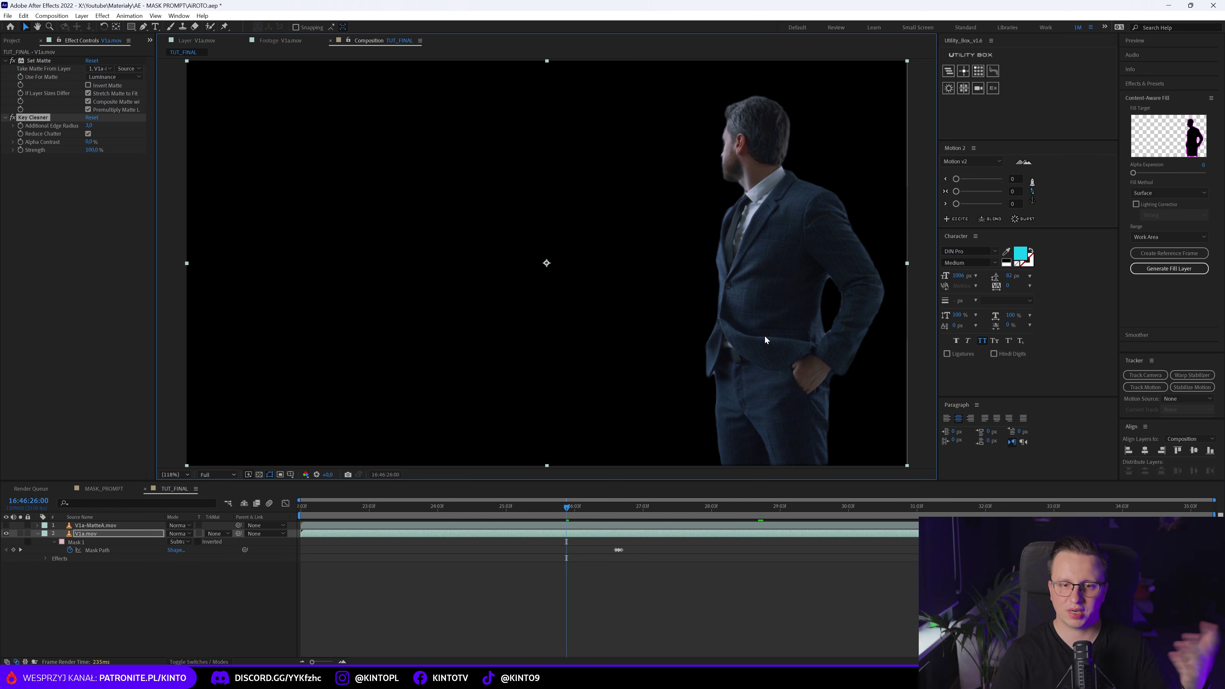
left_click_drag(568, 510, 416, 510)
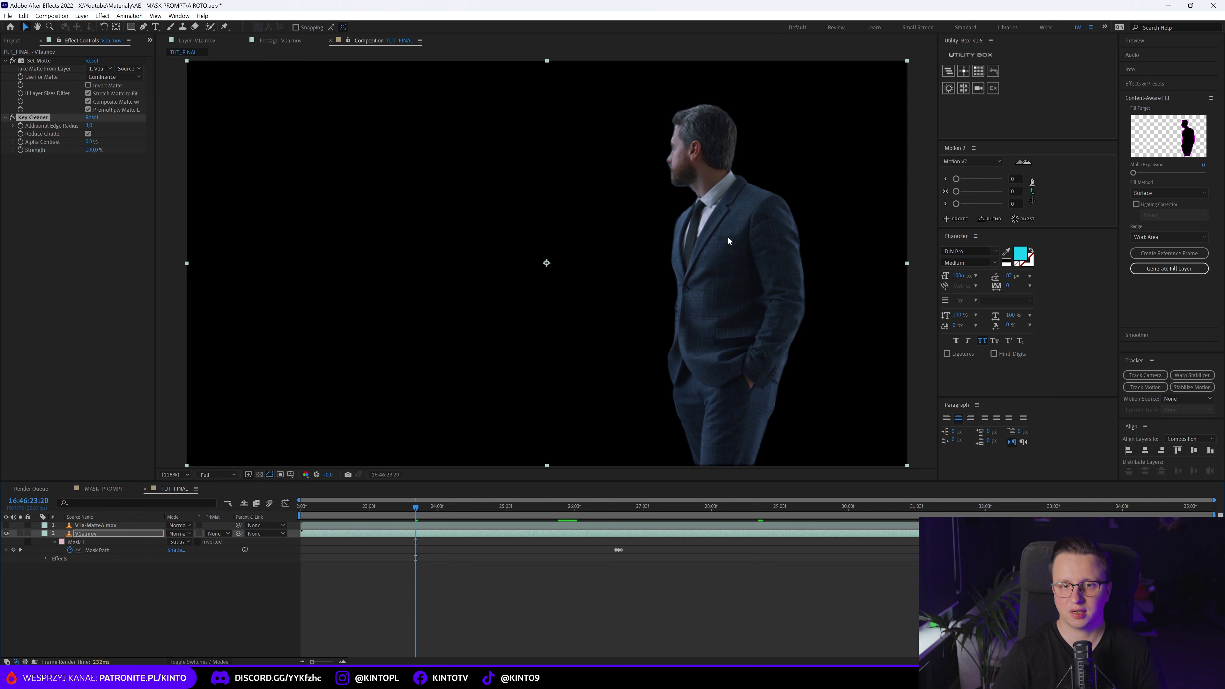
scroll(795, 208, "up", 4)
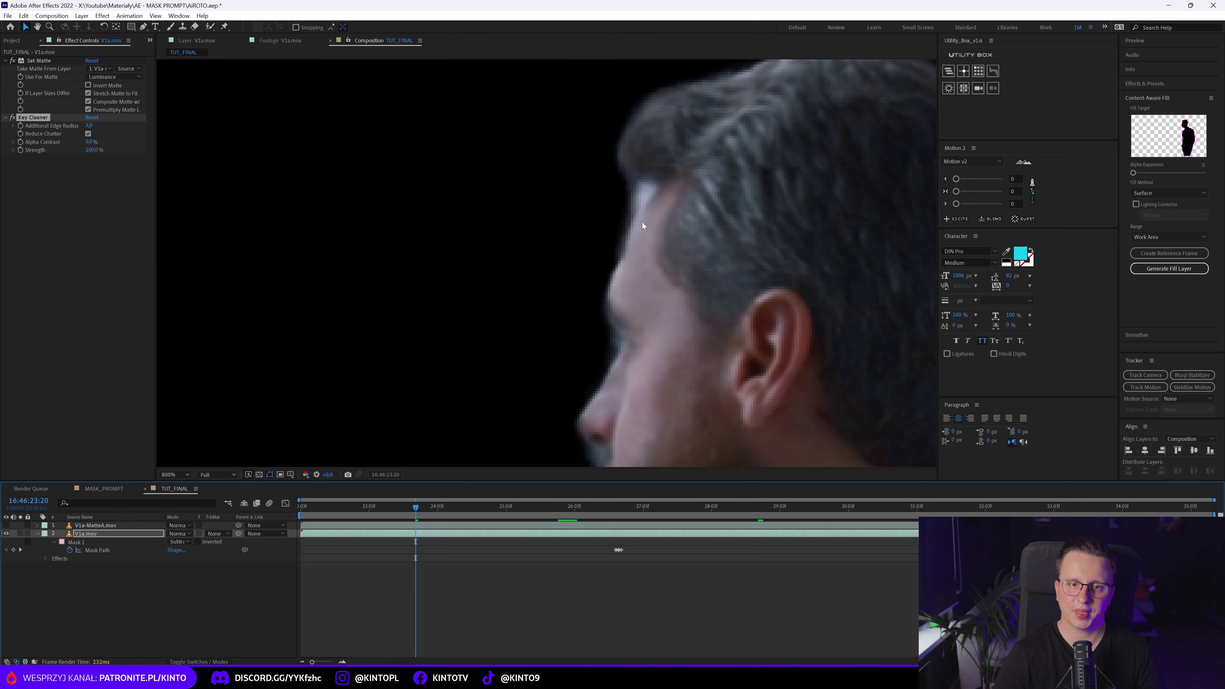
key("shift+slash")
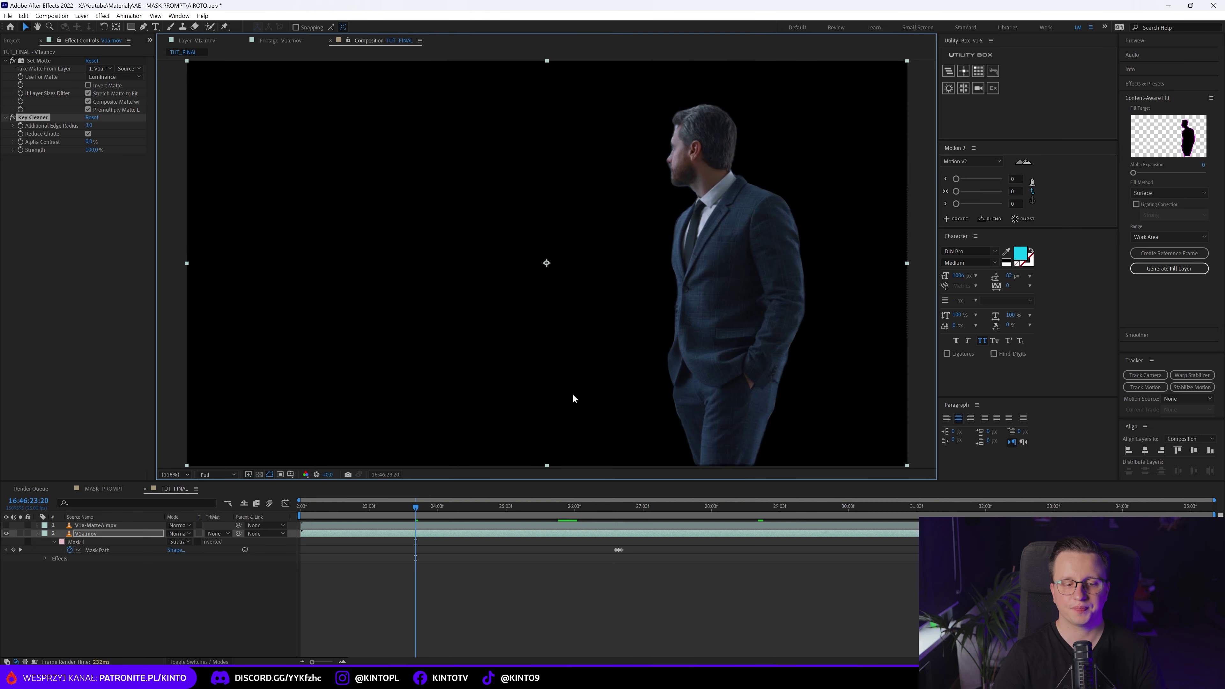
left_click(567, 509)
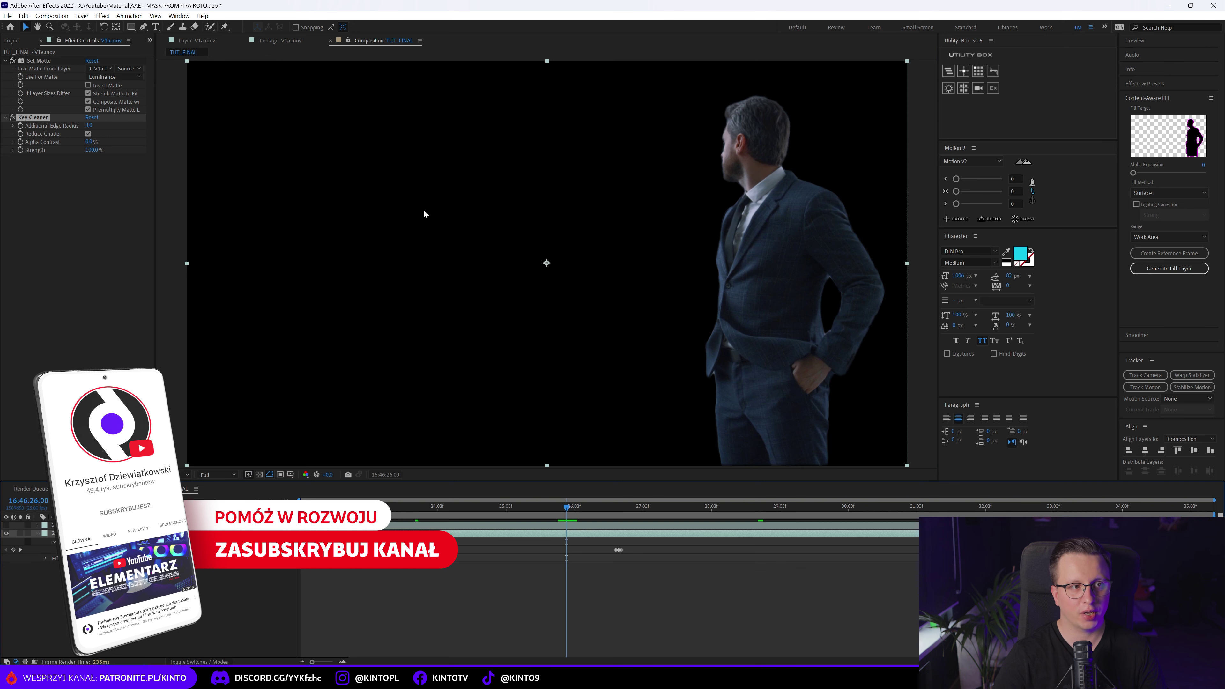
key("ctrl+0")
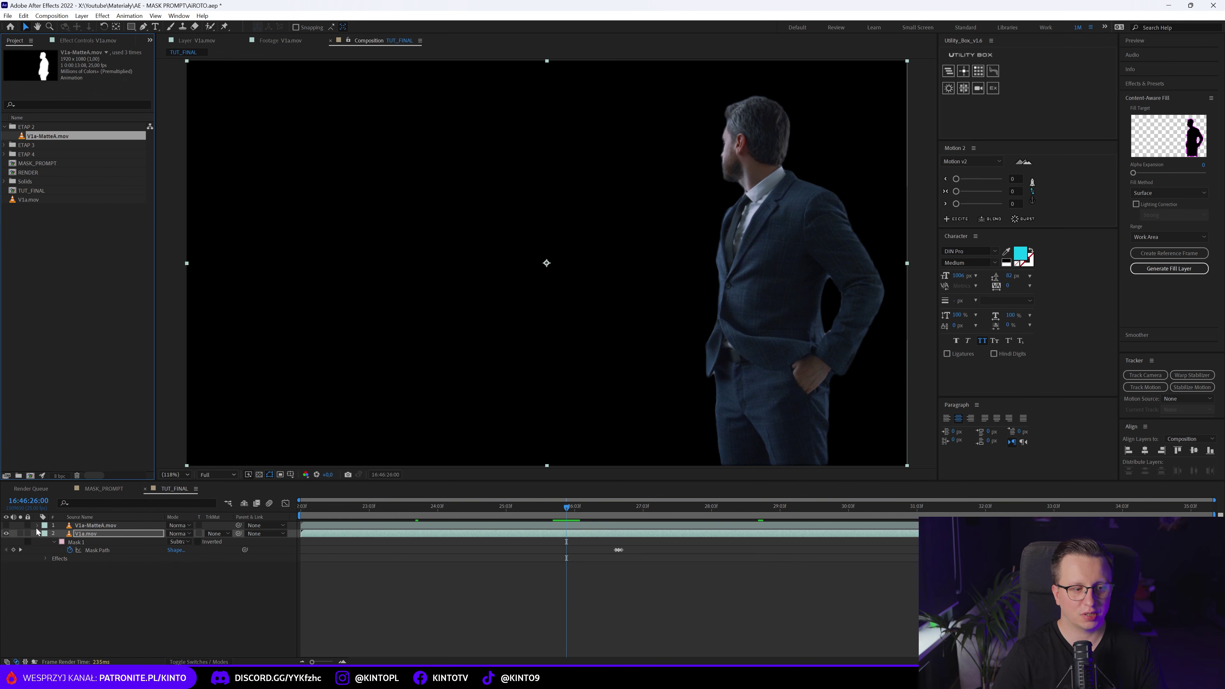
Step: Collapse layer 2, drag V1a.mov in as the bottom layer 3, and scrub back to the start
left_click(38, 535)
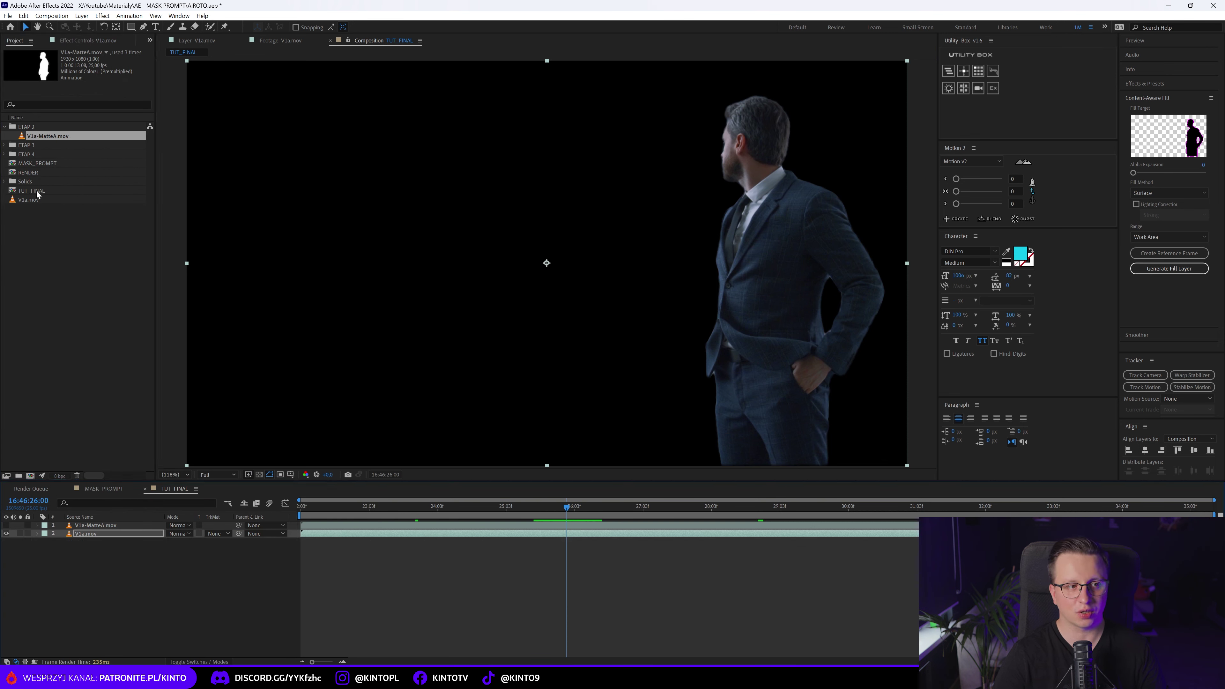
left_click_drag(34, 201, 89, 543)
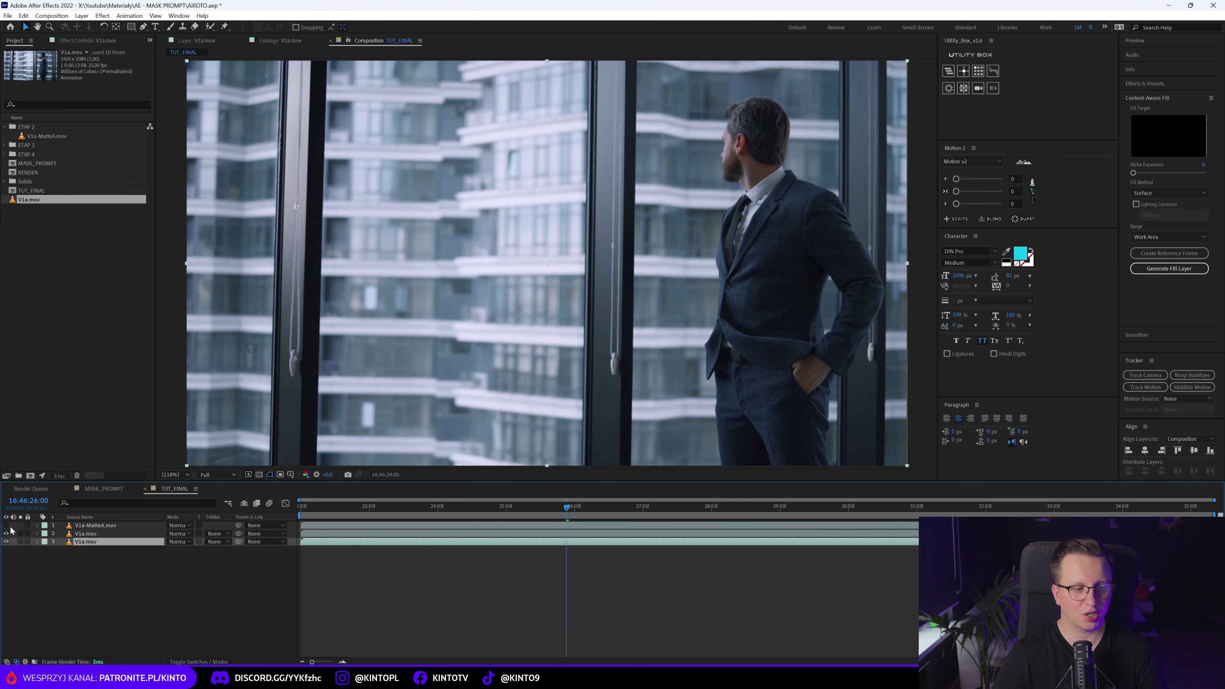
left_click_drag(488, 506, 470, 505)
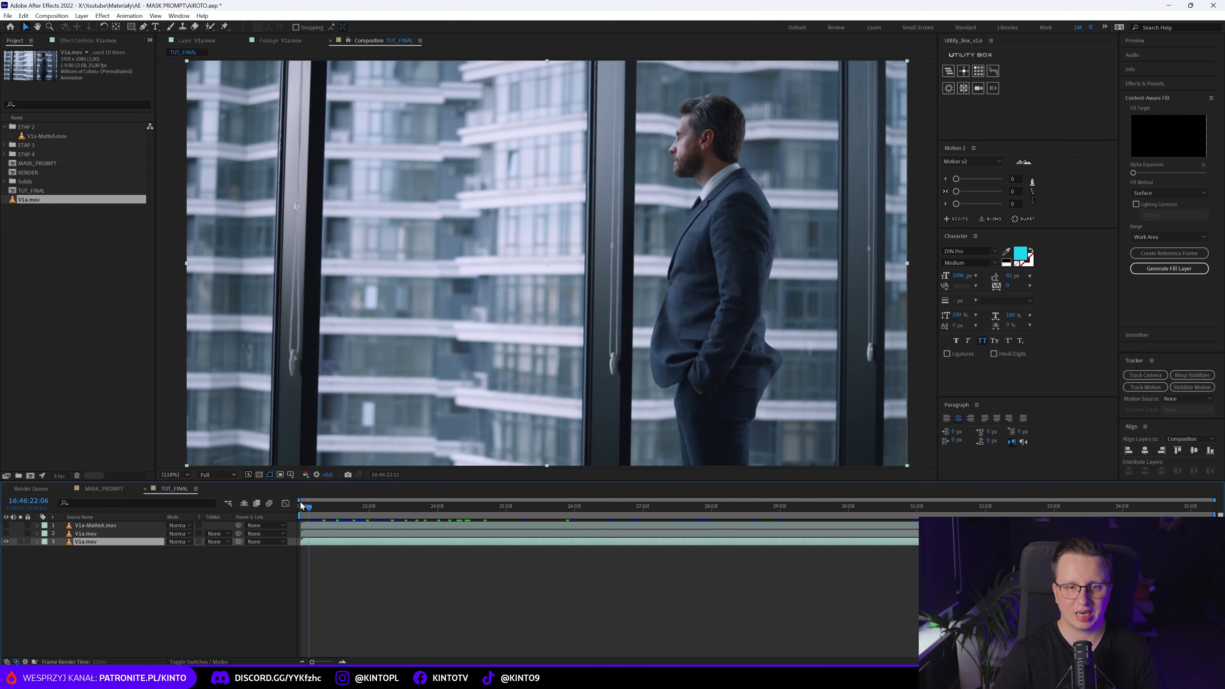
left_click_drag(470, 505, 258, 507)
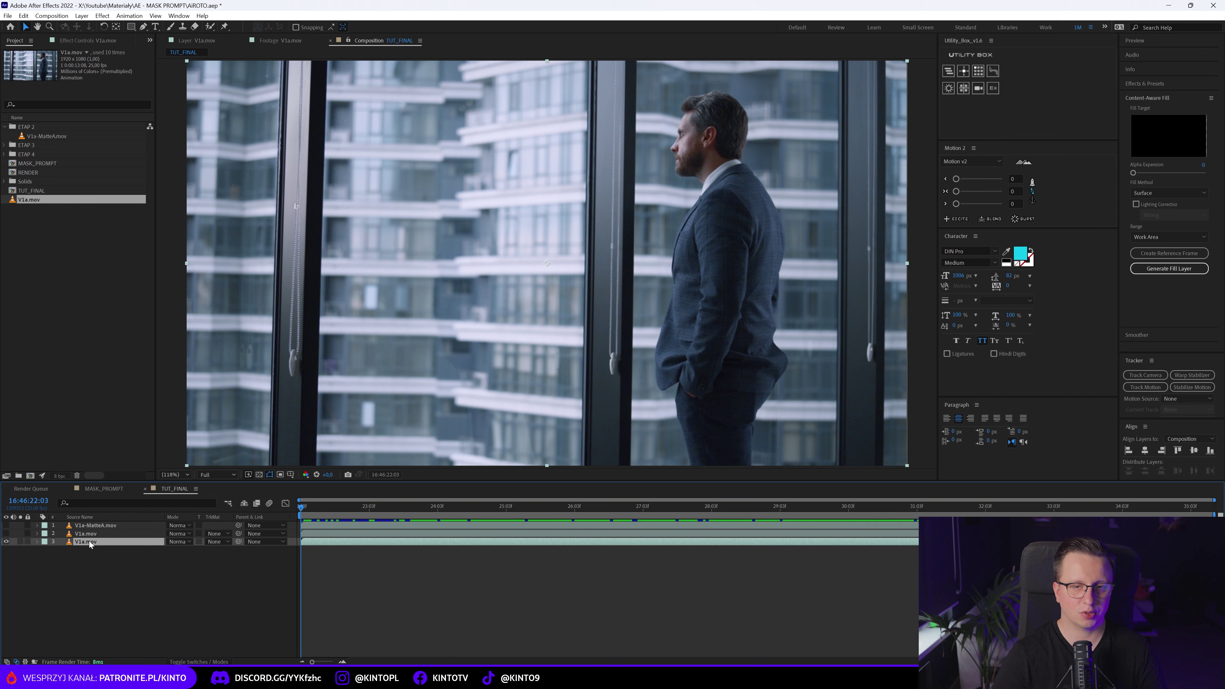
Step: Save the current frame via Composition > Save Frame As > Photoshop Layers as TUT_FINAL.psd
left_click(52, 16)
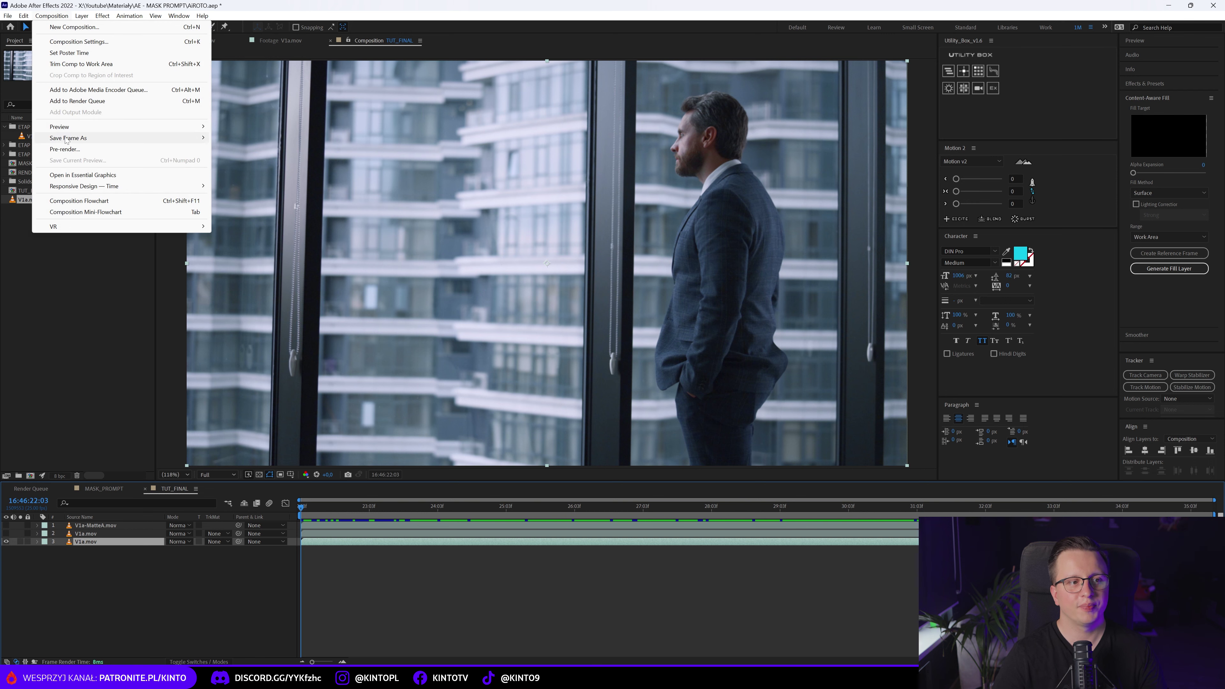
mouse_move(193, 138)
left_click(259, 154)
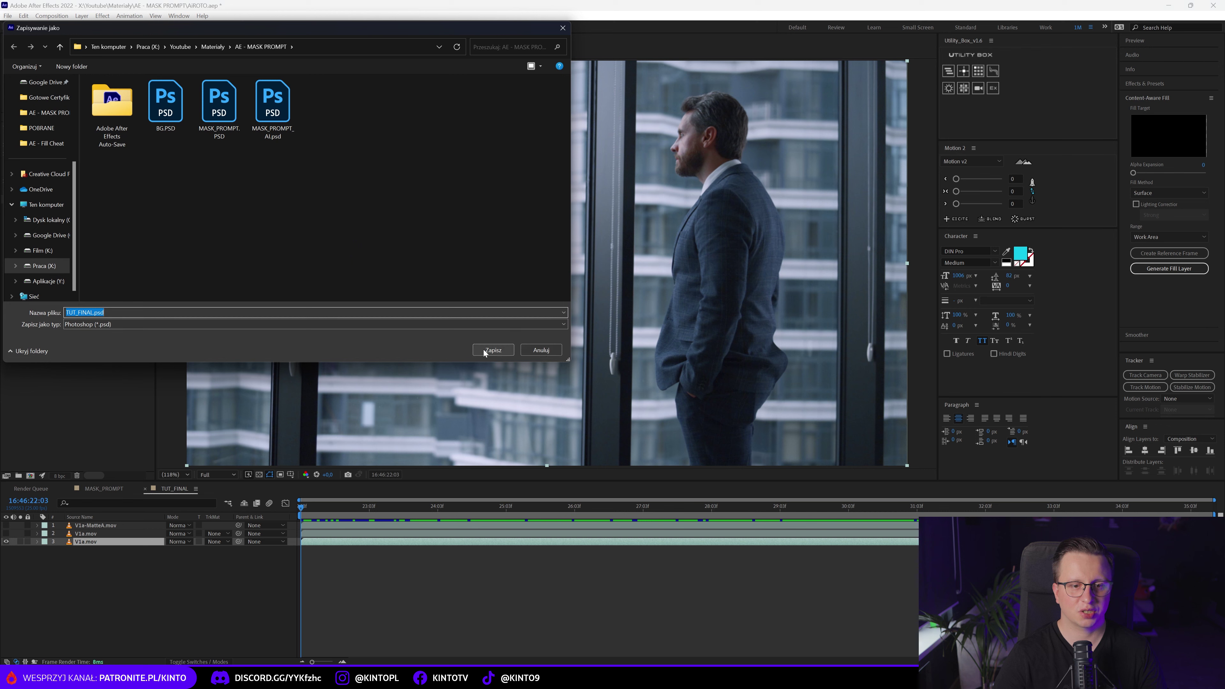
left_click(494, 350)
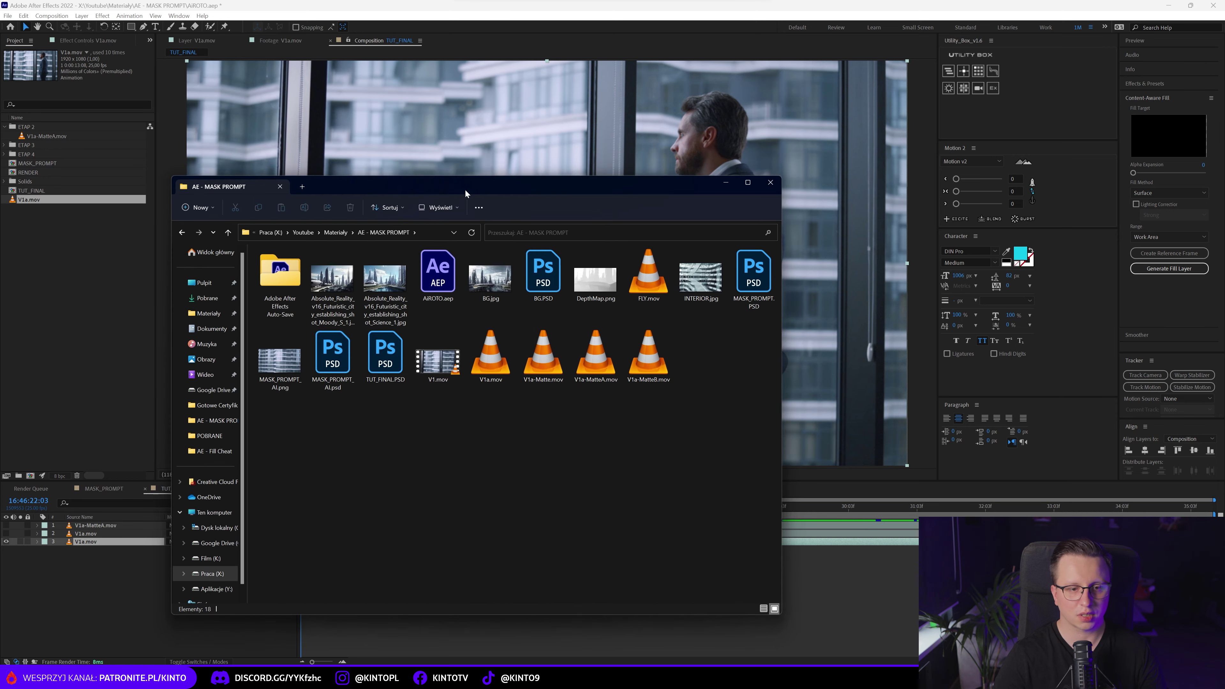
left_click_drag(465, 189, 652, 213)
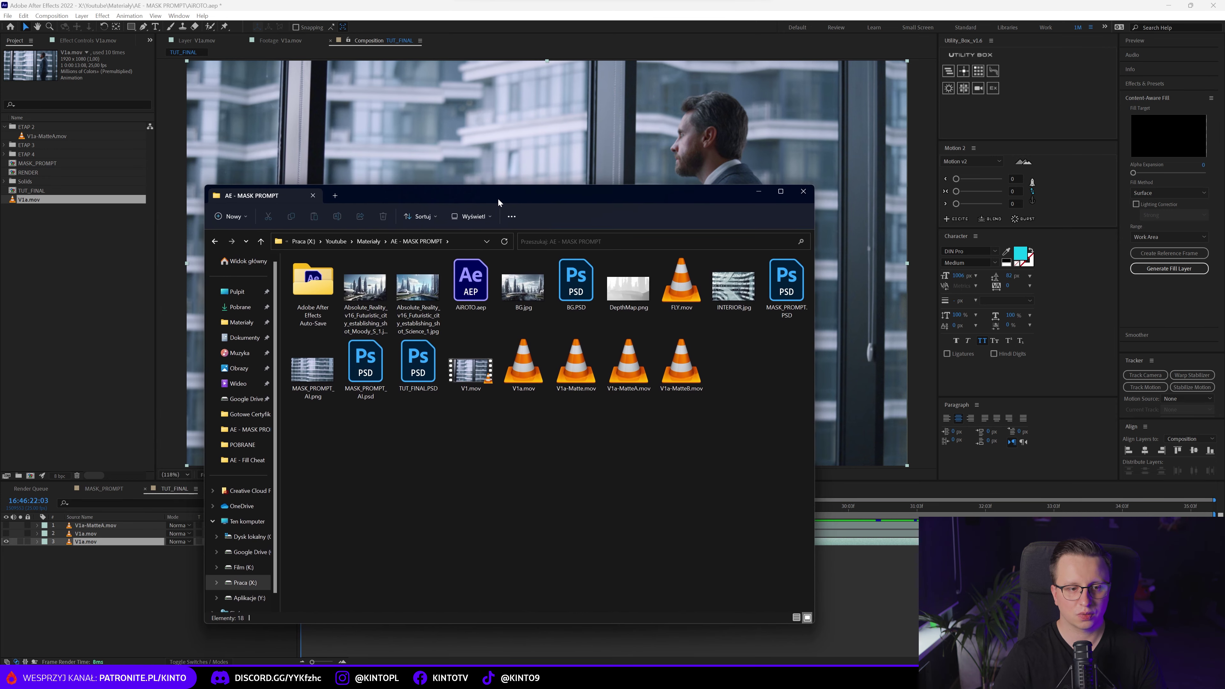
Step: Double-click TUT_FINAL.PSD in the AE - MASK PROMPT folder to open it in Photoshop
double_click(575, 388)
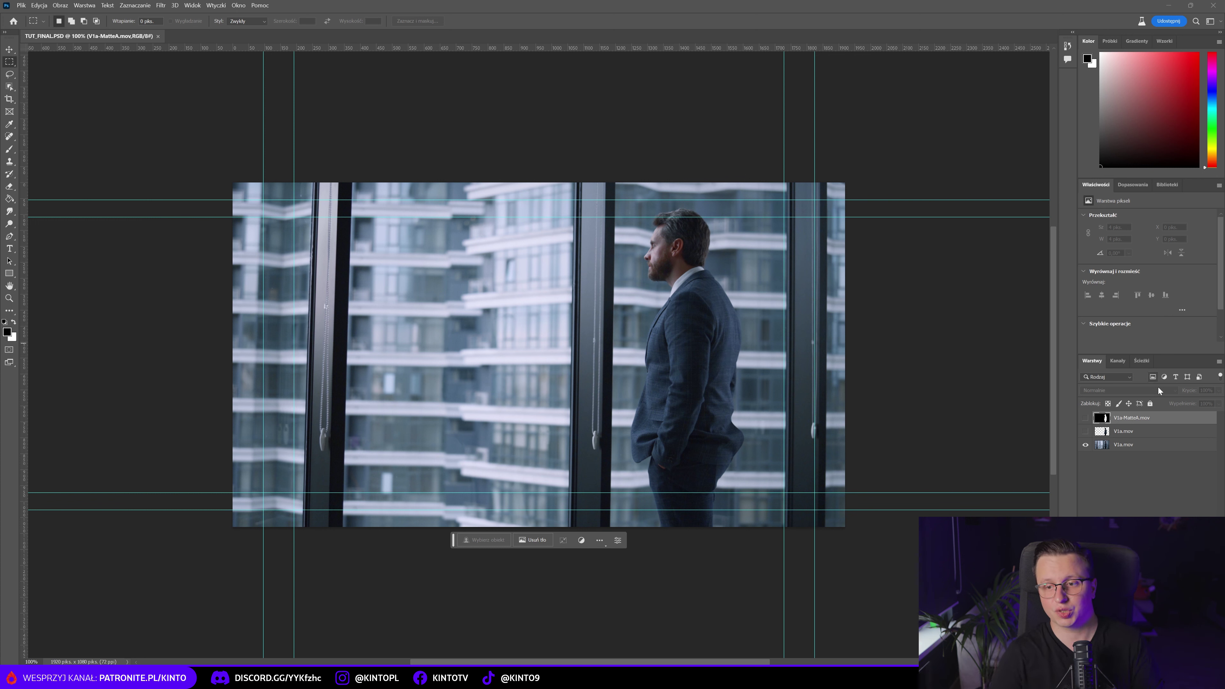
Step: Delete the matte and keyed layers, keeping only the bottom V1a.mov, and hide the guides
left_click(1125, 433, "ctrl")
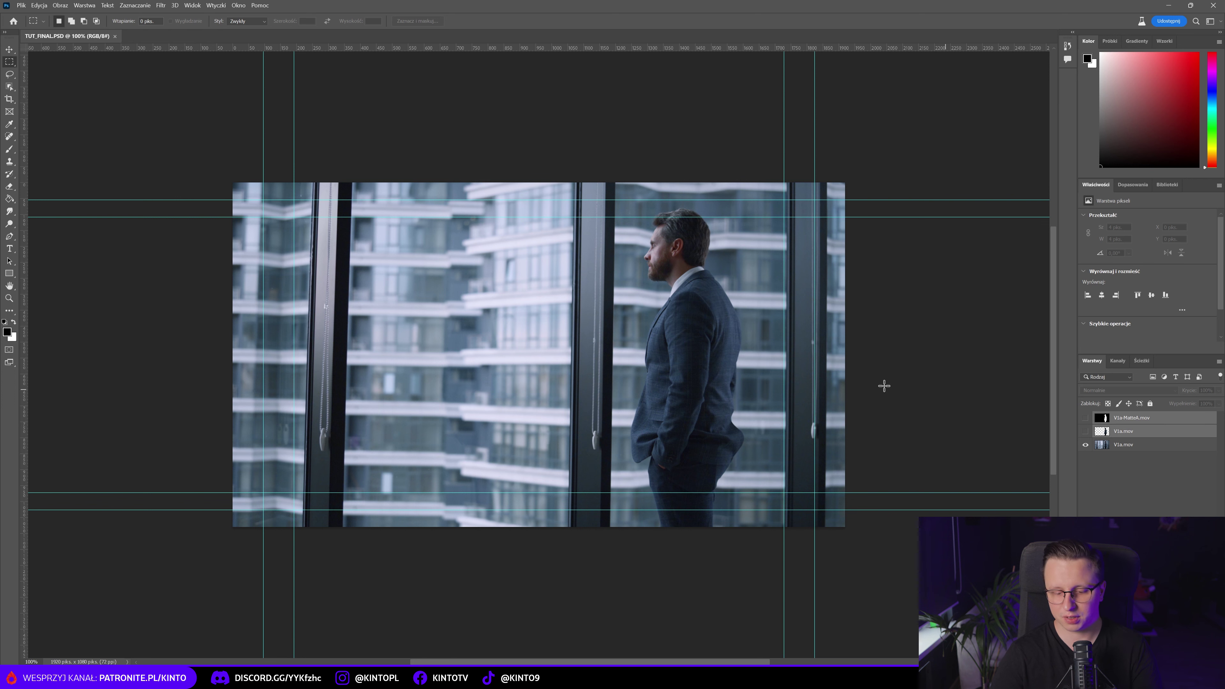
key("Delete")
key("ctrl+semicolon")
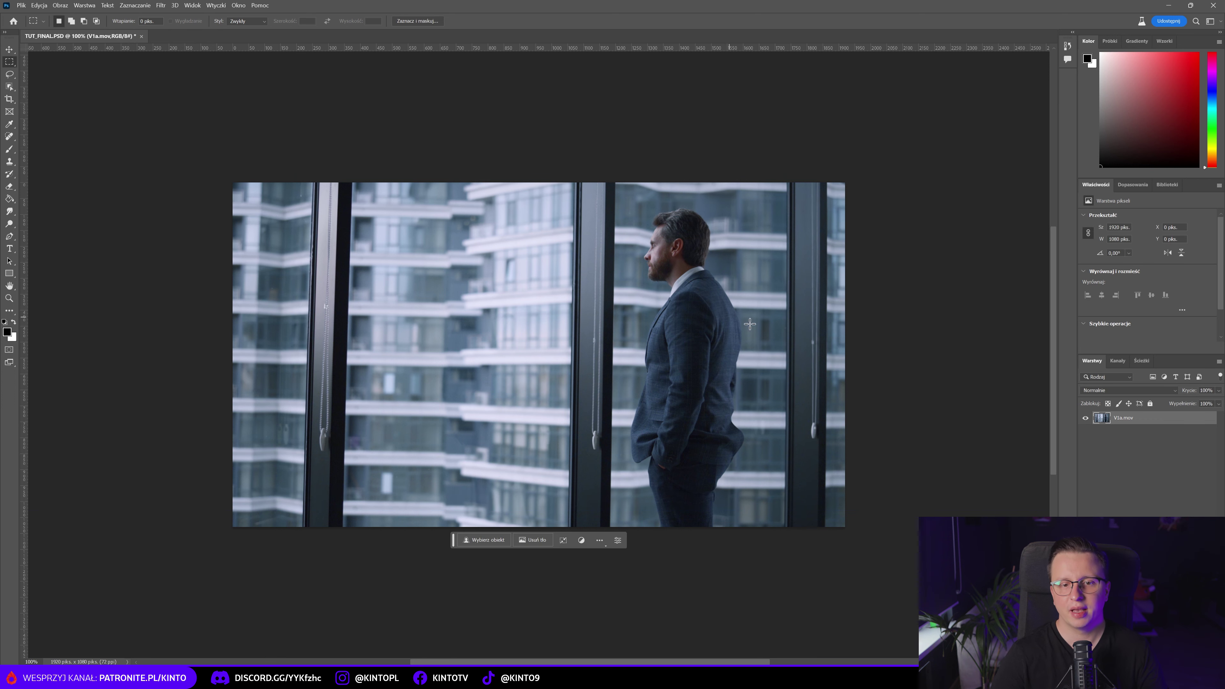
scroll(723, 338, "up", 1)
scroll(728, 352, "up", 1)
scroll(734, 364, "up", 1)
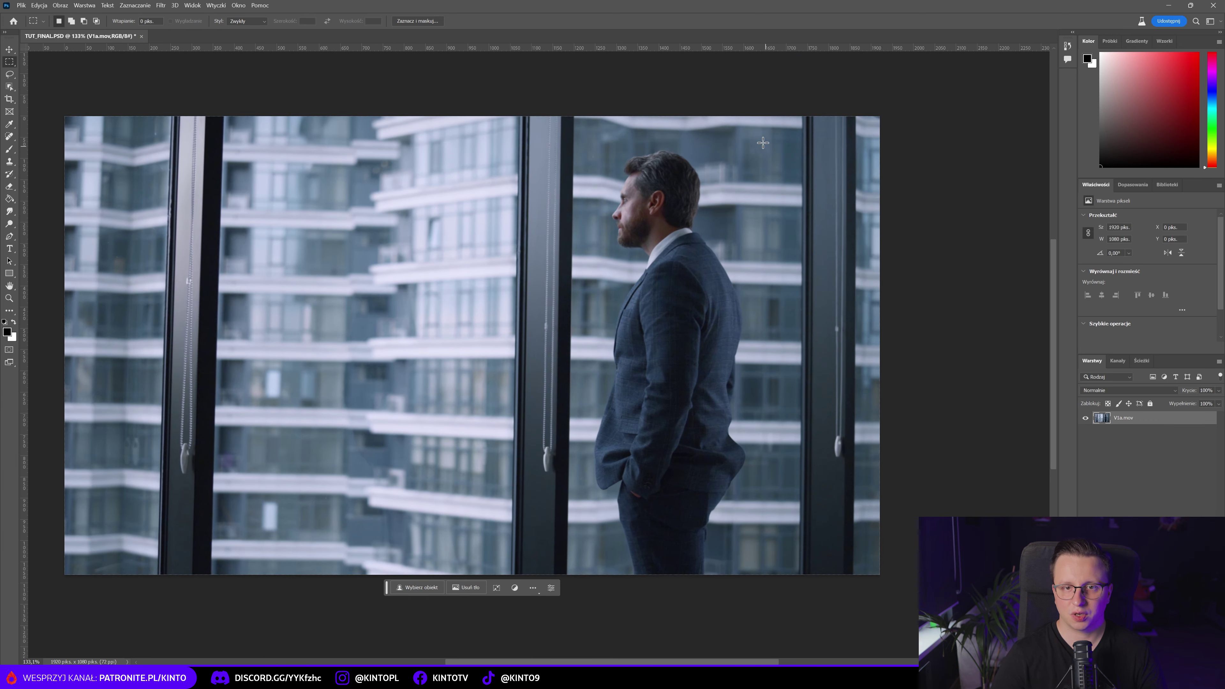
left_click_drag(749, 142, 600, 547)
key("ctrl+d")
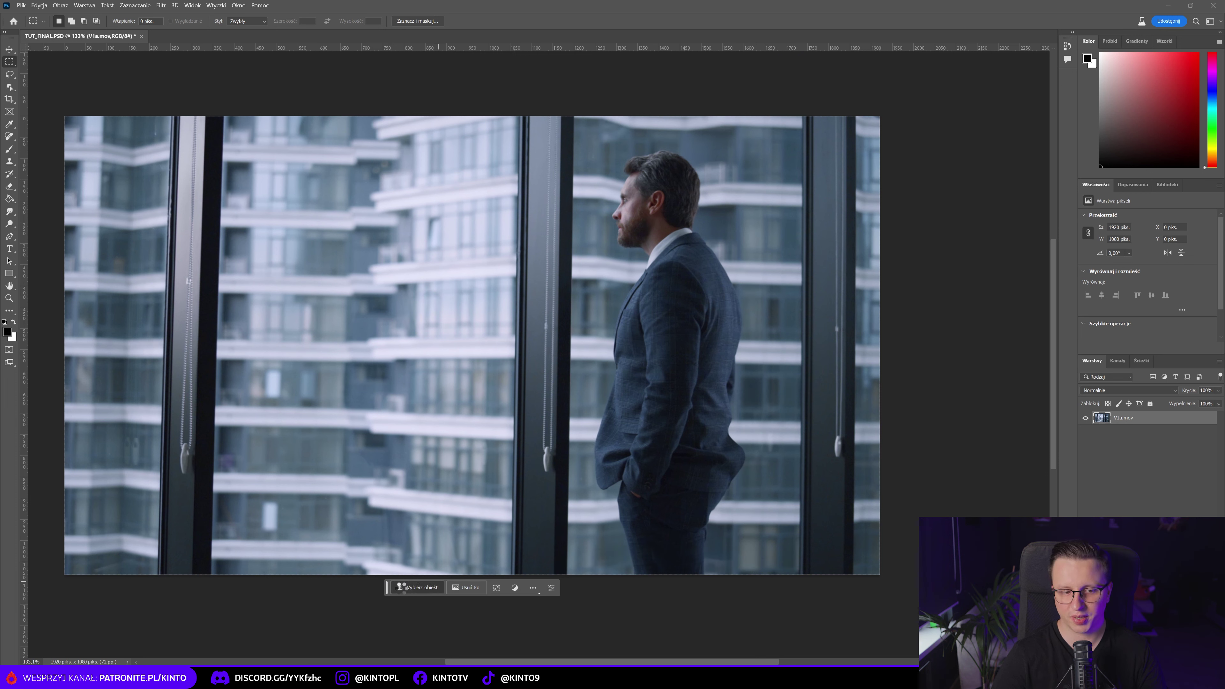
Step: Select Subject on the man, expand the selection slightly, and bring up the Generative Fill prompt
left_click(656, 588)
left_click(674, 620)
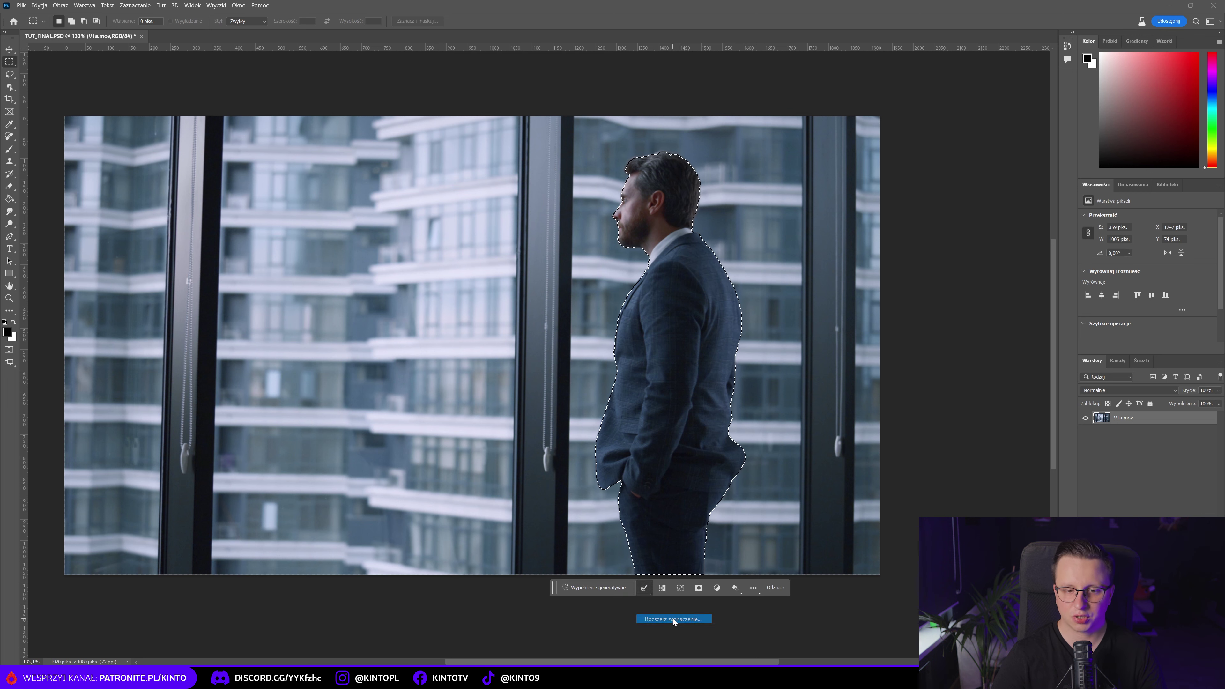
left_click(680, 214)
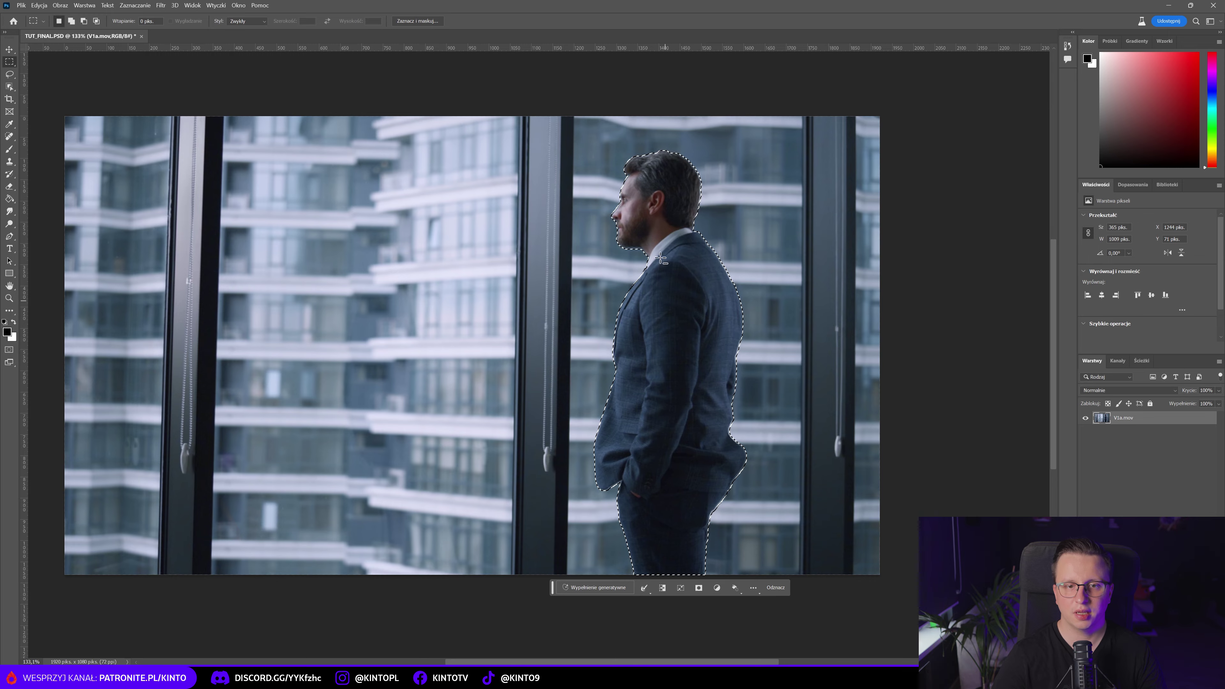
scroll(661, 259, "up", 8)
scroll(637, 184, "up", 3)
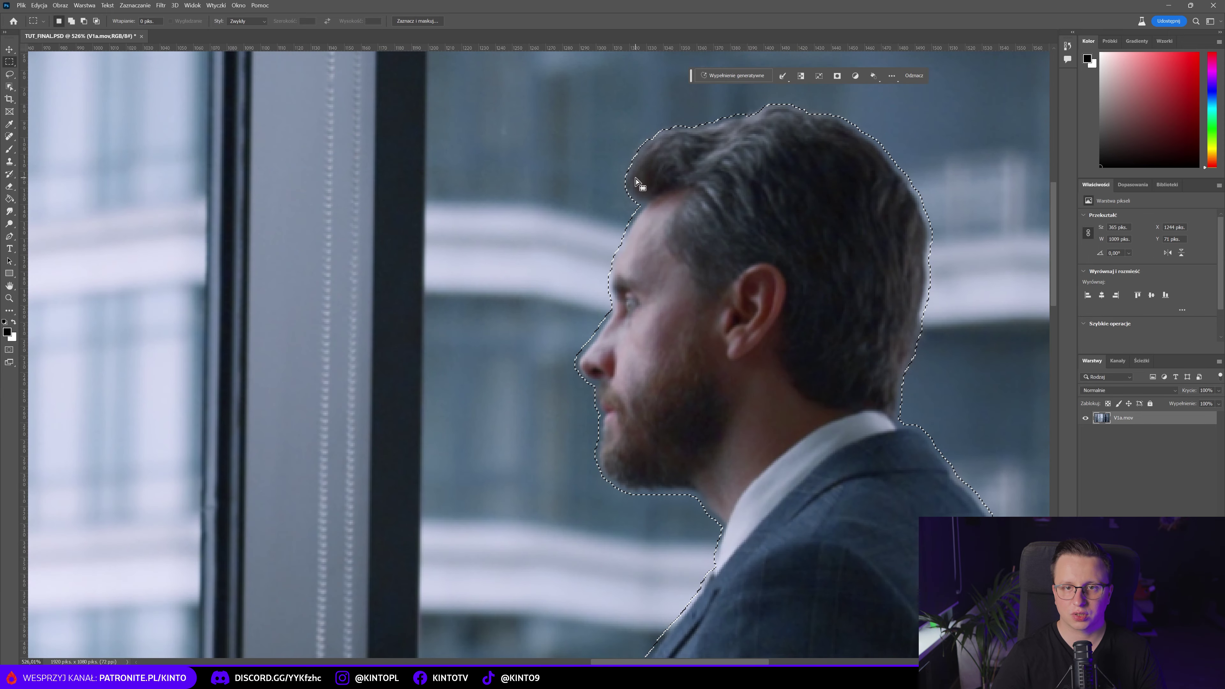
scroll(679, 274, "down", 6)
scroll(678, 274, "down", 3)
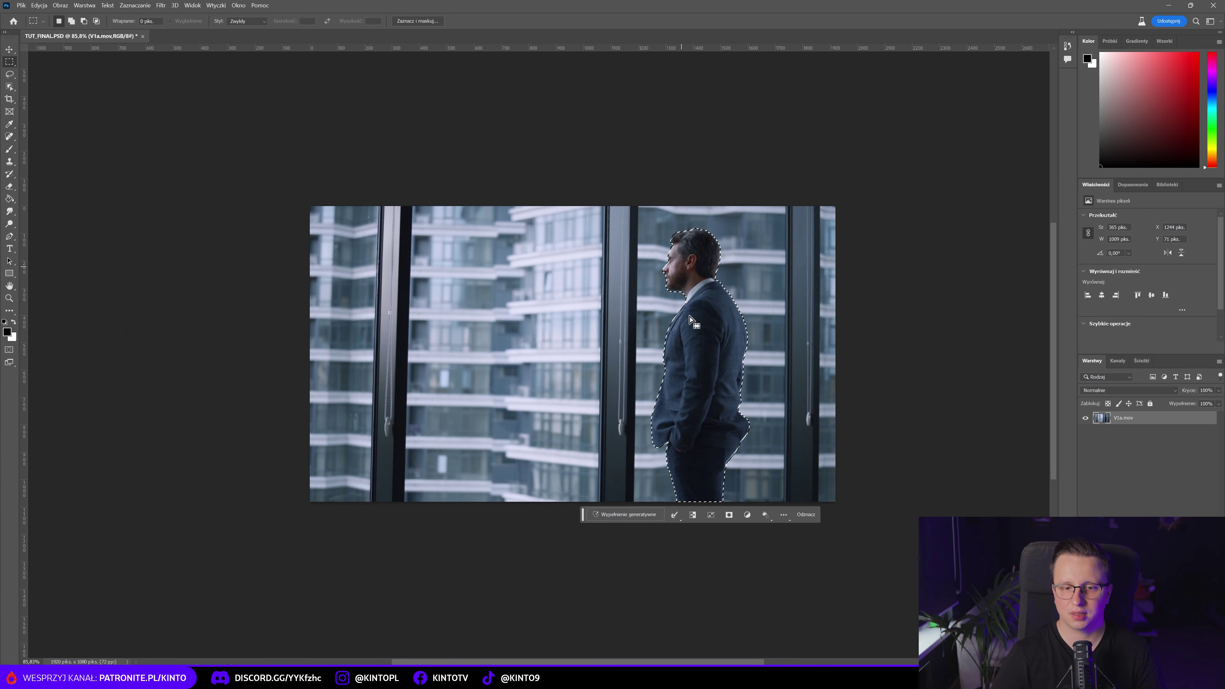
scroll(699, 424, "up", 3)
scroll(705, 418, "up", 5)
scroll(705, 418, "down", 4)
scroll(670, 300, "down", 1)
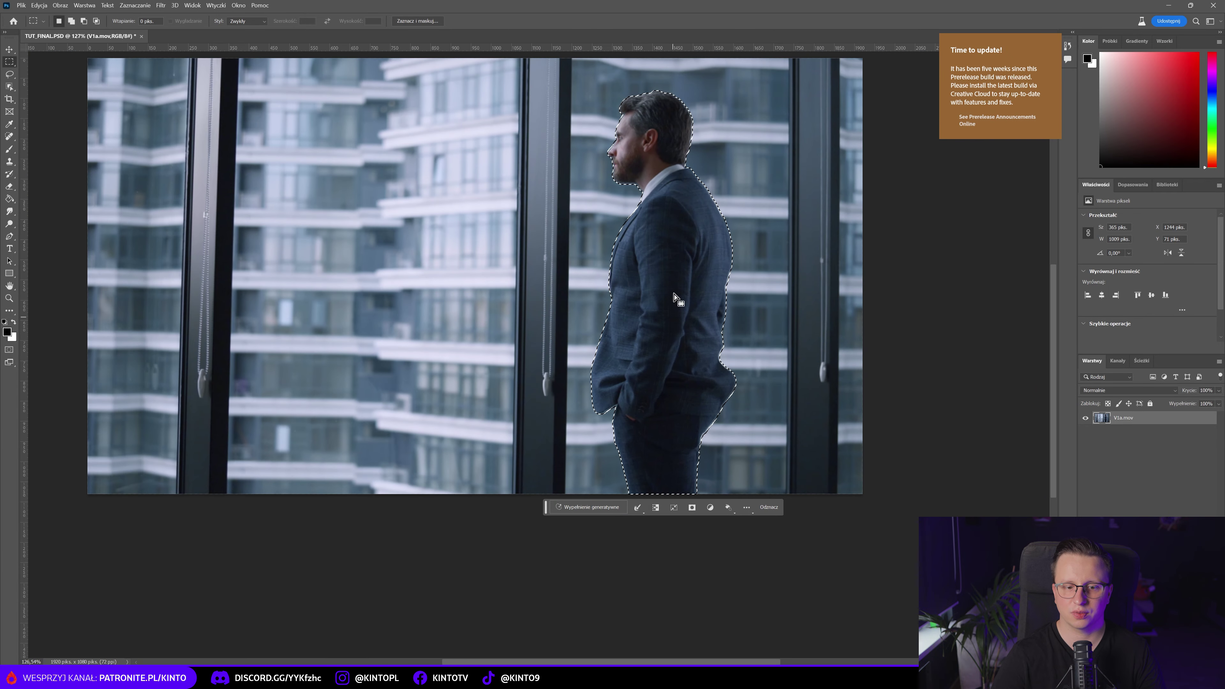
left_click(590, 507)
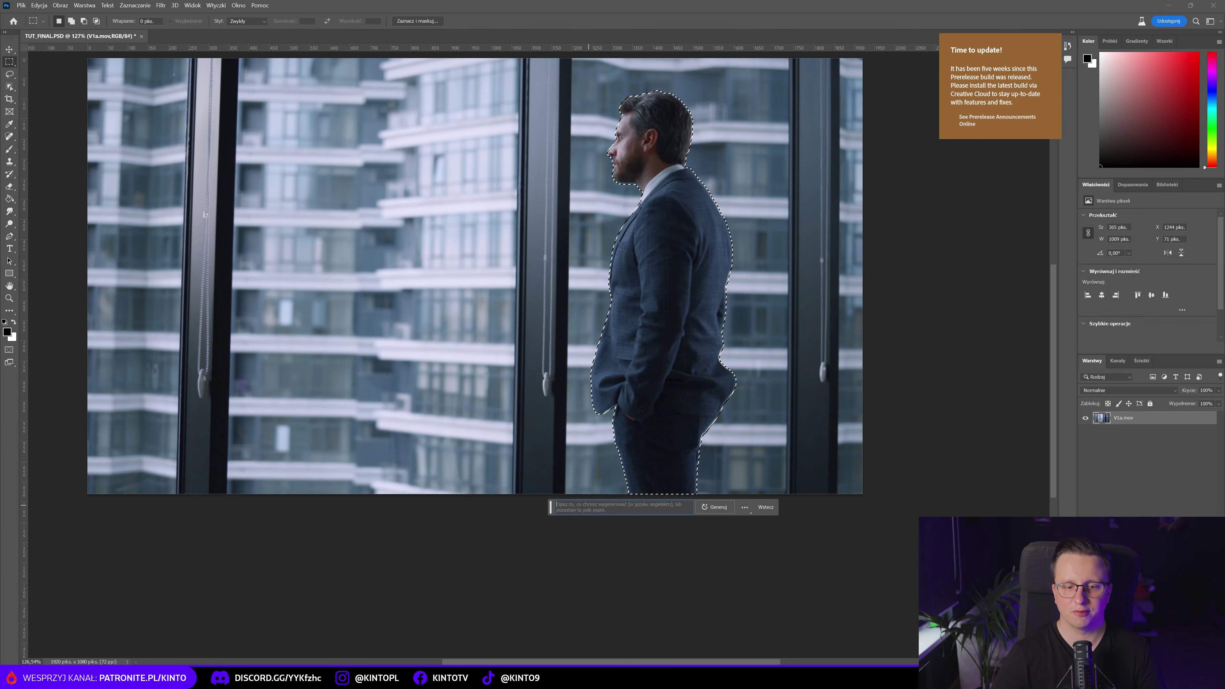
Step: Run Generative Fill with an empty prompt to replace the man with building background
left_click(710, 508)
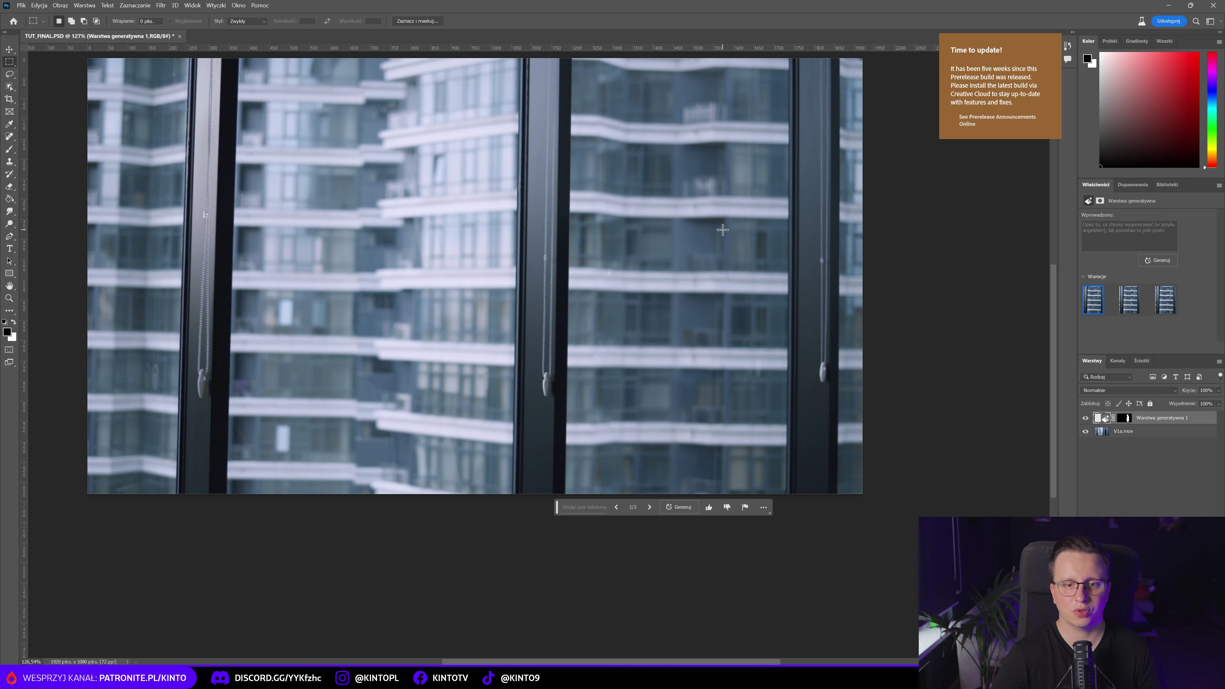
scroll(721, 277, "down", 3)
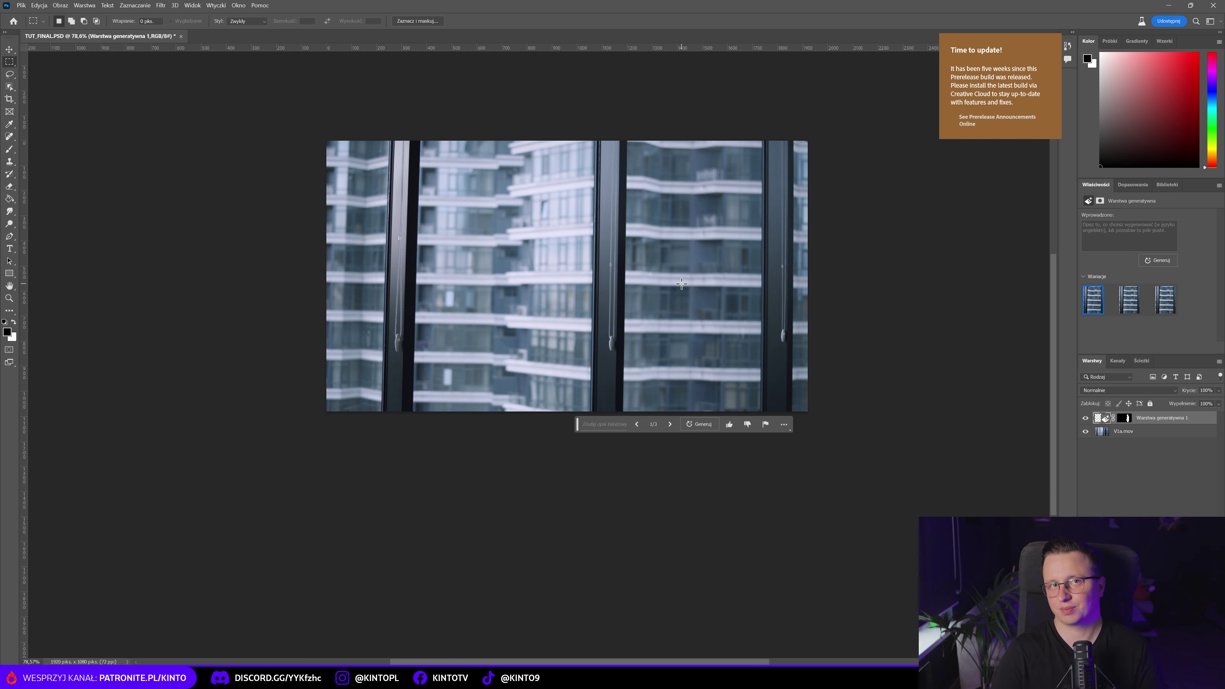
scroll(682, 283, "up", 2)
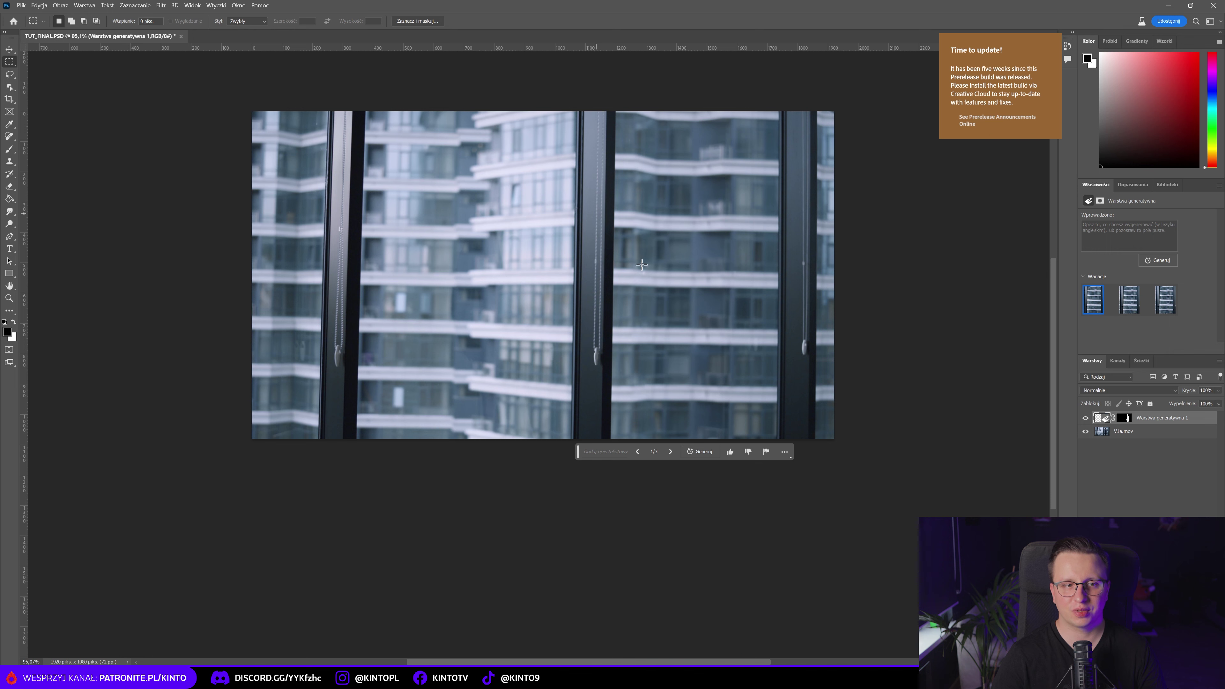
Step: Open File > Export > Export As, then cancel the export dialog
left_click(22, 7)
mouse_move(96, 170)
left_click(228, 178)
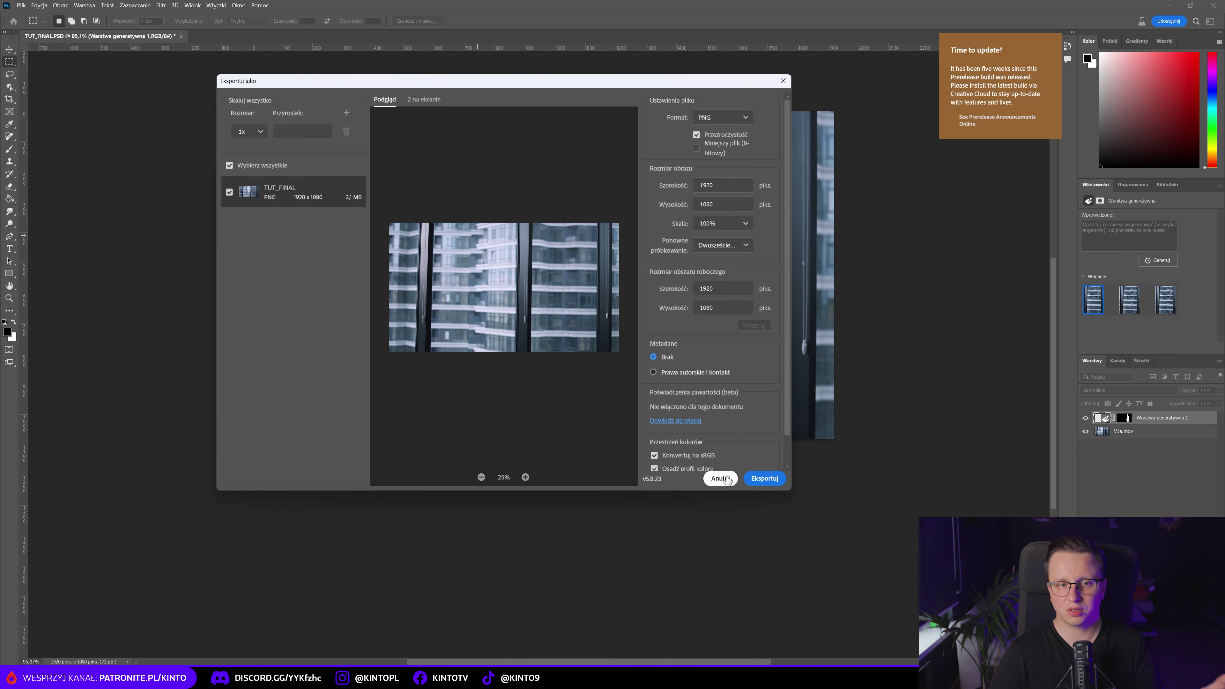
left_click(721, 478)
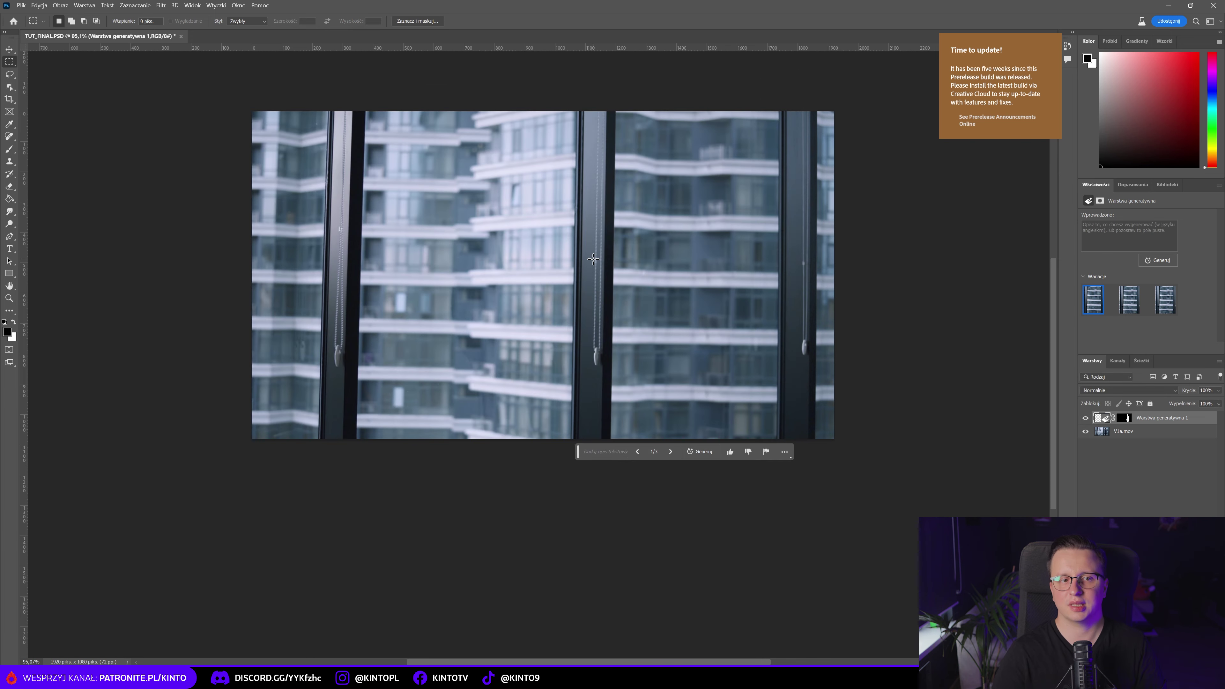
scroll(591, 241, "up", 2)
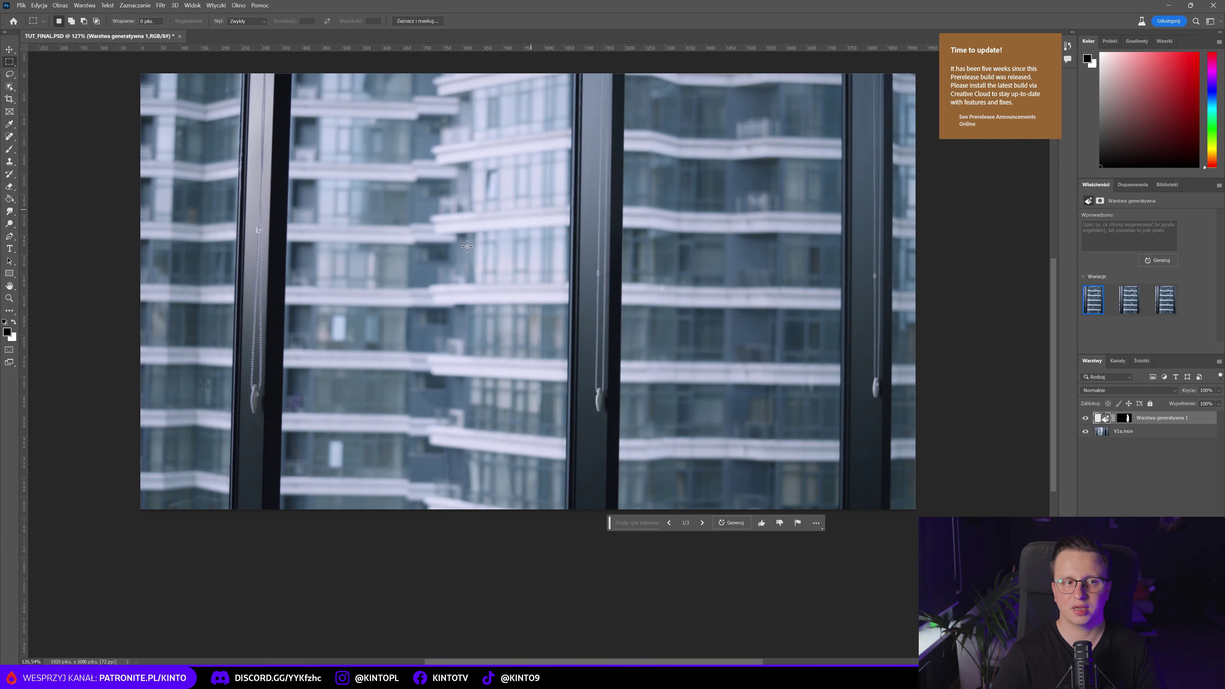
scroll(339, 184, "up", 3)
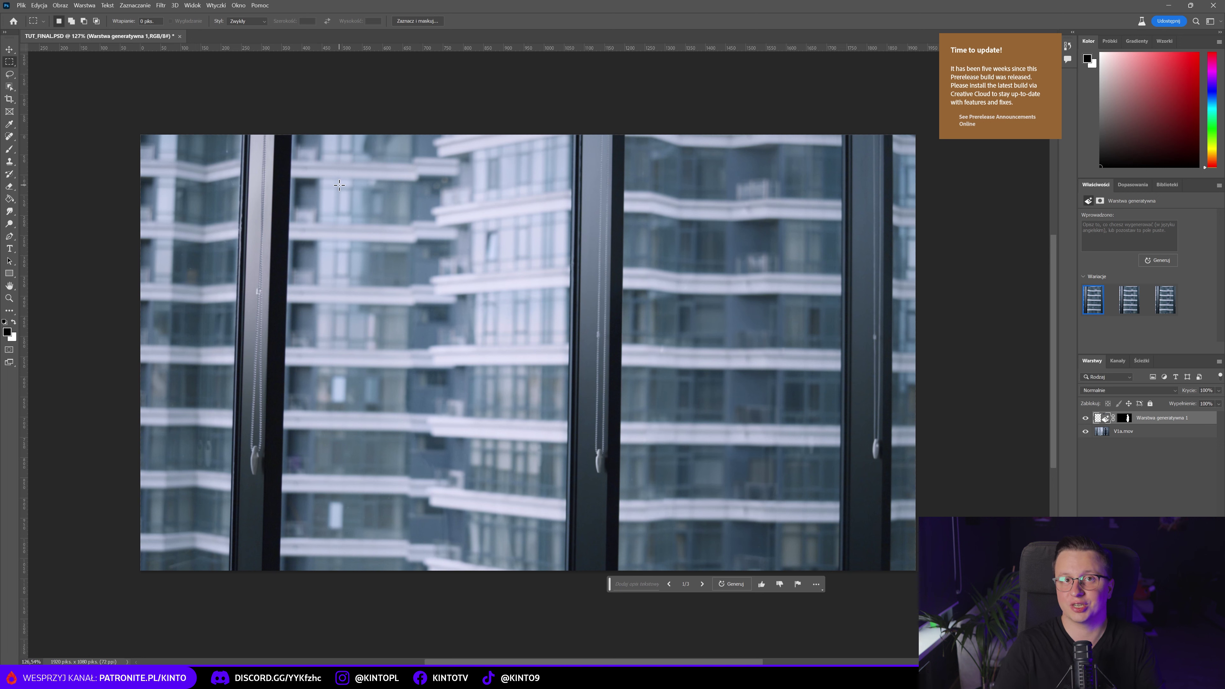
Step: Select the left, middle and right window frames and Generative Fill them with an empty prompt
left_click_drag(222, 133, 287, 572)
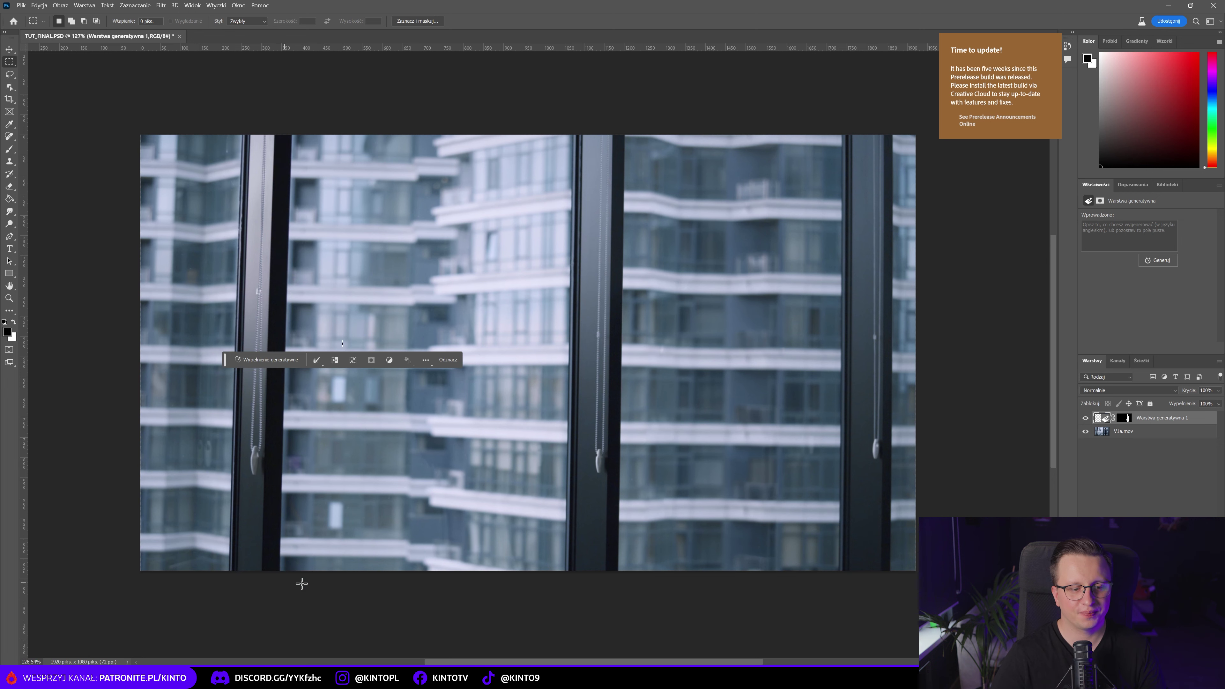
left_click_drag(299, 572, 220, 120)
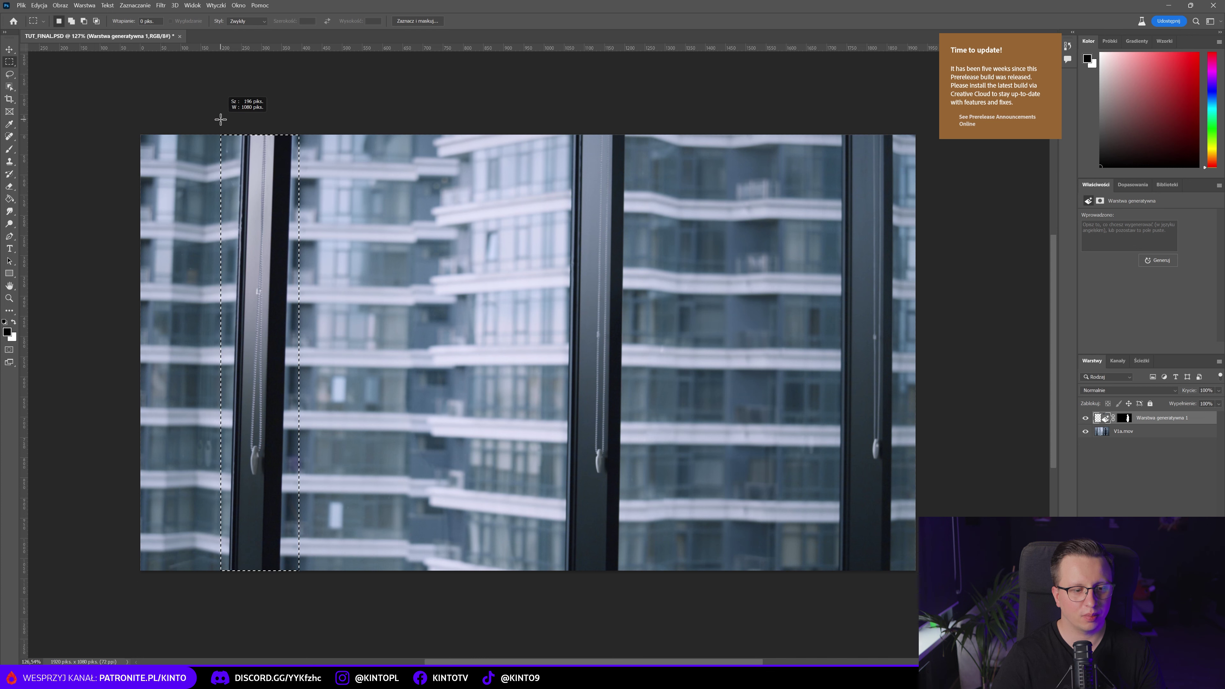
left_click_drag(553, 123, 634, 587, "shift")
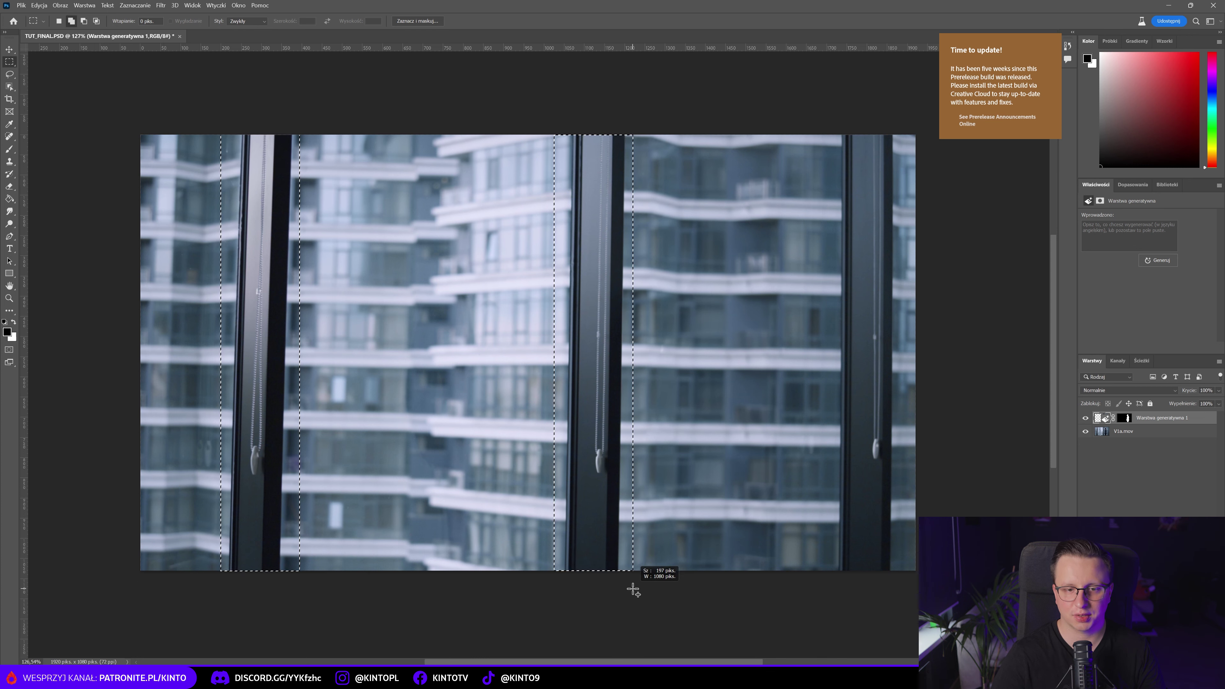
mouse_move(822, 135)
left_mouse_down()
mouse_move(933, 475)
mouse_move(905, 586)
left_mouse_up()
left_click(482, 585)
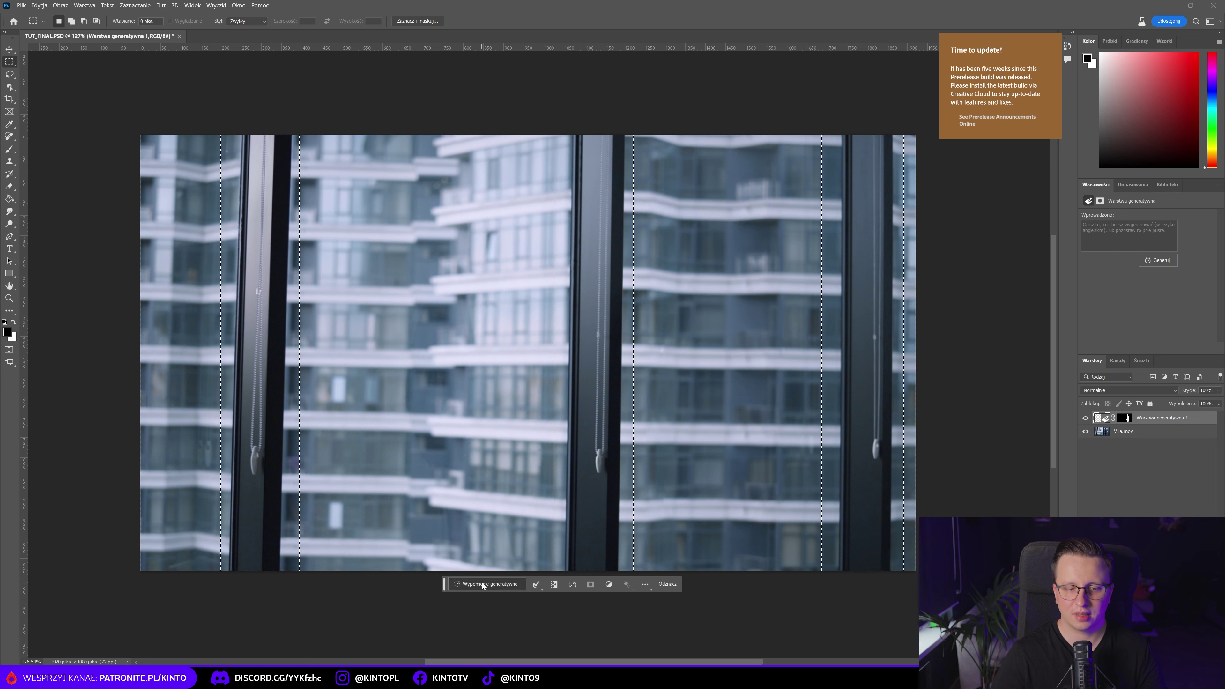
left_click(609, 584)
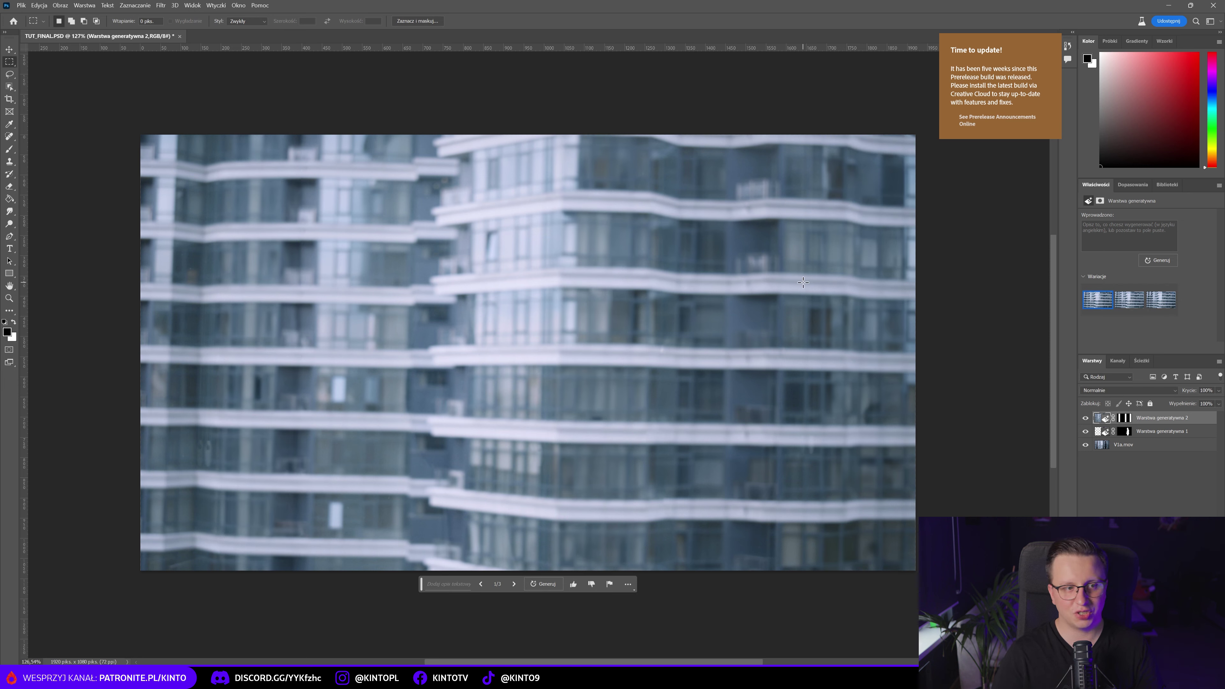
left_click(20, 5)
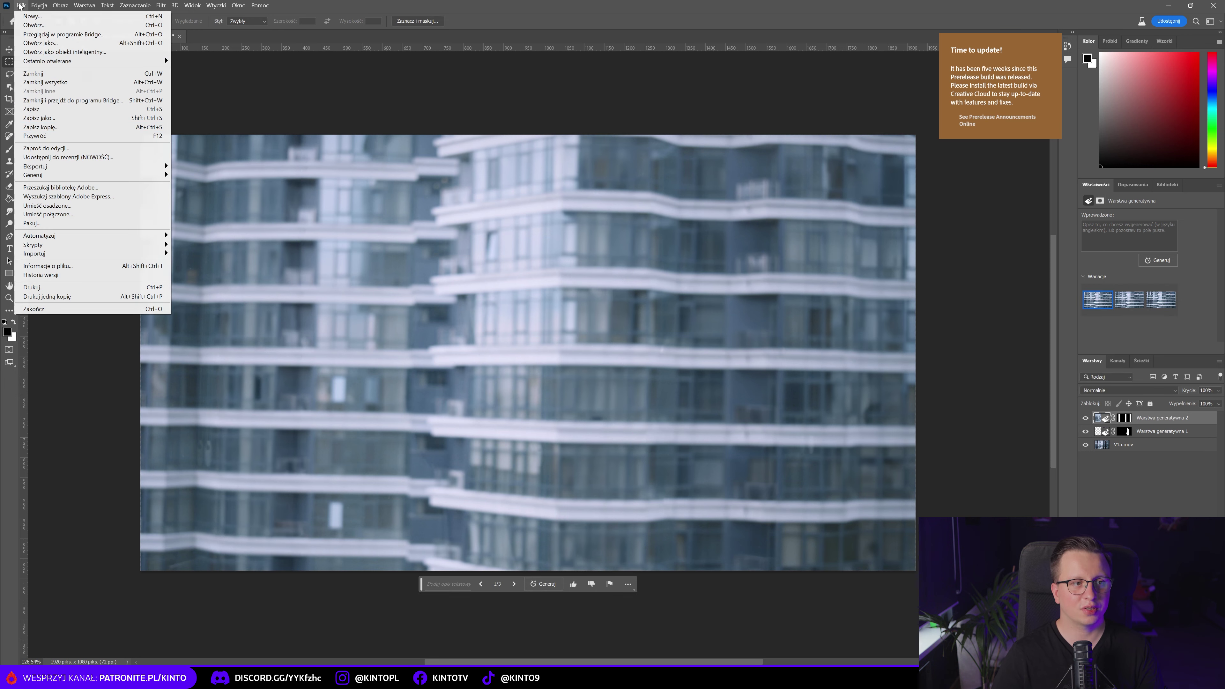
Step: Export the frameless plate as a 1920×1080 PNG and open MASK_PROMPT_AI.png to check it
mouse_move(121, 166)
left_click(224, 175)
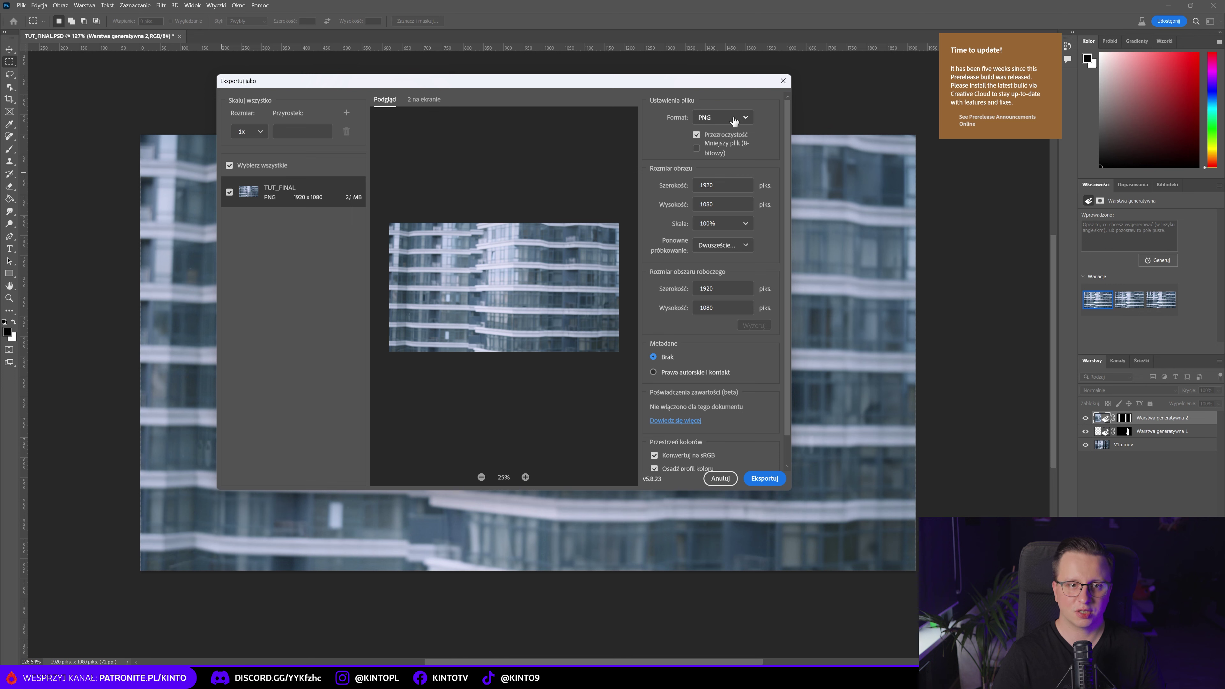
left_click(767, 478)
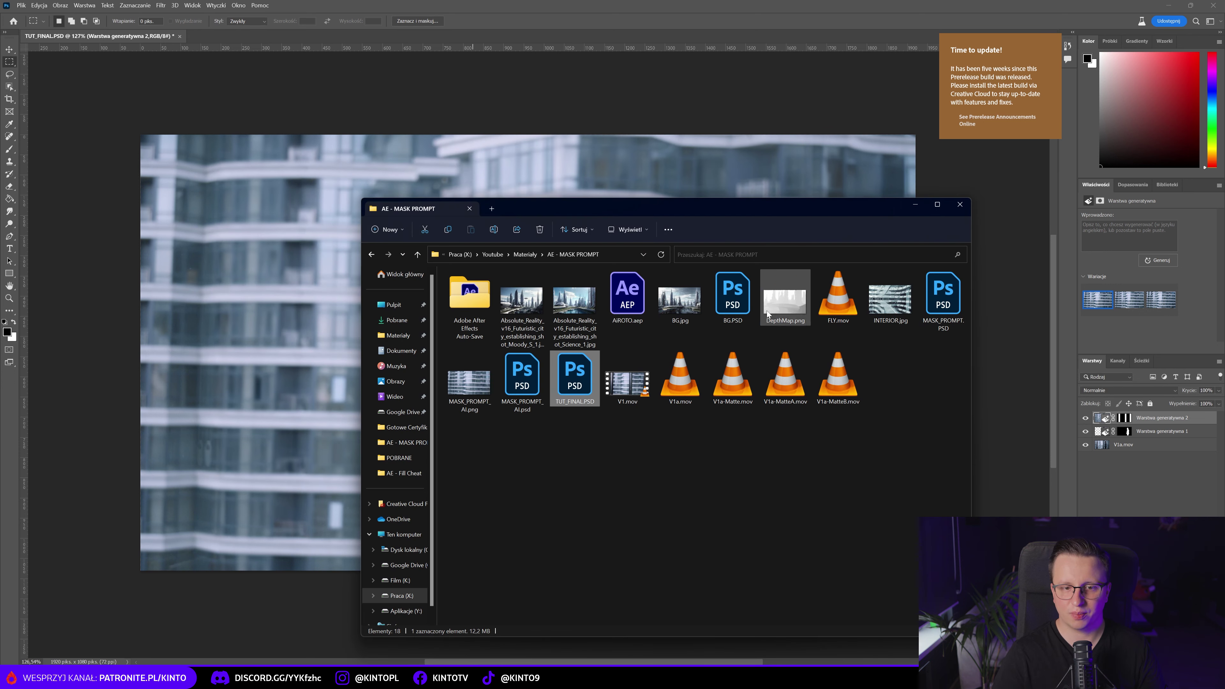
double_click(471, 389)
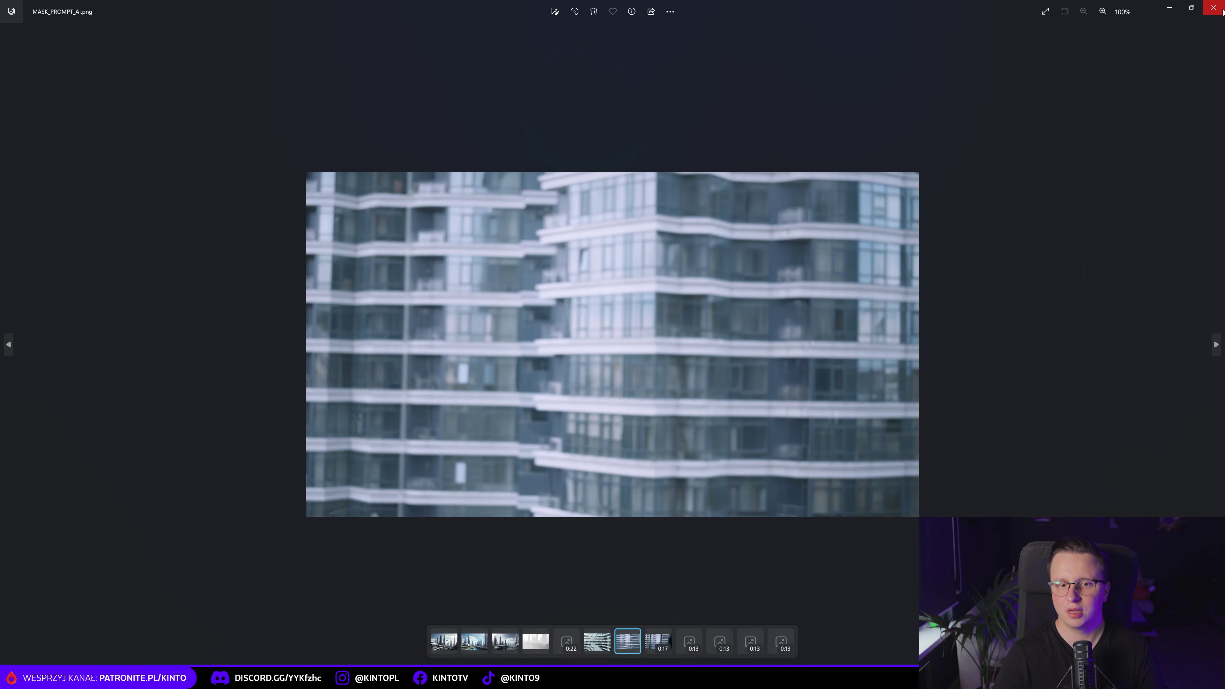
Step: Close the photo viewer, briefly open MASK_PROMPT_AI.psd in Photoshop, then close that tab
left_click(1213, 7)
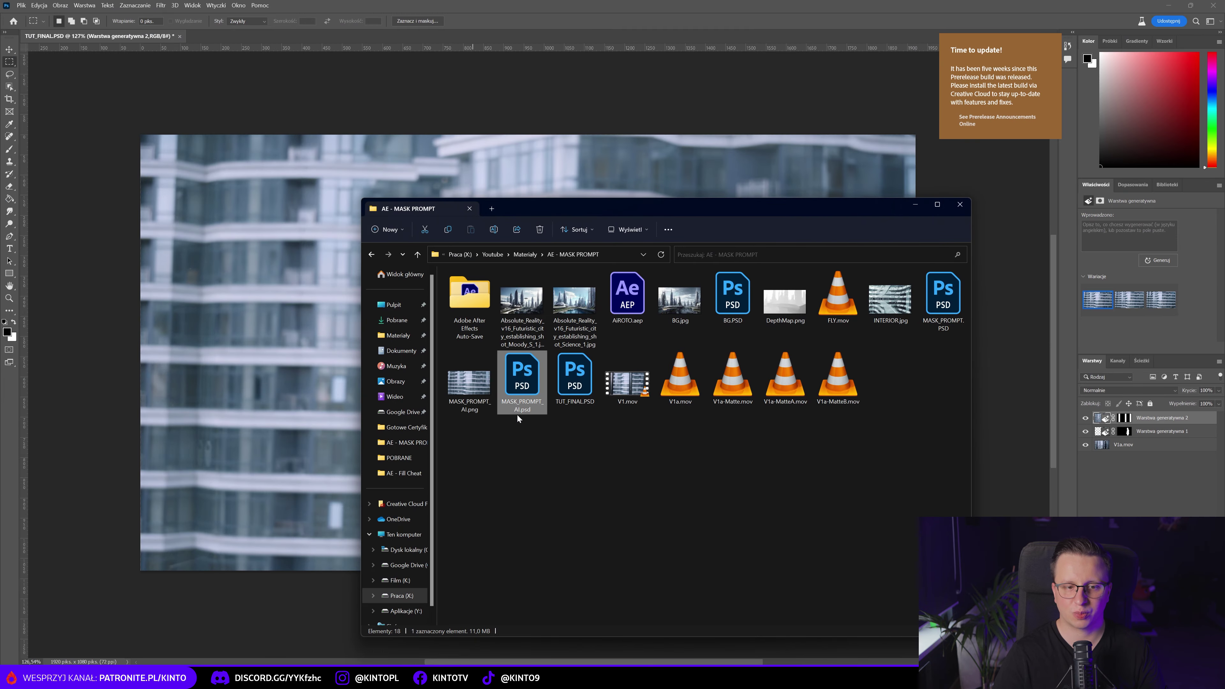
left_click_drag(531, 361, 277, 38)
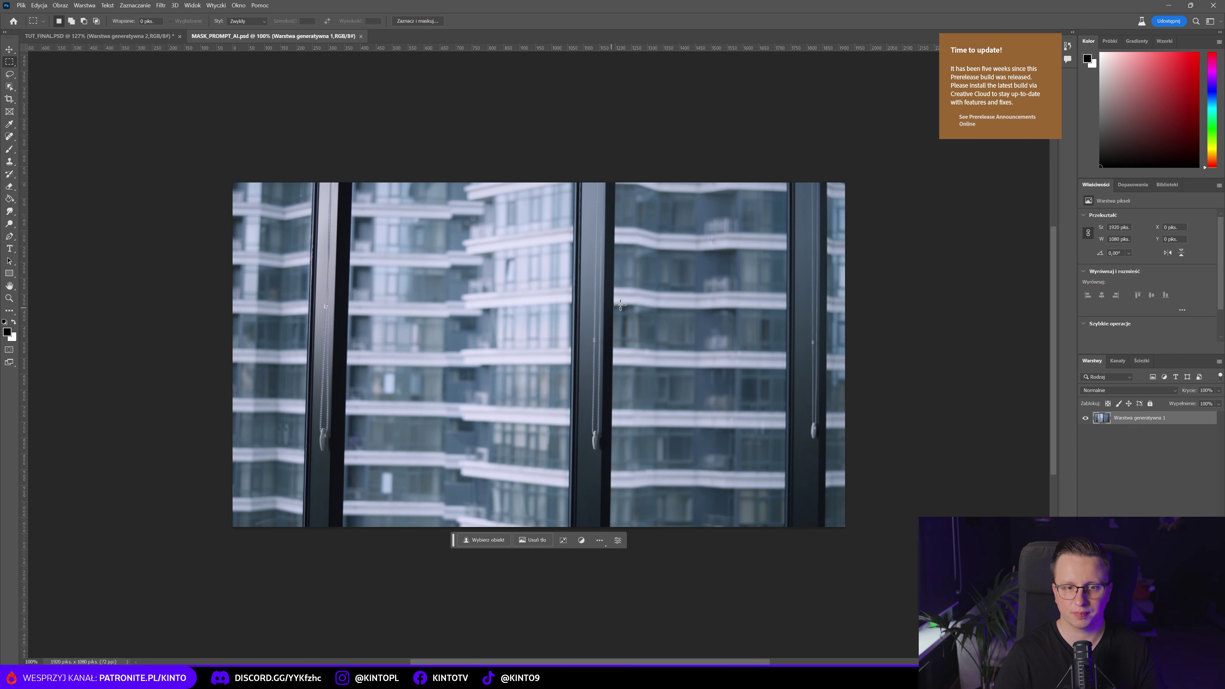
left_click(362, 37)
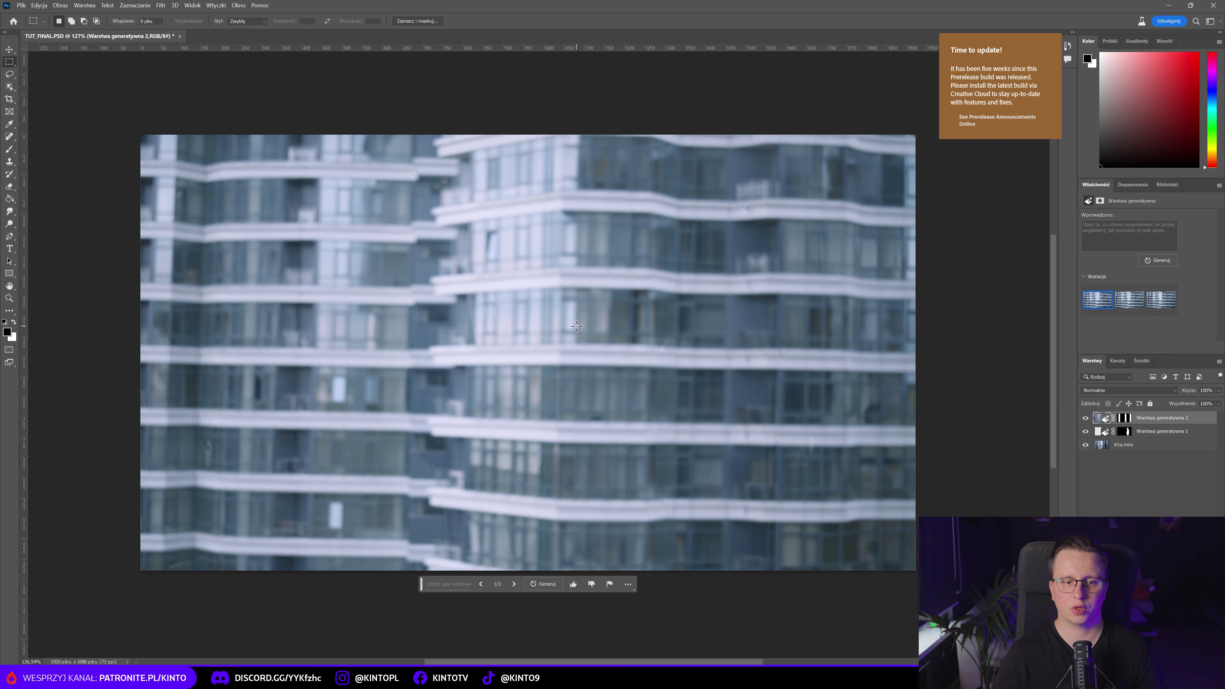
Step: Bring up the browser window and go to the leonardo.ai page
mouse_move(480, 676)
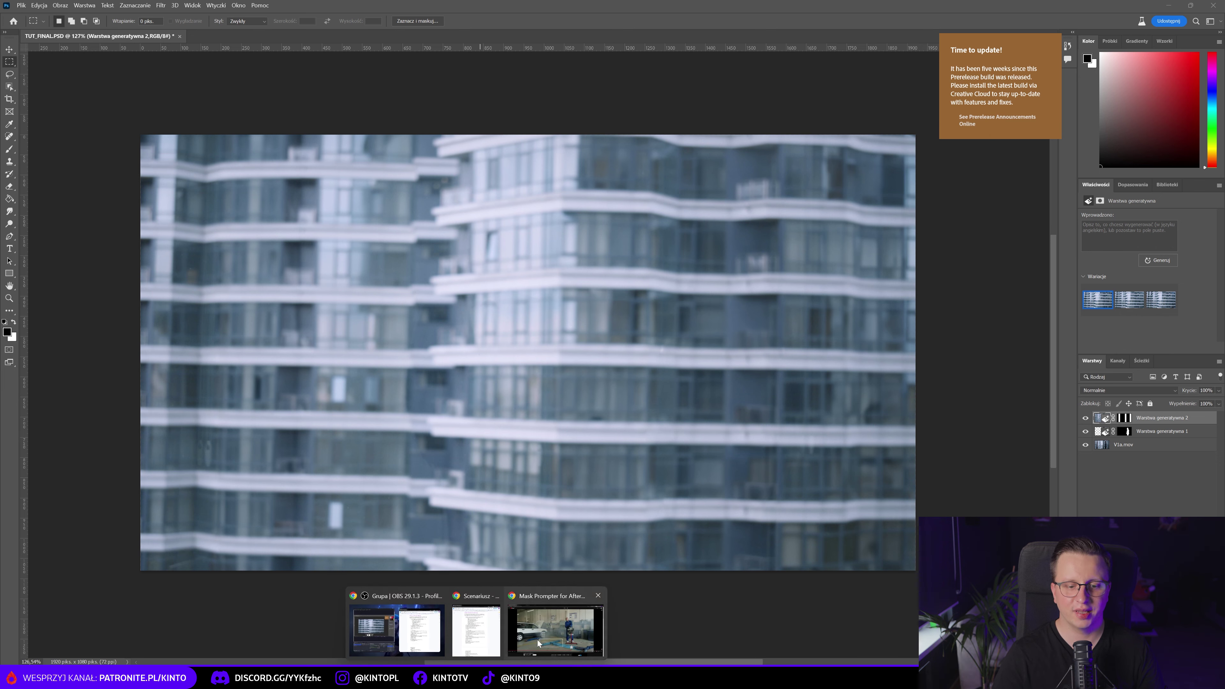
left_click(547, 622)
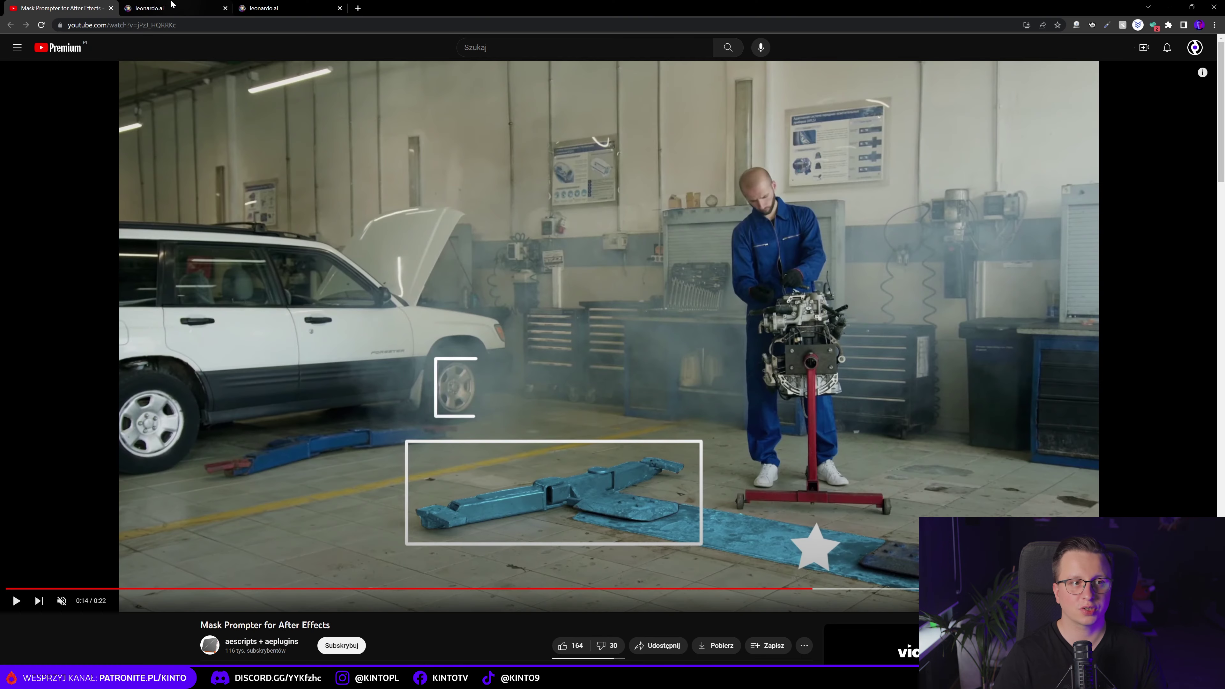
left_click(170, 5)
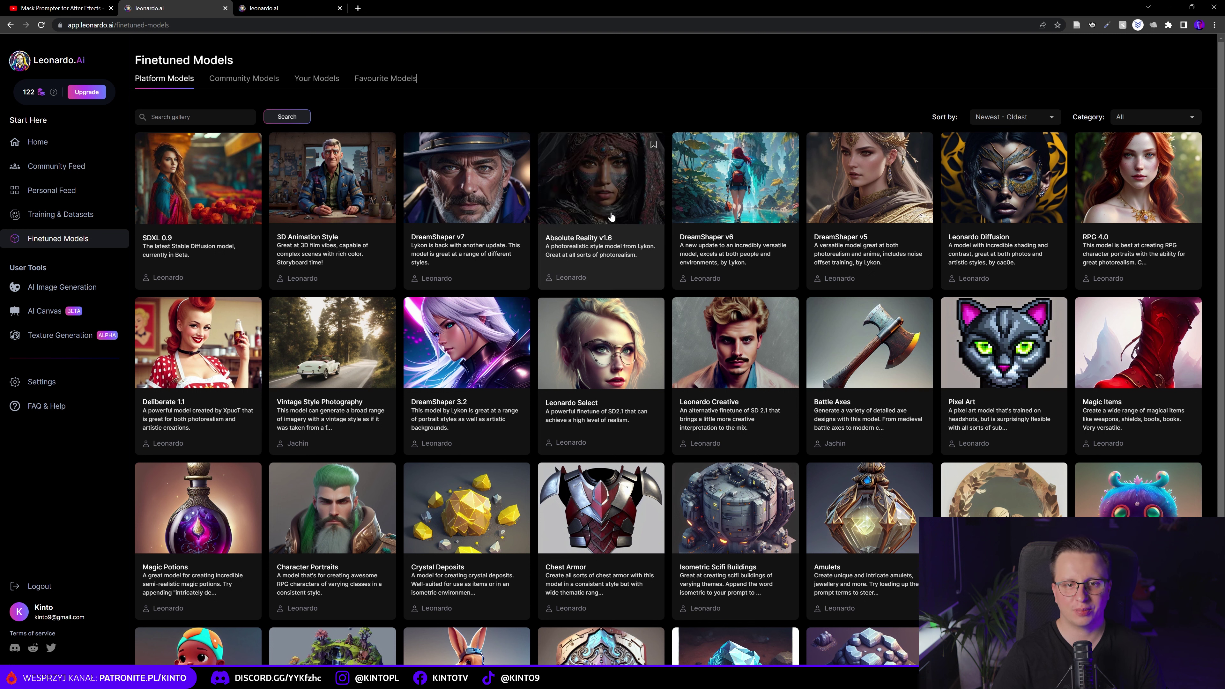
Step: On the AI Generation Tool page, point out the futuristic city prompt and the negative prompt
left_click(298, 14)
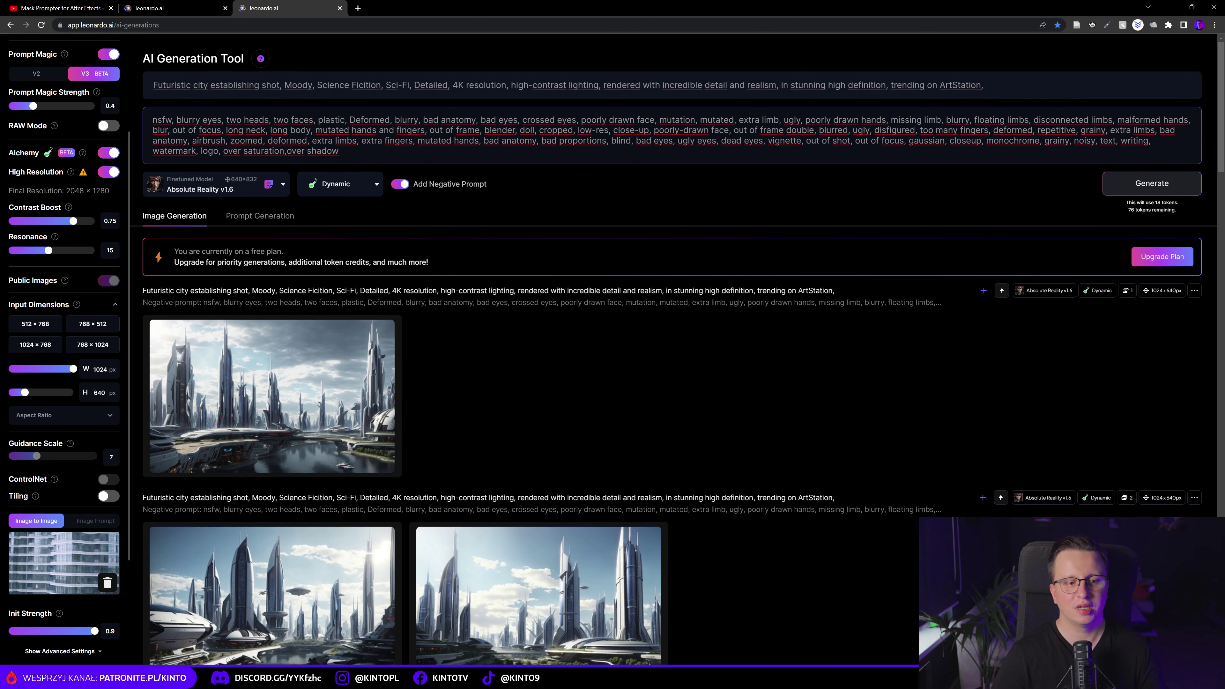
left_click_drag(153, 85, 984, 85)
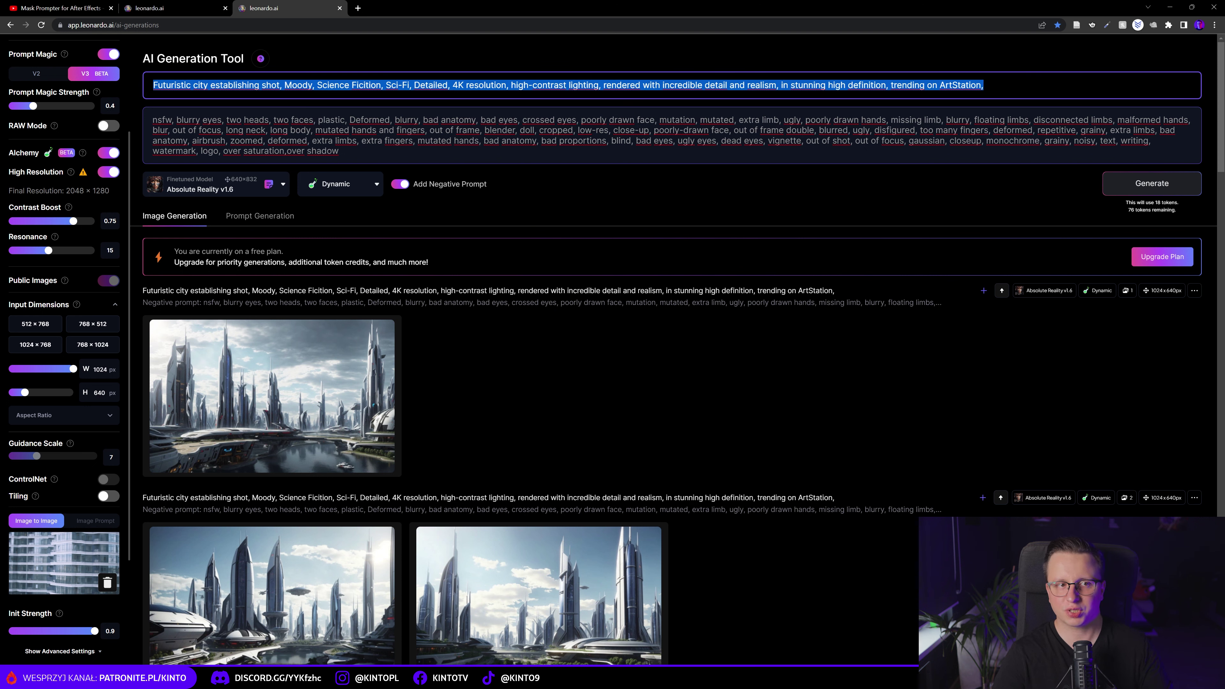
left_click(298, 85)
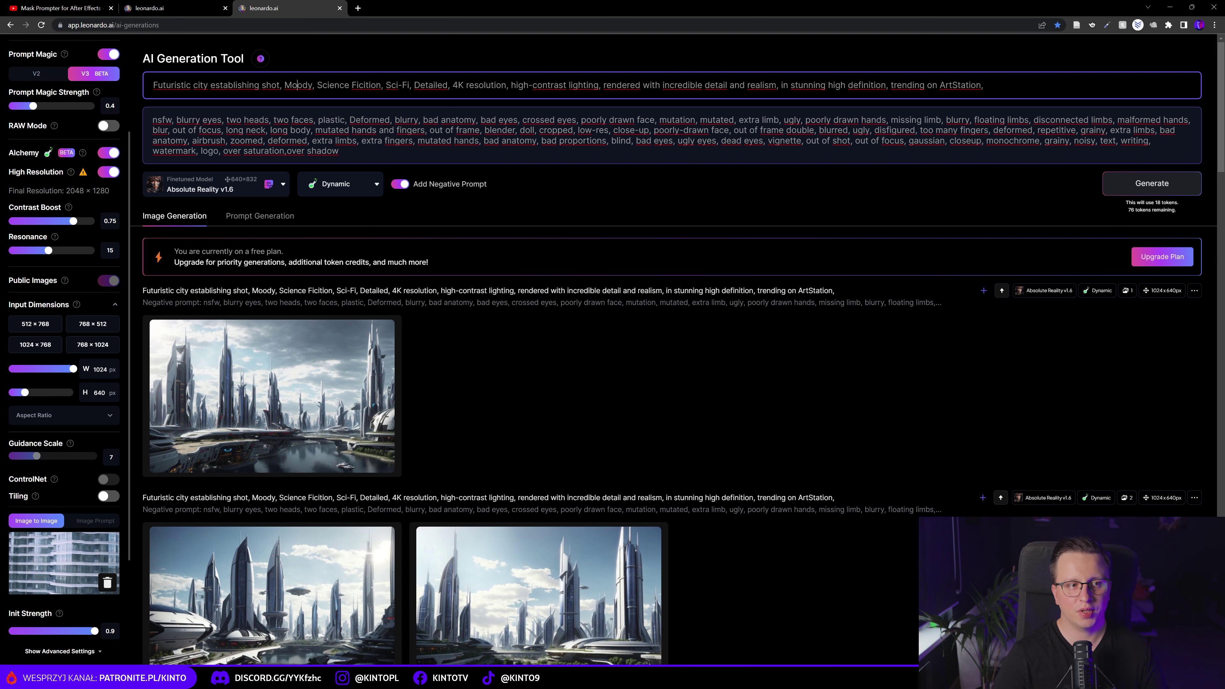
left_click_drag(153, 120, 577, 140)
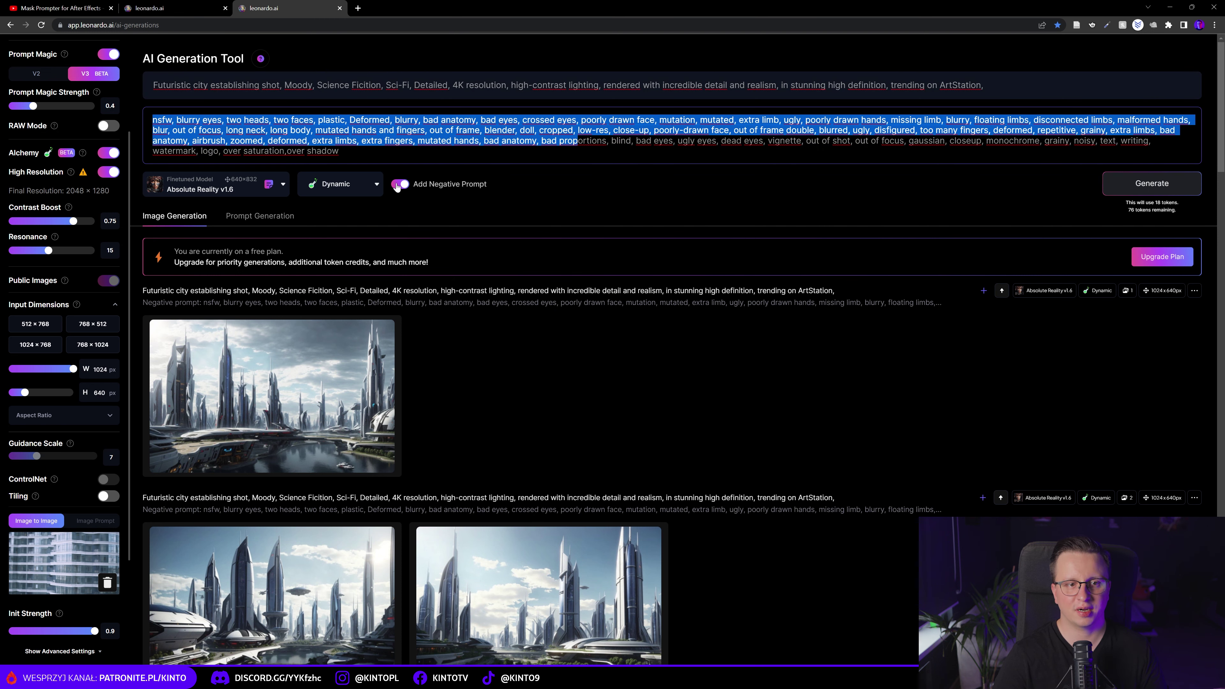
left_click(398, 186)
left_click(400, 120)
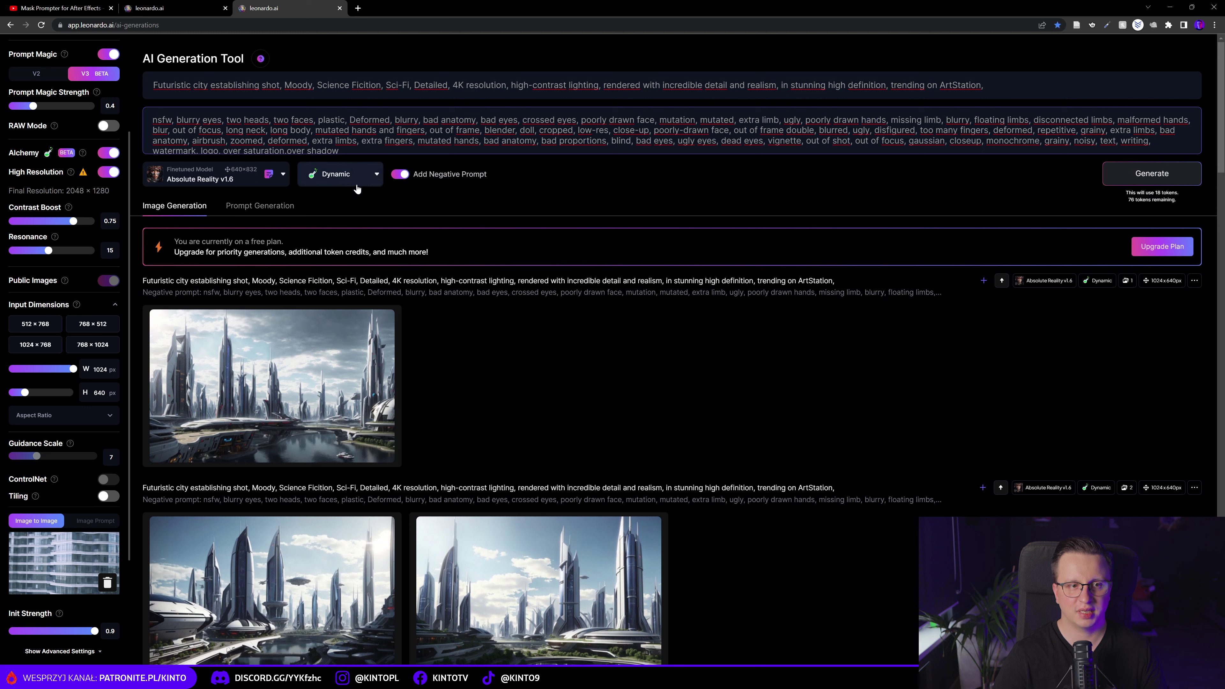
Step: Keep the Dynamic generation style and remove the current image-to-image reference picture
left_click(363, 176)
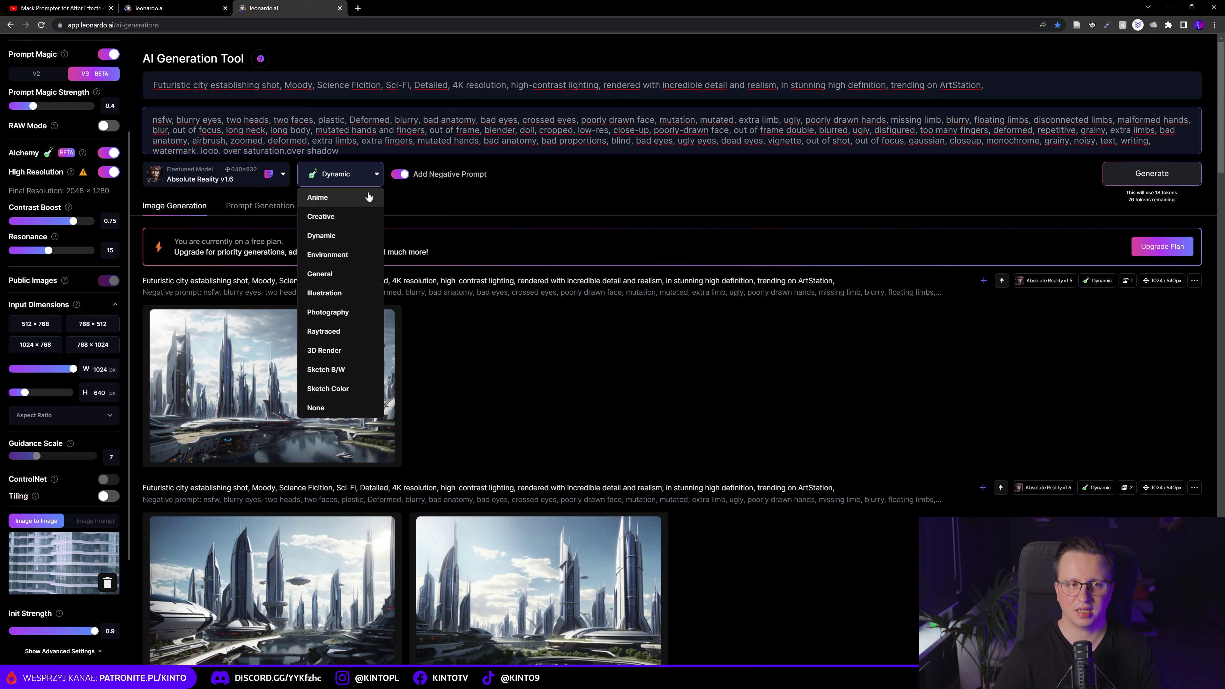
left_click(562, 195)
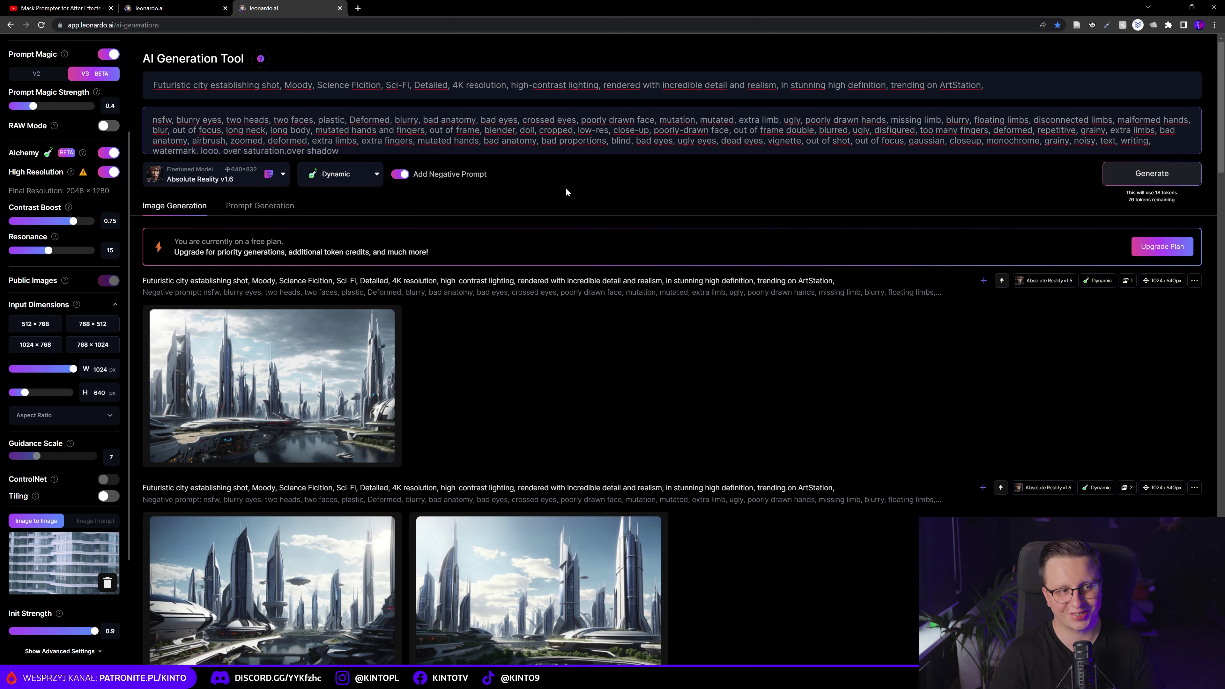
scroll(107, 210, "up", 2)
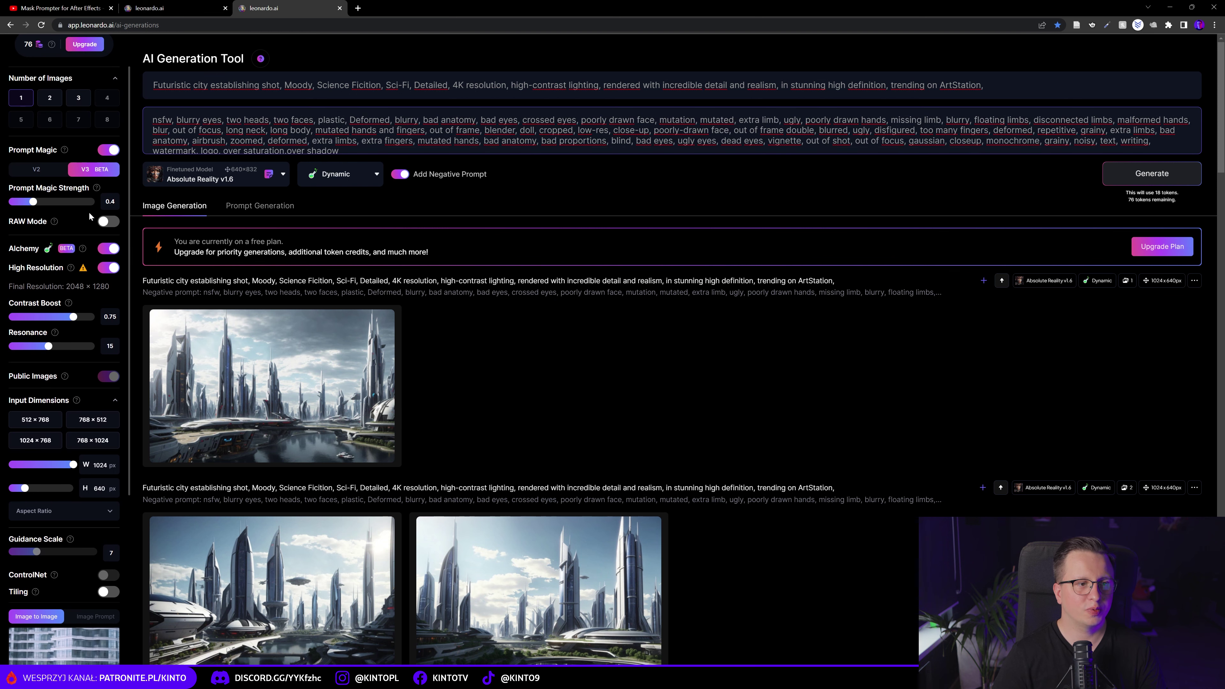
scroll(99, 209, "up", 1)
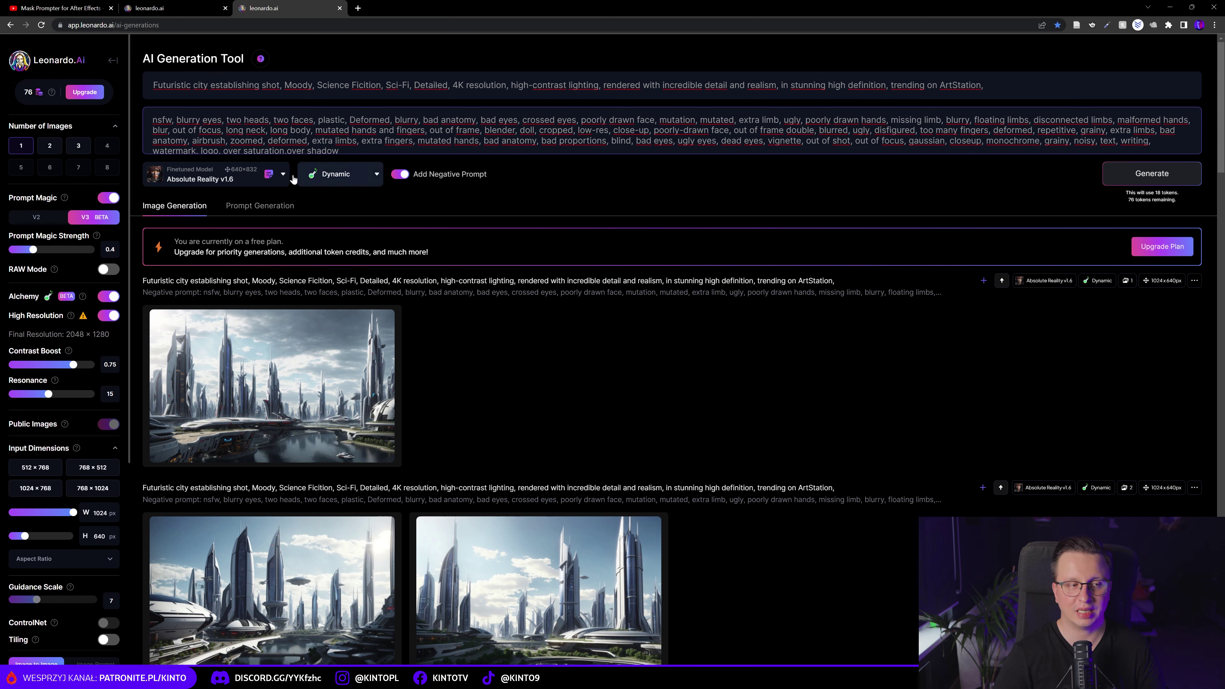
scroll(466, 315, "down", 3)
scroll(465, 316, "down", 5)
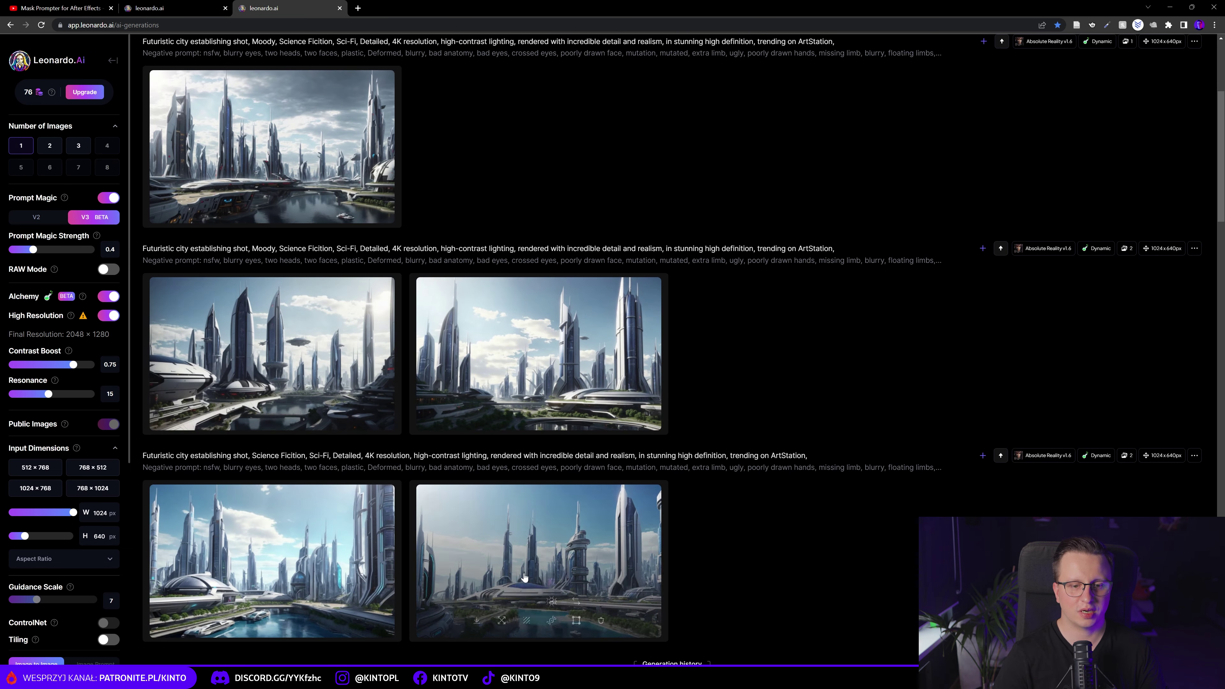
scroll(531, 203, "up", 5)
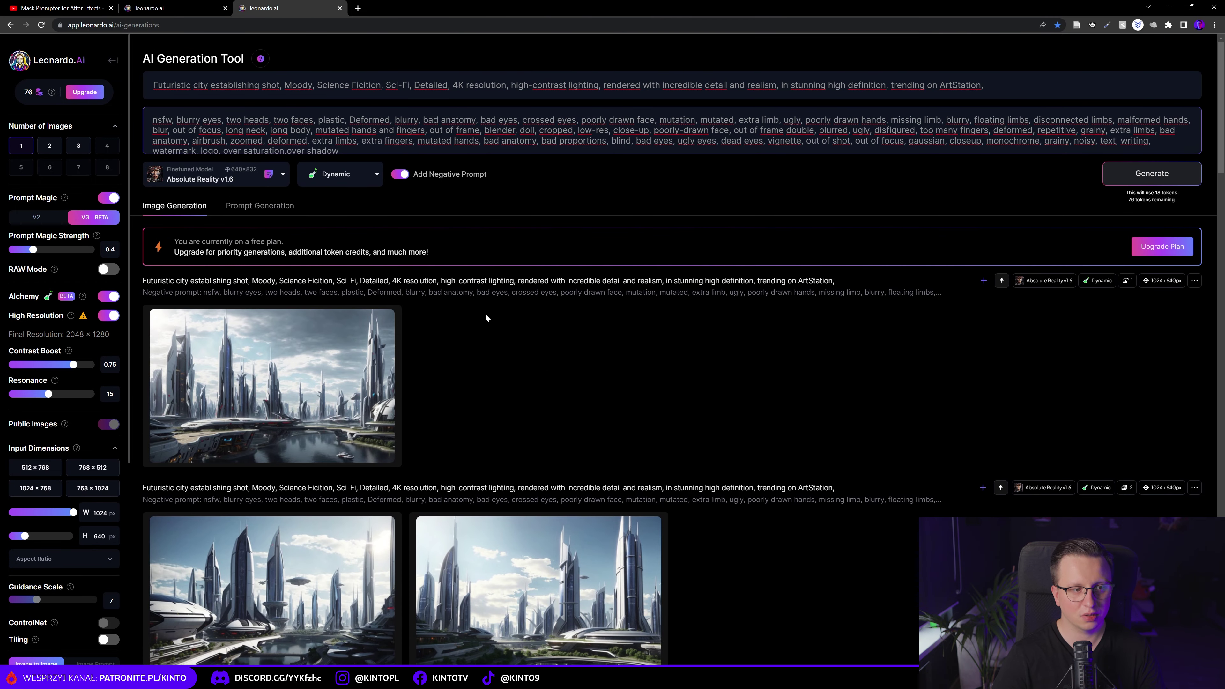
scroll(57, 271, "down", 3)
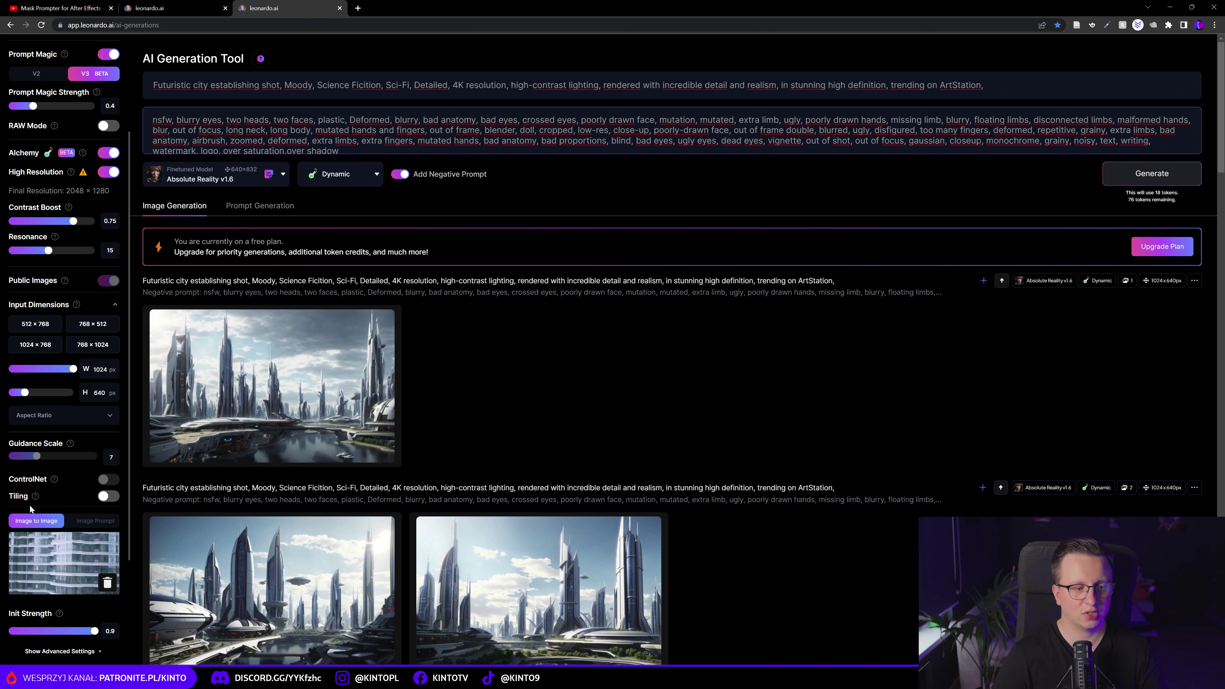
left_click(107, 584)
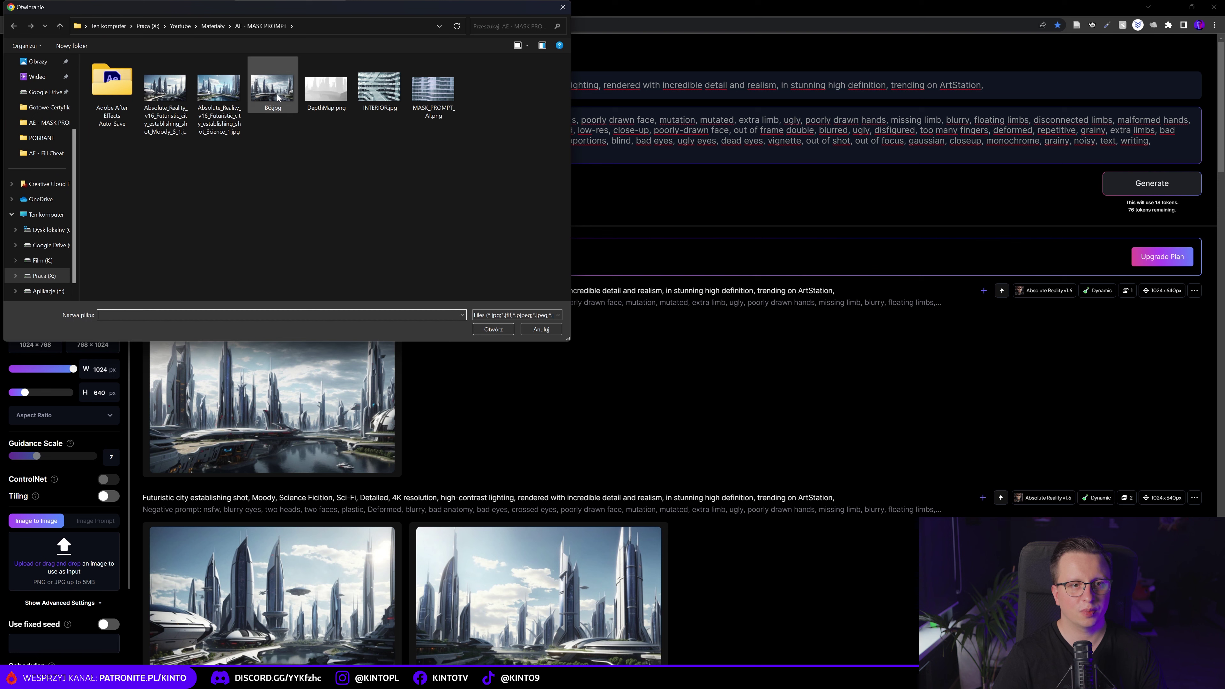
Step: Preview MASK_PROMPT_AI.png and upload it as the new Image to Image reference
left_click(435, 88)
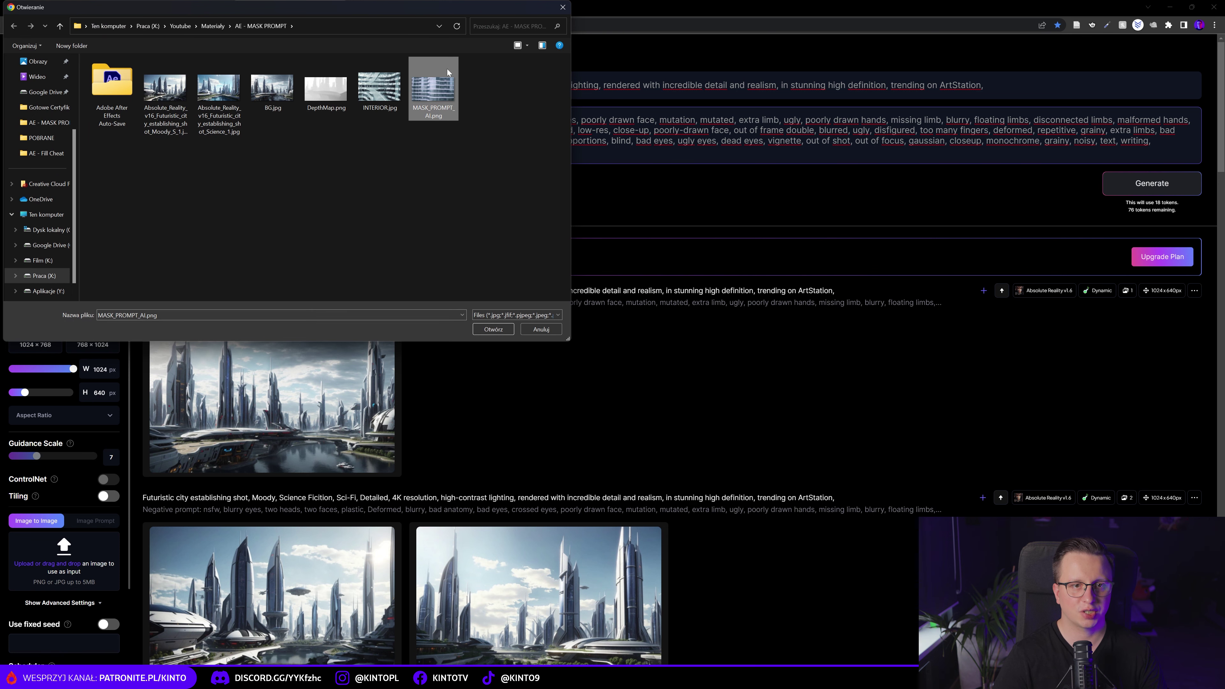
right_click(442, 94)
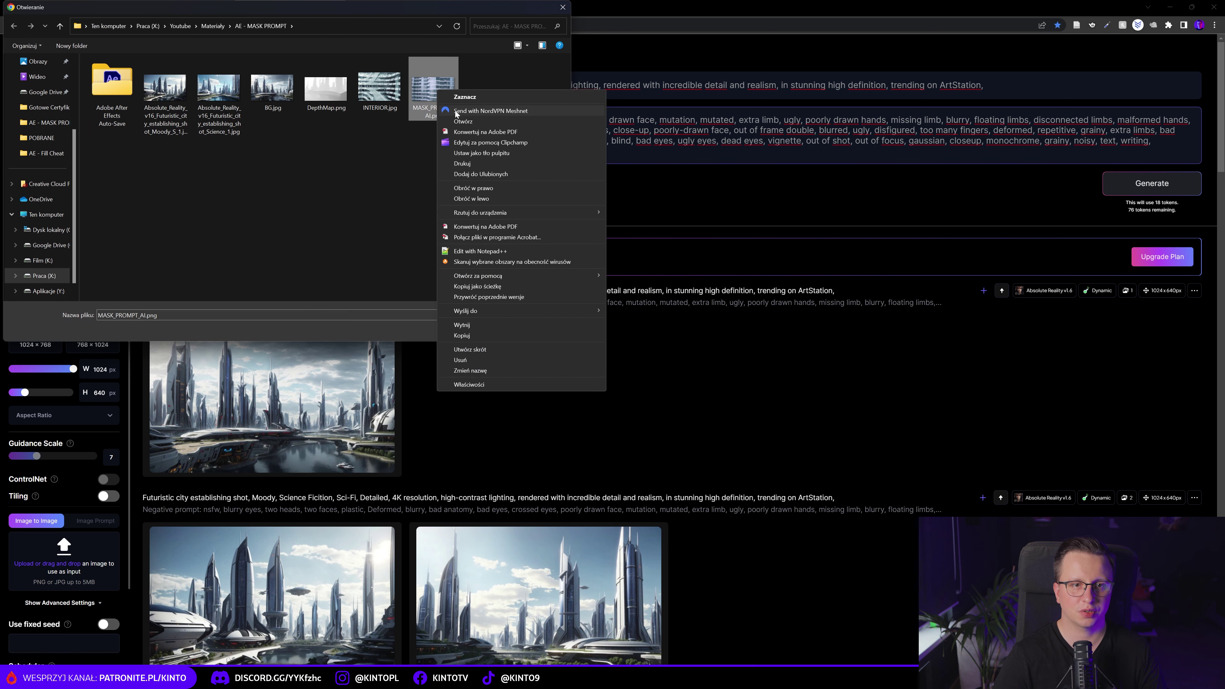
left_click(458, 122)
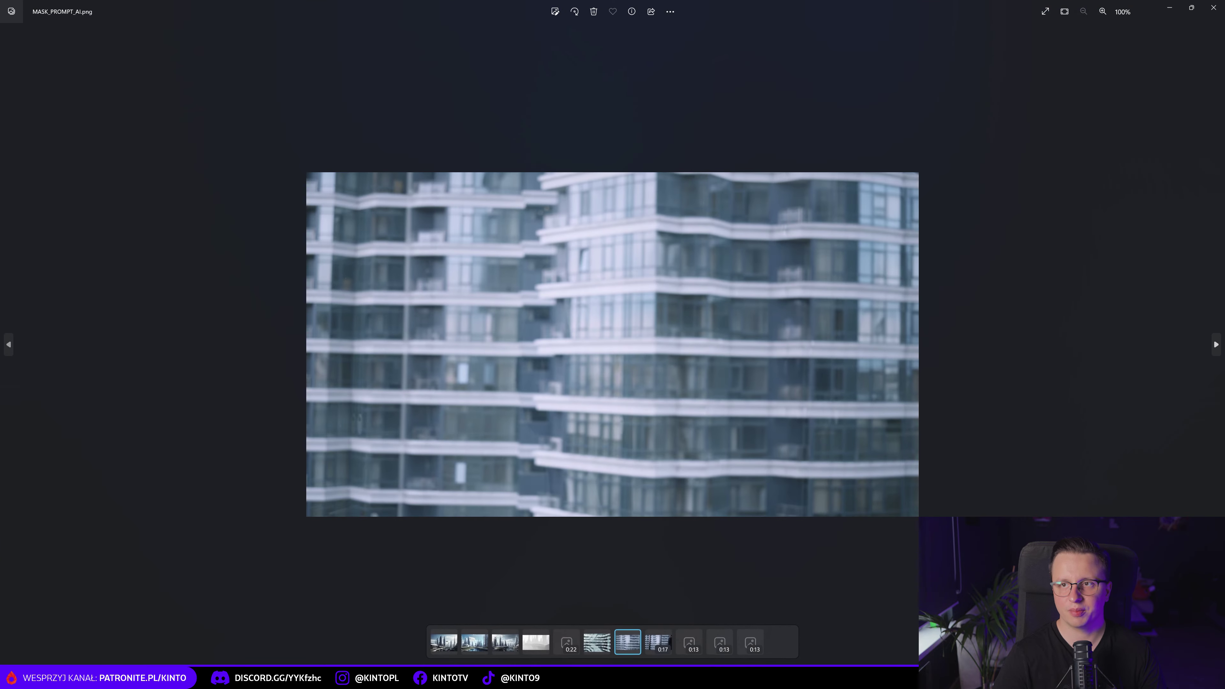
left_click(1214, 7)
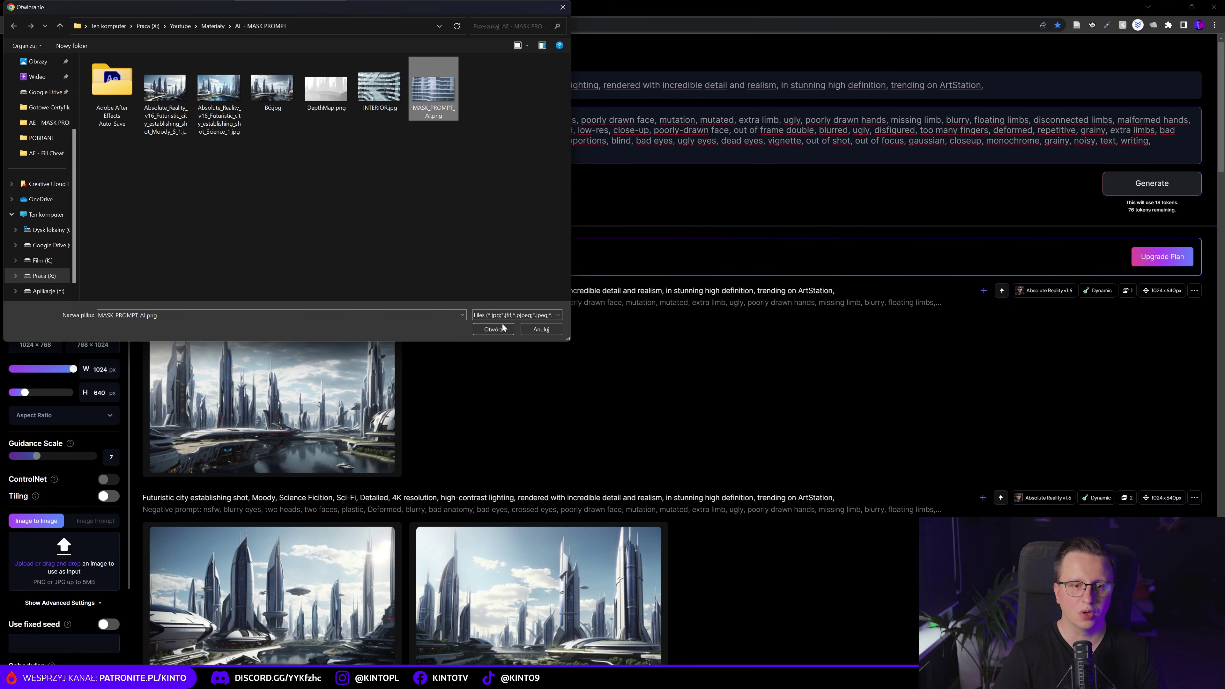
left_click(492, 330)
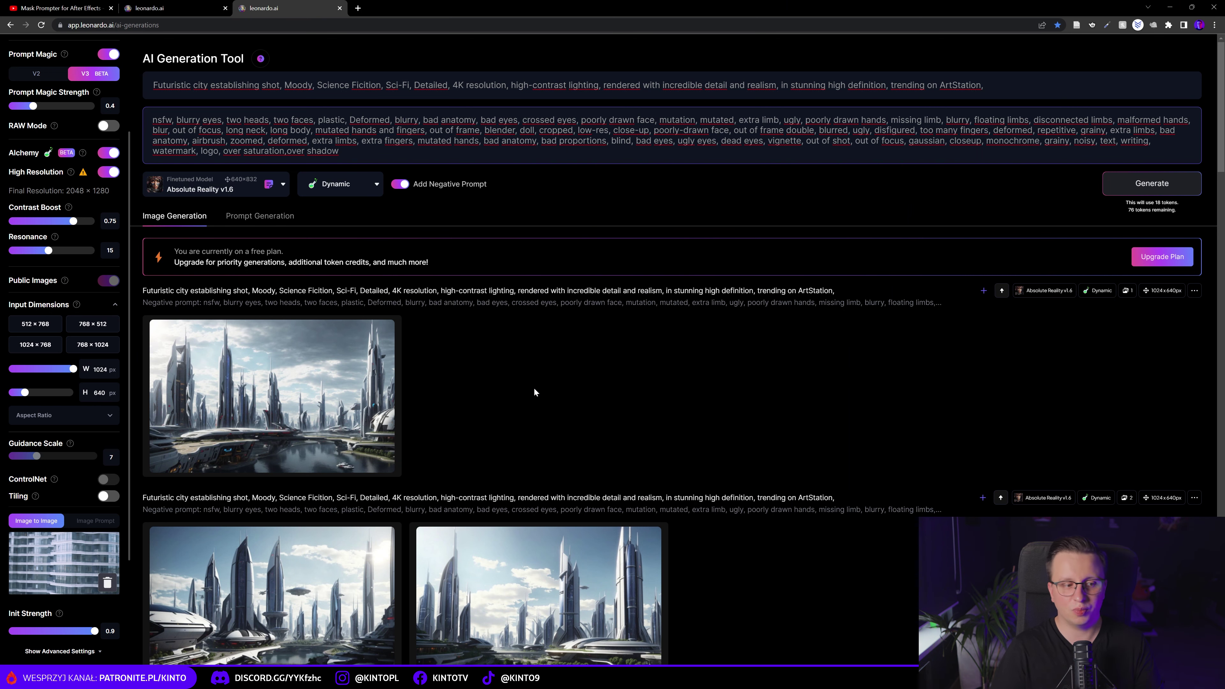
Step: Browse the city generations, then bring the AE - MASK PROMPT folder in File Explorer to the front
scroll(436, 377, "down", 1)
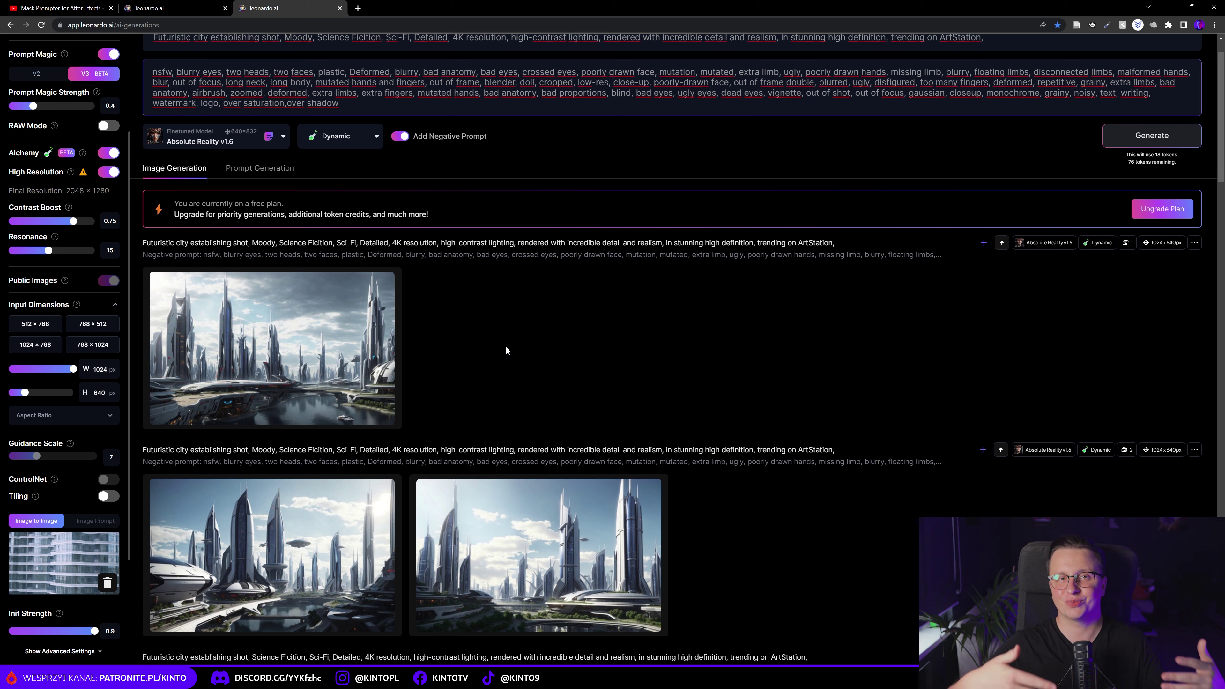
mouse_move(290, 328)
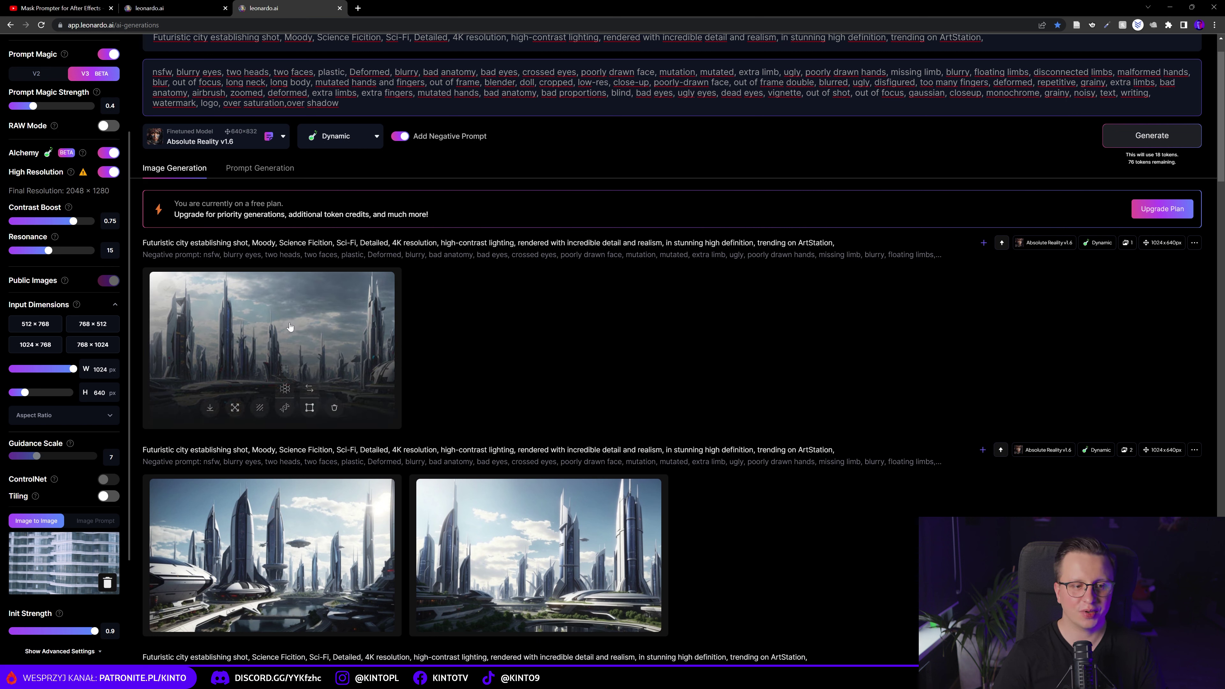
scroll(43, 295, "up", 2)
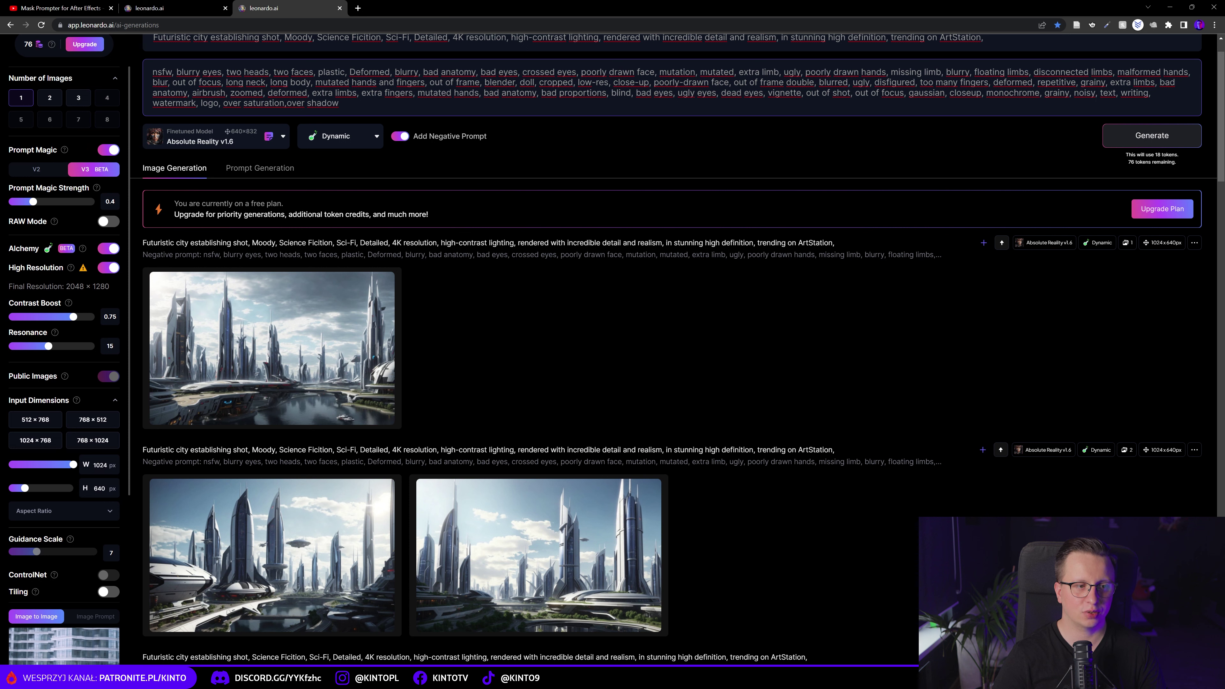
mouse_move(232, 406)
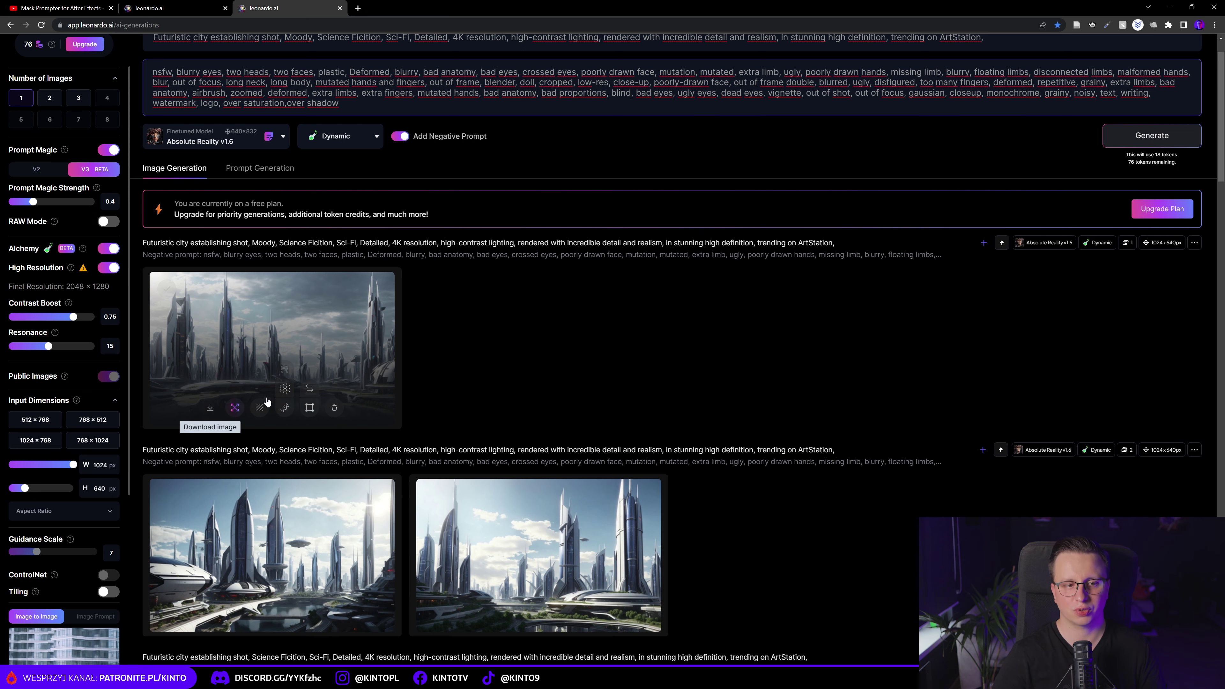
left_click(574, 680)
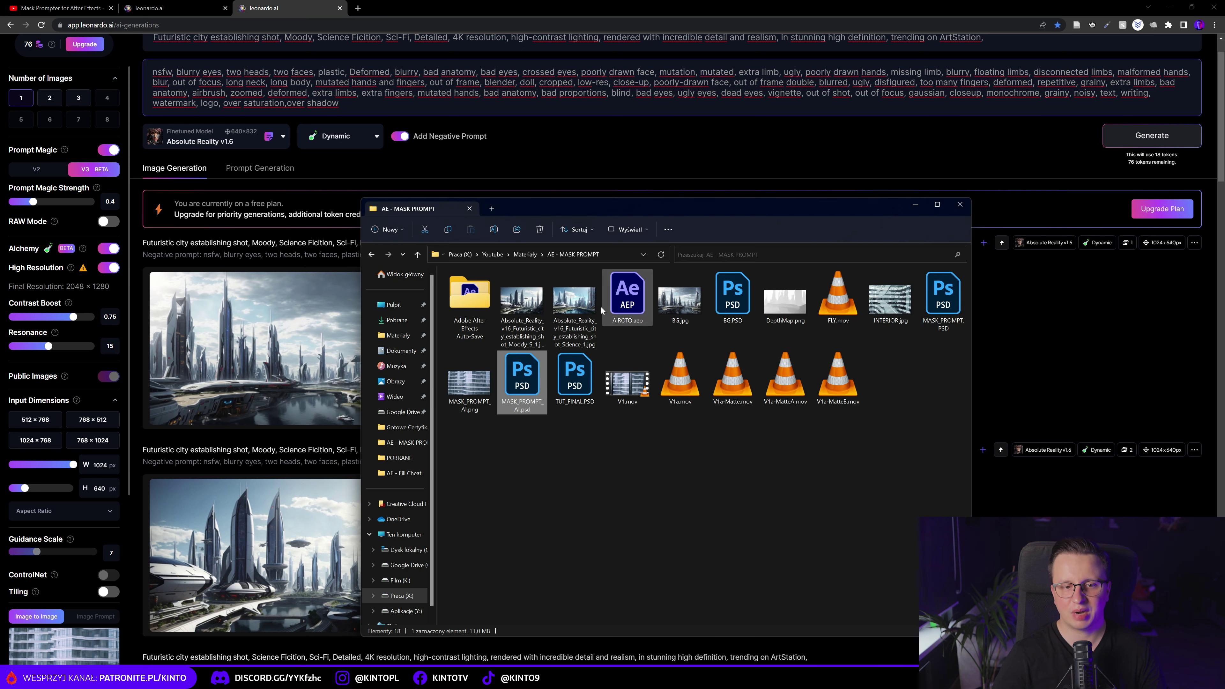
double_click(681, 300)
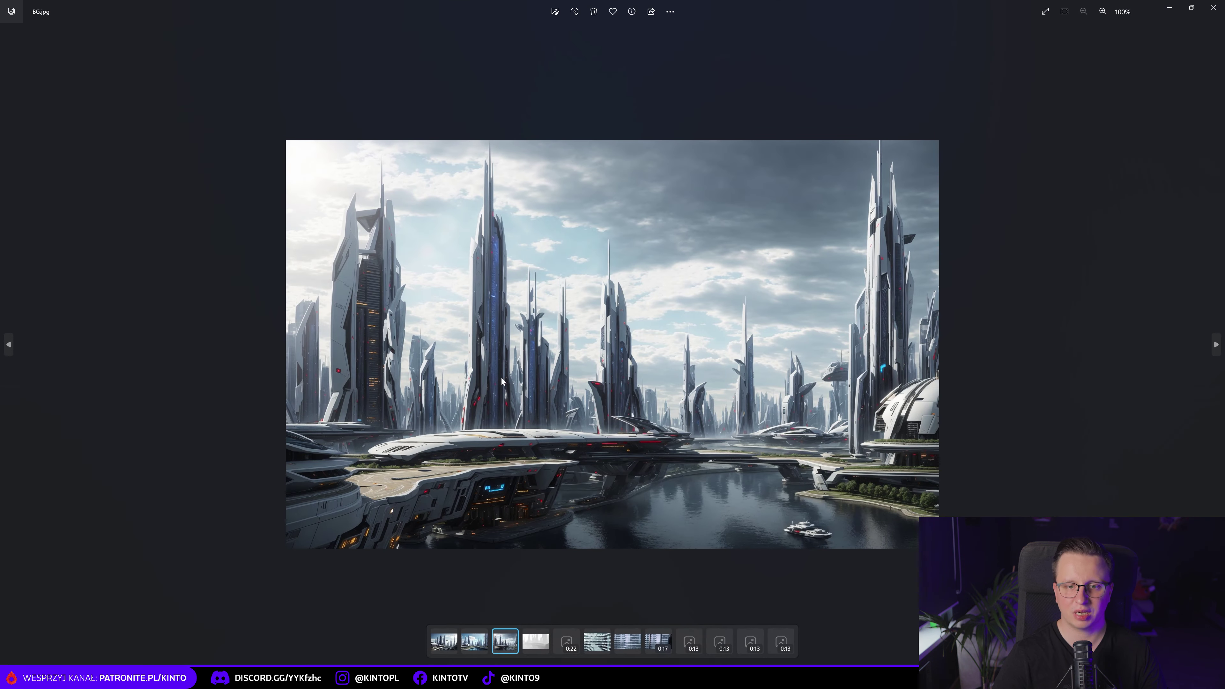
scroll(622, 367, "up", 3)
scroll(539, 389, "down", 3)
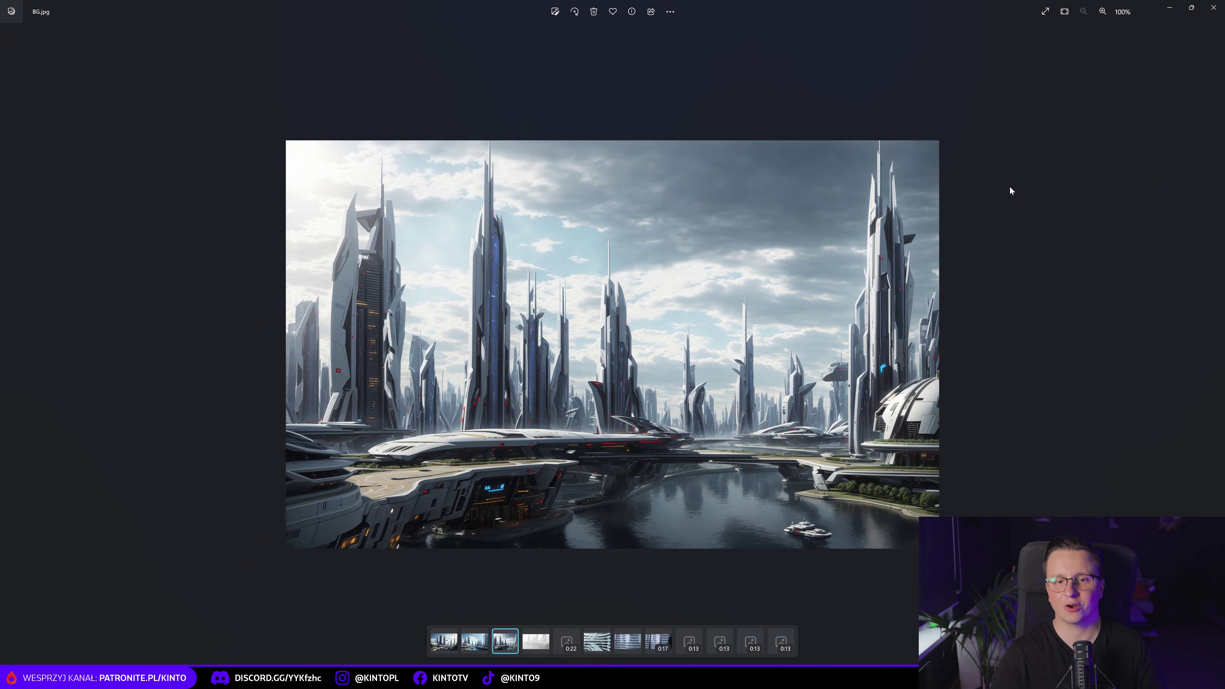
left_click(1213, 7)
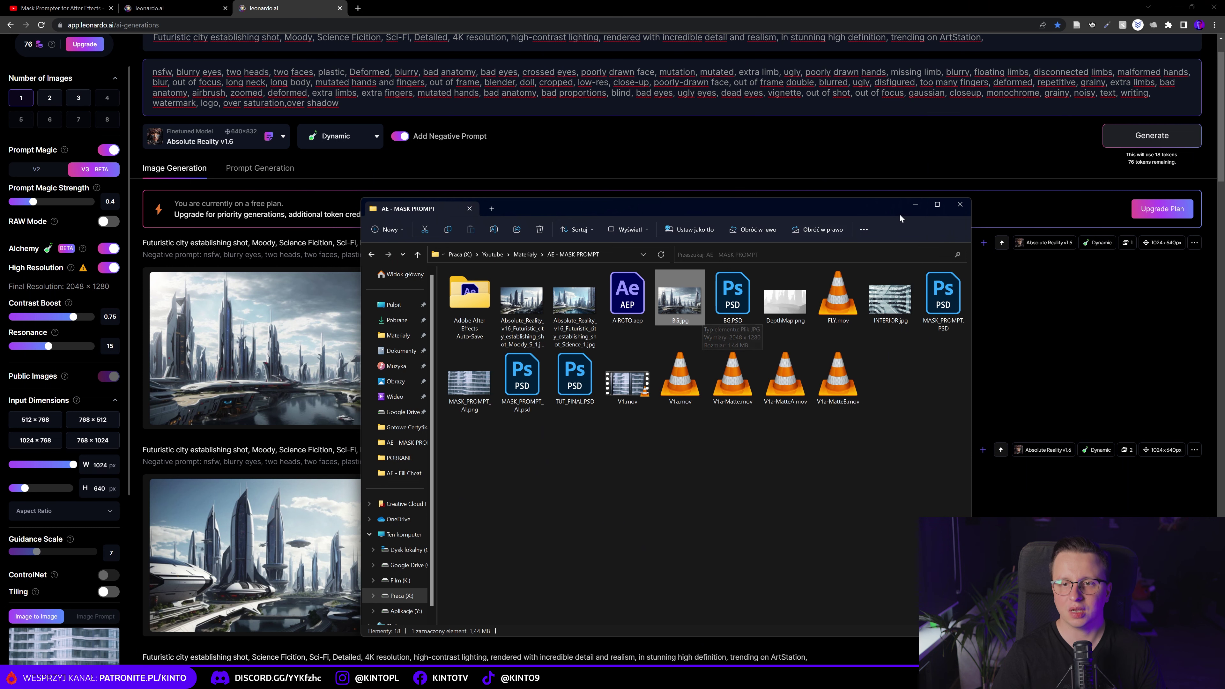
Step: Open BG.jpg as its own Photoshop document and launch Neural Filters on it
left_click(916, 204)
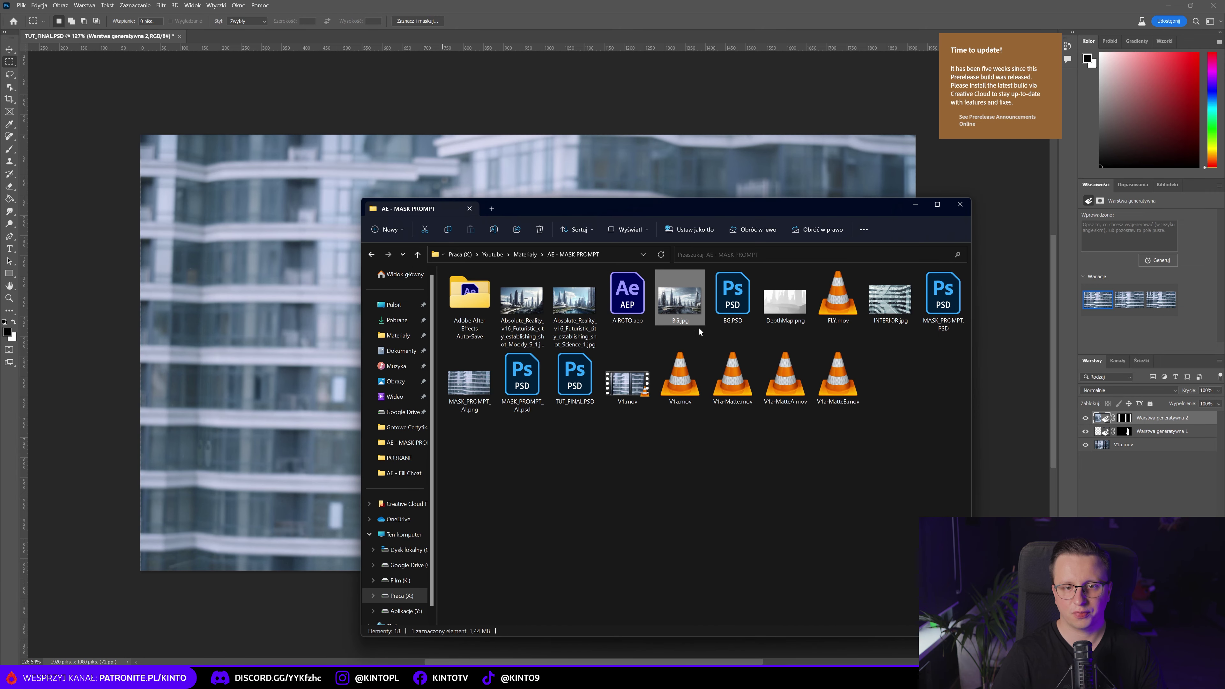
left_click_drag(680, 297, 356, 42)
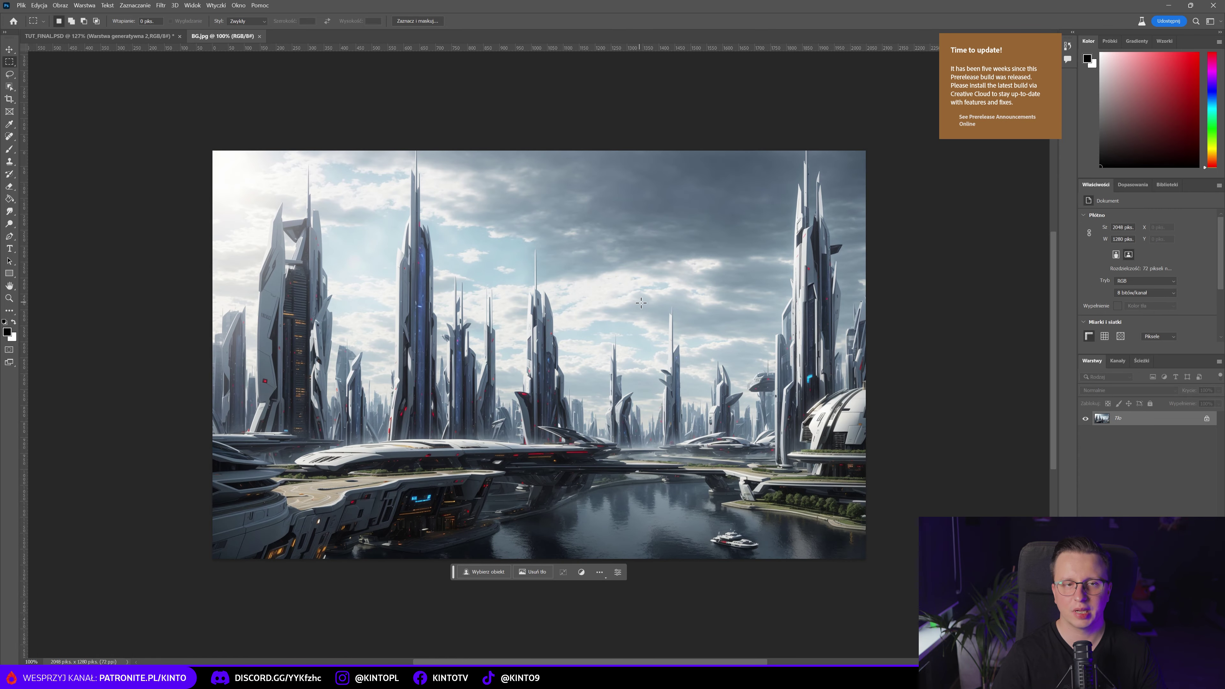
left_click(162, 6)
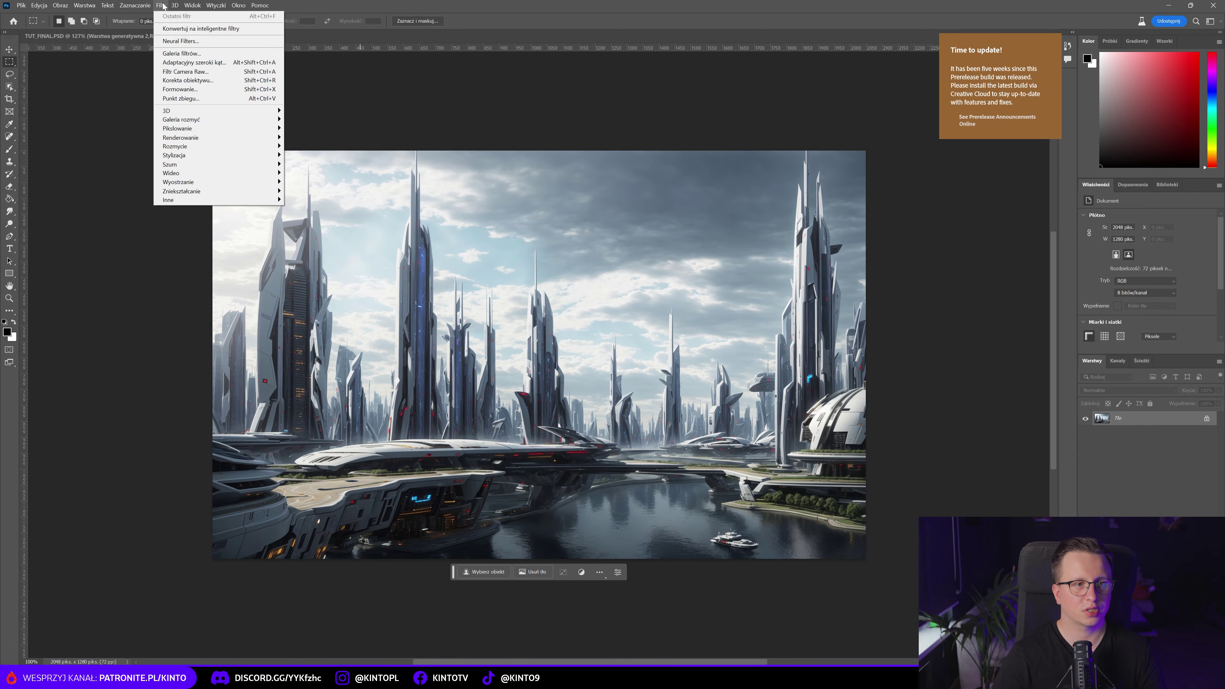
left_click(181, 42)
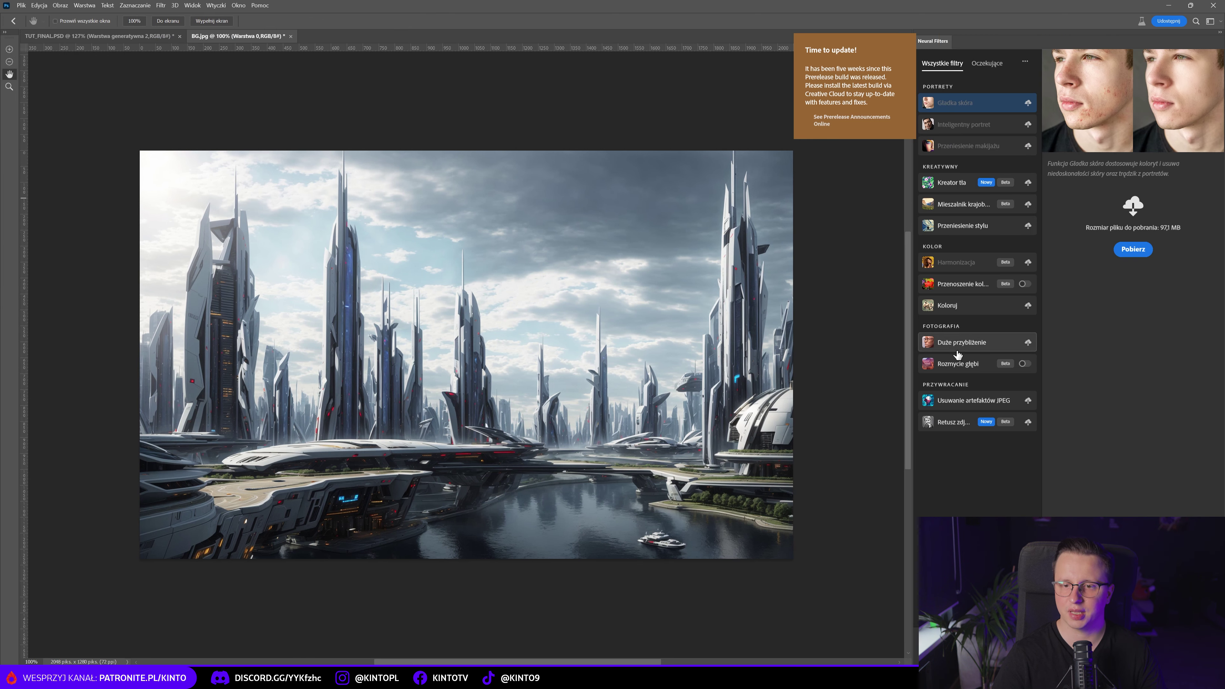
Step: Enable the Depth Blur neural filter and preview its generated depth map
left_click(949, 366)
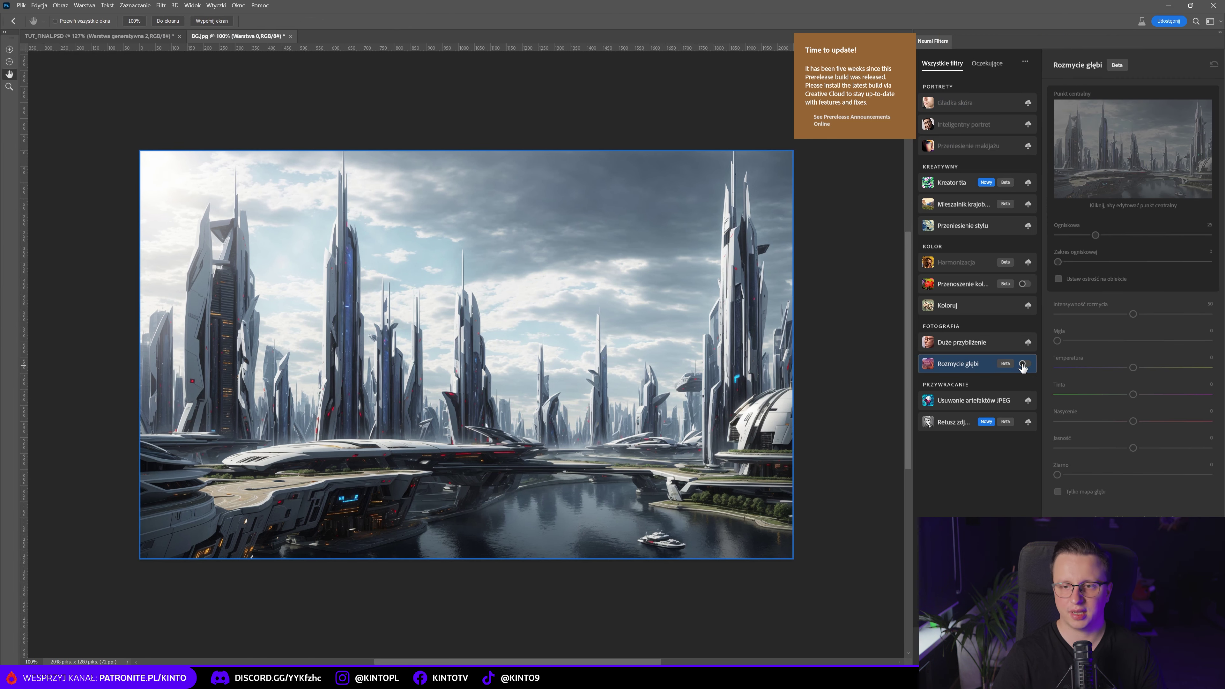
left_click(984, 345)
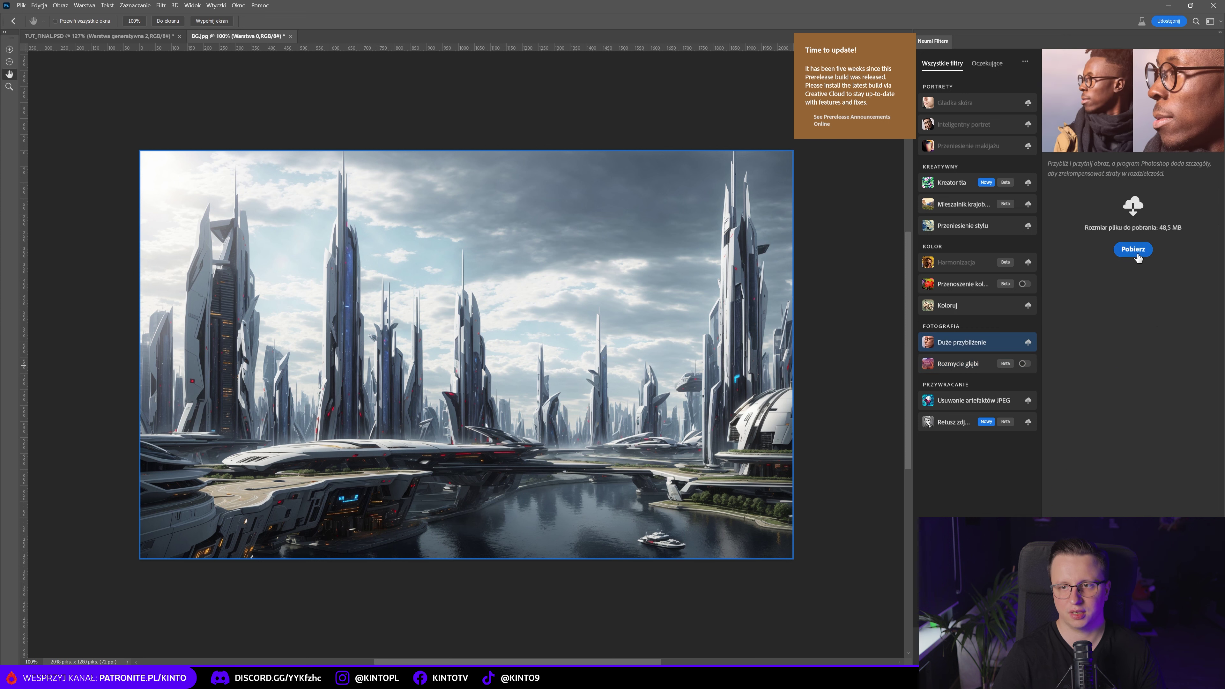
left_click(1018, 366)
left_click(1021, 365)
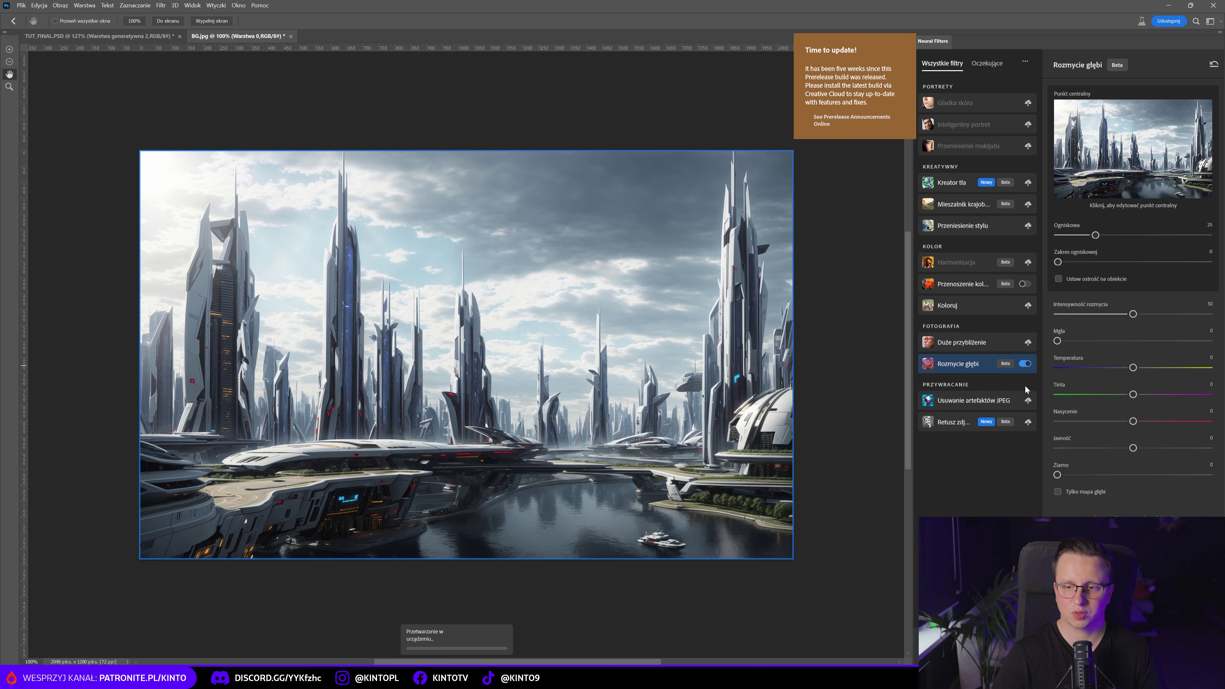
left_click(1059, 493)
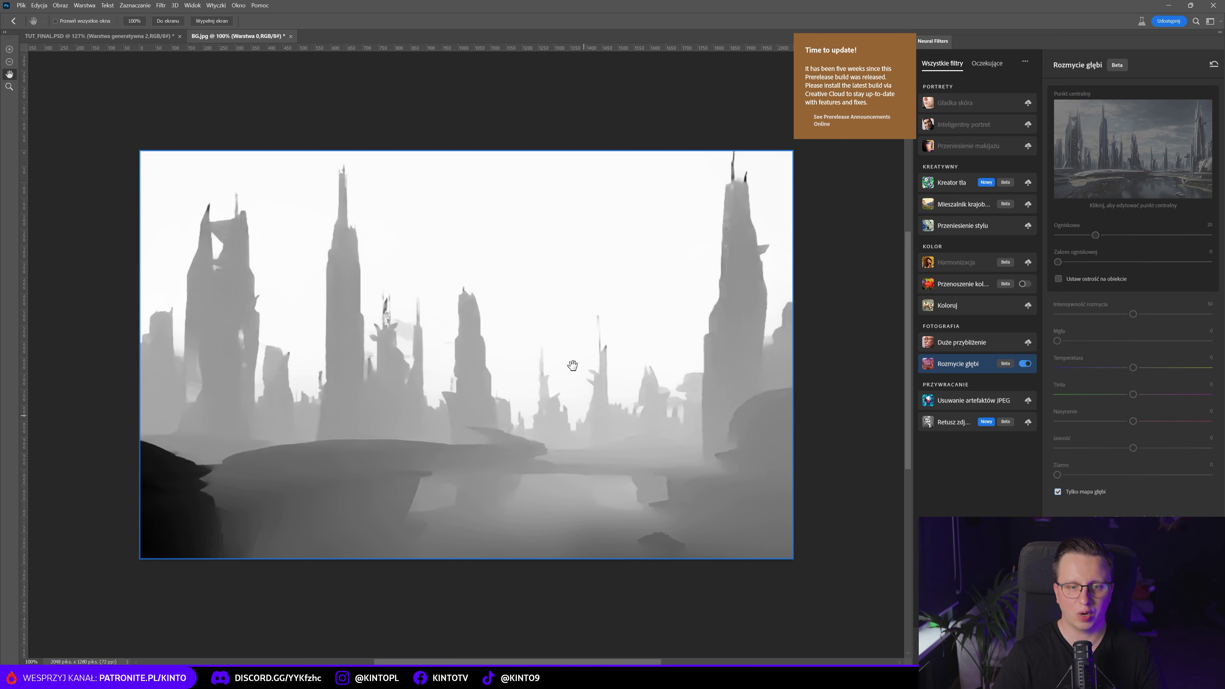
left_click(1058, 492)
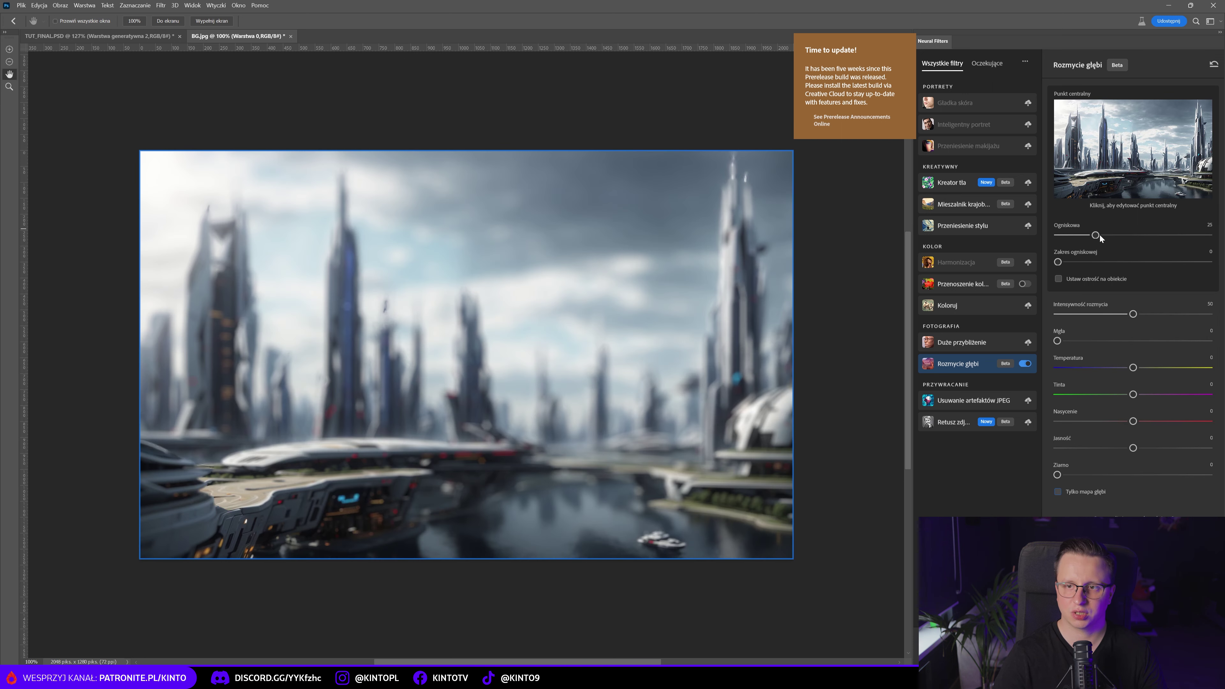
Step: Set focal distance 6 and focal range 44, and output only the depth map as a new layer
left_click_drag(1099, 234, 1044, 233)
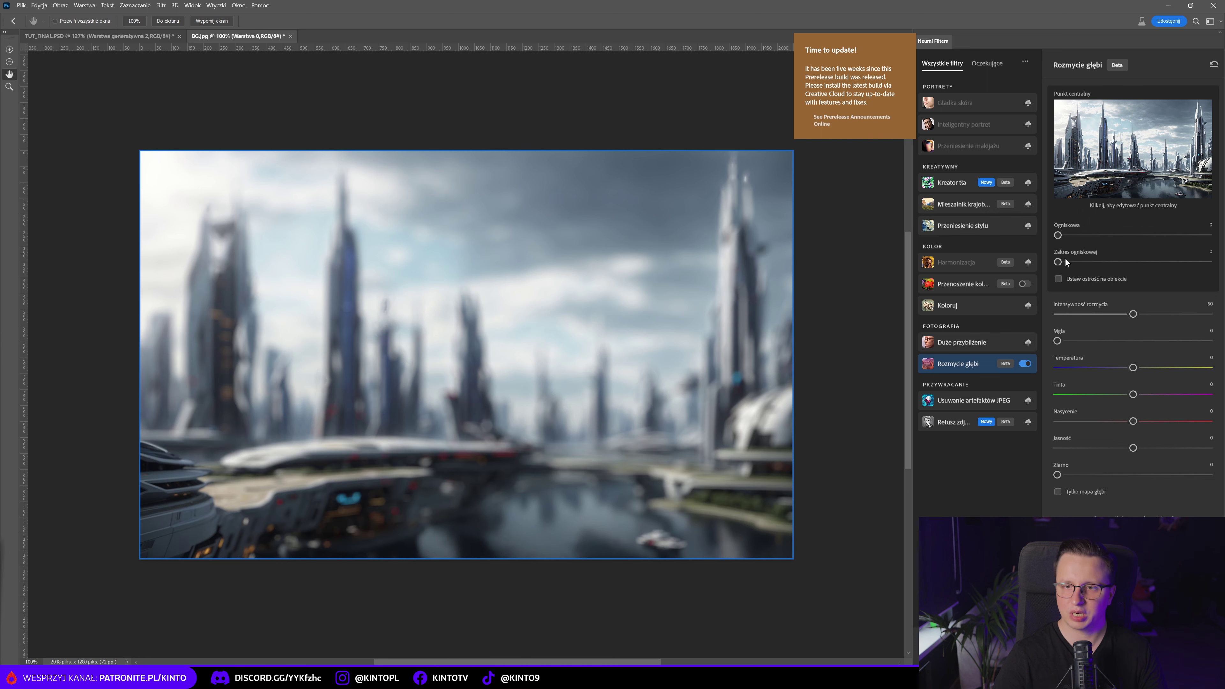
left_click_drag(1061, 261, 1106, 262)
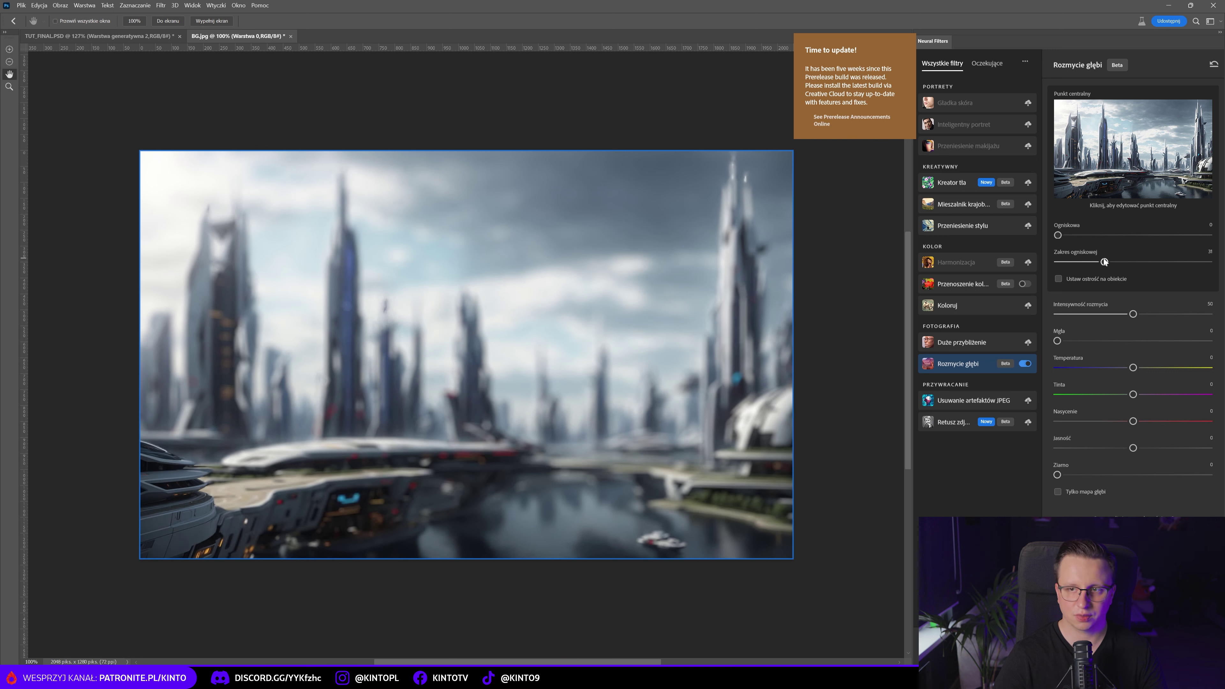
left_click_drag(1105, 261, 1114, 262)
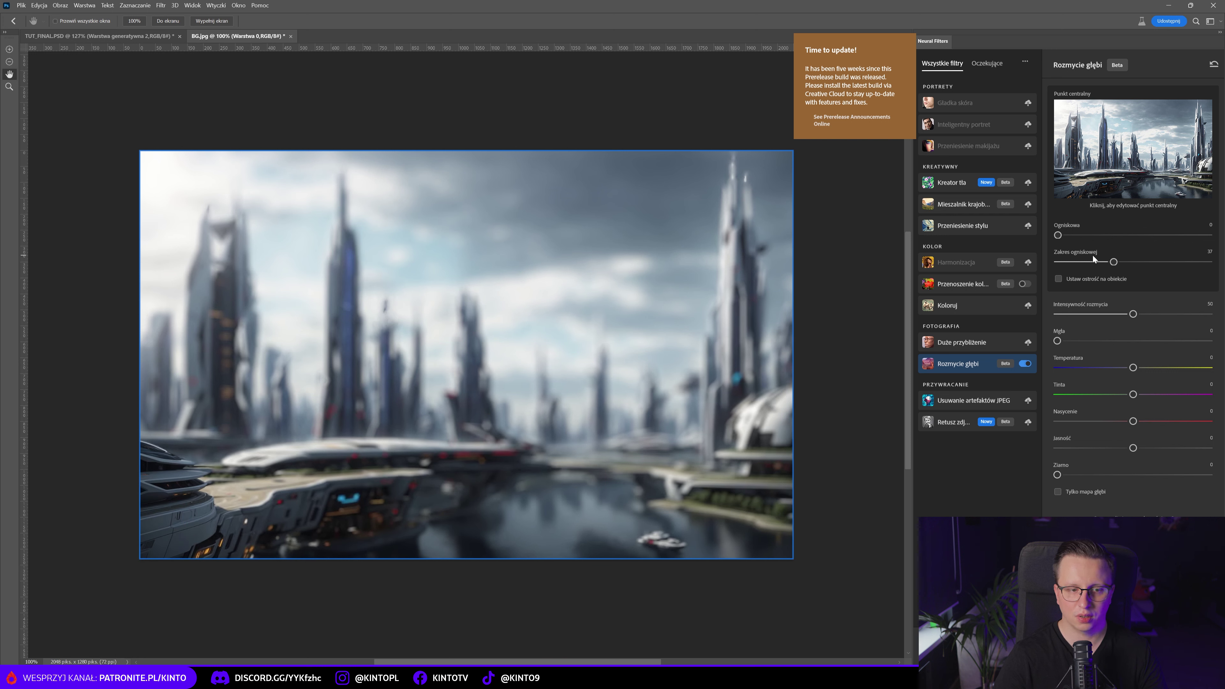
left_click_drag(1113, 261, 1124, 262)
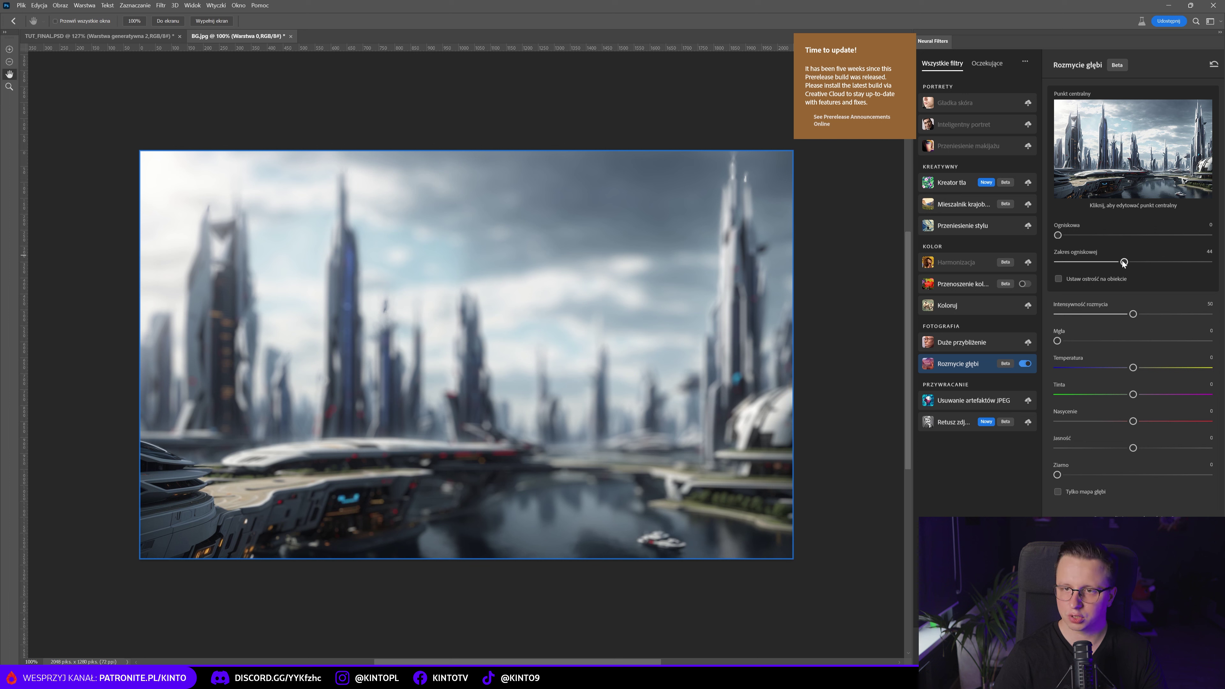
left_click_drag(1058, 236, 1067, 236)
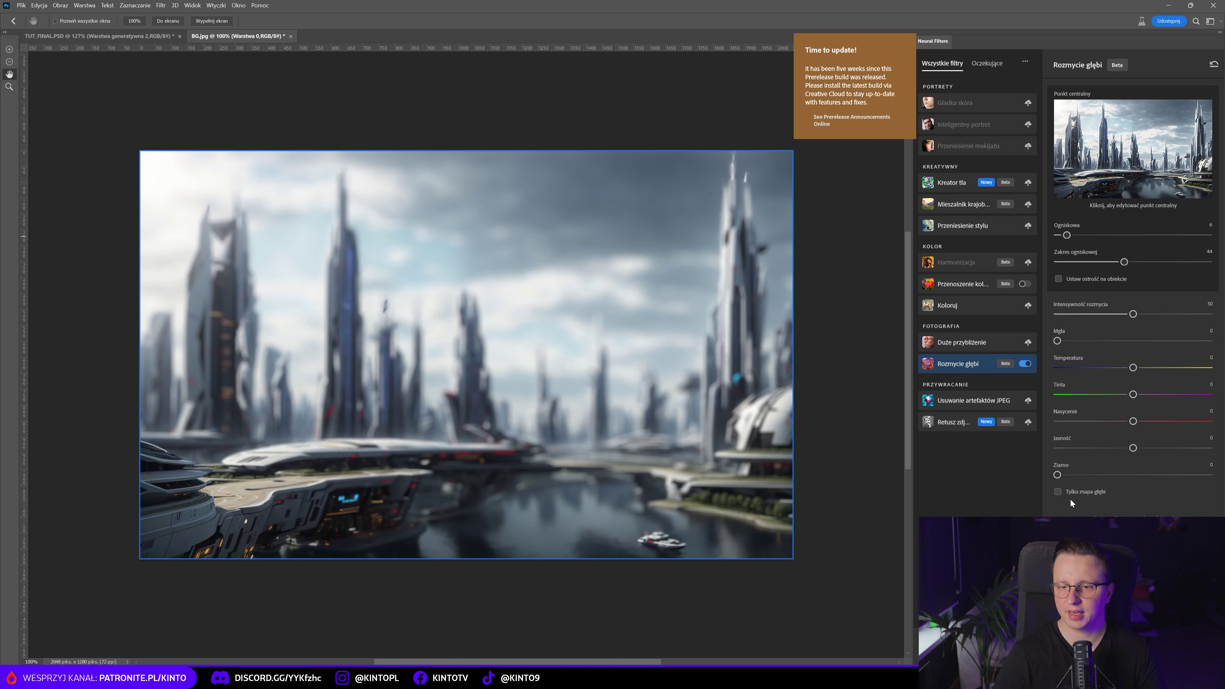
left_click(1057, 491)
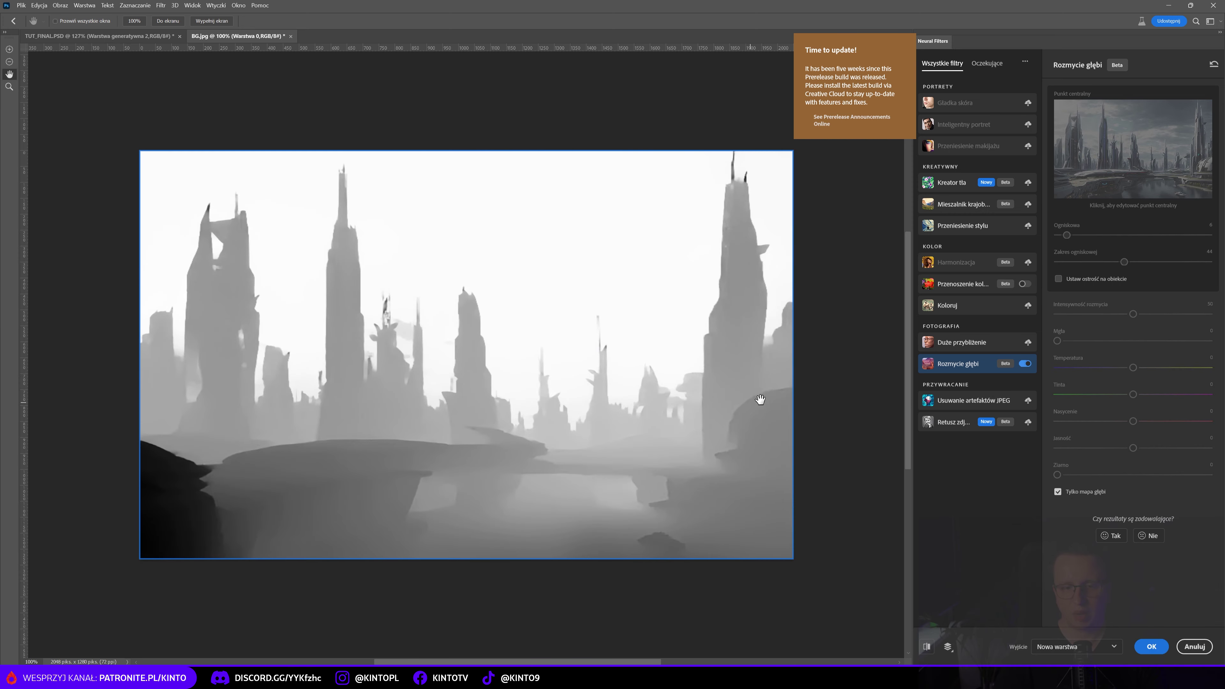
left_click(1152, 648)
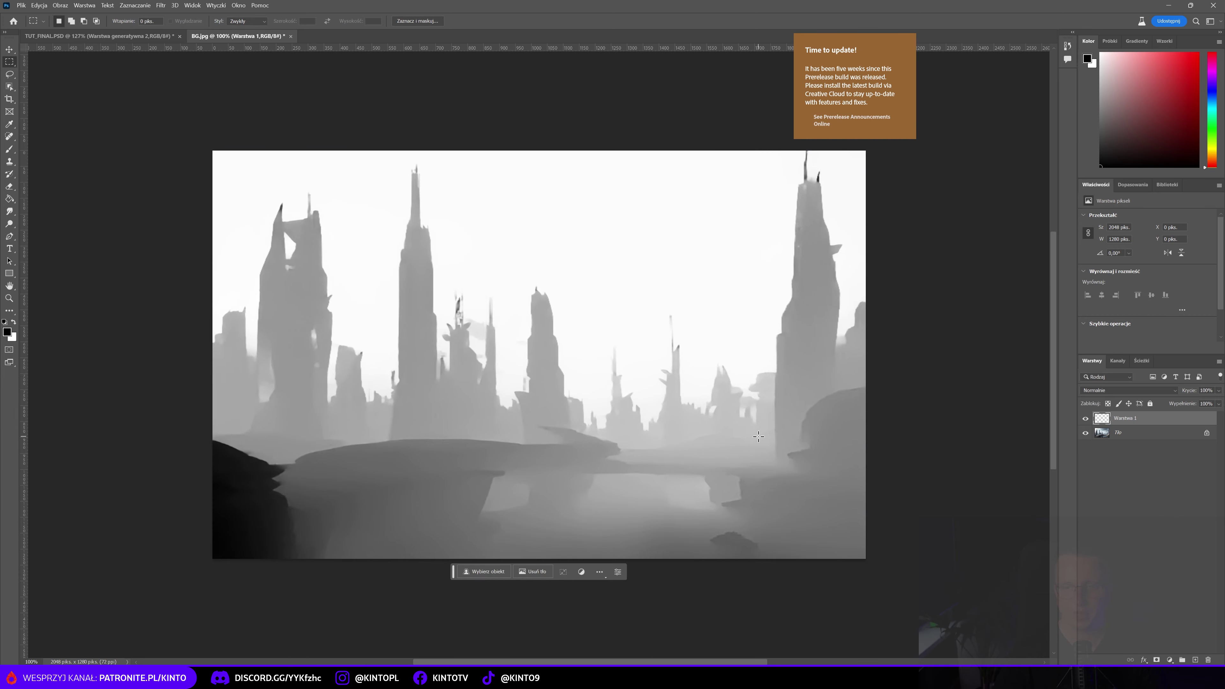
Step: Add a Levels adjustment to the depth map and raise its output black to about 136
left_click(1127, 186)
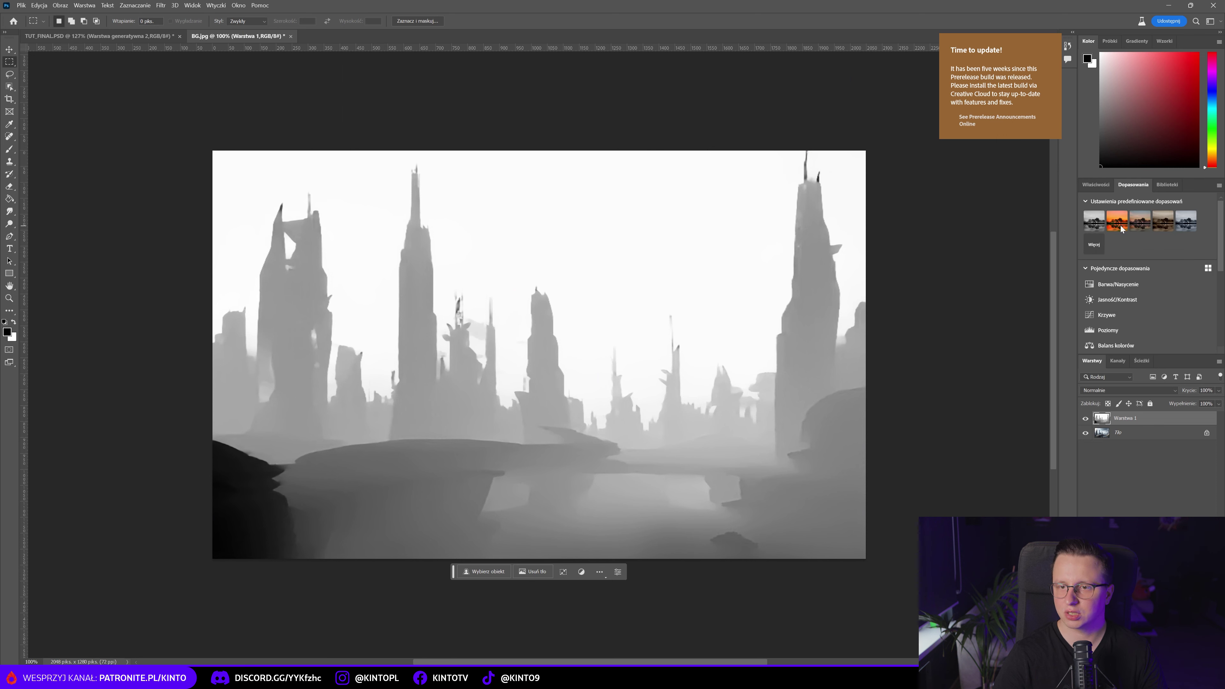
left_click(1109, 330)
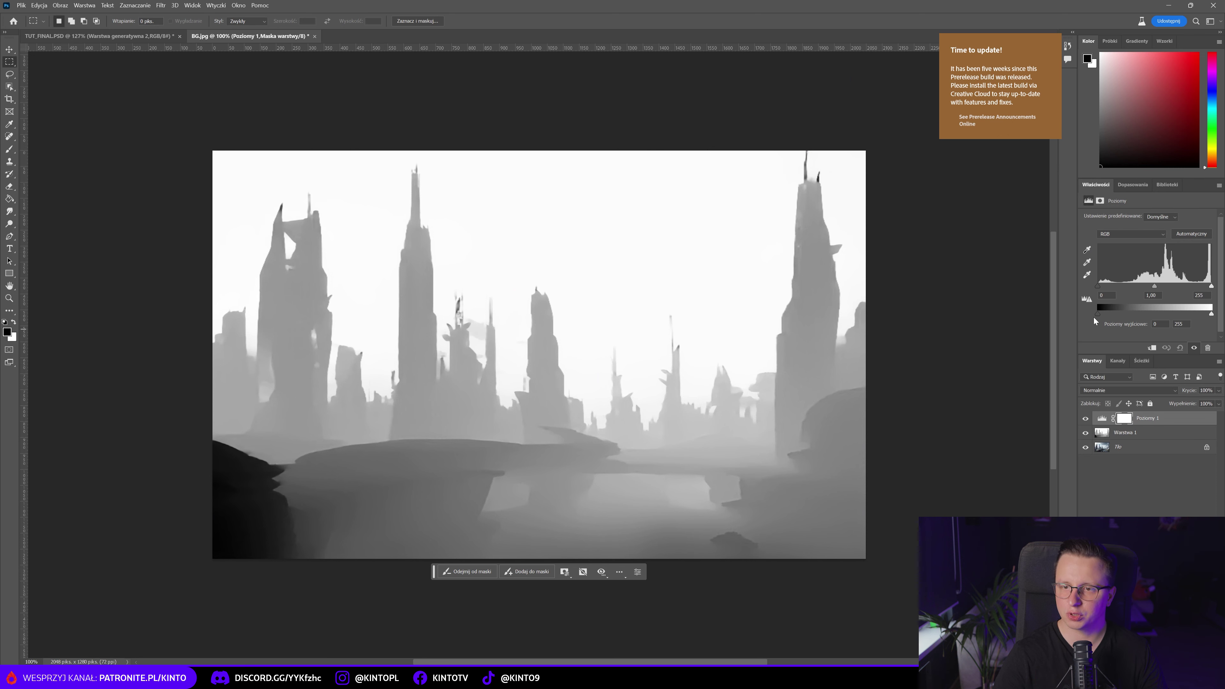
left_click_drag(1096, 314, 1138, 314)
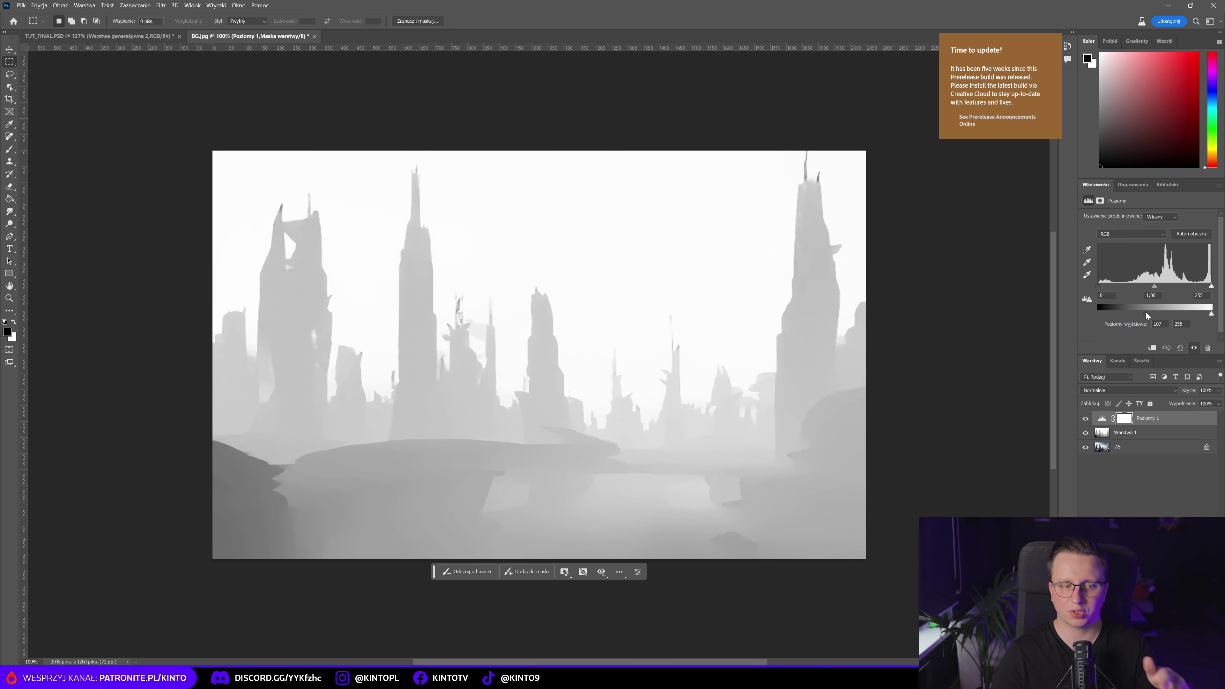
left_click_drag(1138, 313, 1049, 320)
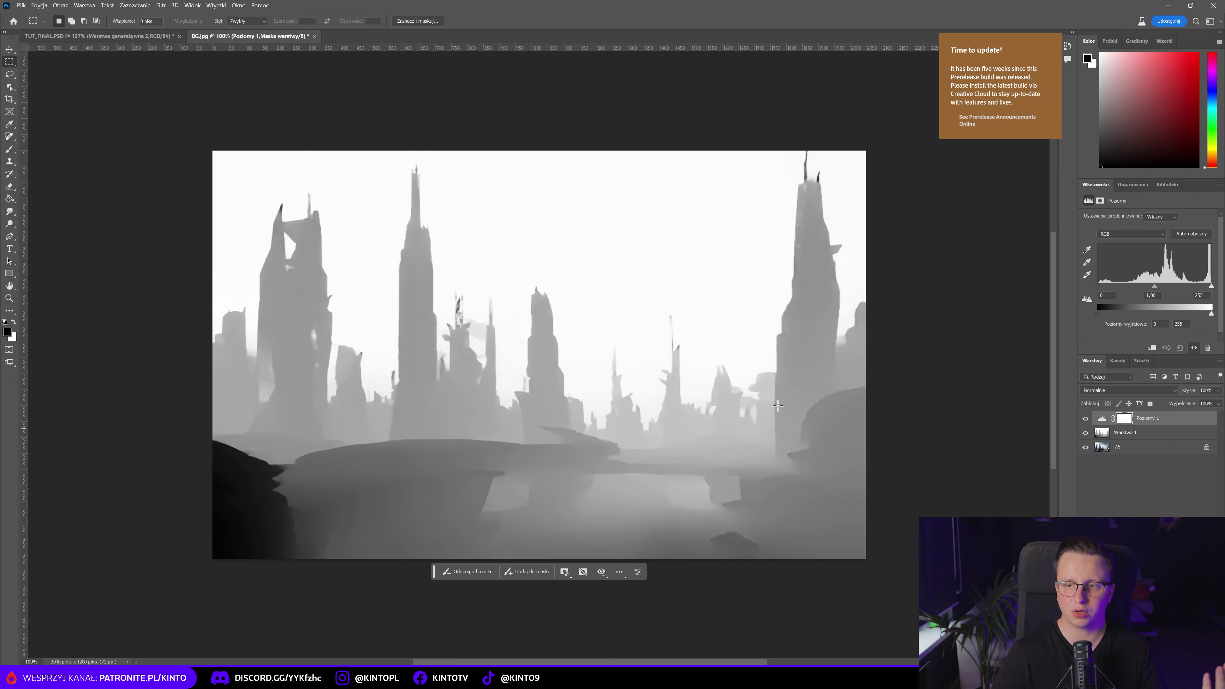
left_click_drag(1100, 315, 1139, 312)
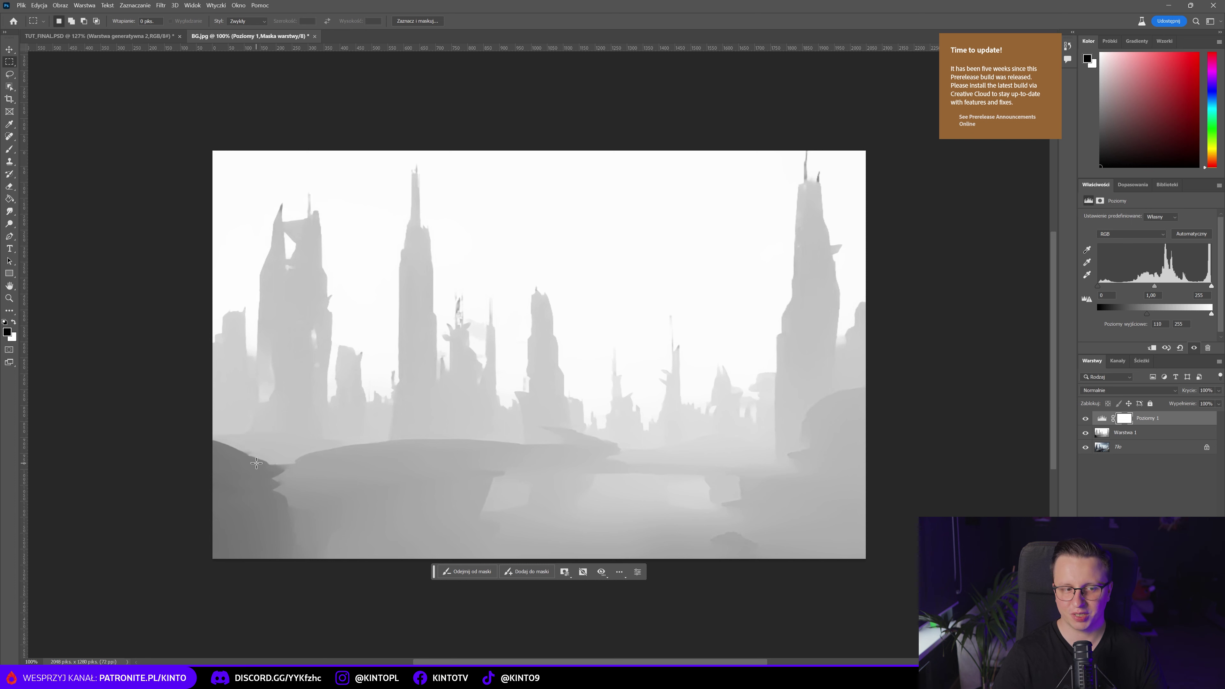
left_click_drag(1148, 311, 1160, 313)
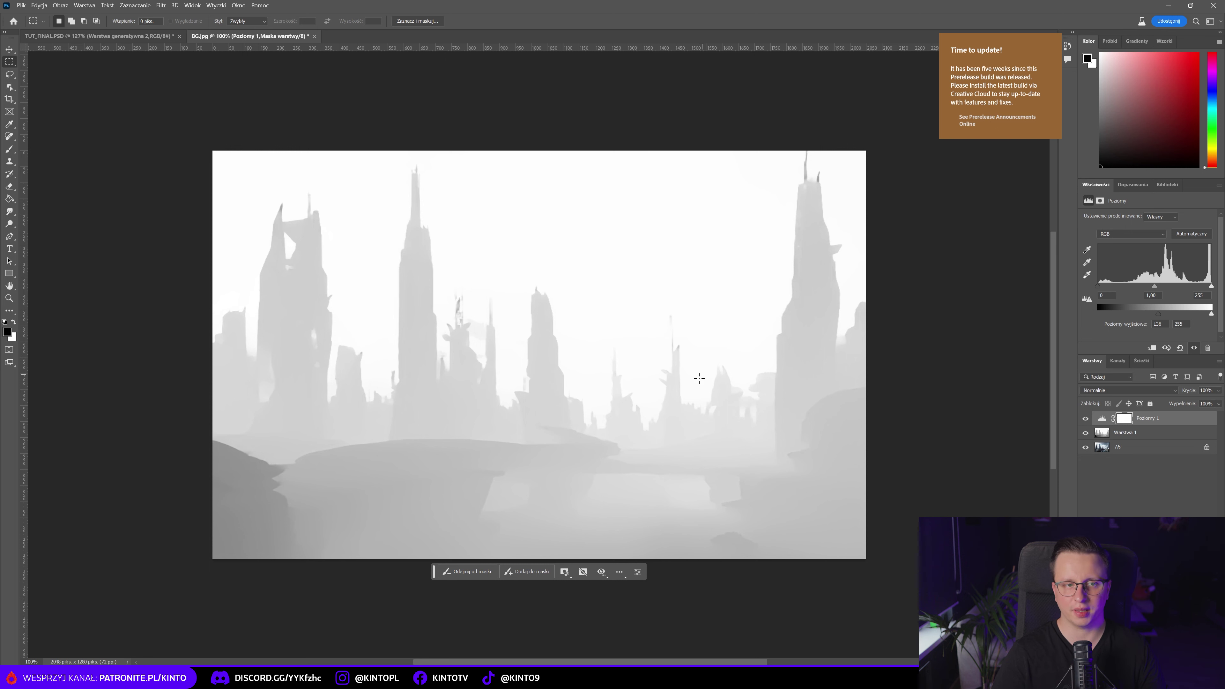
Step: Bring up the File > Export > Export As settings for the depth map
left_click(21, 6)
mouse_move(38, 166)
left_click(227, 175)
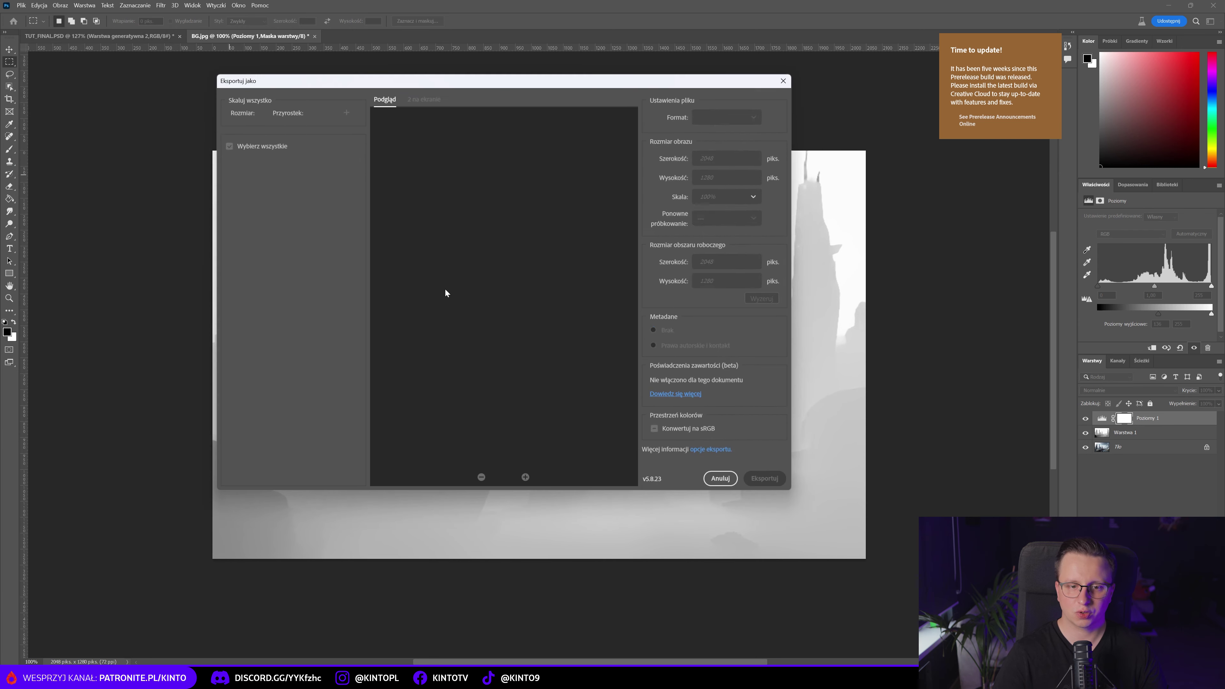
Step: Cancel the Photoshop export, delete V1a.mov from TUT_FINAL, and expand the ETAP 3 folder
left_click(721, 479)
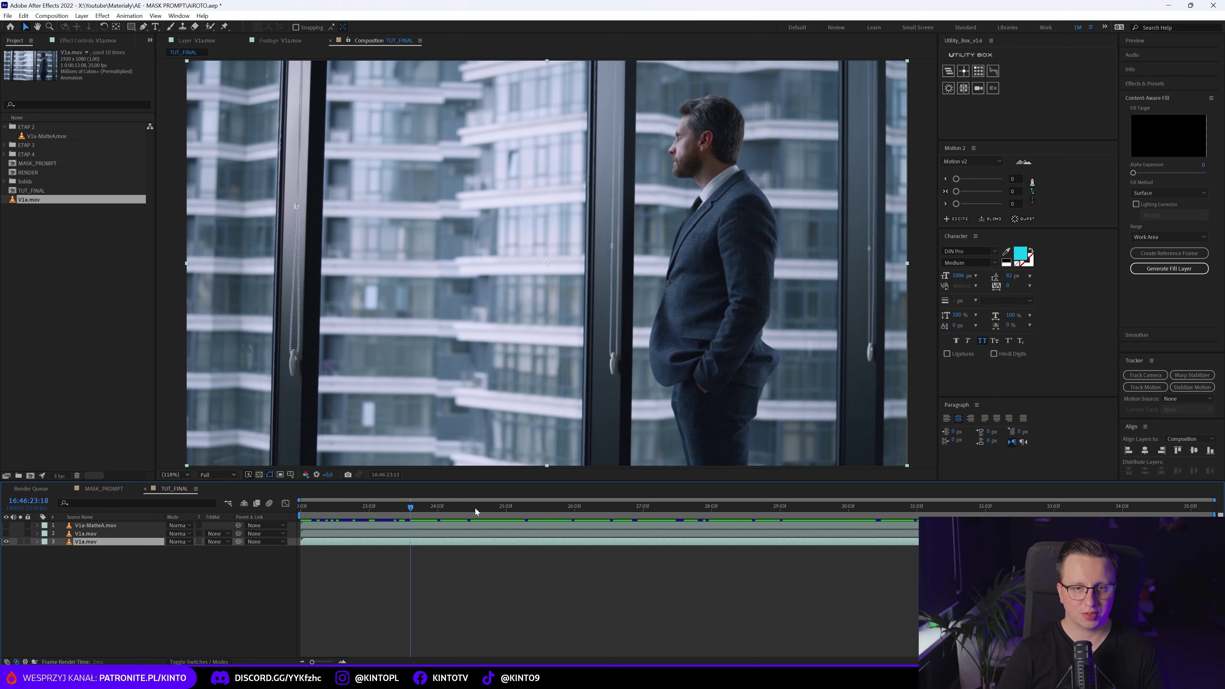
key("Delete")
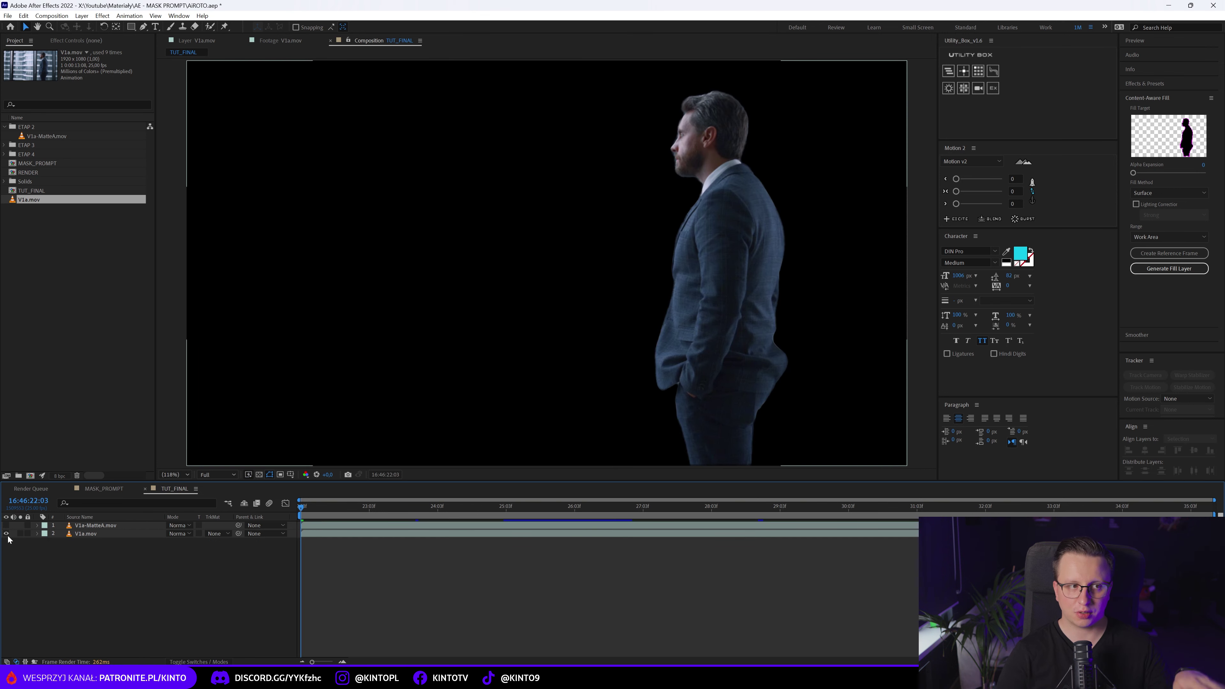
left_click(5, 127)
left_click(6, 137)
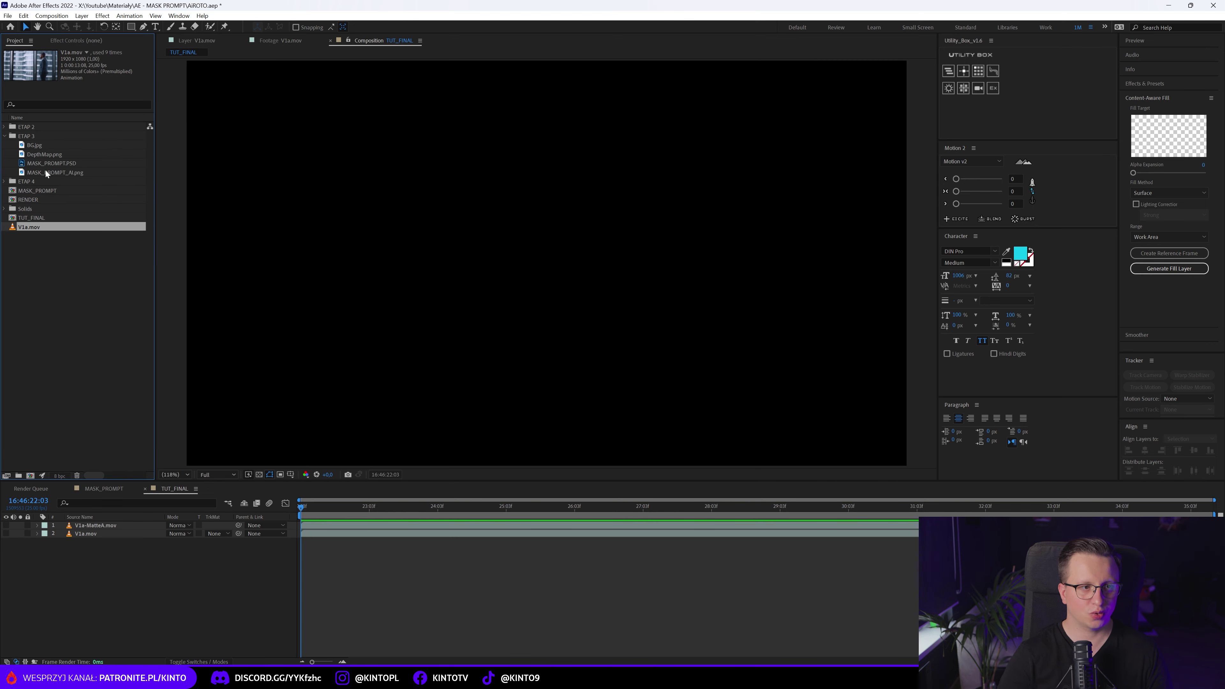
Step: Add MASK_PROMPT.PSD to TUT_FINAL, compare with the MASK_PROMPT comp, and delete the duplicate layer
left_click(57, 173)
left_click_drag(55, 164, 96, 543)
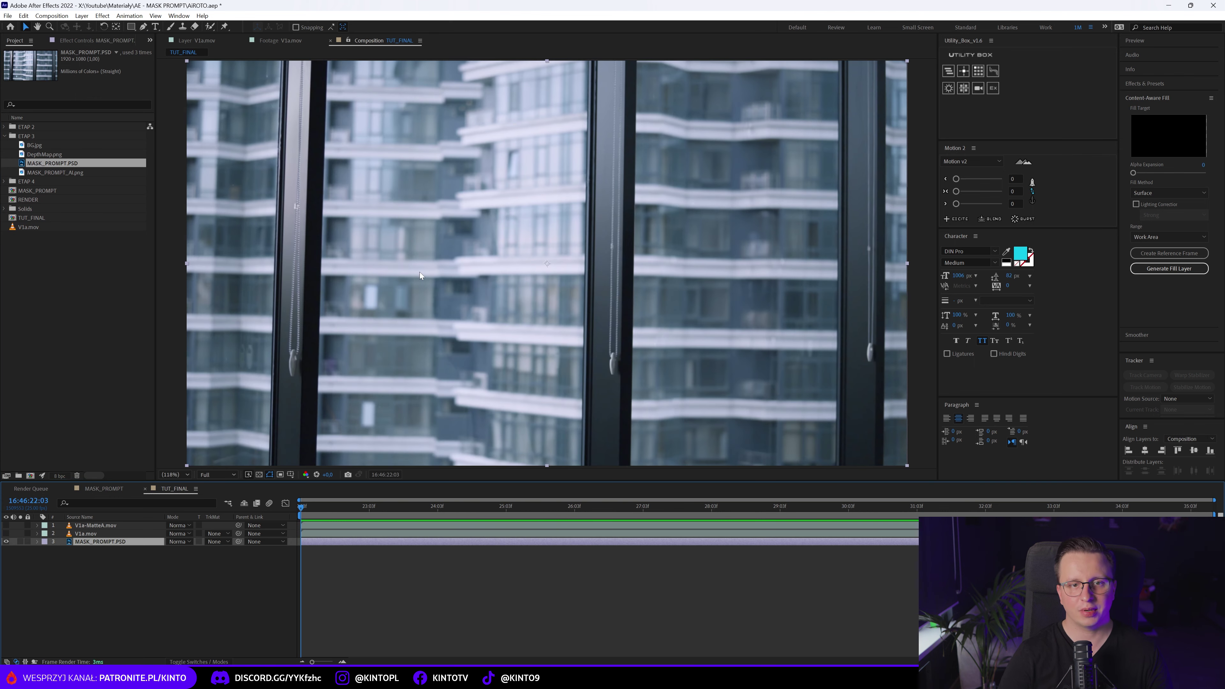
scroll(446, 266, "down", 1)
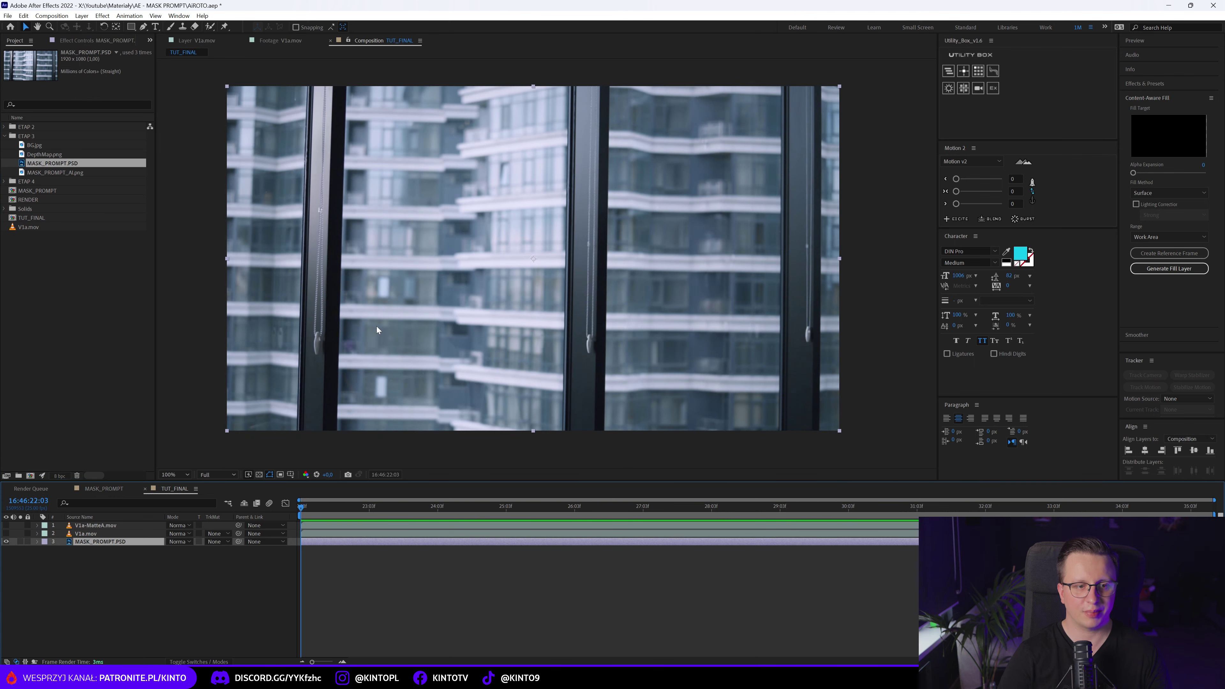
scroll(359, 339, "down", 2)
scroll(326, 340, "up", 2)
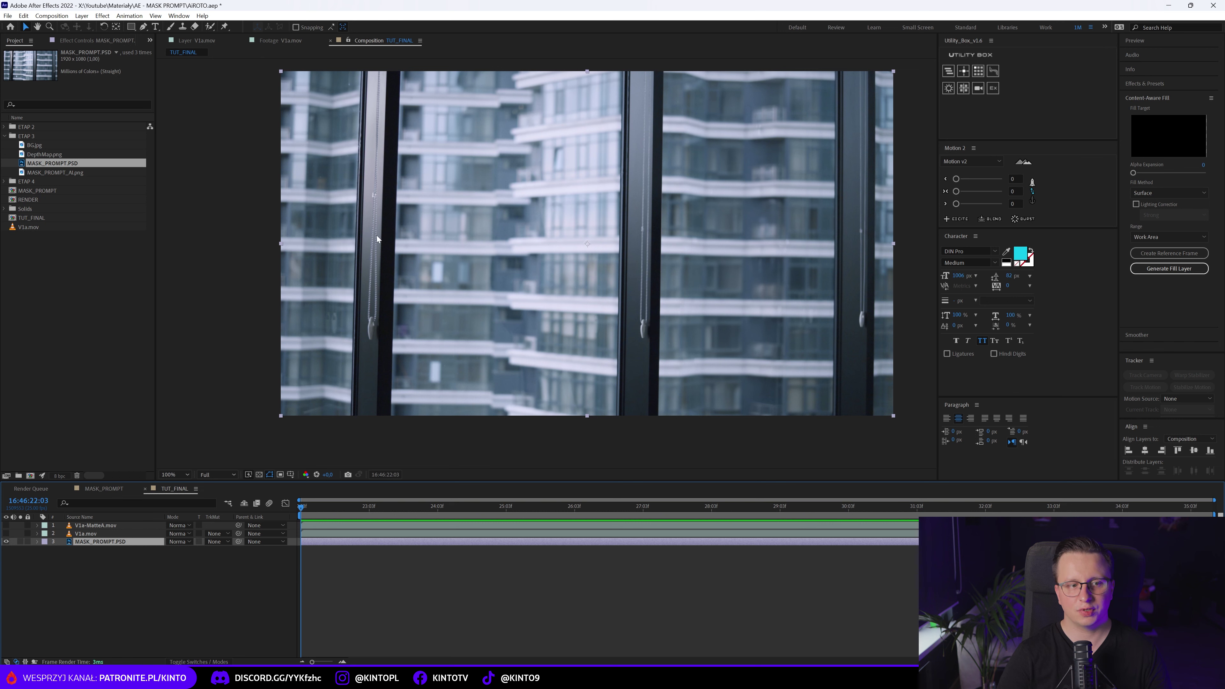
left_click(97, 488)
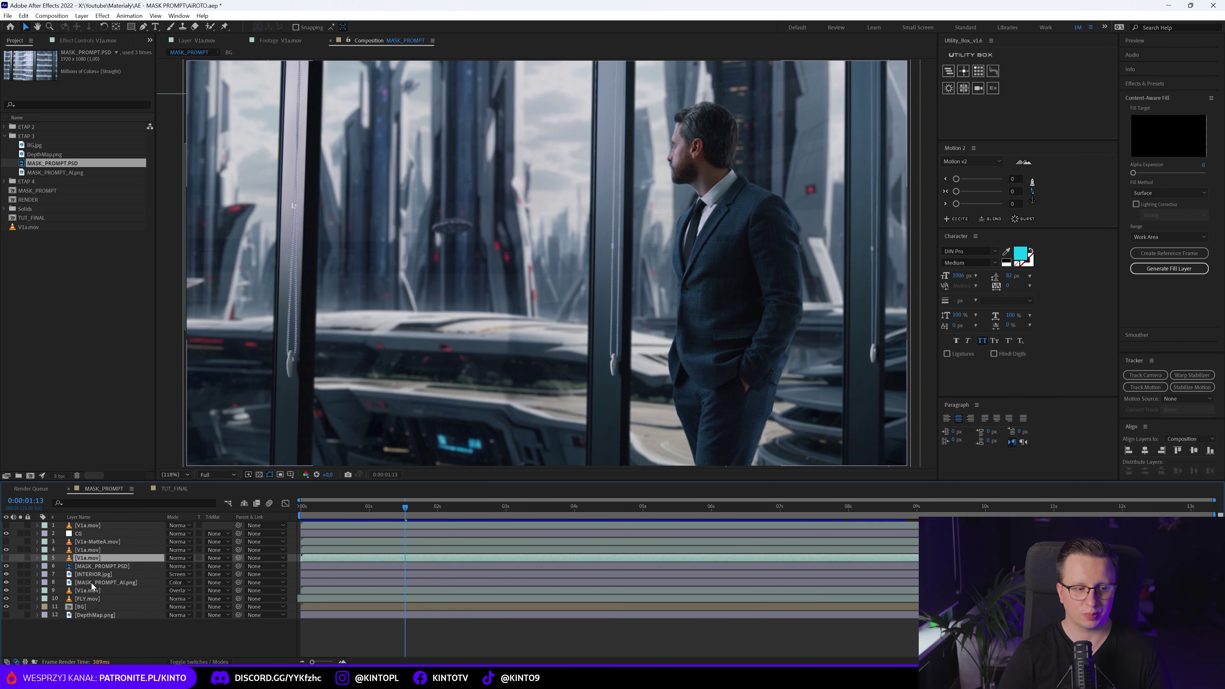
left_click(103, 566)
left_click(177, 489)
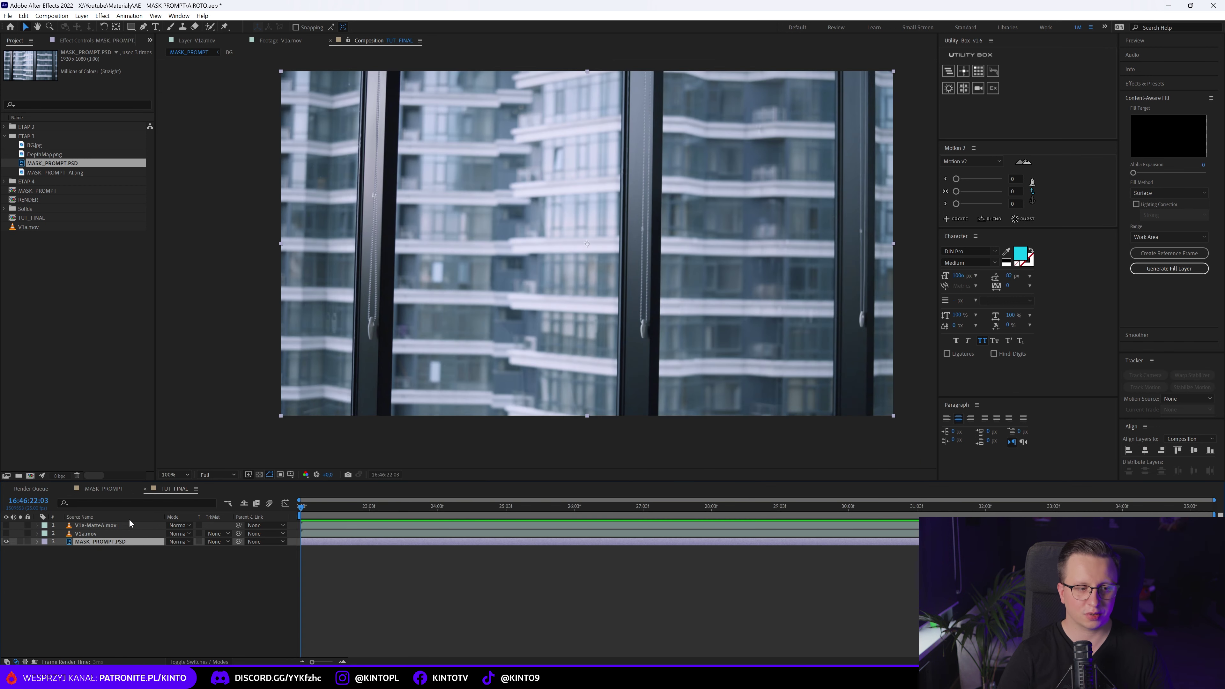
left_click(83, 541)
left_click(94, 549)
key("Delete")
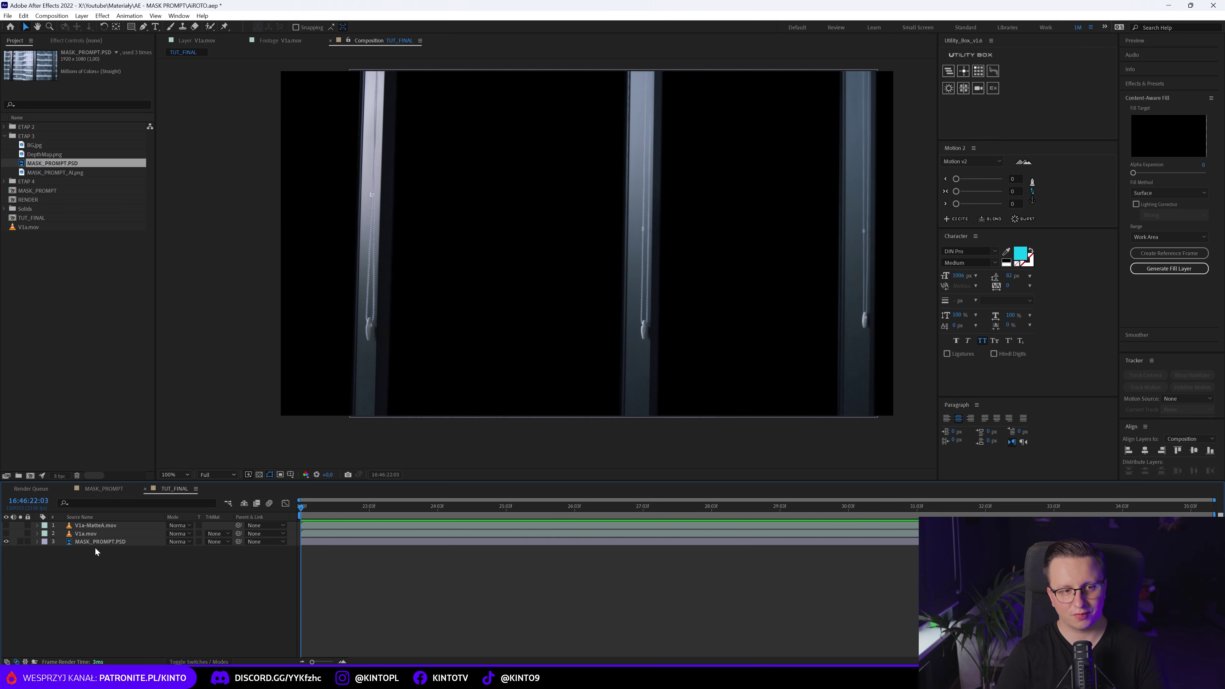
Step: Briefly show then hide the keyed man, and select the MASK_PROMPT window-frame layer
left_click(589, 449)
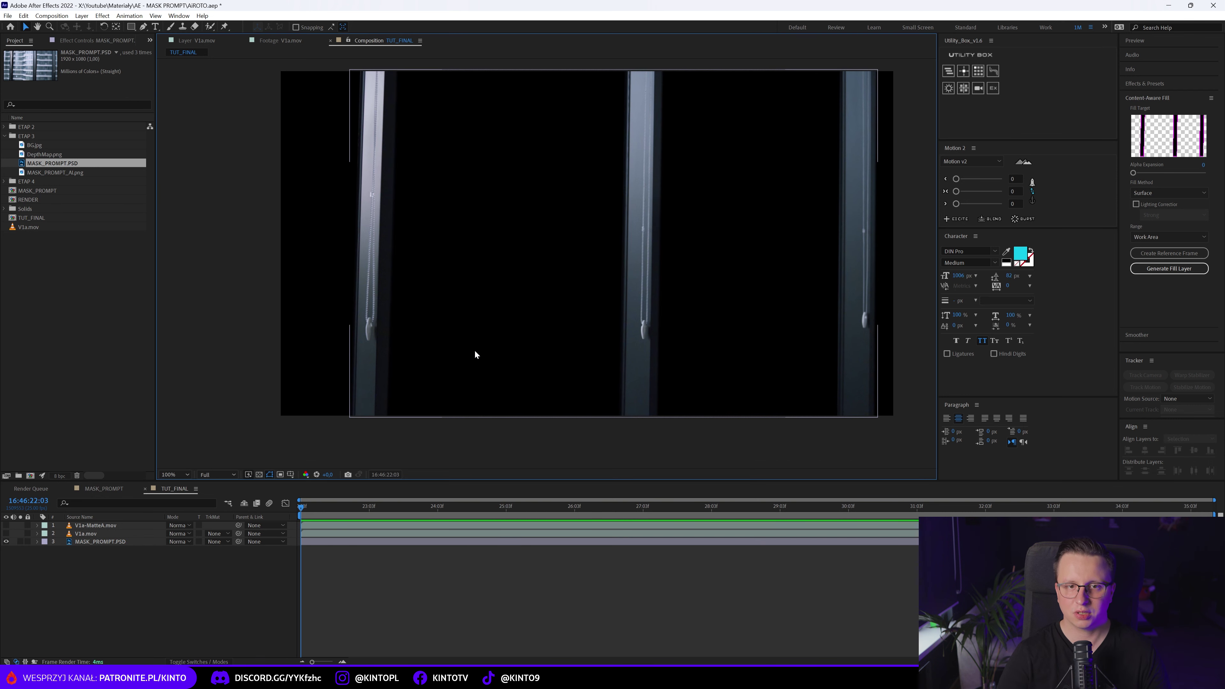
scroll(575, 301, "down", 2)
scroll(489, 185, "up", 2)
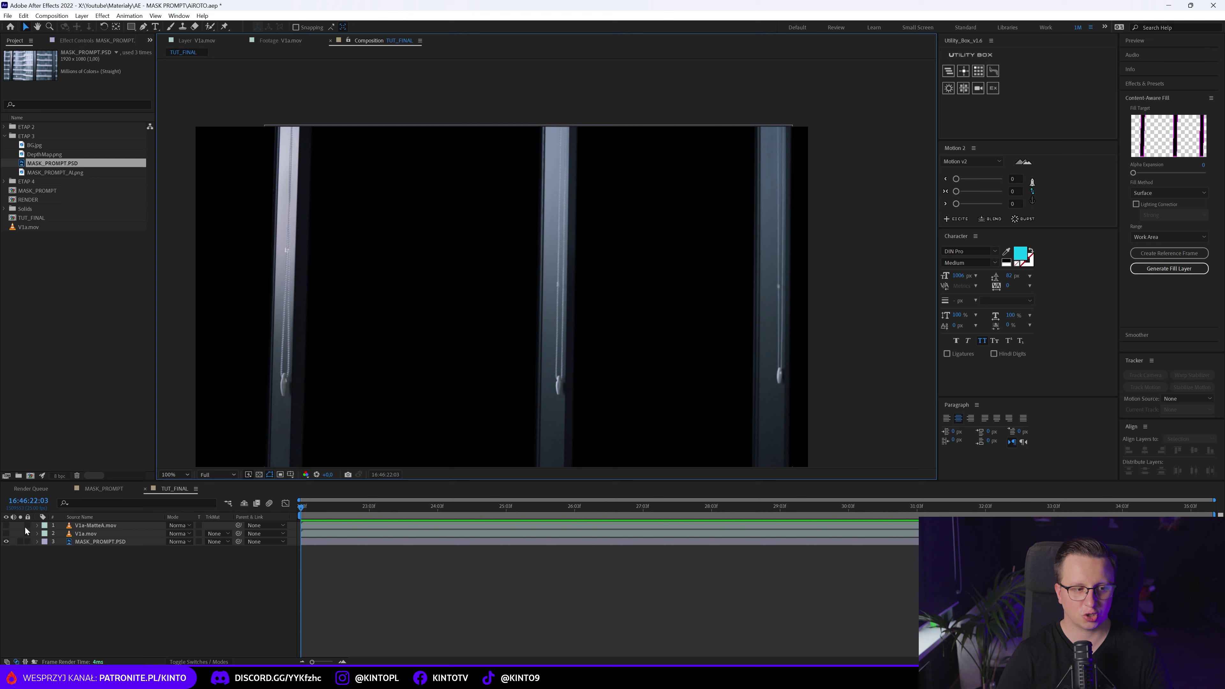
left_click(6, 534)
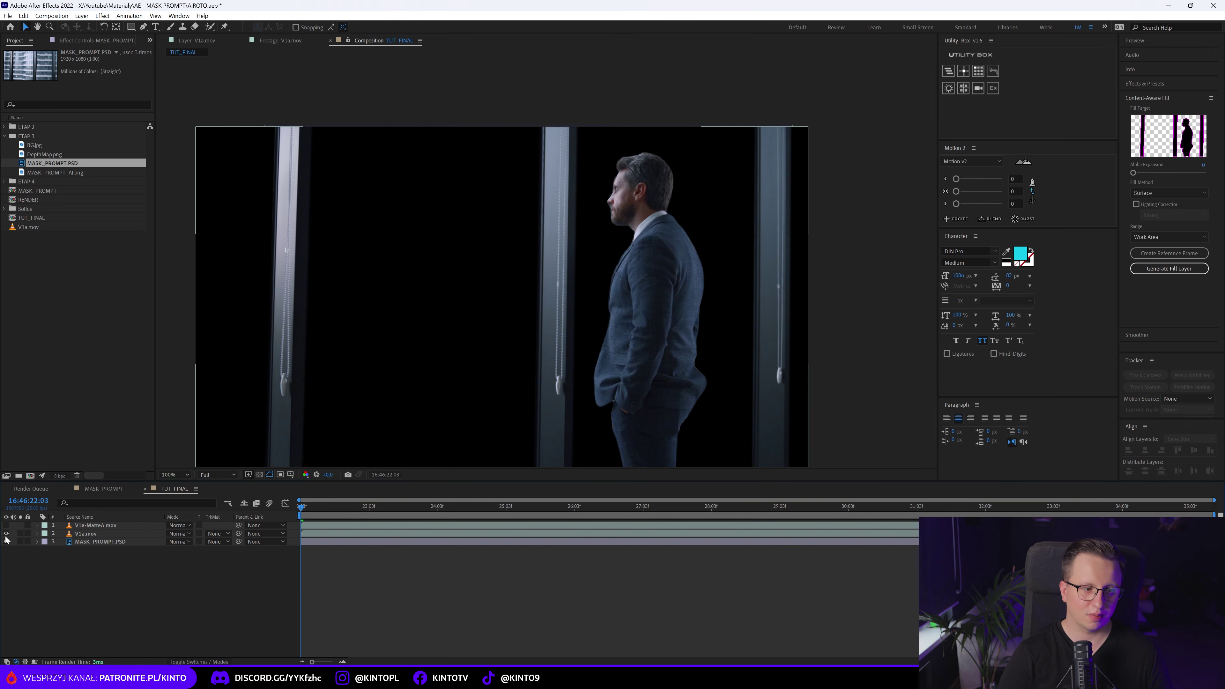
left_click(6, 534)
left_click(107, 544)
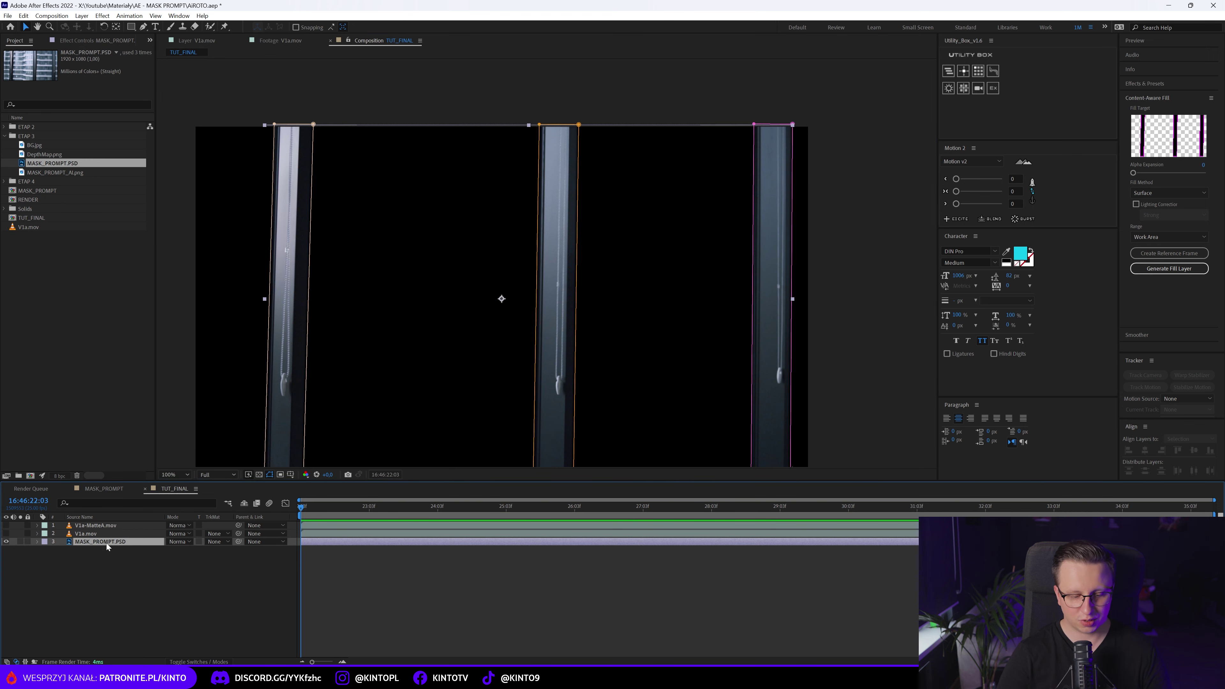
Step: Reveal the MASK_PROMPT layer's masks and fit the composition in the viewer
key("m")
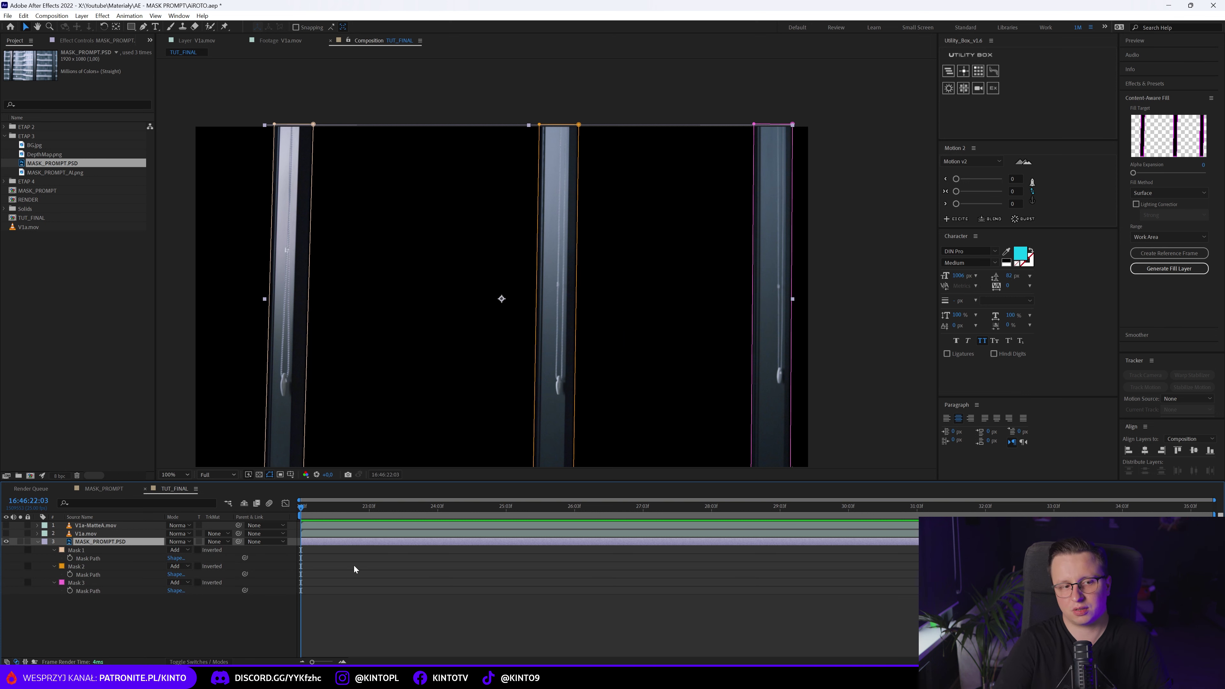
scroll(509, 285, "down", 1)
scroll(510, 332, "up", 1)
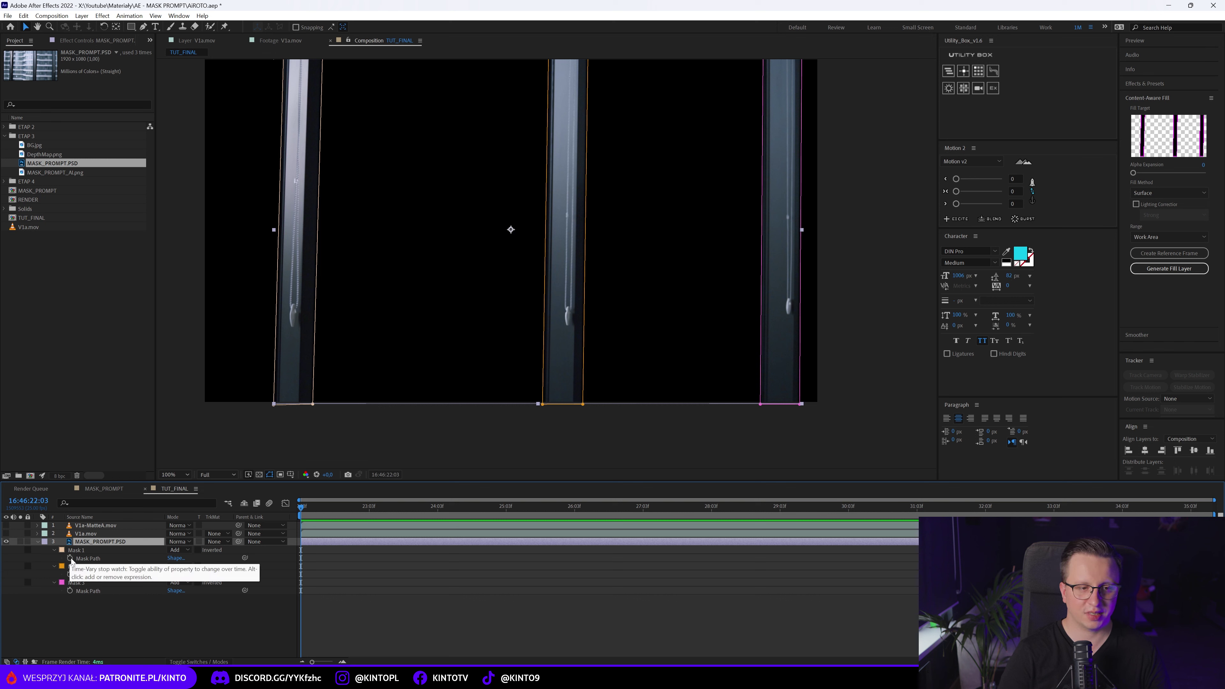
left_click(175, 475)
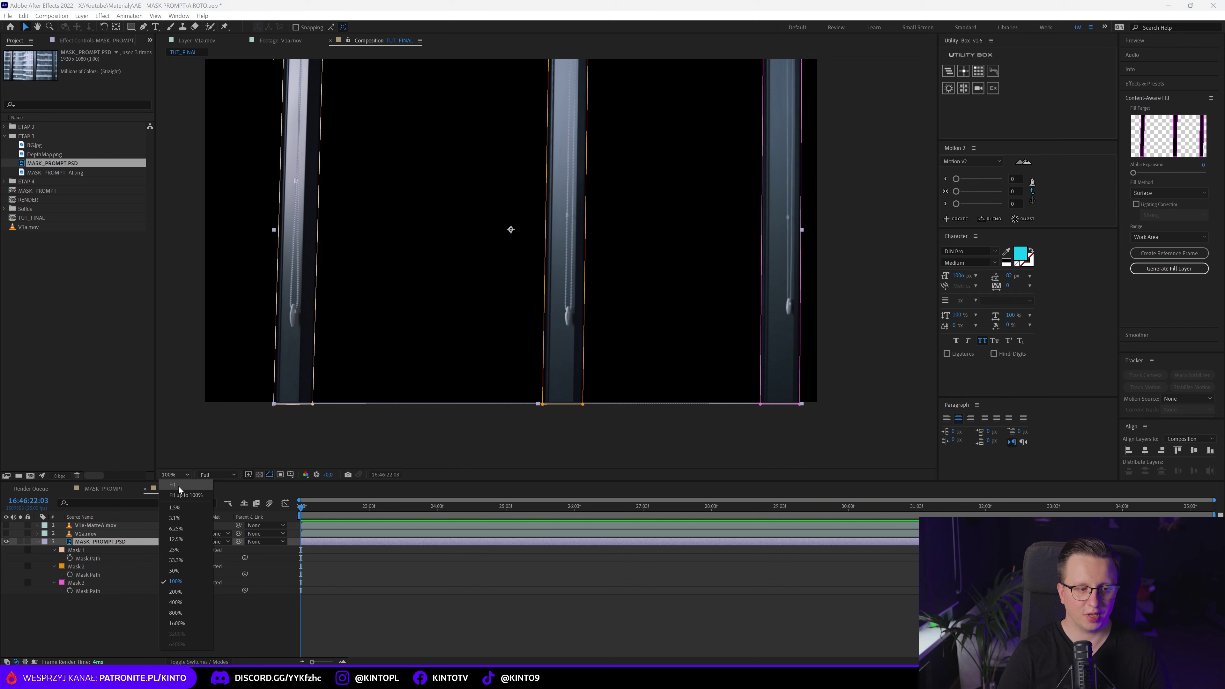
left_click(179, 484)
Step: Make the keyed man visible and add BG.jpg as the bottom layer, viewer at 100%
left_click(66, 618)
left_click(38, 541)
left_click(6, 534)
left_click_drag(34, 145, 118, 567)
key("/")
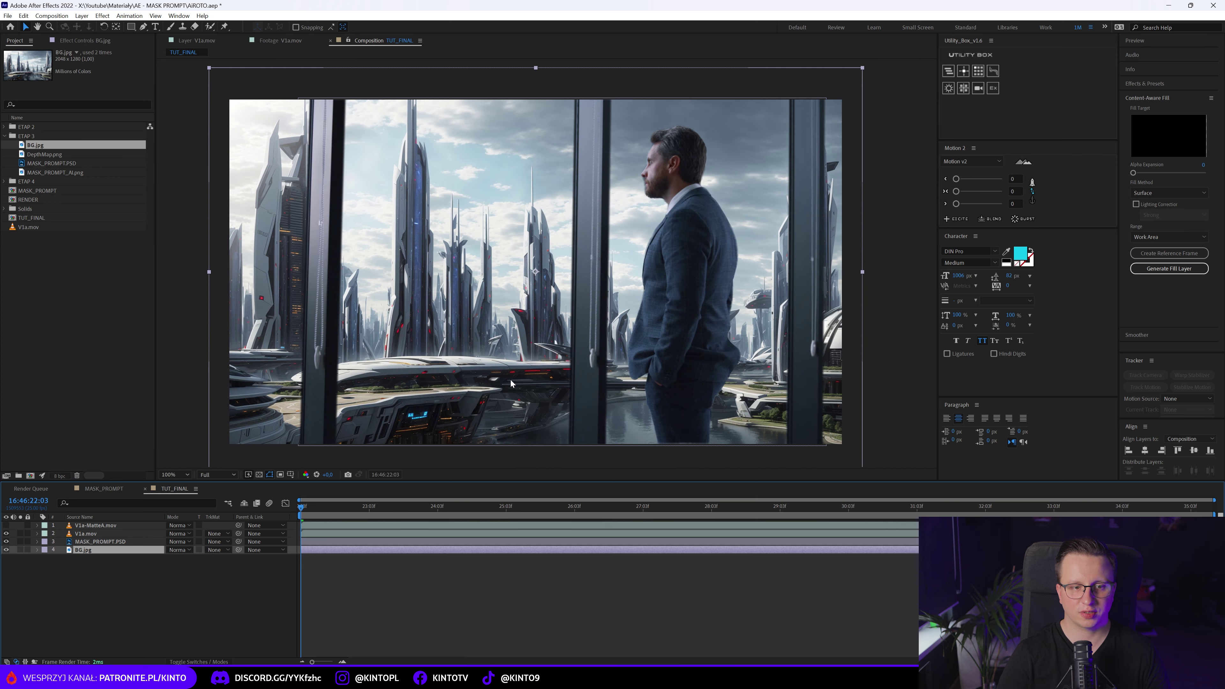
Step: Mirror the city background horizontally by setting its Scale X to -100
left_click_drag(489, 371, 515, 324)
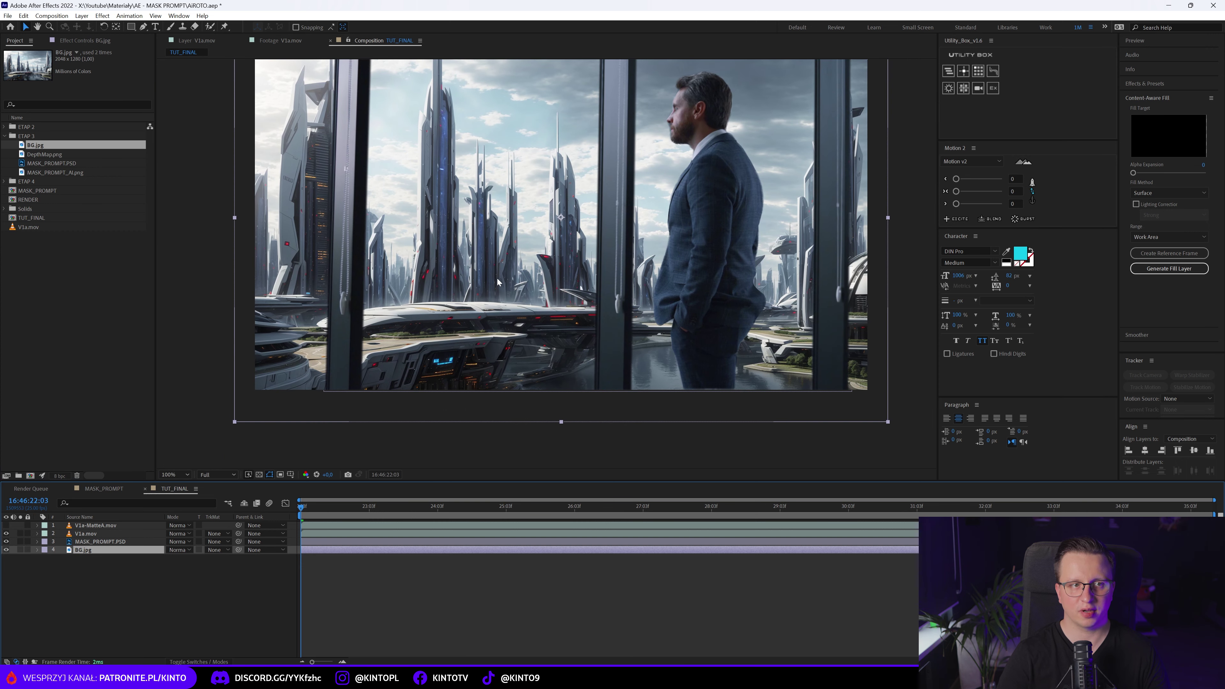
left_click(272, 42)
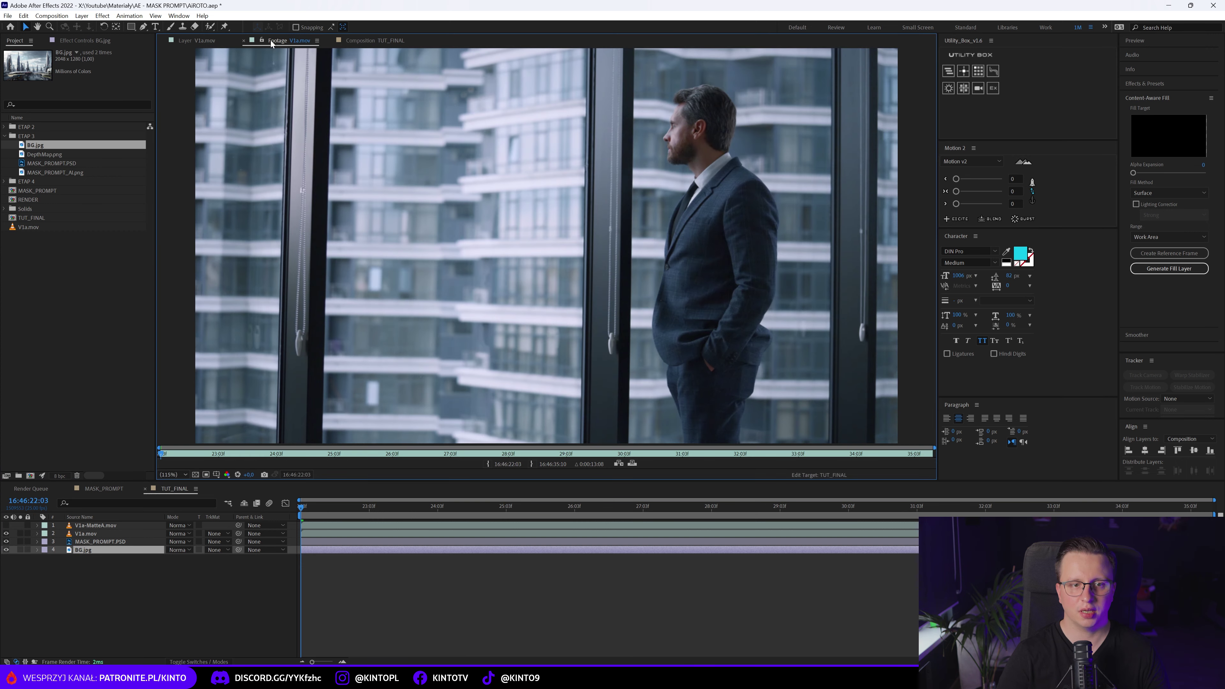
left_click(398, 41)
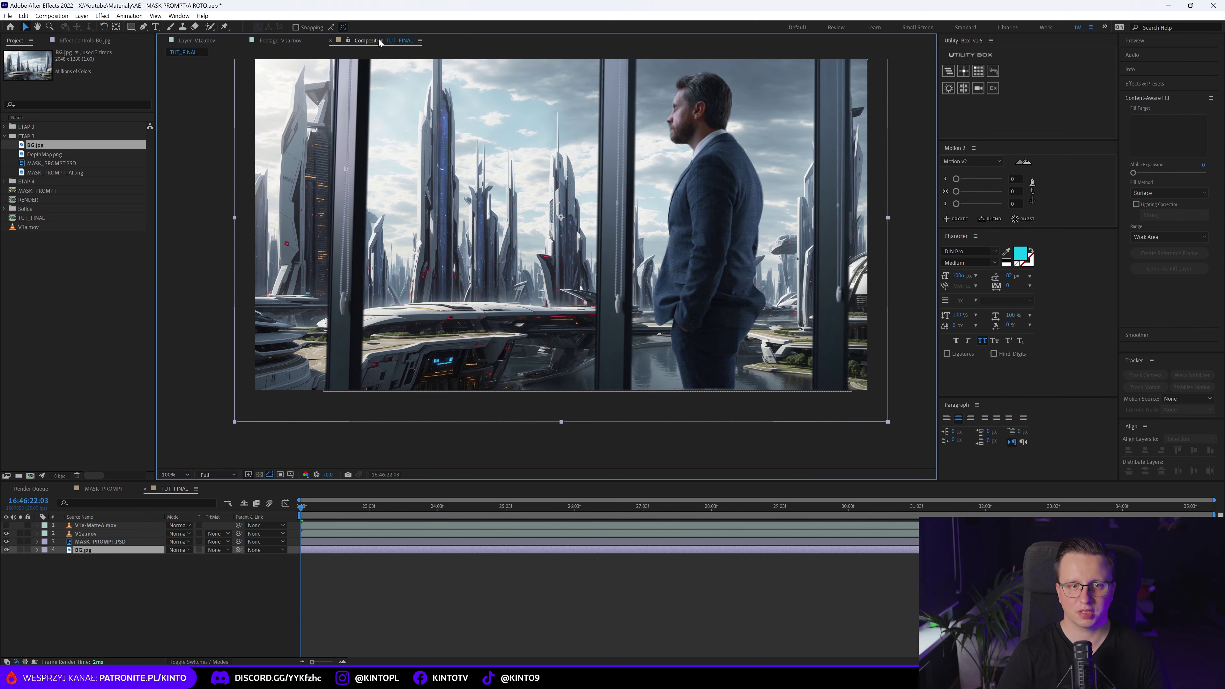
key("s")
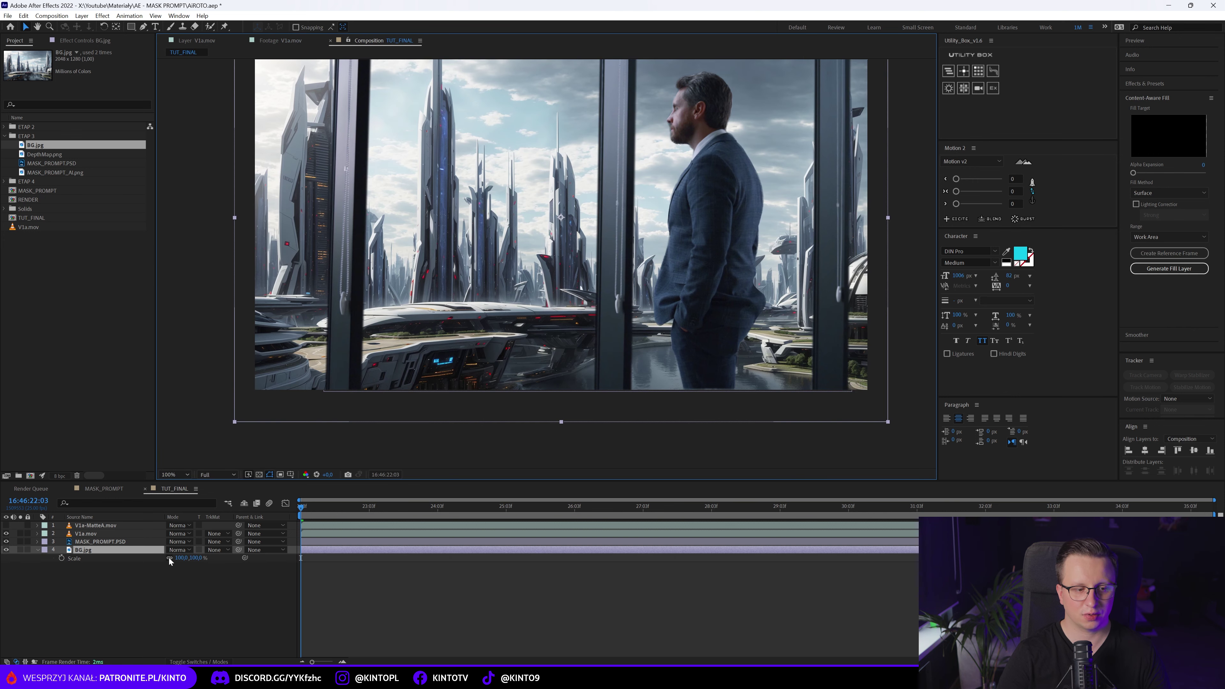
left_click(179, 558)
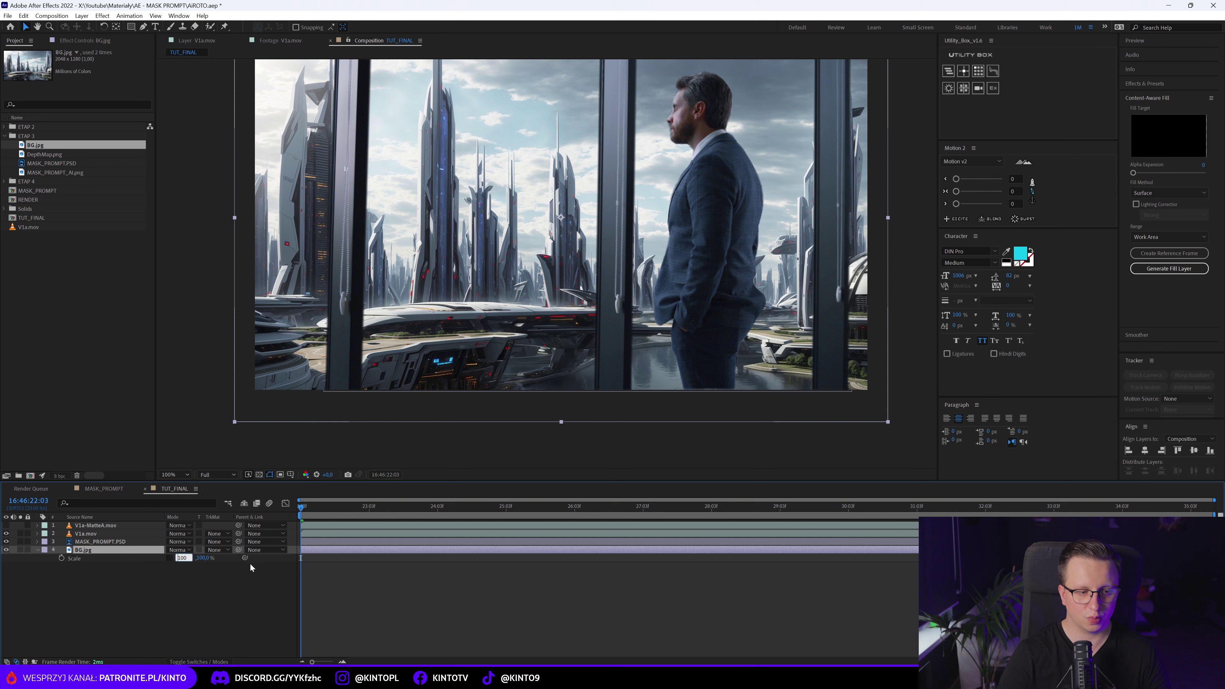
type("-")
key("Return")
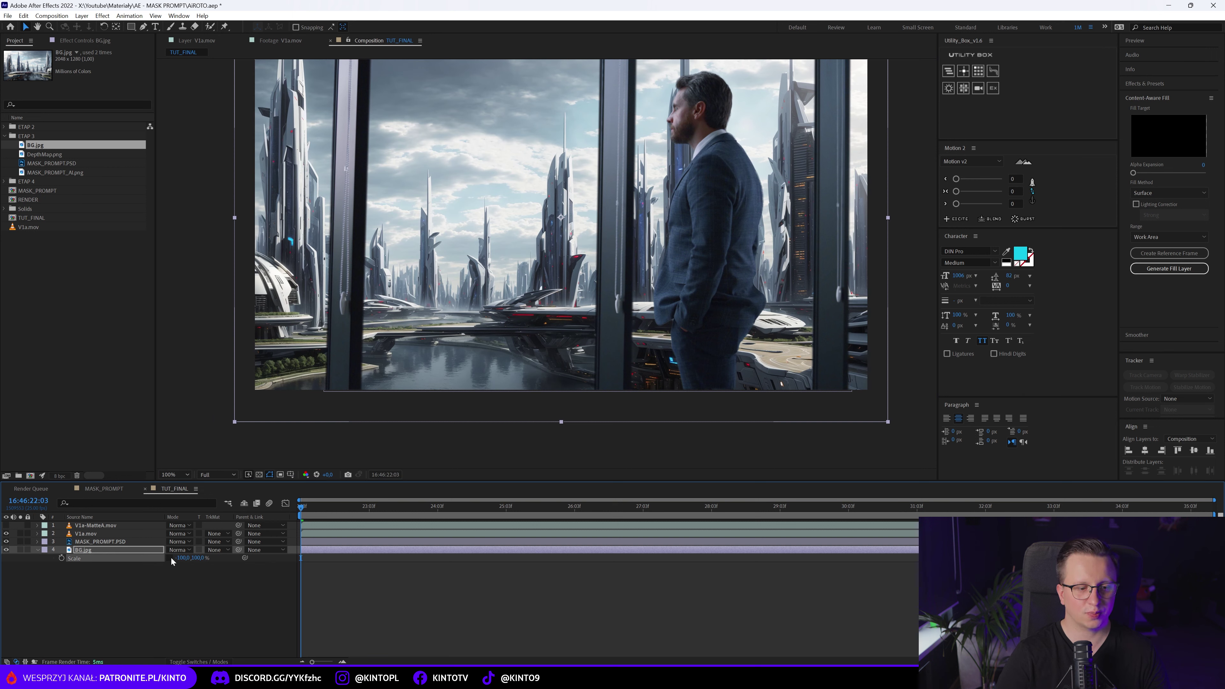
Step: Scale the city background to 164% and position it to cover the black strip, checking later frames
mouse_move(184, 563)
left_mouse_down()
mouse_move(121, 546)
mouse_move(242, 498)
left_mouse_up()
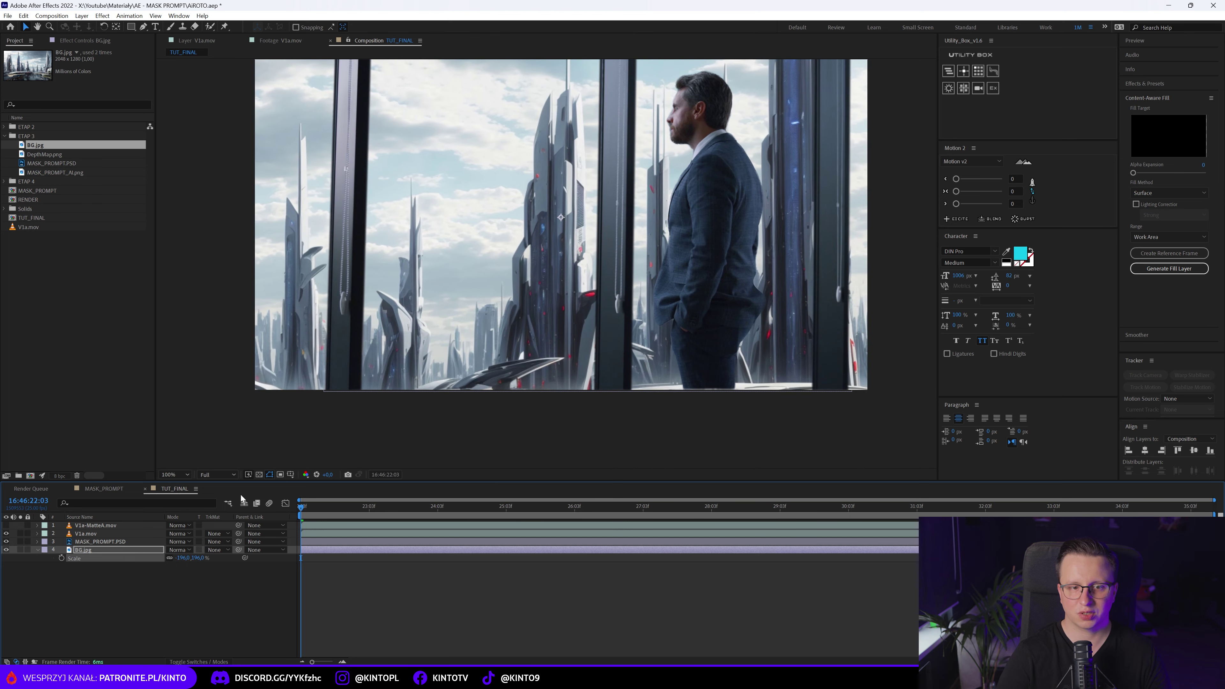
mouse_move(755, 343)
left_mouse_down()
mouse_move(399, 222)
mouse_move(426, 191)
left_mouse_up()
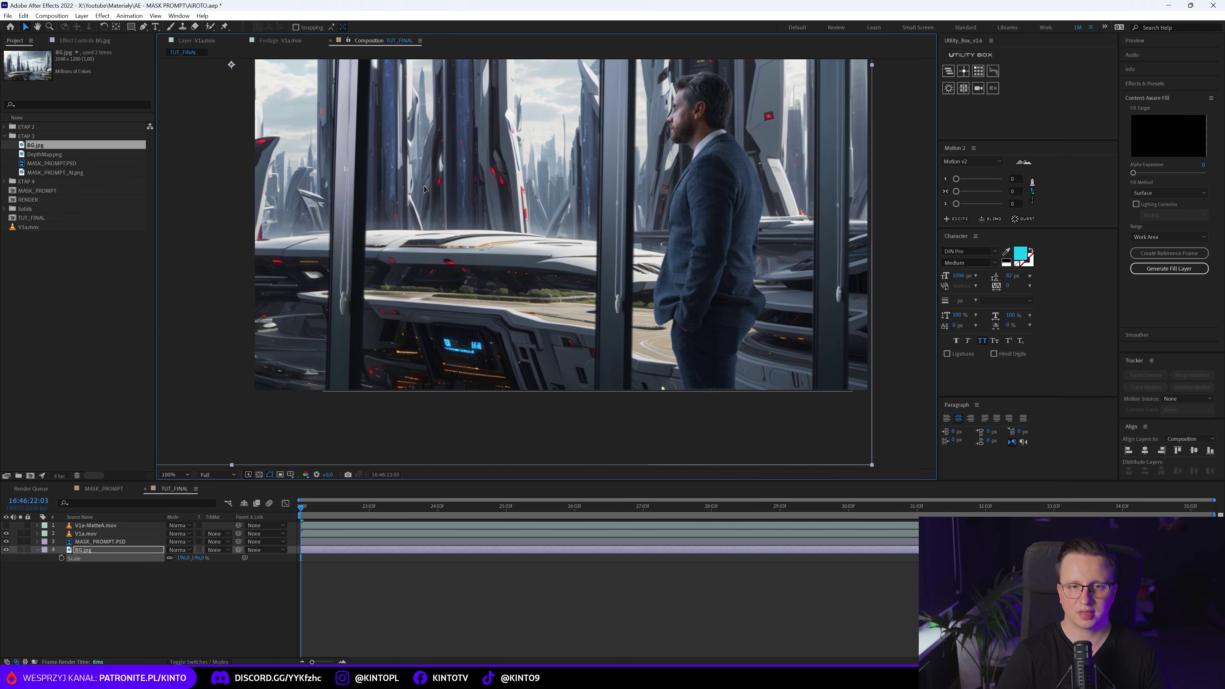
left_click_drag(197, 558, 645, 299)
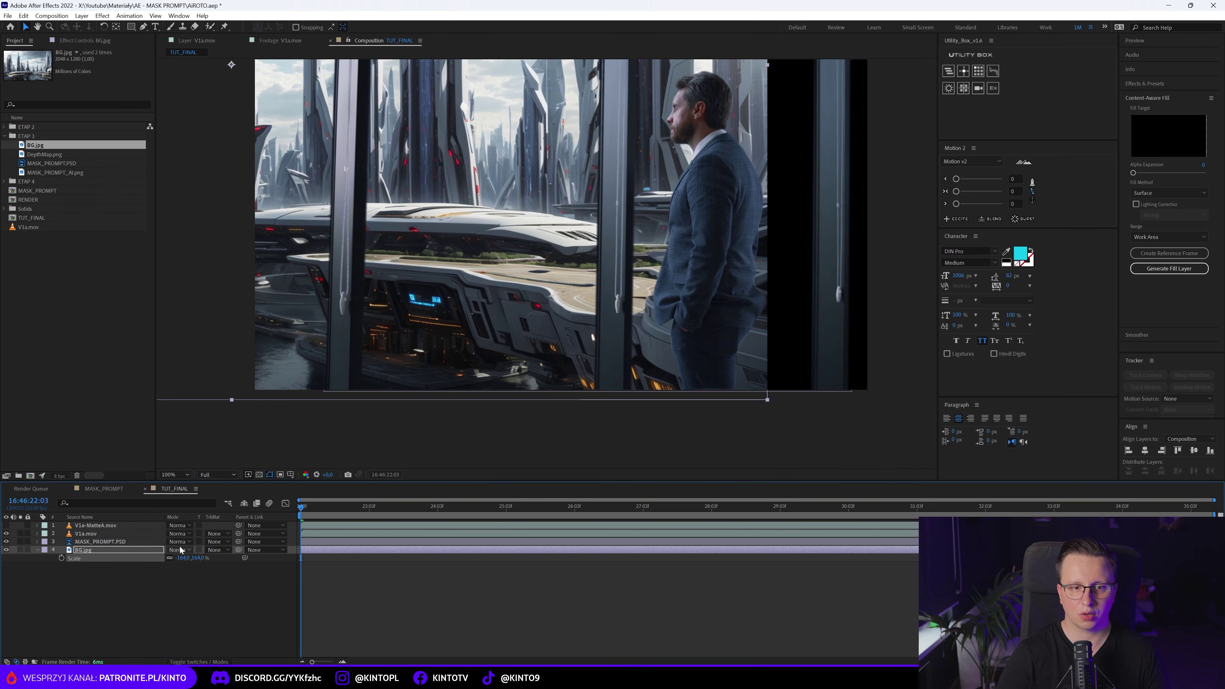
mouse_move(476, 243)
left_mouse_down()
mouse_move(585, 263)
mouse_move(580, 300)
left_mouse_up()
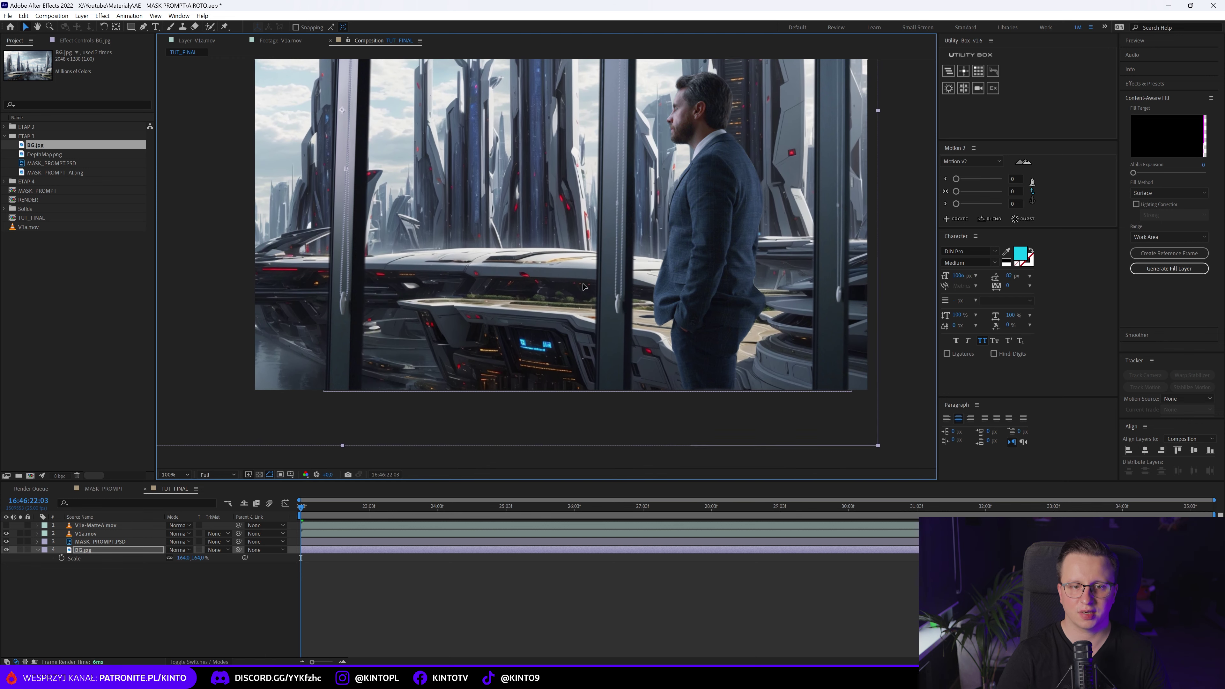
left_click_drag(580, 300, 575, 302)
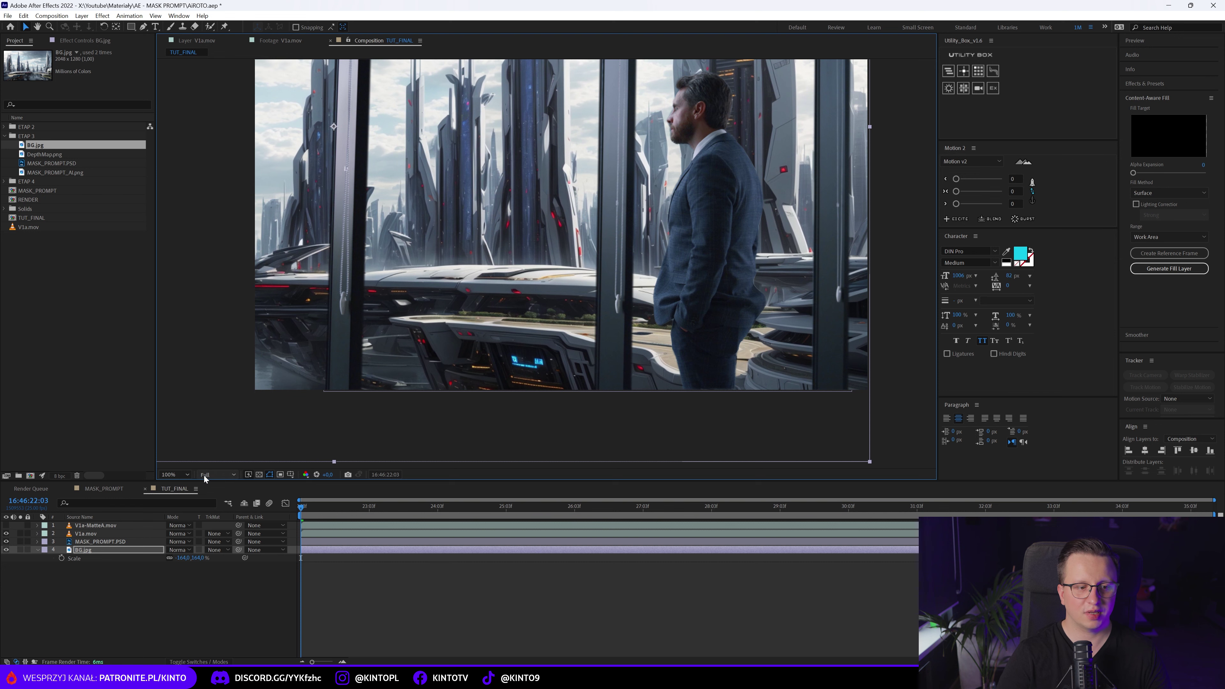
scroll(182, 480, "up", 2)
mouse_move(360, 511)
left_mouse_down()
mouse_move(608, 500)
mouse_move(311, 508)
left_mouse_up()
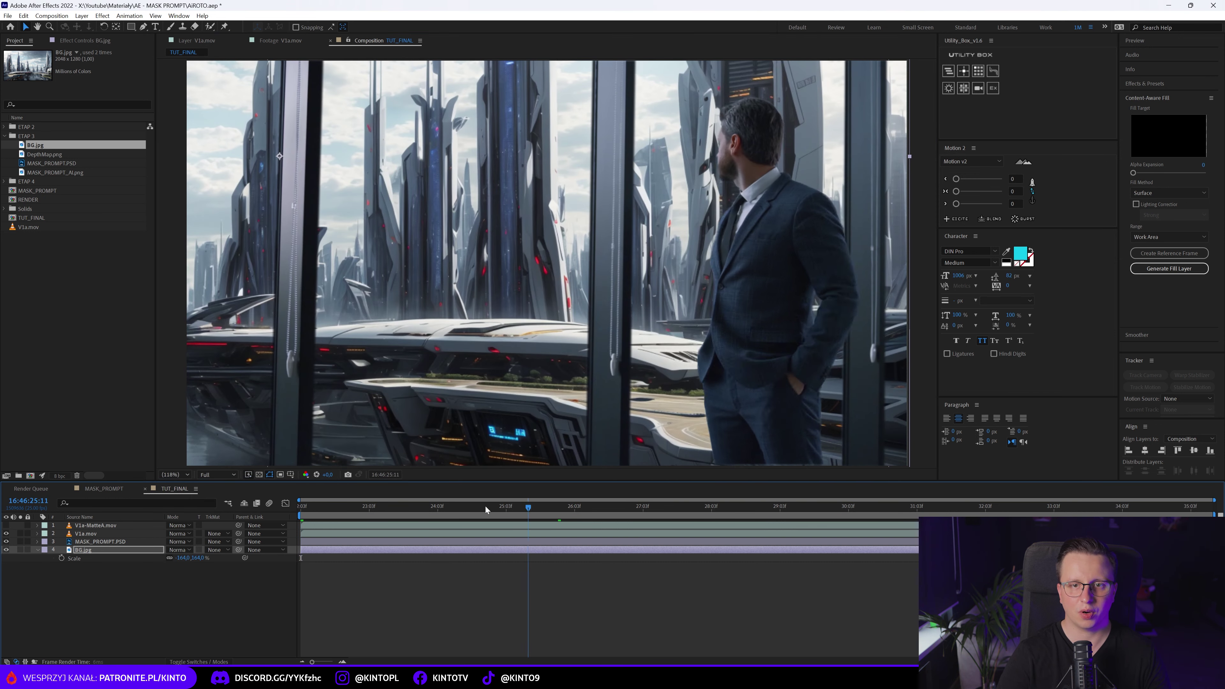
mouse_move(311, 507)
left_mouse_down()
mouse_move(587, 510)
mouse_move(283, 506)
left_mouse_up()
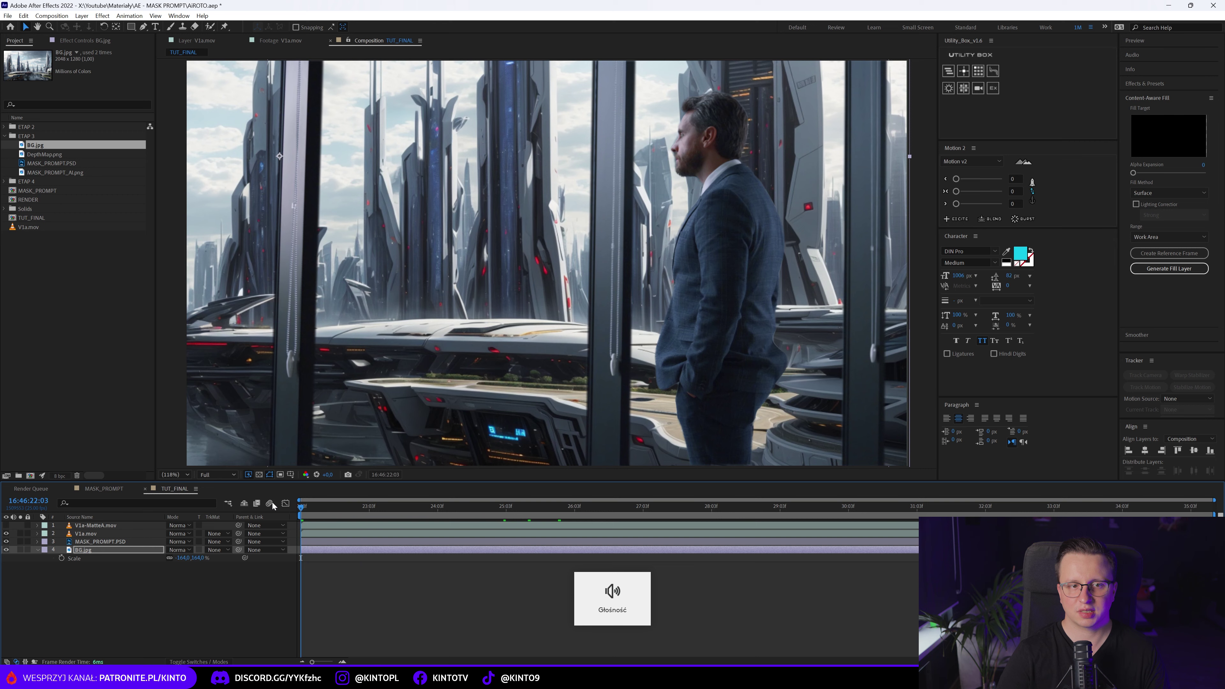
mouse_move(283, 505)
left_mouse_down()
mouse_move(747, 508)
mouse_move(425, 516)
mouse_move(262, 506)
left_mouse_up()
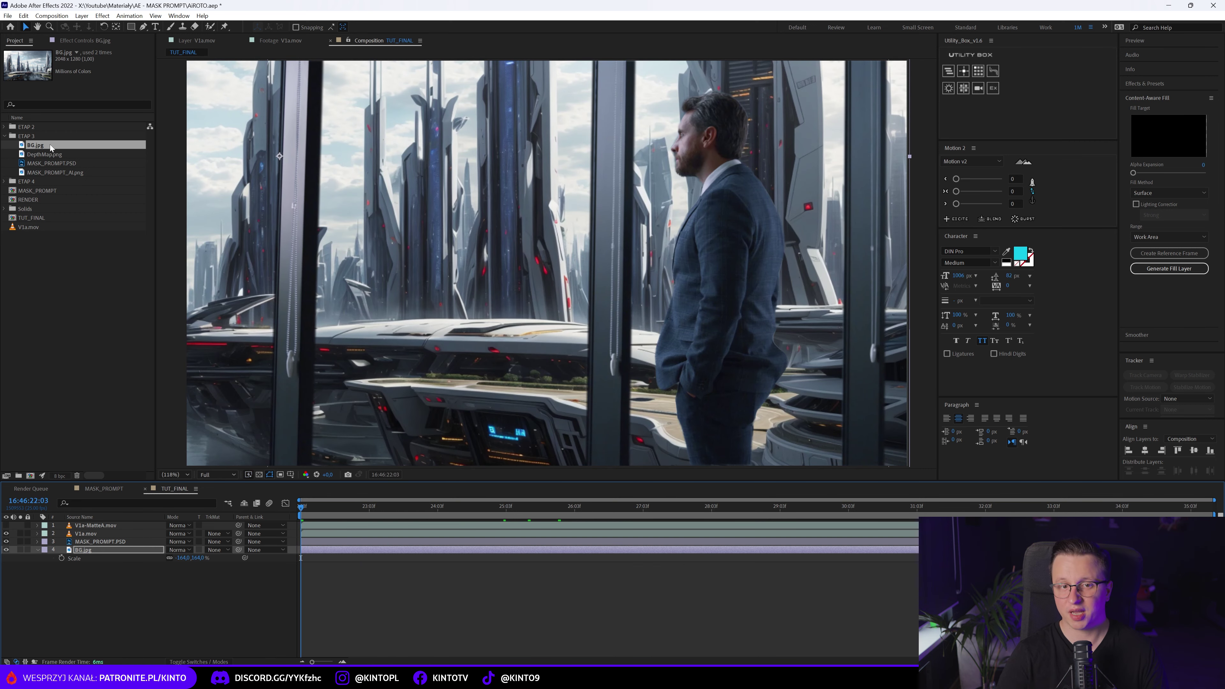
Step: Preview BG.jpg and V1a.mov on their own, then solo BG.jpg in TUT_FINAL
double_click(35, 145)
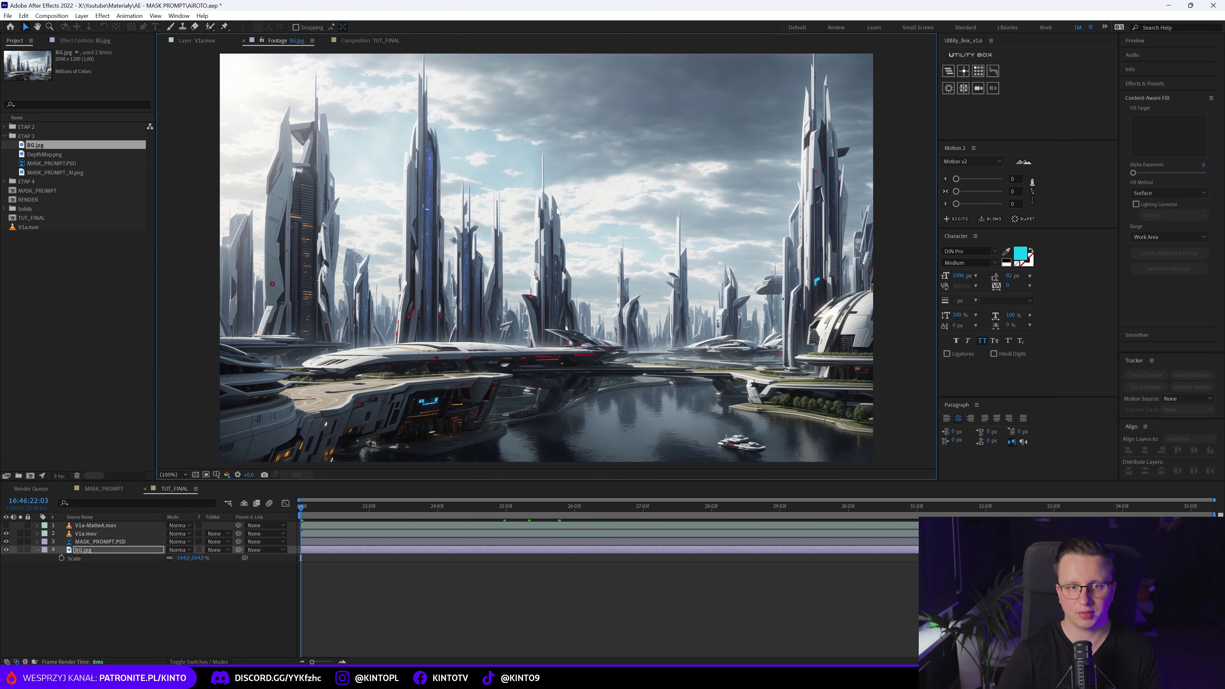
left_click(198, 41)
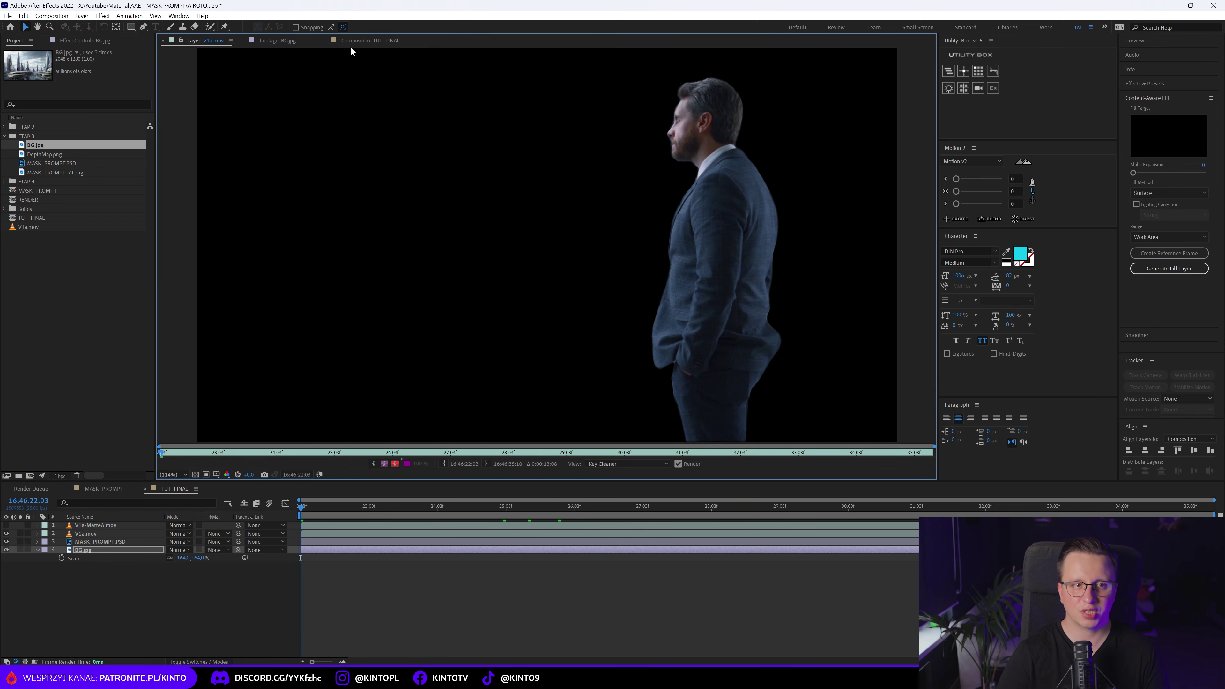
left_click(366, 40)
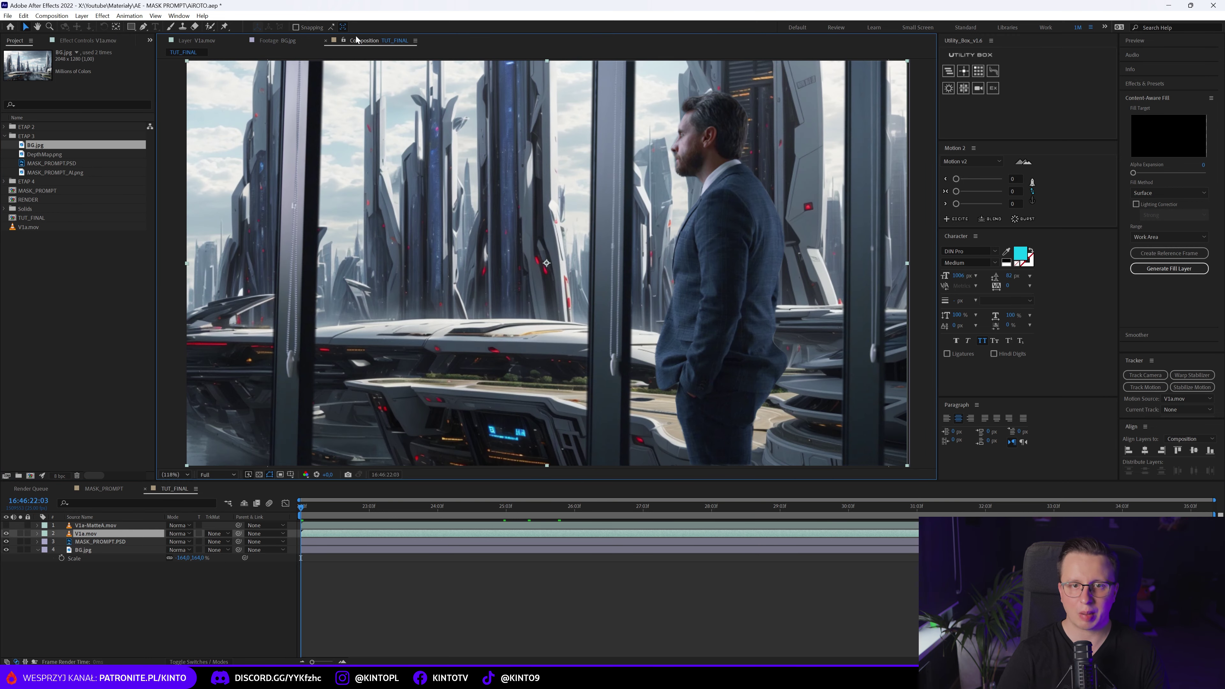
left_click(83, 550)
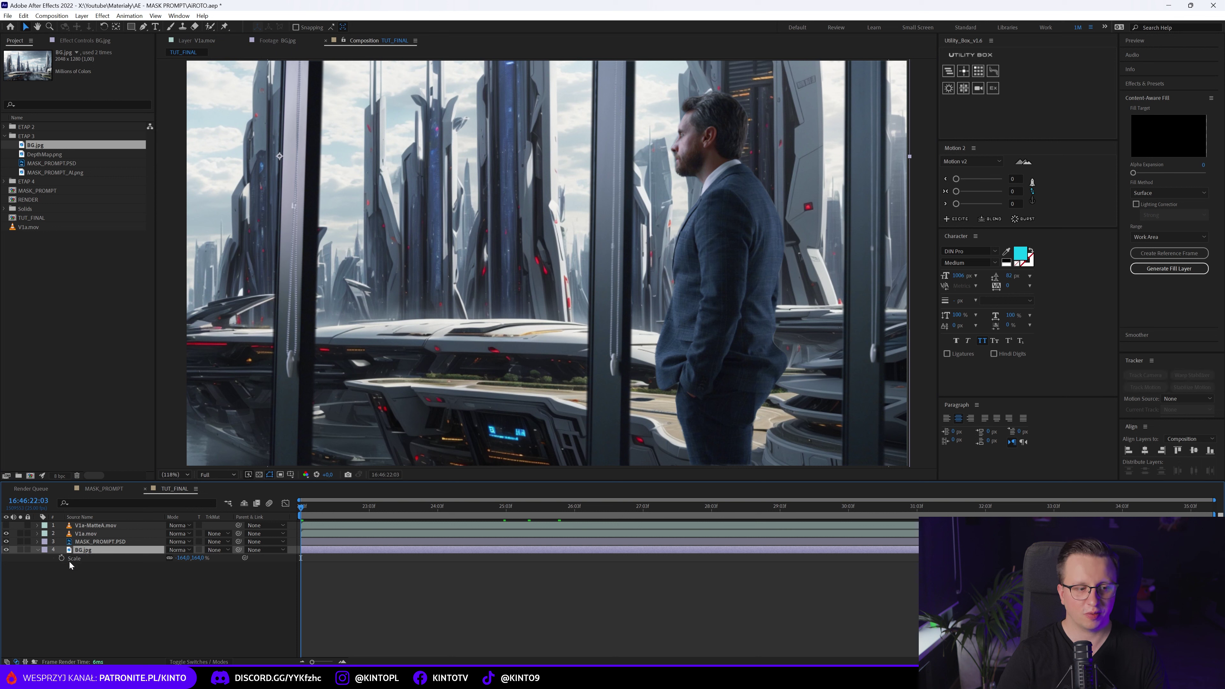
key("Return")
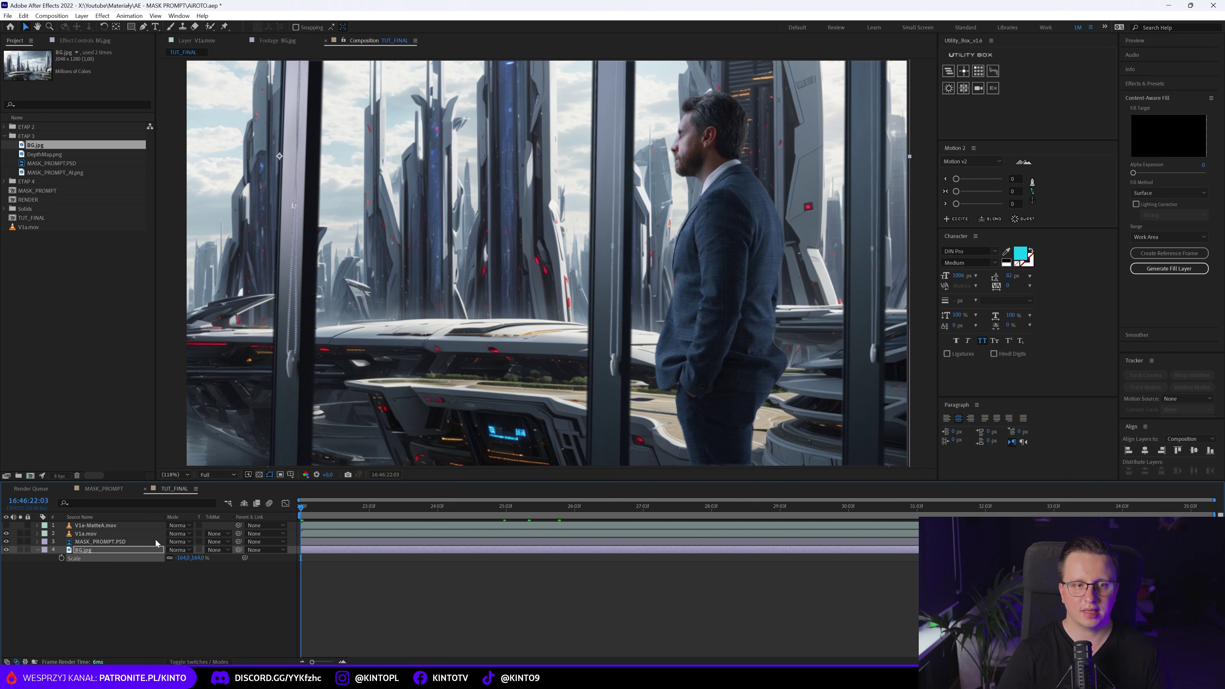
left_click(20, 549)
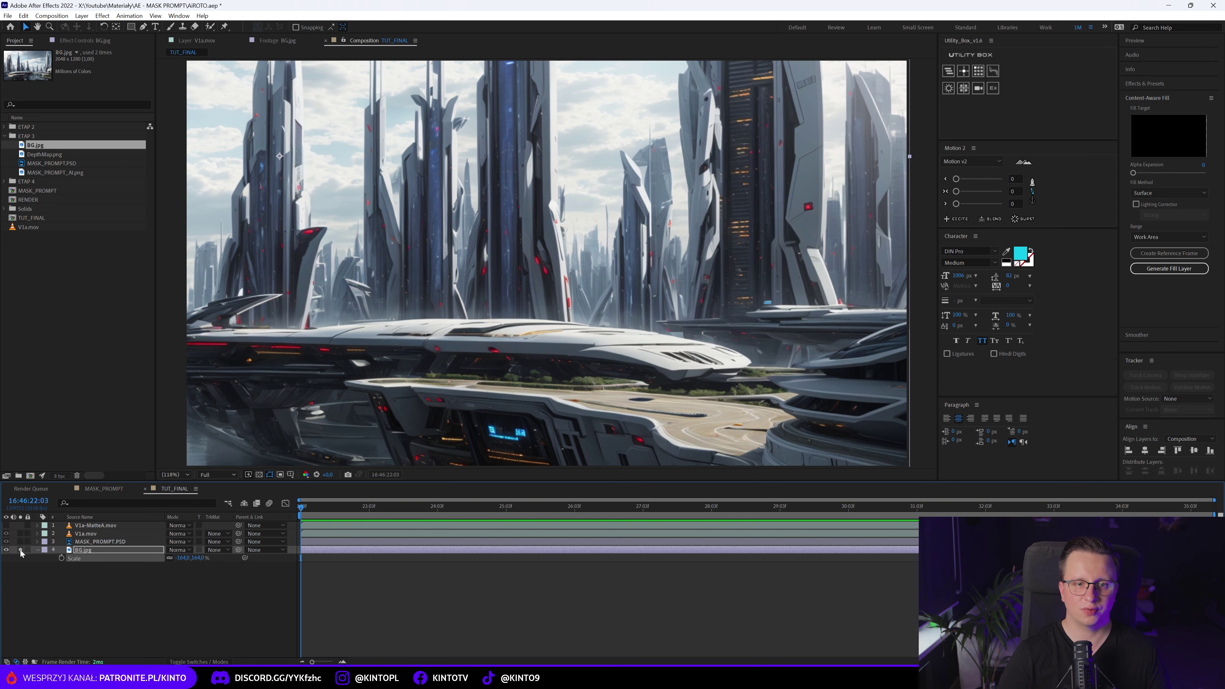
Step: Open Composition > Save Frame As, then cancel without saving
left_click(52, 15)
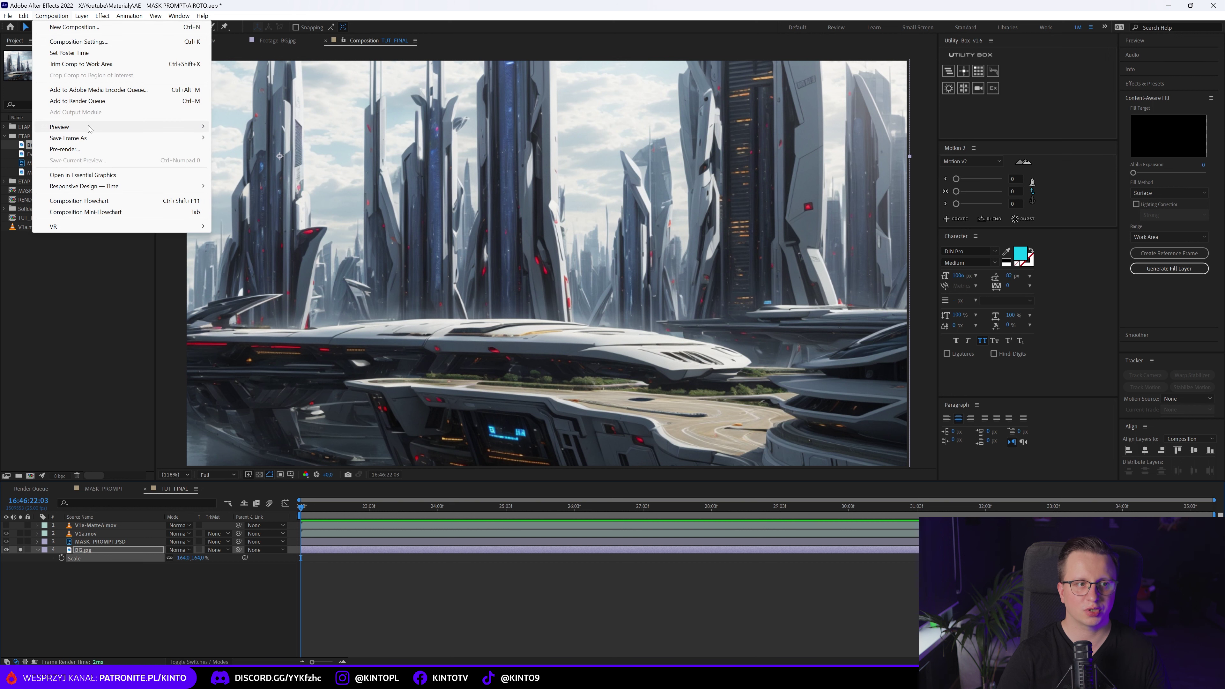
mouse_move(145, 138)
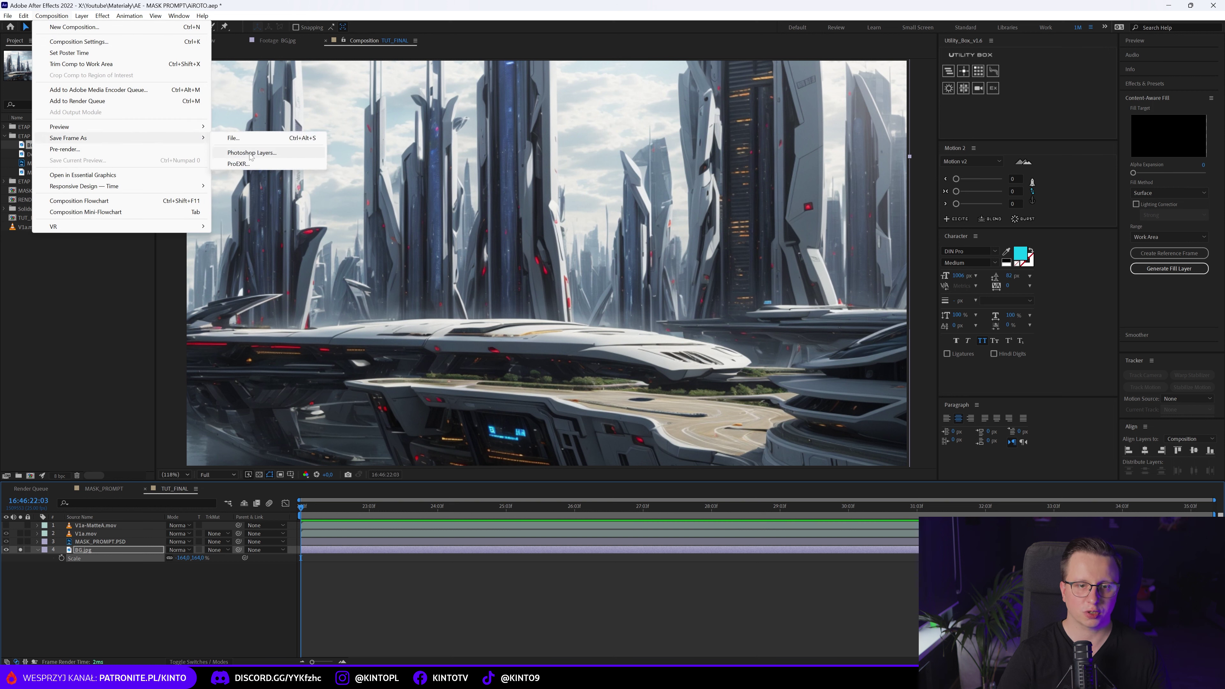
left_click(89, 581)
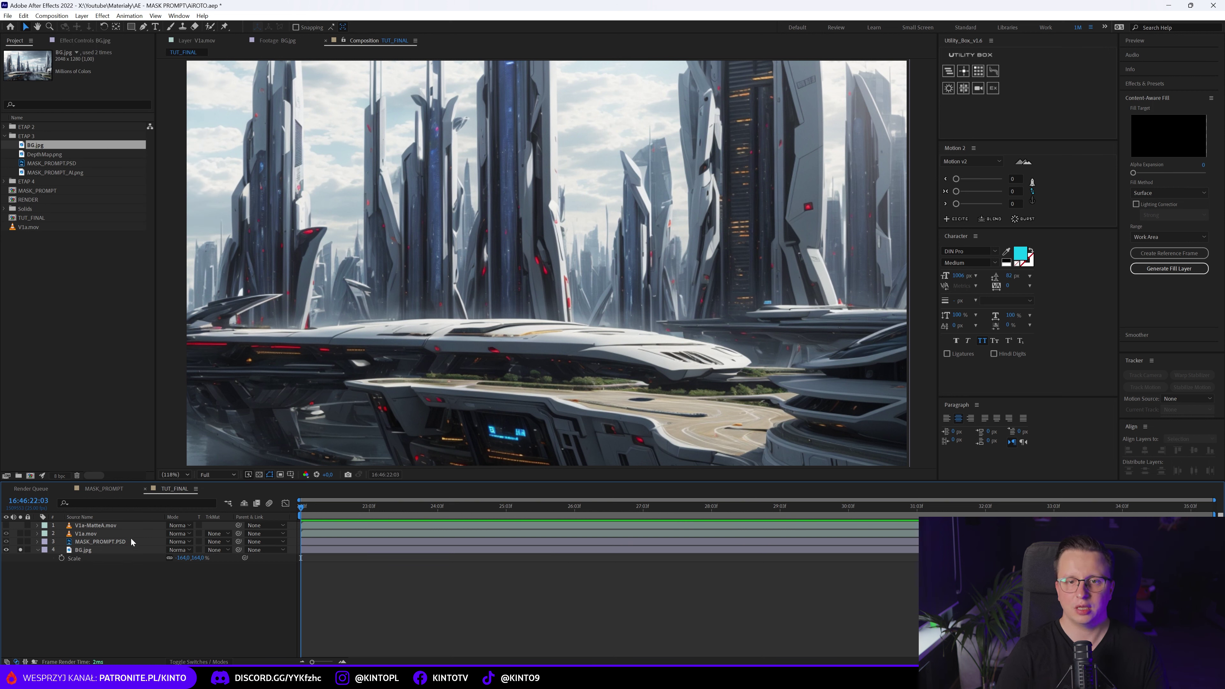
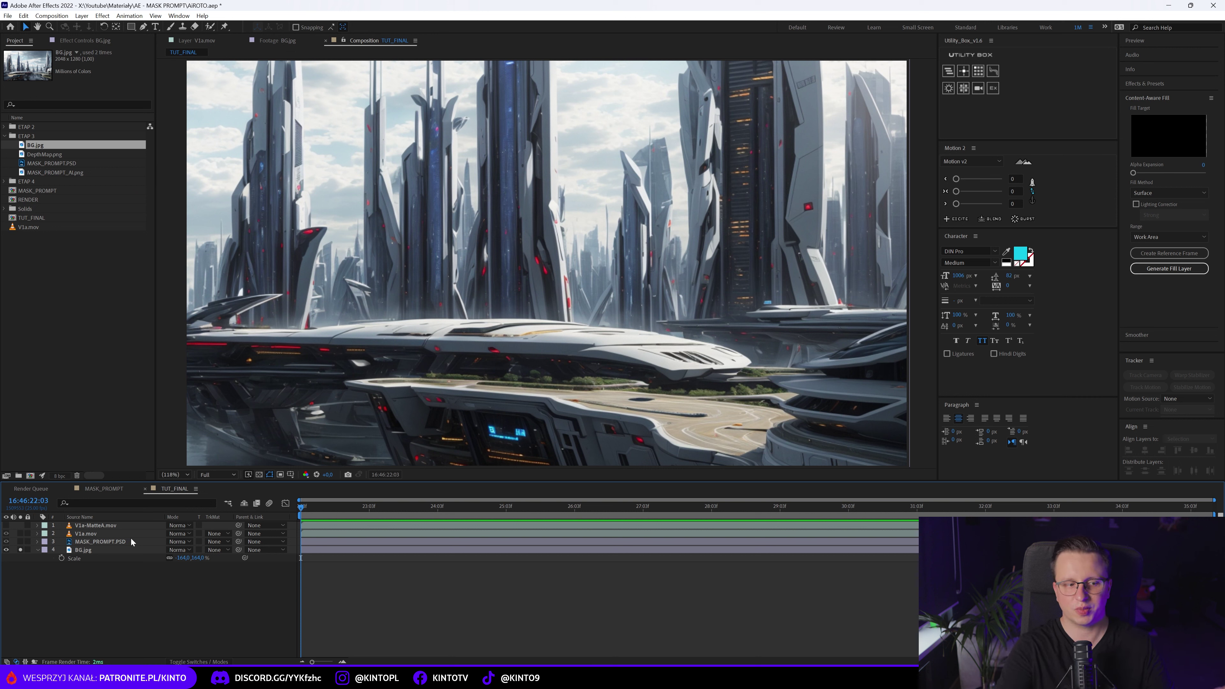
Step: Unsolo BG.jpg and drag DepthMap.png from the Project panel into the TUT_FINAL timeline
left_click(21, 550)
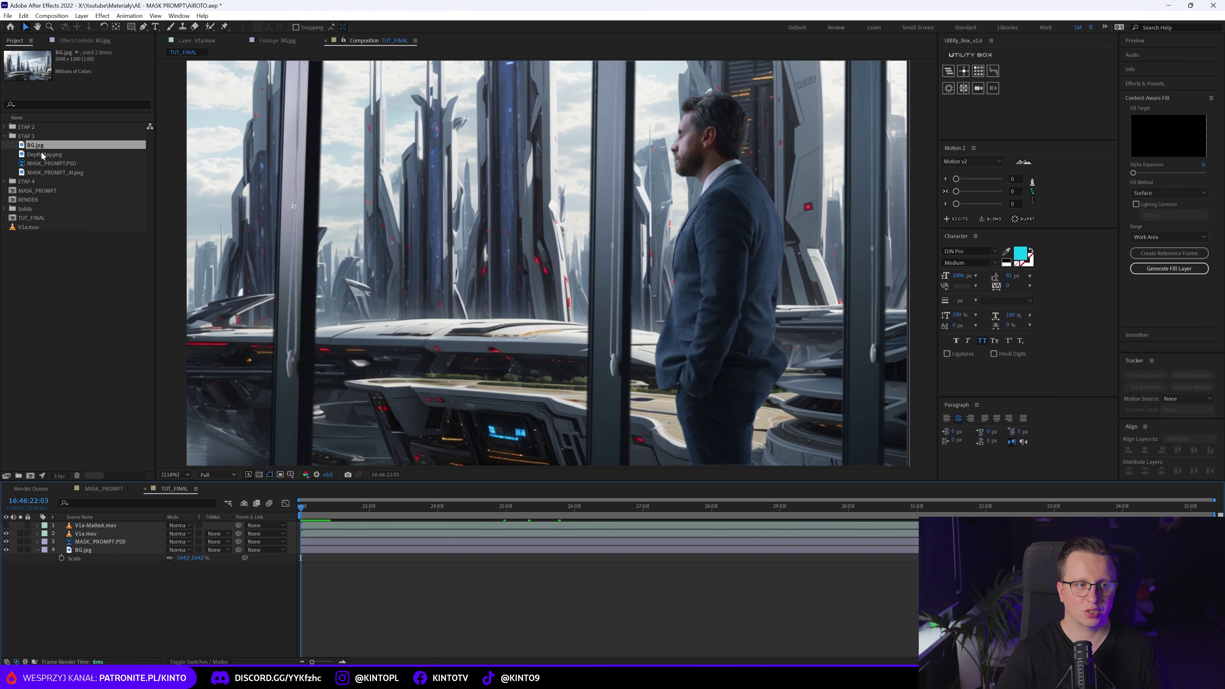
left_click_drag(46, 155, 81, 560)
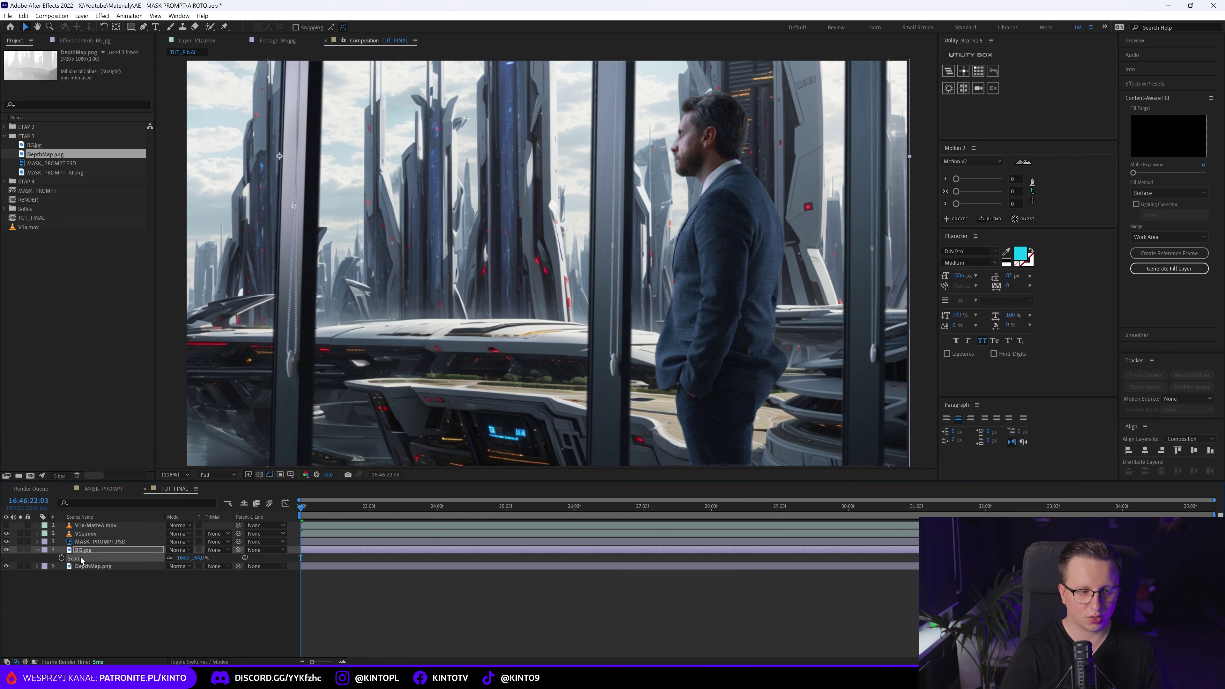
key("shift+p")
Step: Try pre-composing BG.jpg and then DepthMap.png, cancelling the Pre-compose dialog each time
left_click(96, 573)
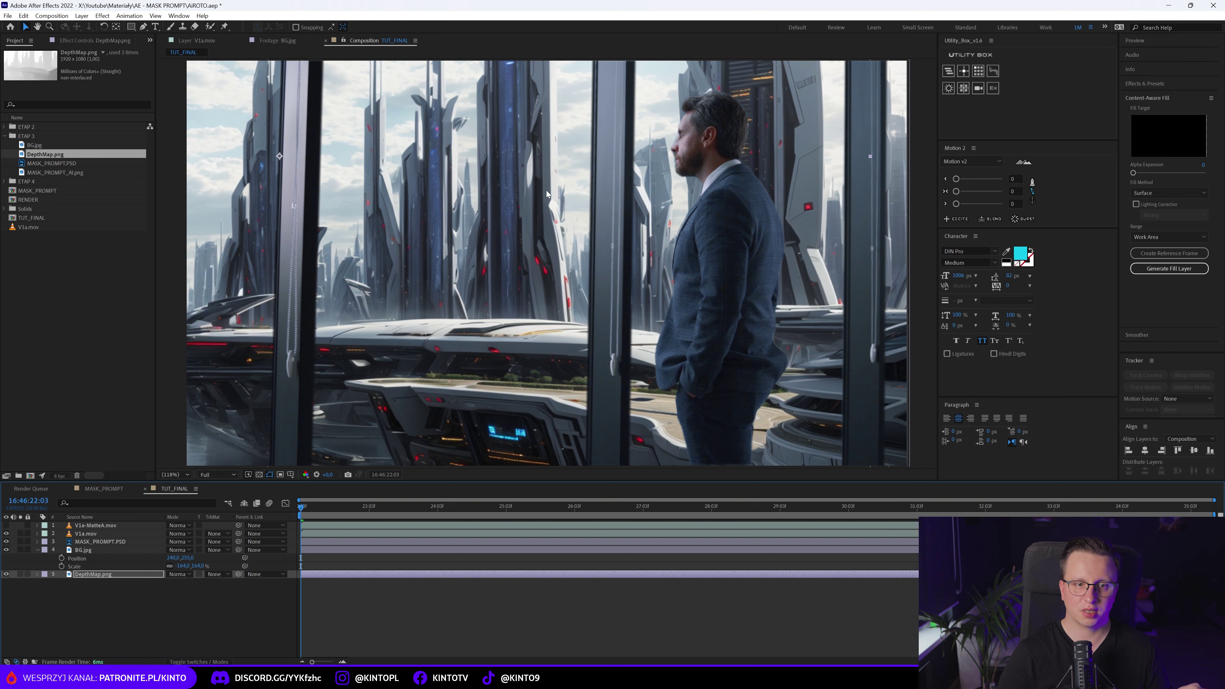
left_click(87, 553)
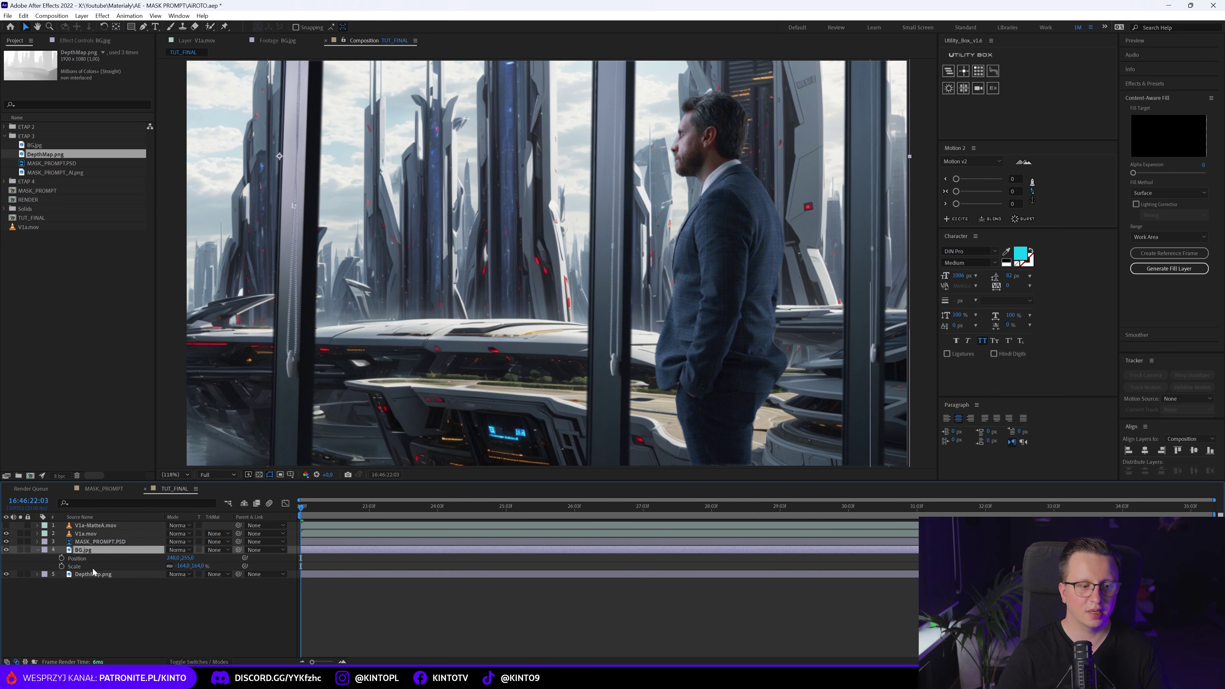
right_click(94, 551)
left_click(130, 483)
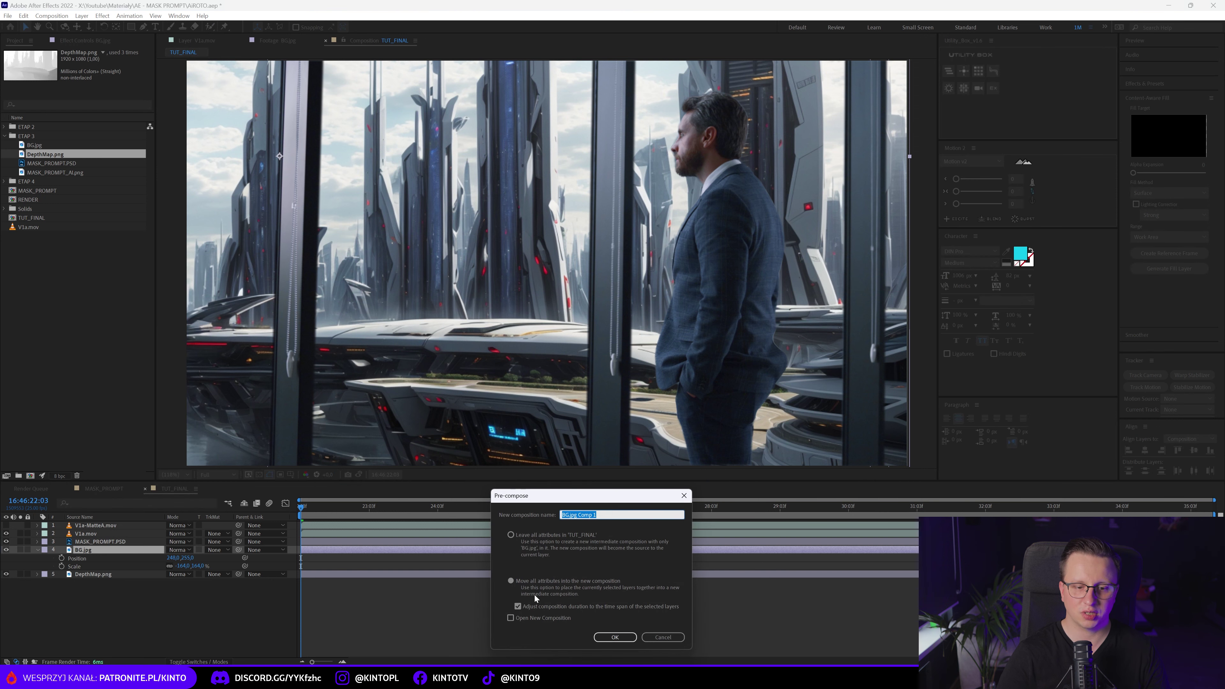
left_click(657, 637)
left_click(97, 574)
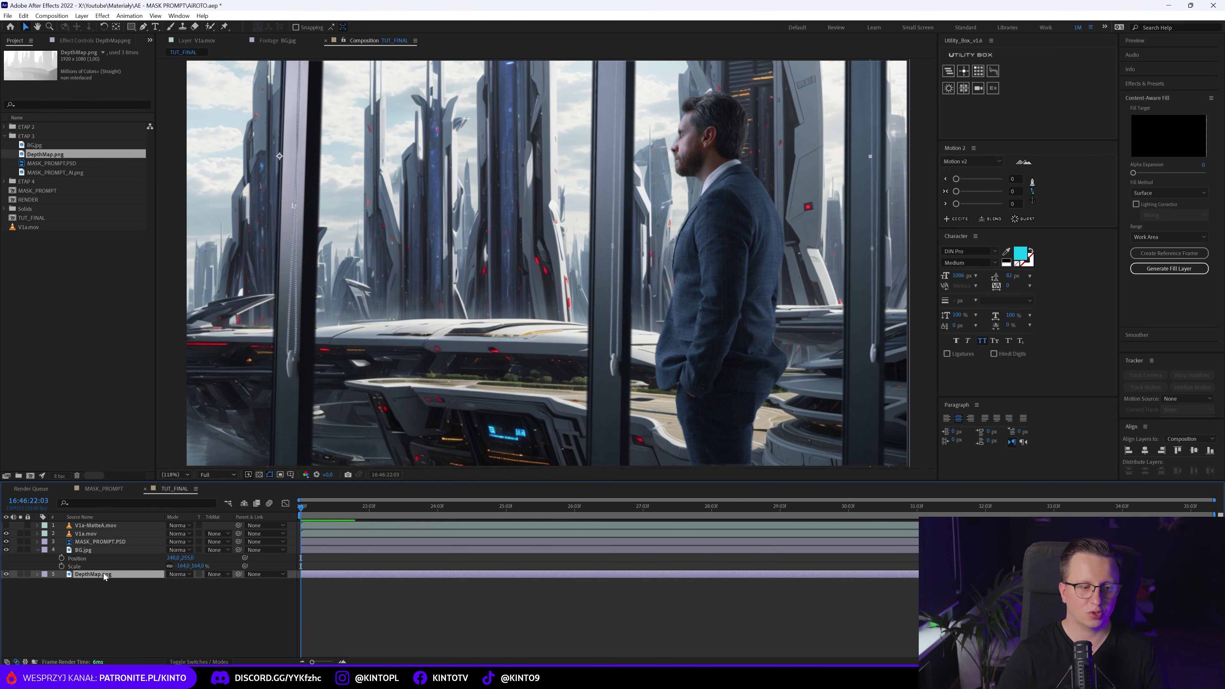
right_click(104, 574)
left_click(139, 507)
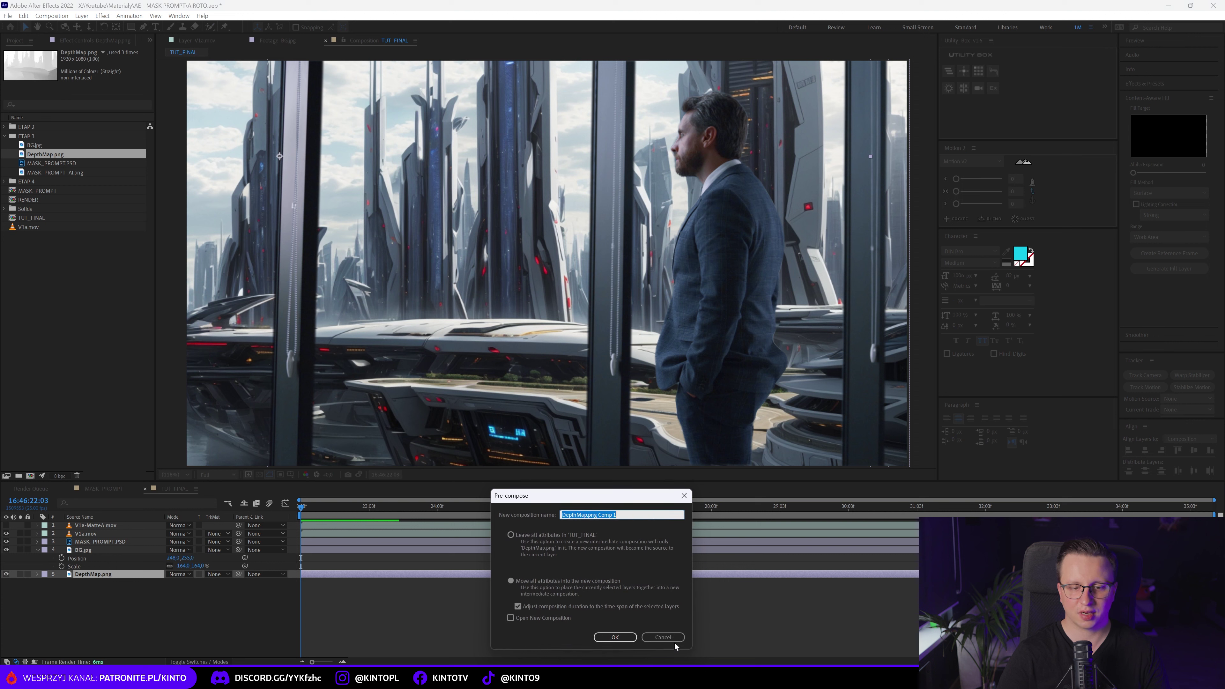
left_click(664, 639)
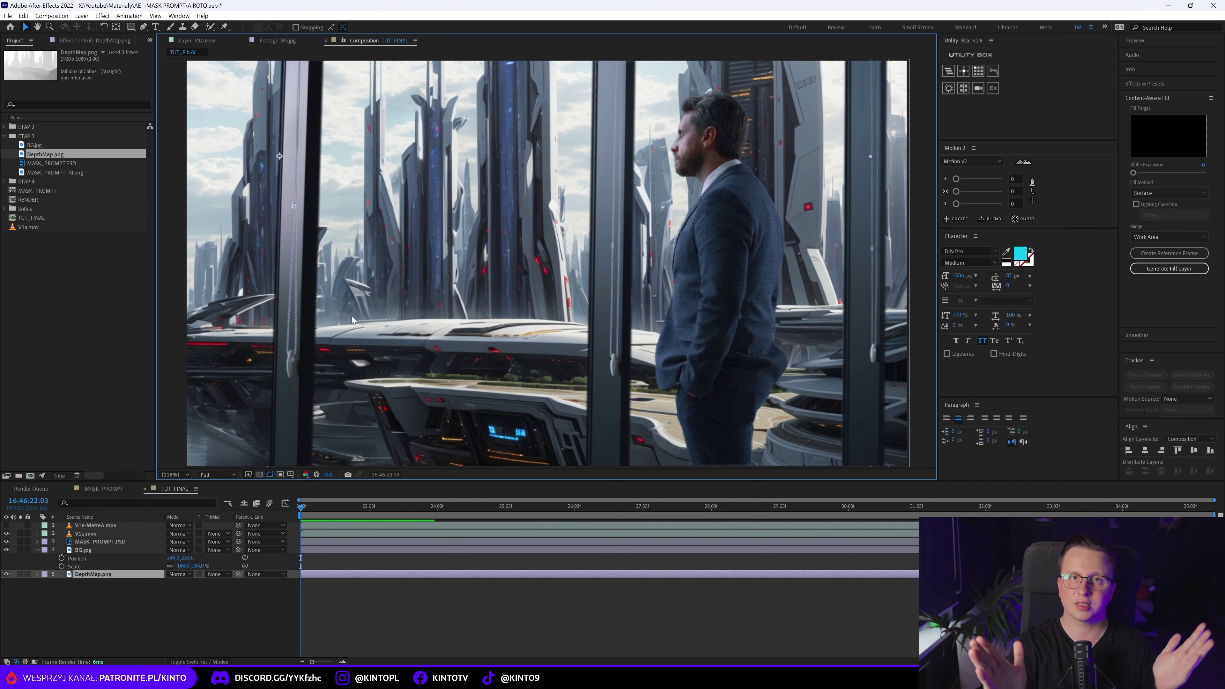
Step: Move BG to layer position 4, delete its blur, tint and levels effects, and check its precomp
left_click(85, 551, "ctrl")
left_click(112, 489)
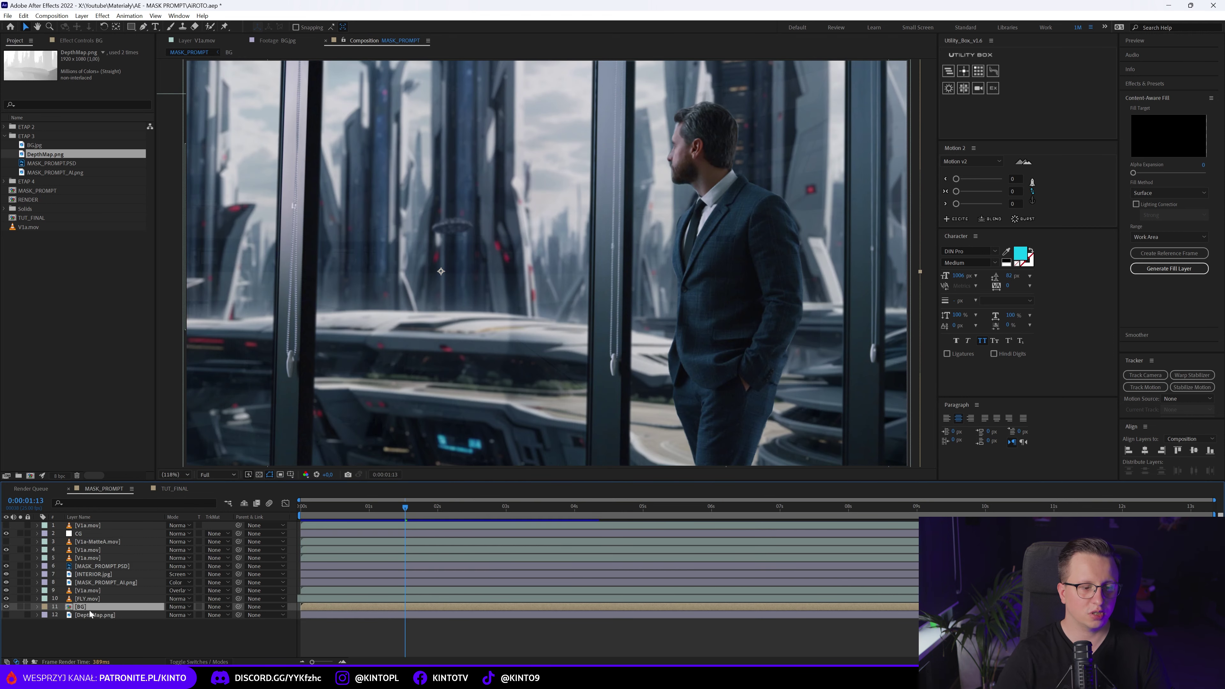
left_click(171, 489)
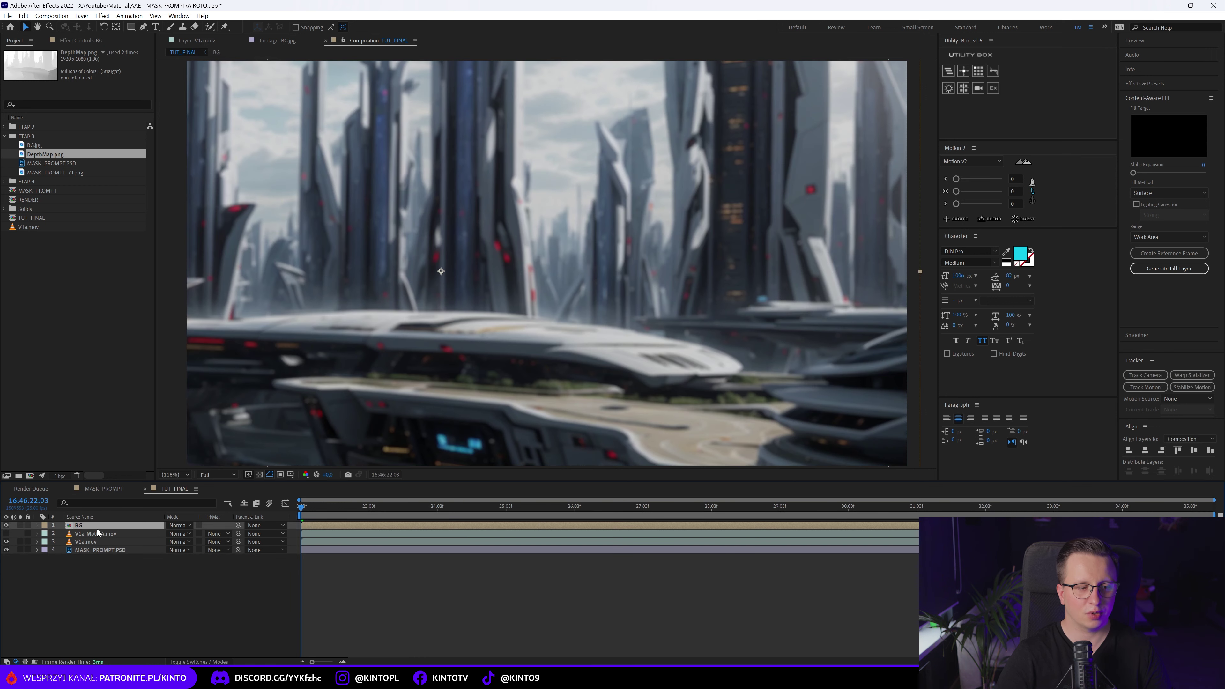
left_click_drag(96, 528, 93, 565)
left_click(79, 40)
left_click(33, 60)
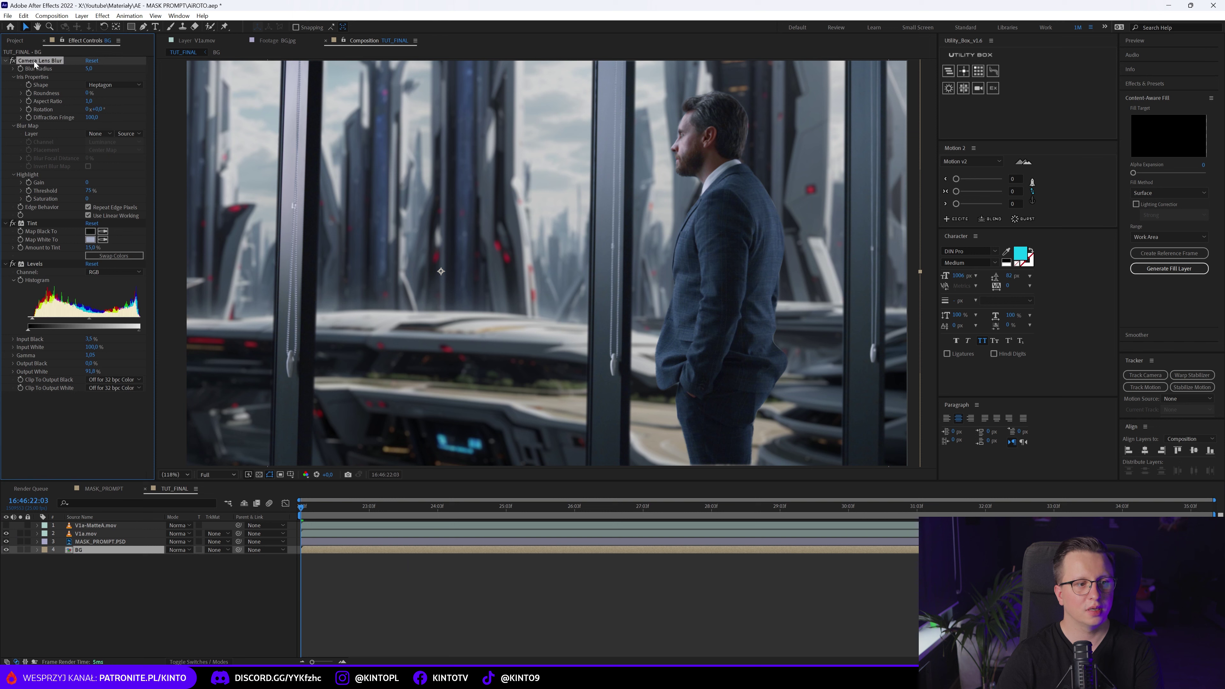
key("Delete")
key("Delete")
key("Delete")
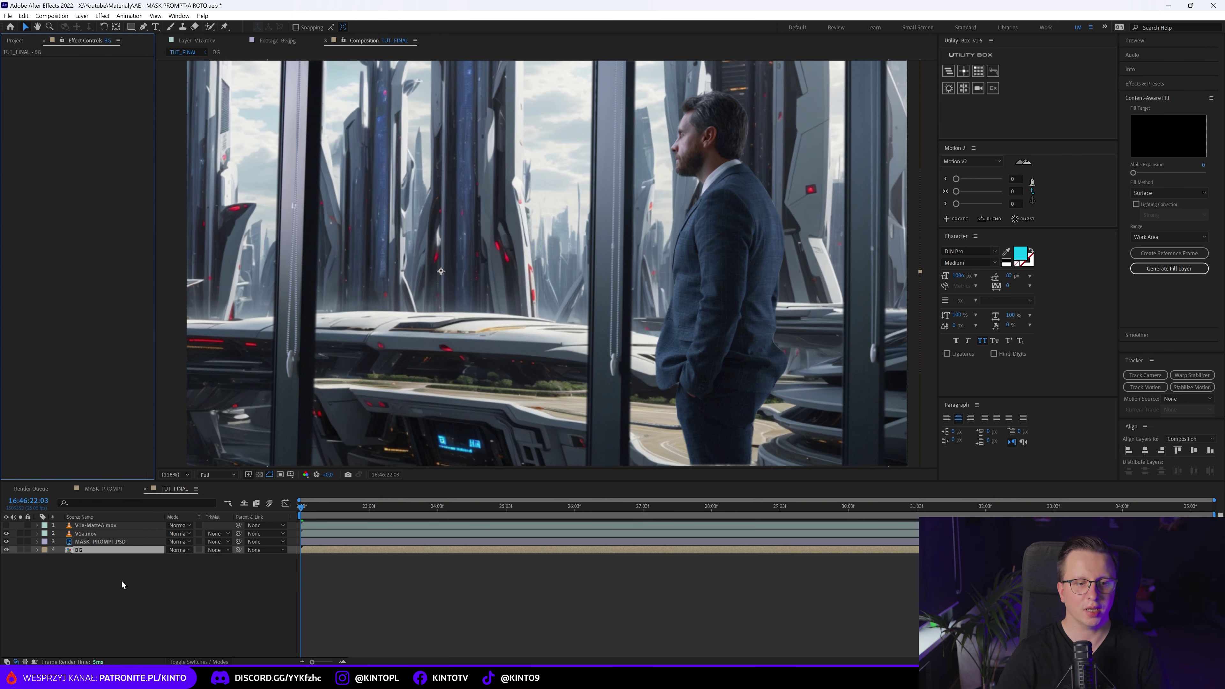
double_click(74, 549)
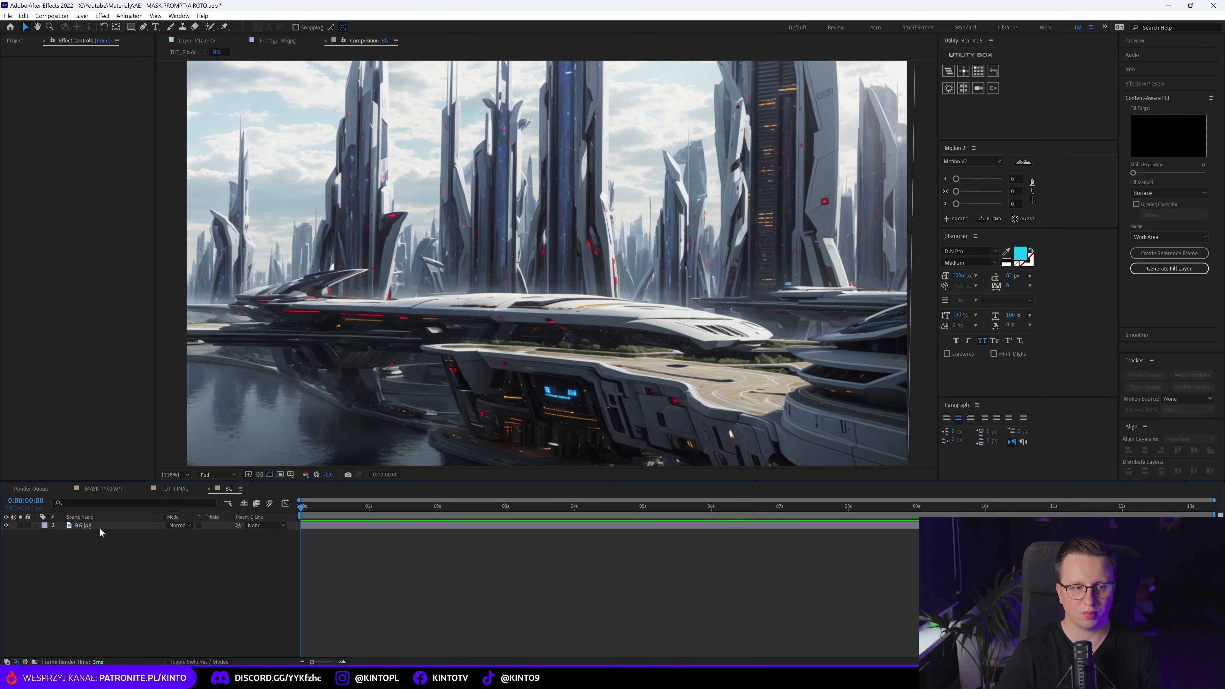
left_click(99, 528)
left_click(208, 490)
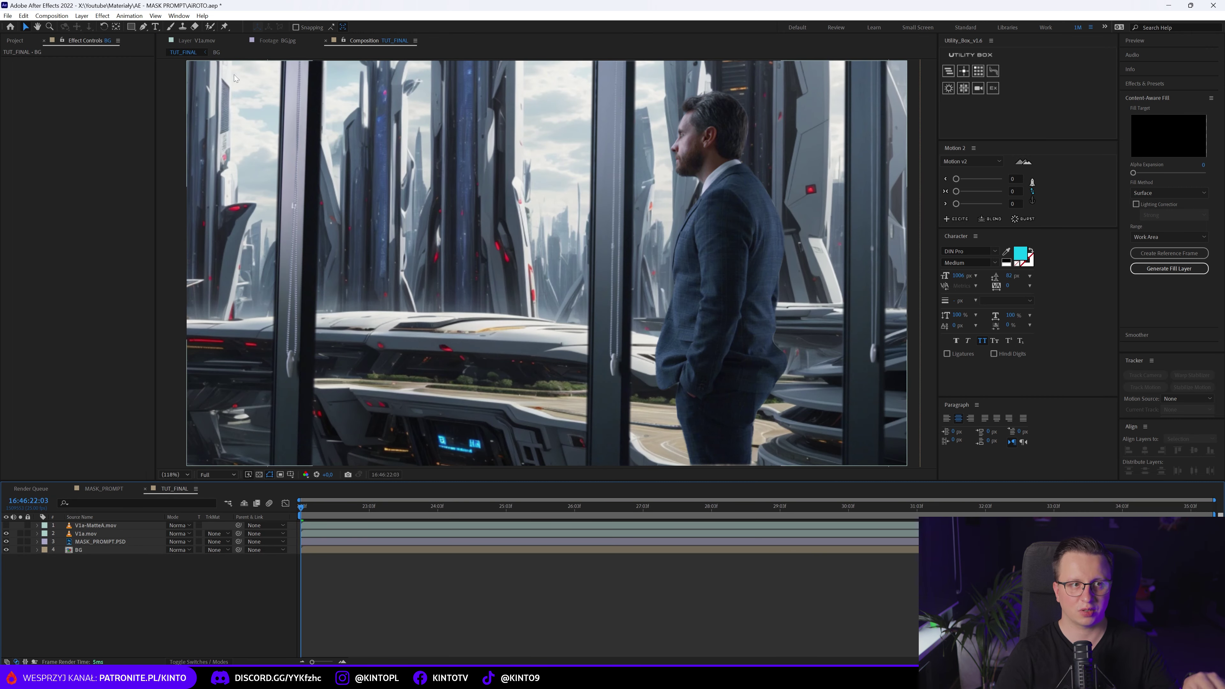
Step: Copy DepthMap.png from MASK_PROMPT and paste it into TUT_FINAL, leaving it hidden
left_click(104, 489)
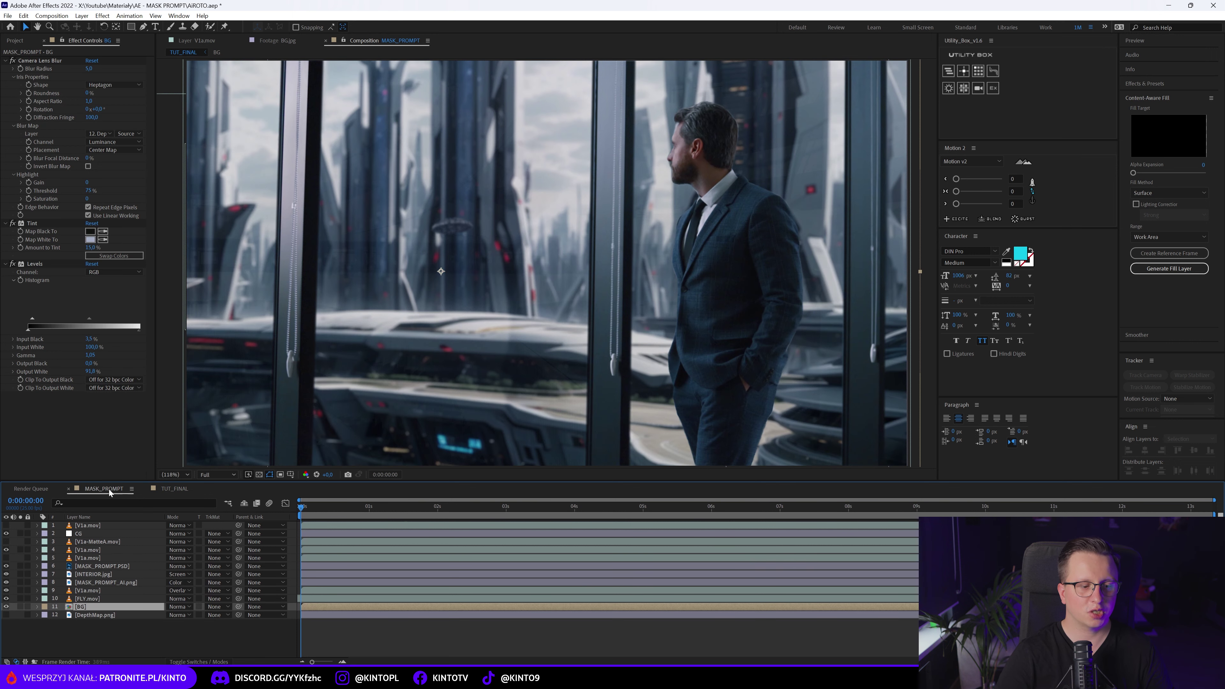
left_click(111, 615)
key("ctrl+c")
left_click(171, 488)
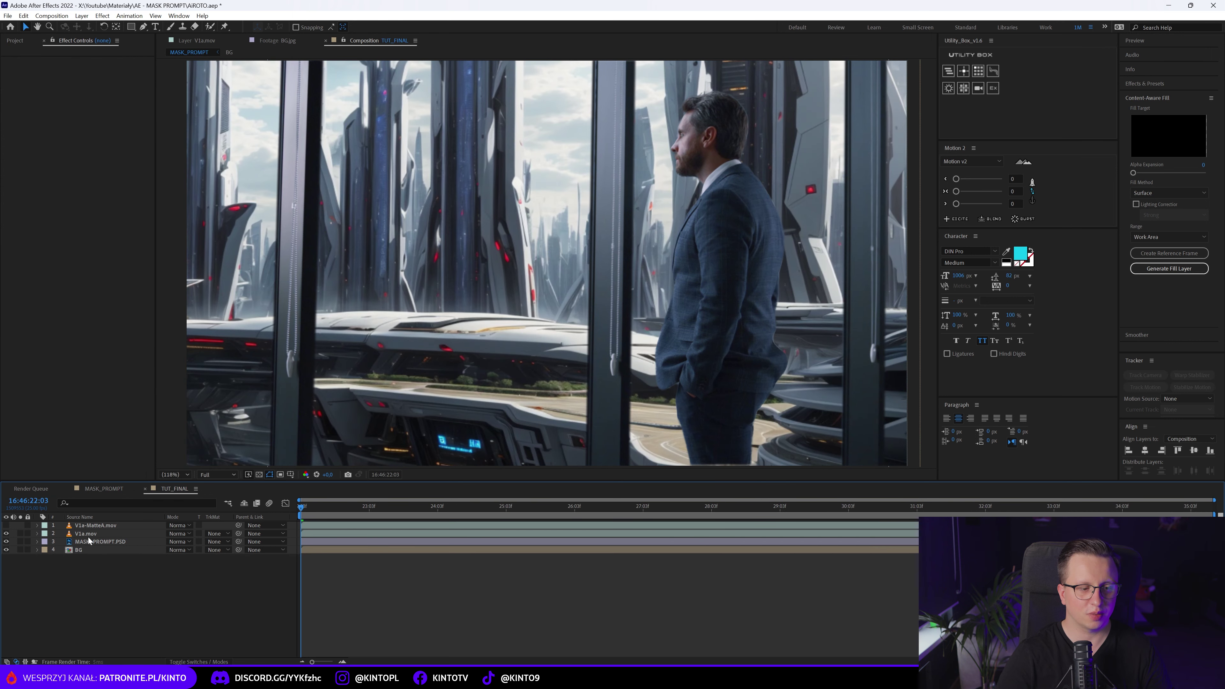
key("ctrl+v")
left_click(7, 526)
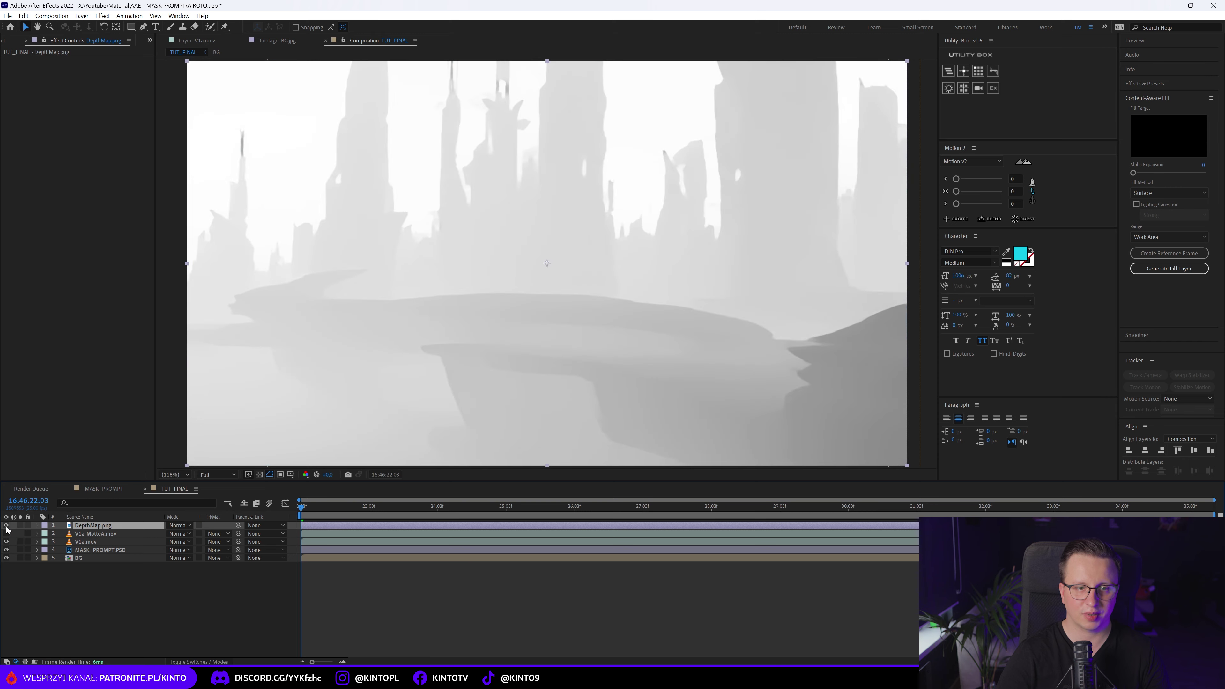
left_click(7, 526)
left_click(7, 526)
left_click(7, 527)
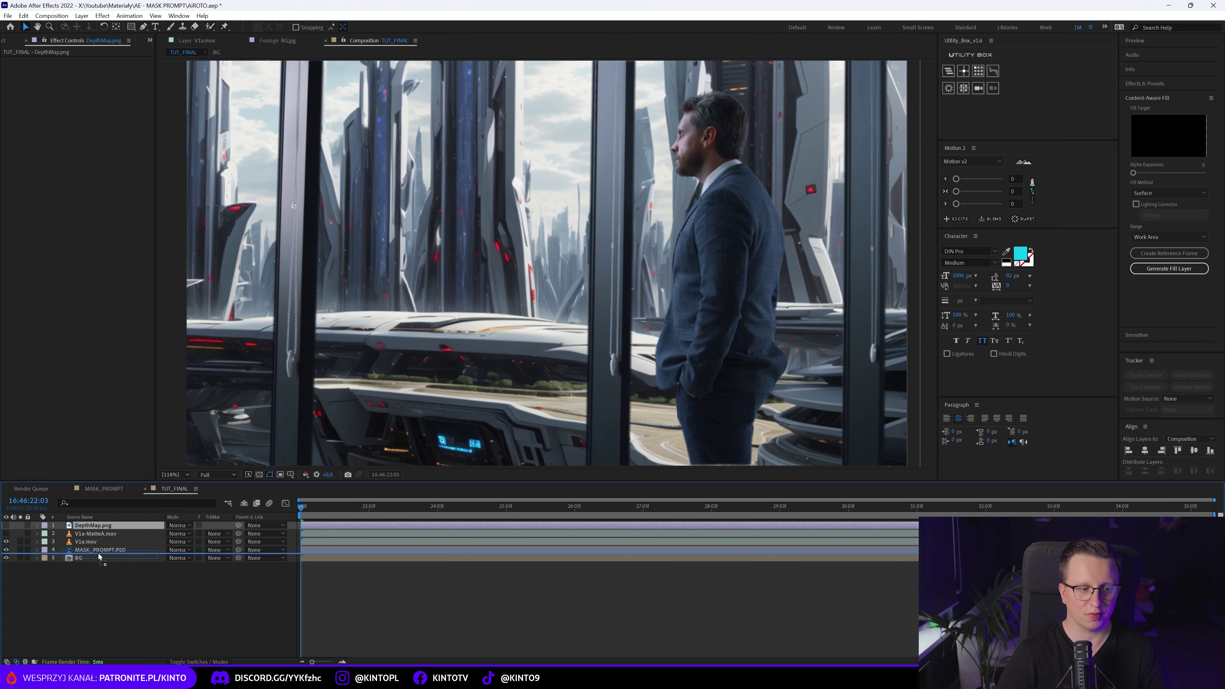
Step: Move DepthMap.png to the bottom of the layer stack and keep its visibility off
left_click_drag(101, 526, 97, 564)
left_click(6, 558)
key("/")
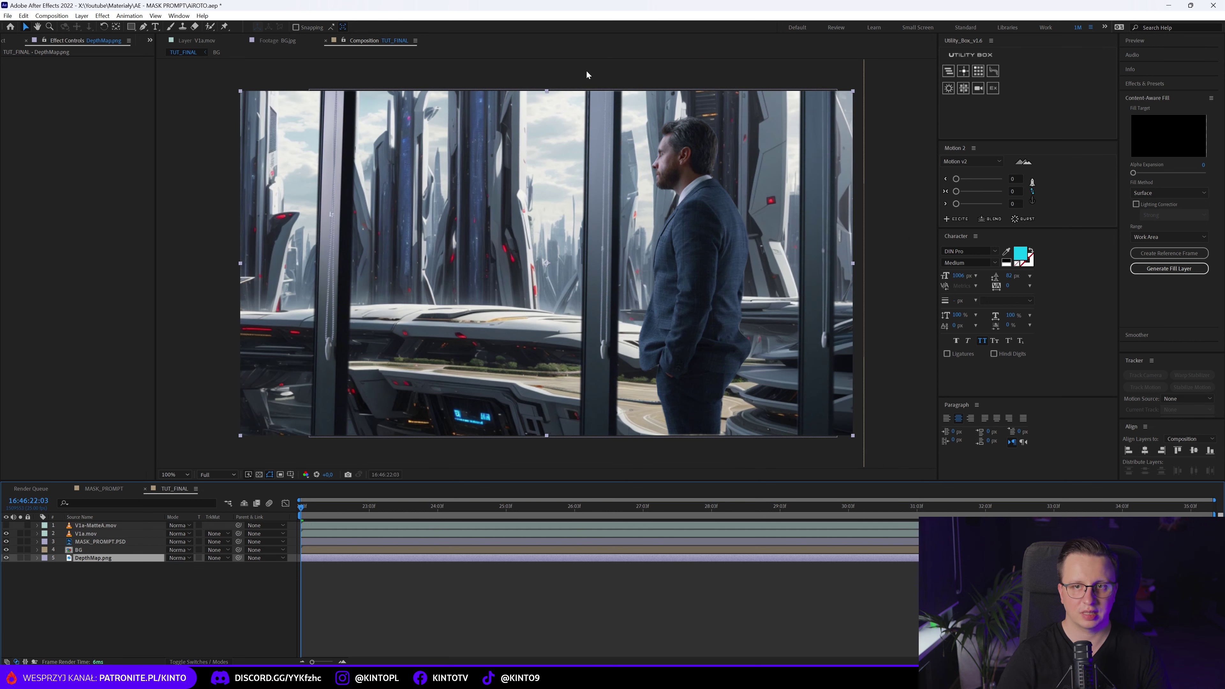
left_click(6, 559)
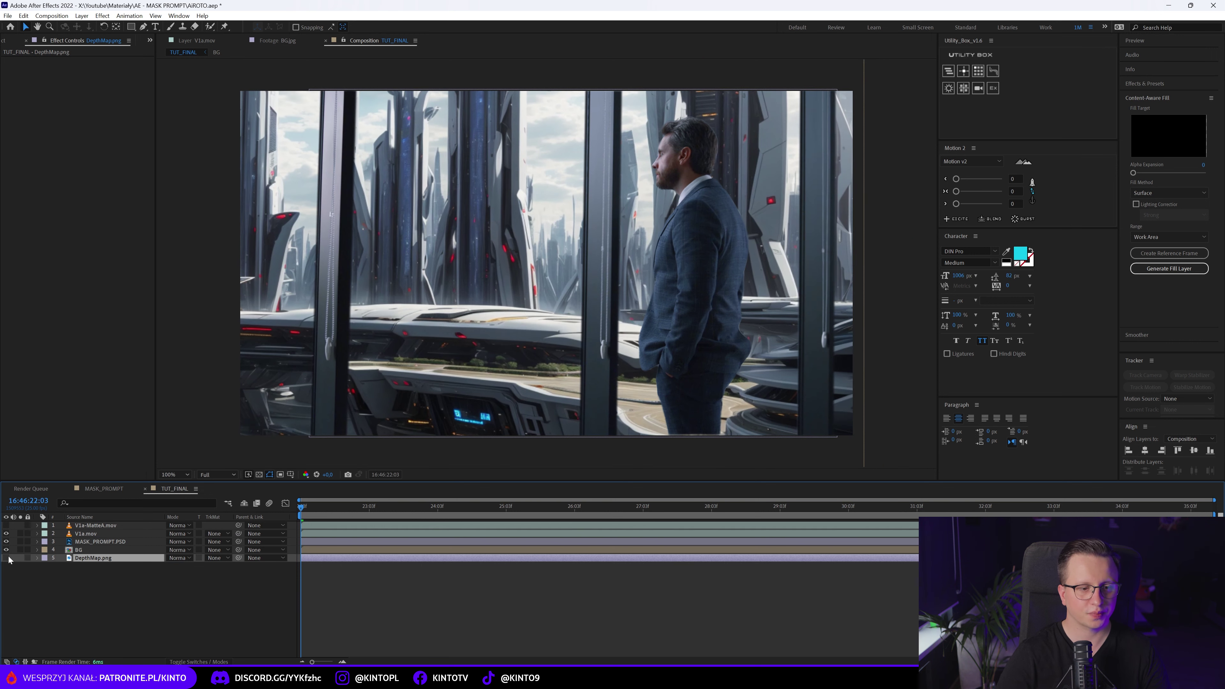
key("shift+slash")
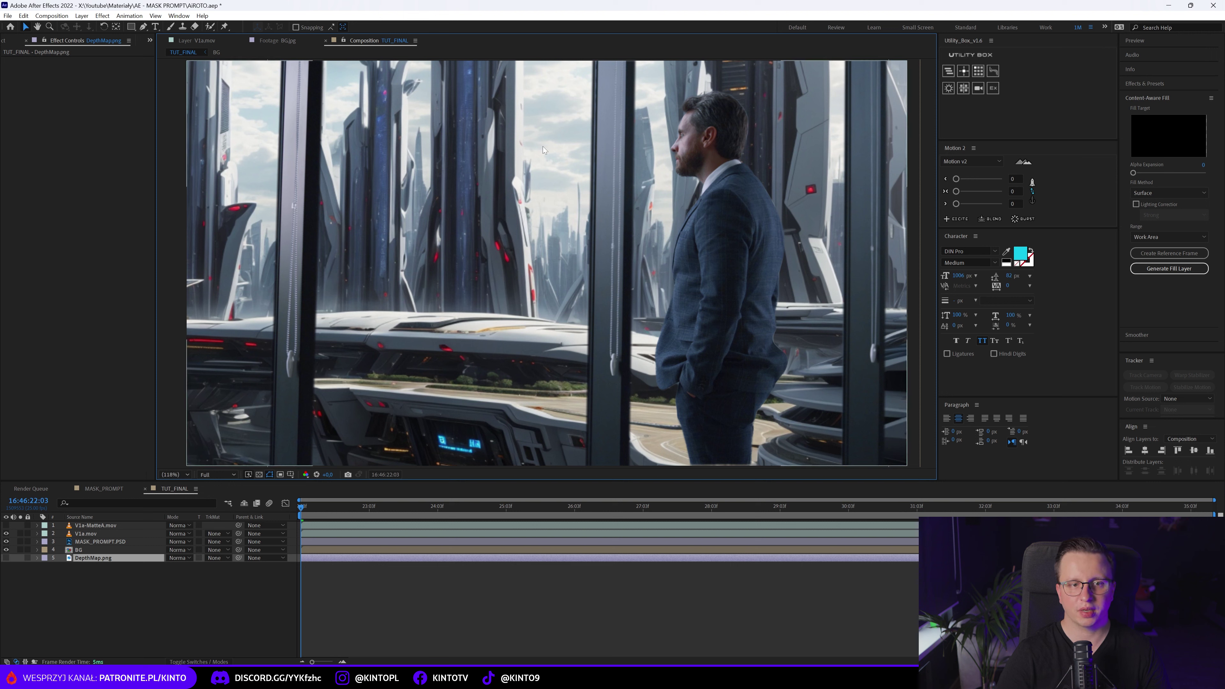
left_click(107, 550)
Step: Apply Camera Lens Blur to BG with DepthMap as the Blur Map Layer
key("ctrl+space")
type("dep")
key("Down")
key("BackSpace")
key("BackSpace")
key("BackSpace")
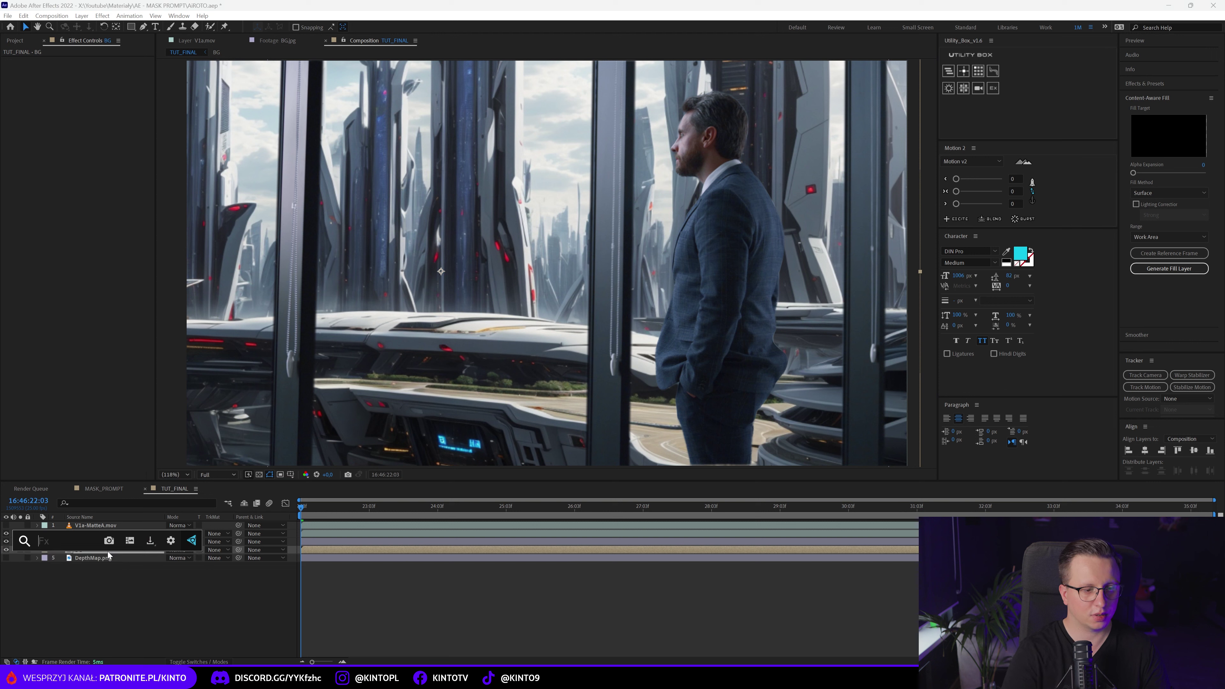
type("camera")
key("Return")
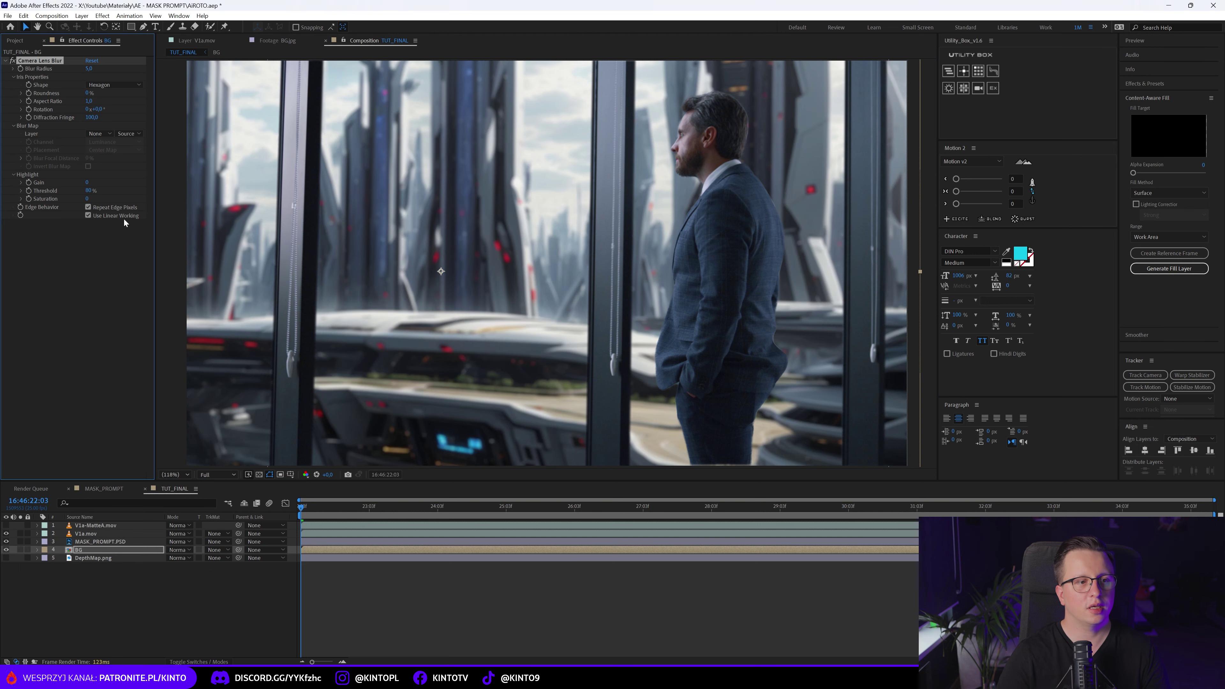
left_click(100, 133)
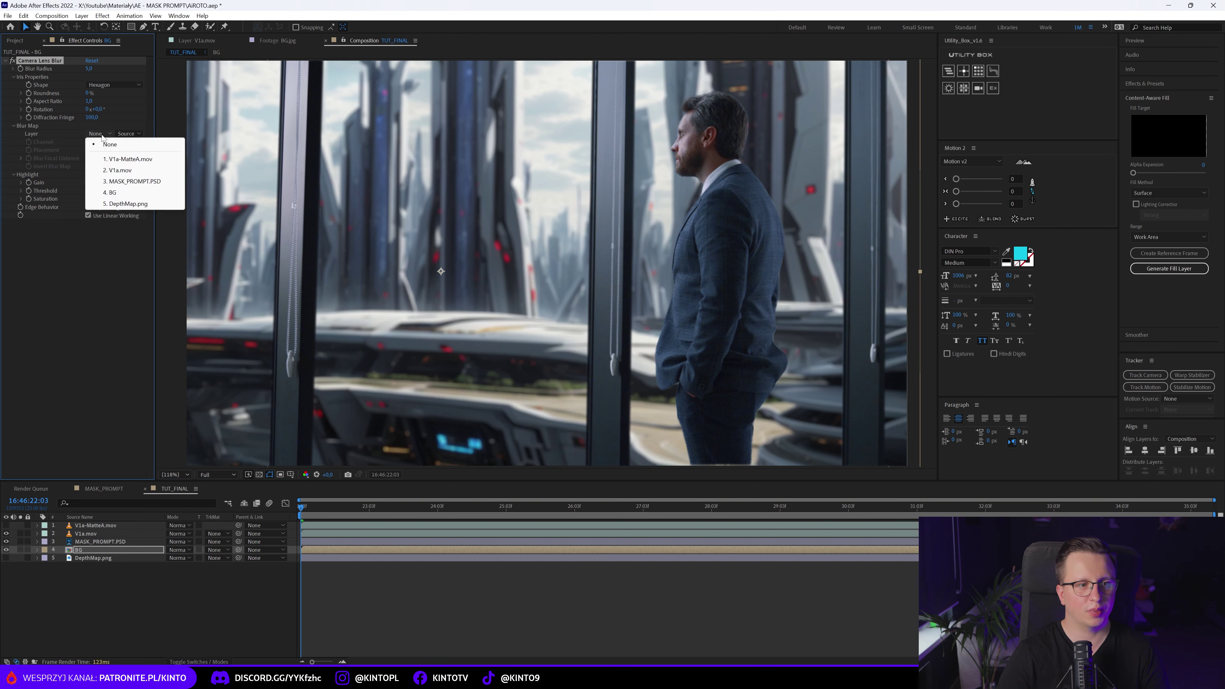
left_click(134, 206)
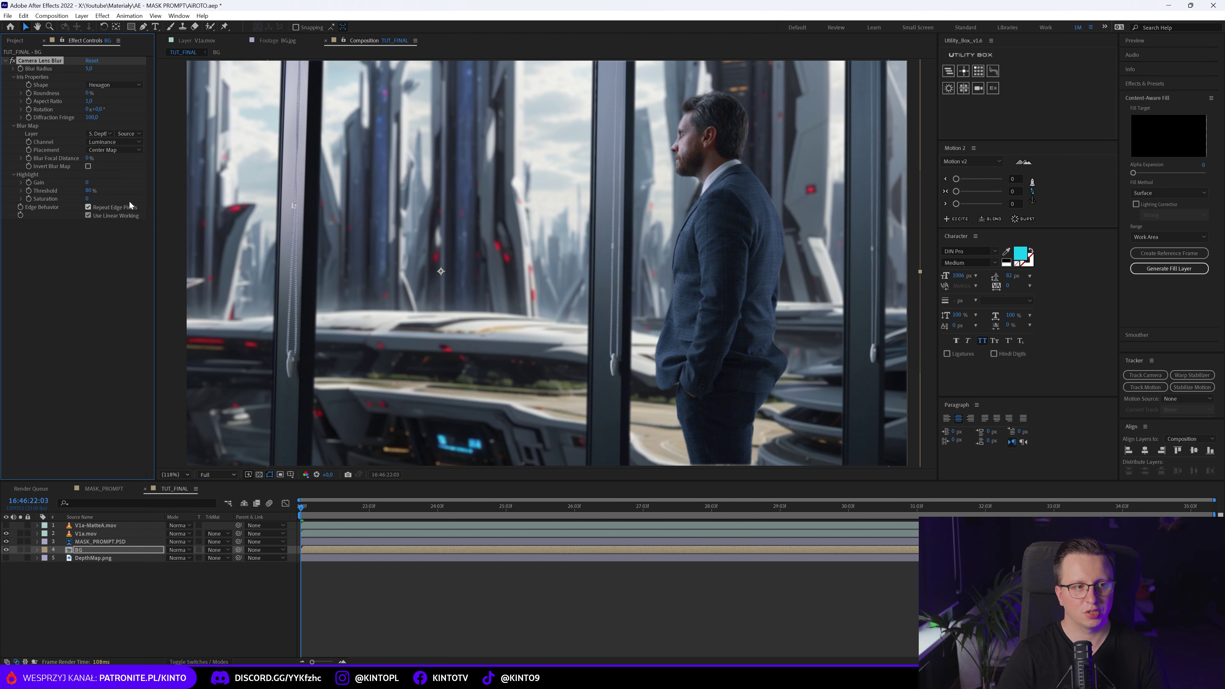
Step: Adjust the blur's Focal Distance and settle the Blur Radius at 7
left_click_drag(90, 68, 125, 68)
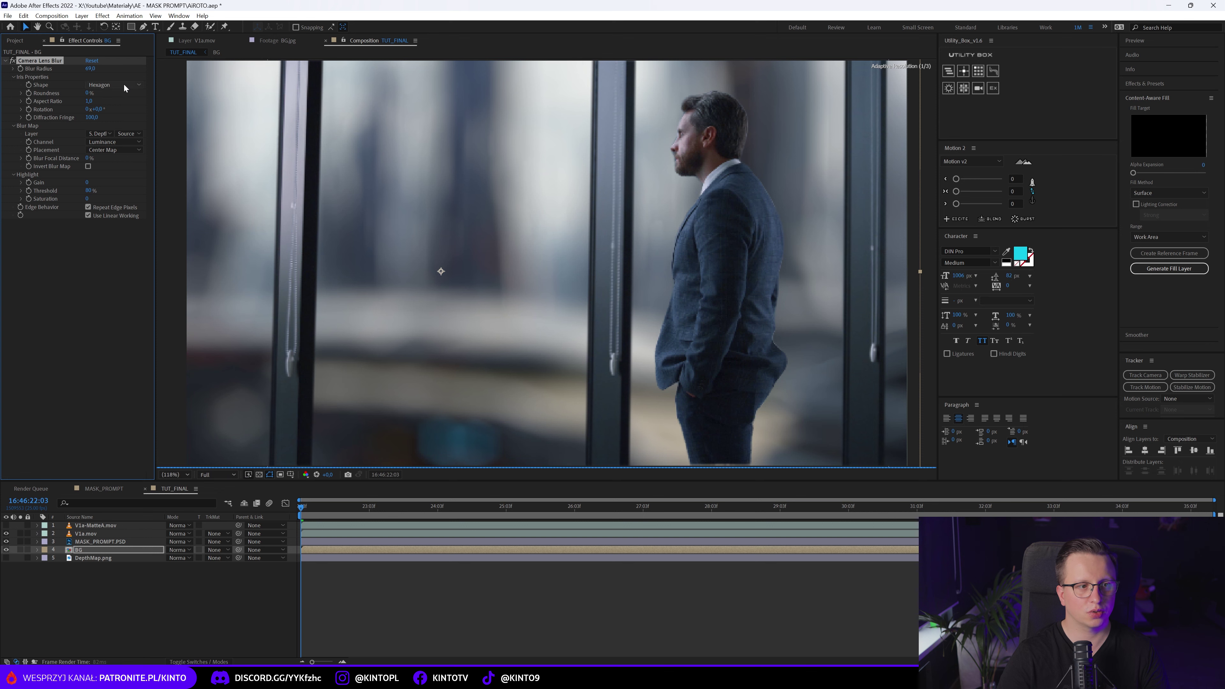
left_click_drag(90, 158, 129, 163)
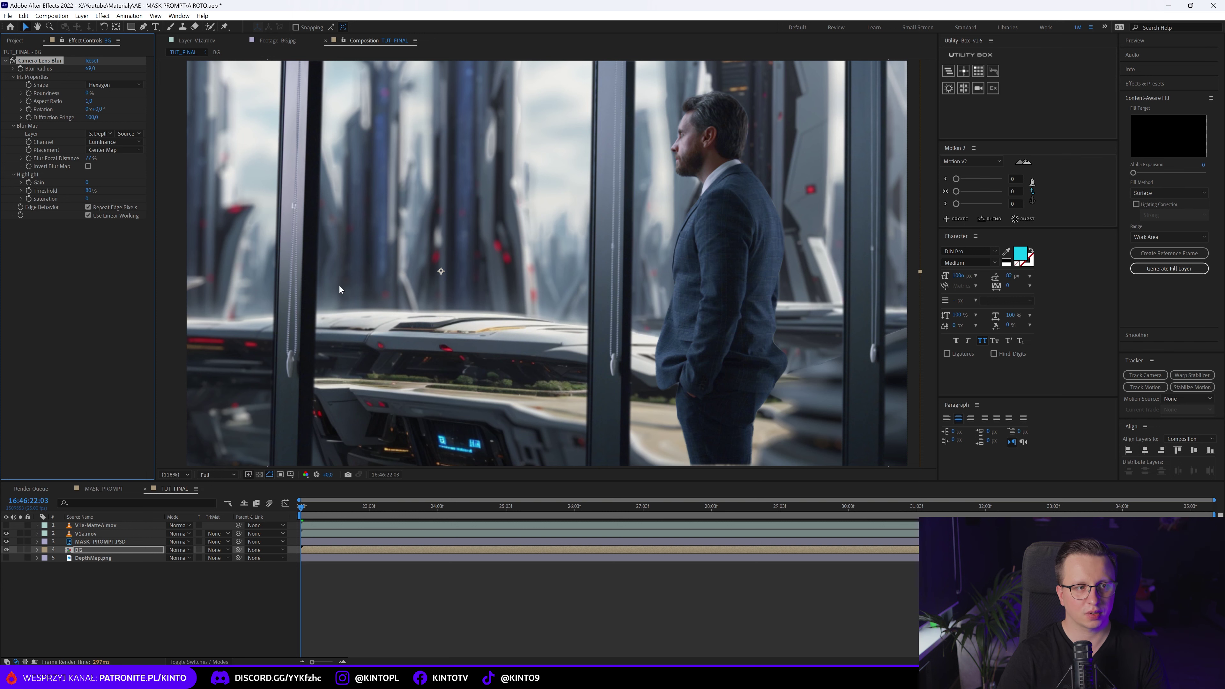
left_click_drag(90, 158, 77, 159)
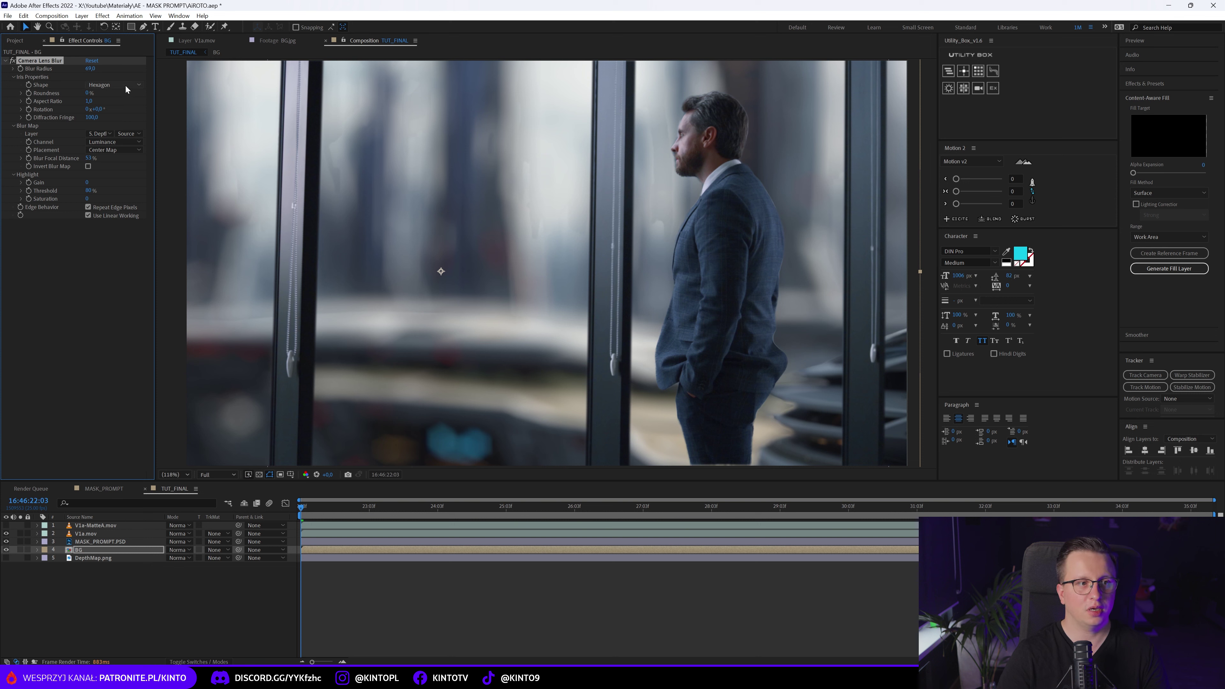
left_click(91, 68)
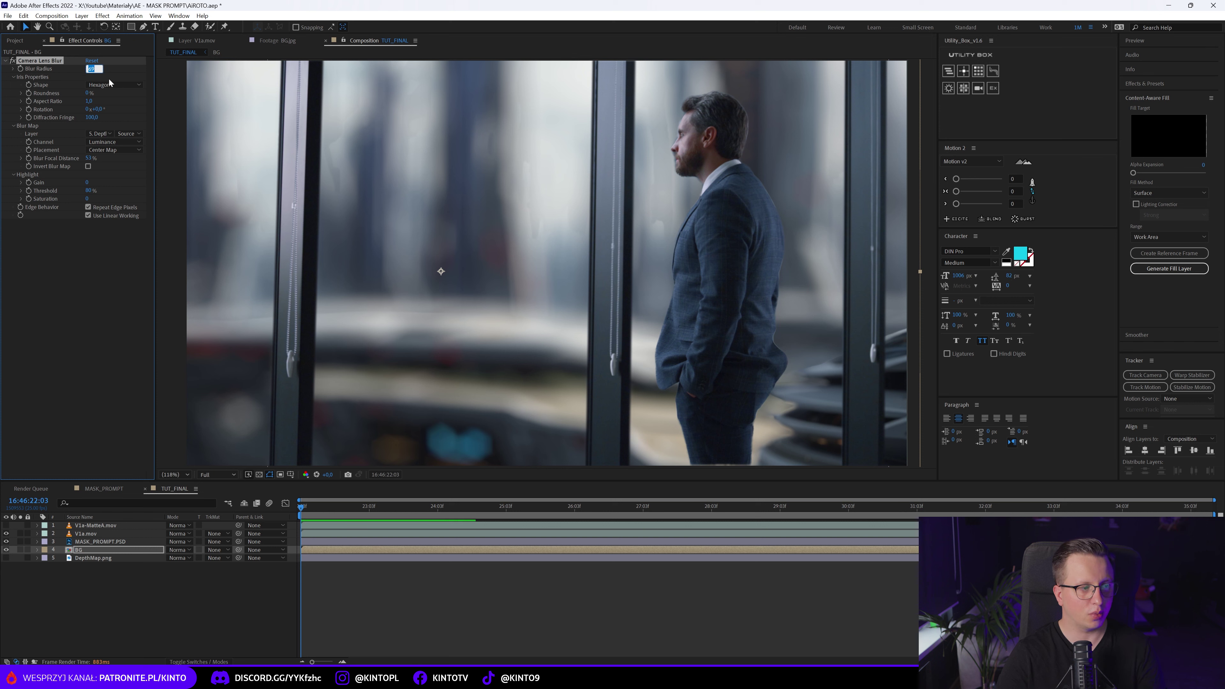
key("Return")
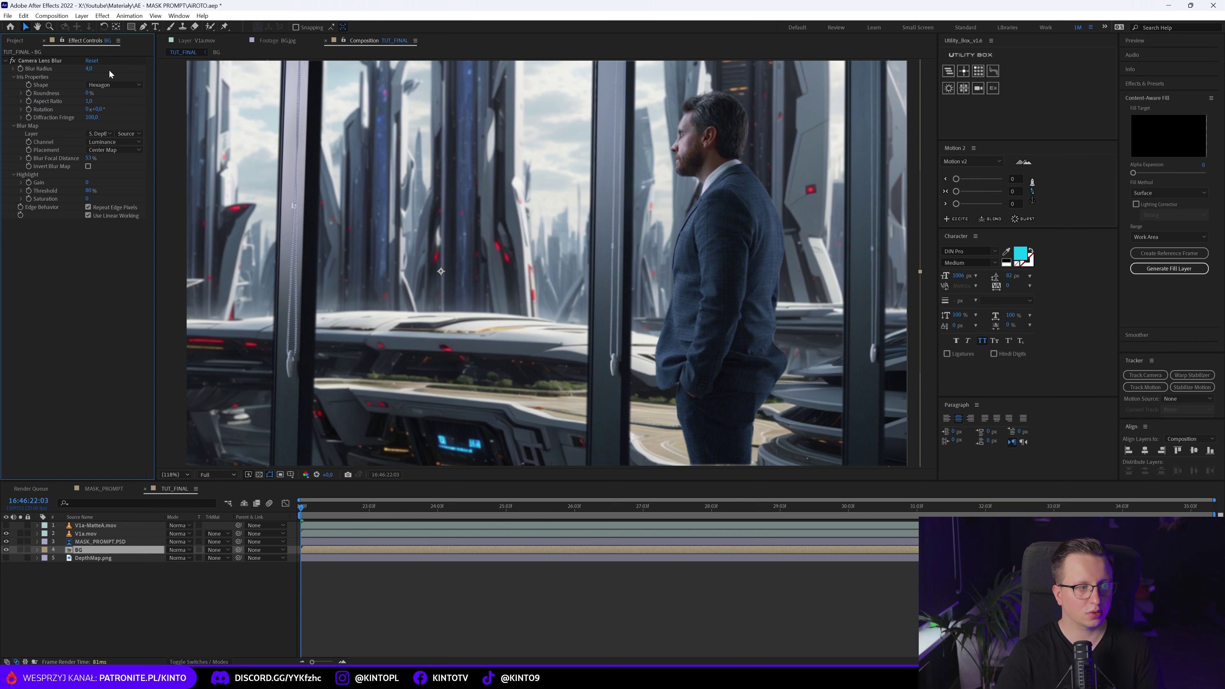
left_click_drag(90, 69, 105, 72)
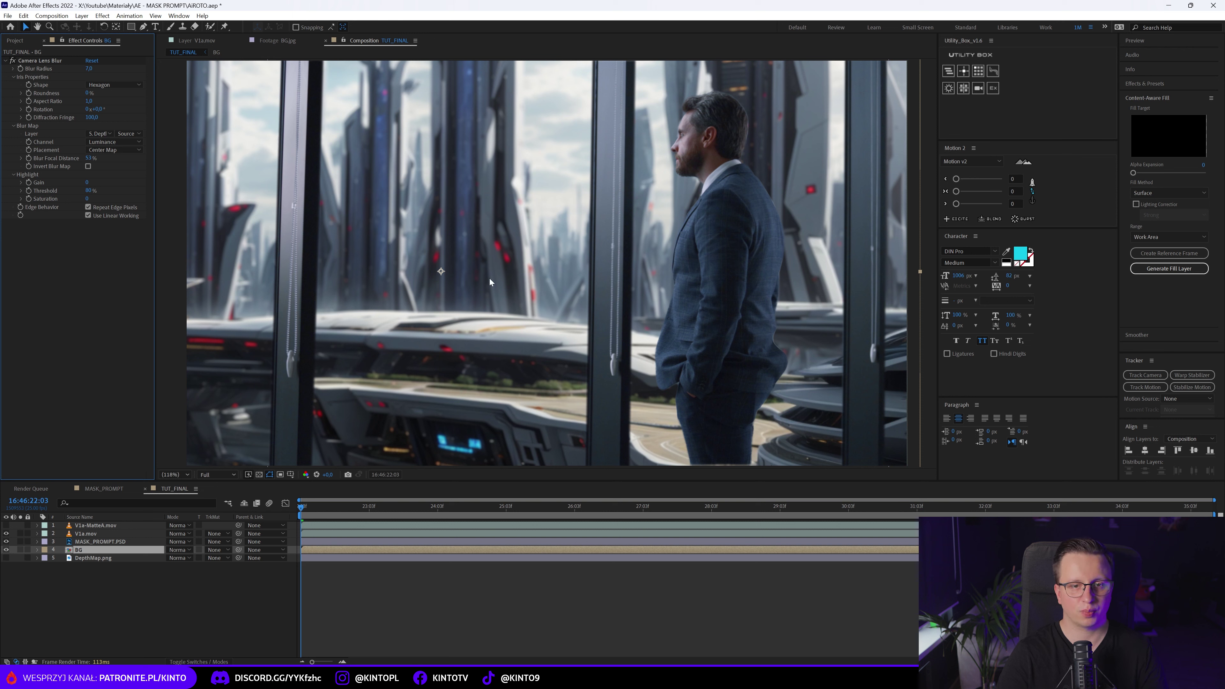
key("ctrl+space")
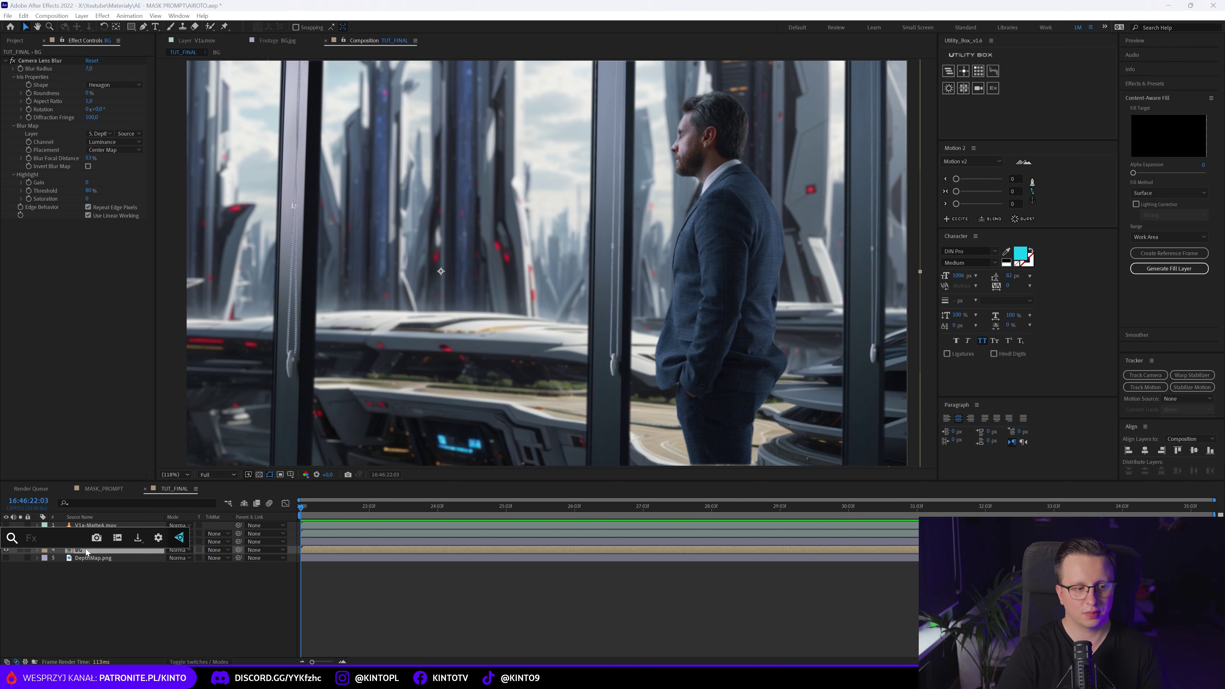
Step: Tint BG from a sampled dark colour to a light blue-grey, with Amount to Tint at 15%
type("tint")
key("Return")
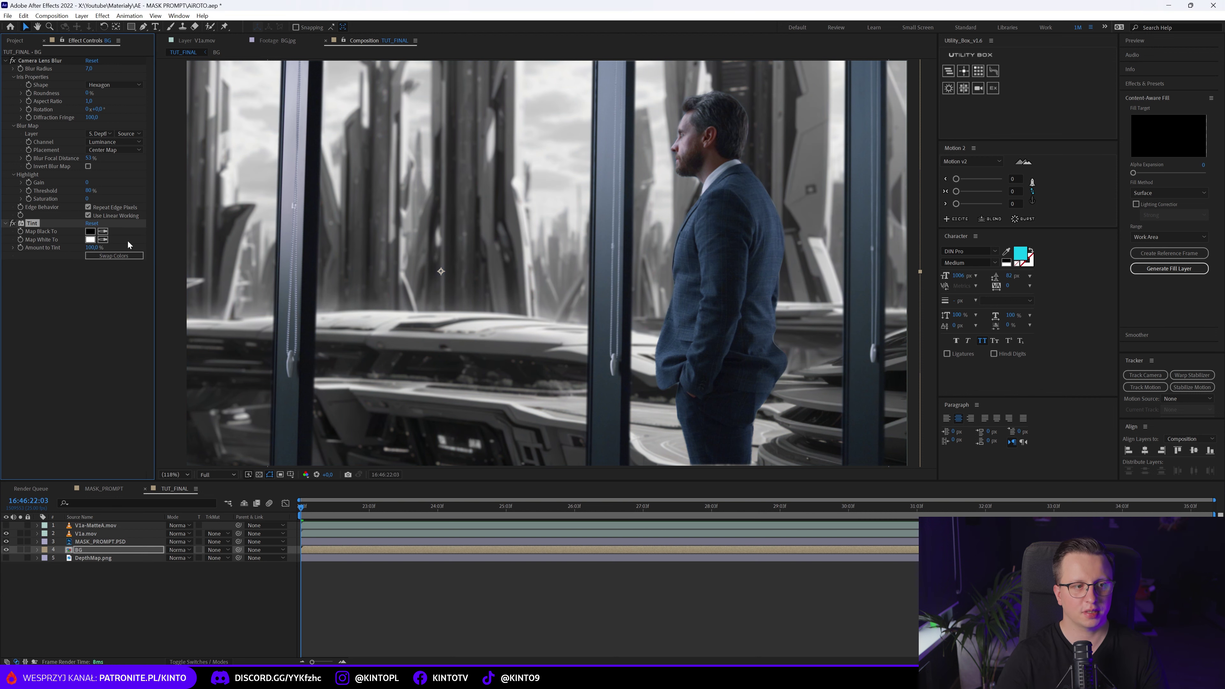
left_click(104, 234)
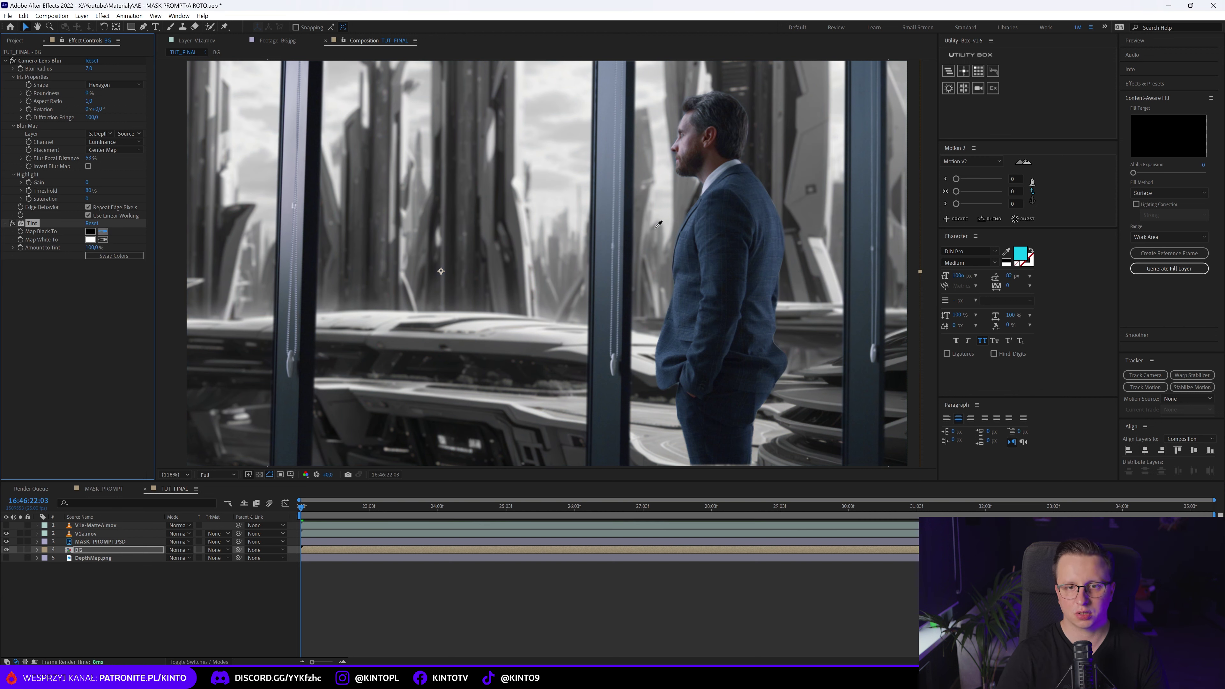
left_click(728, 405)
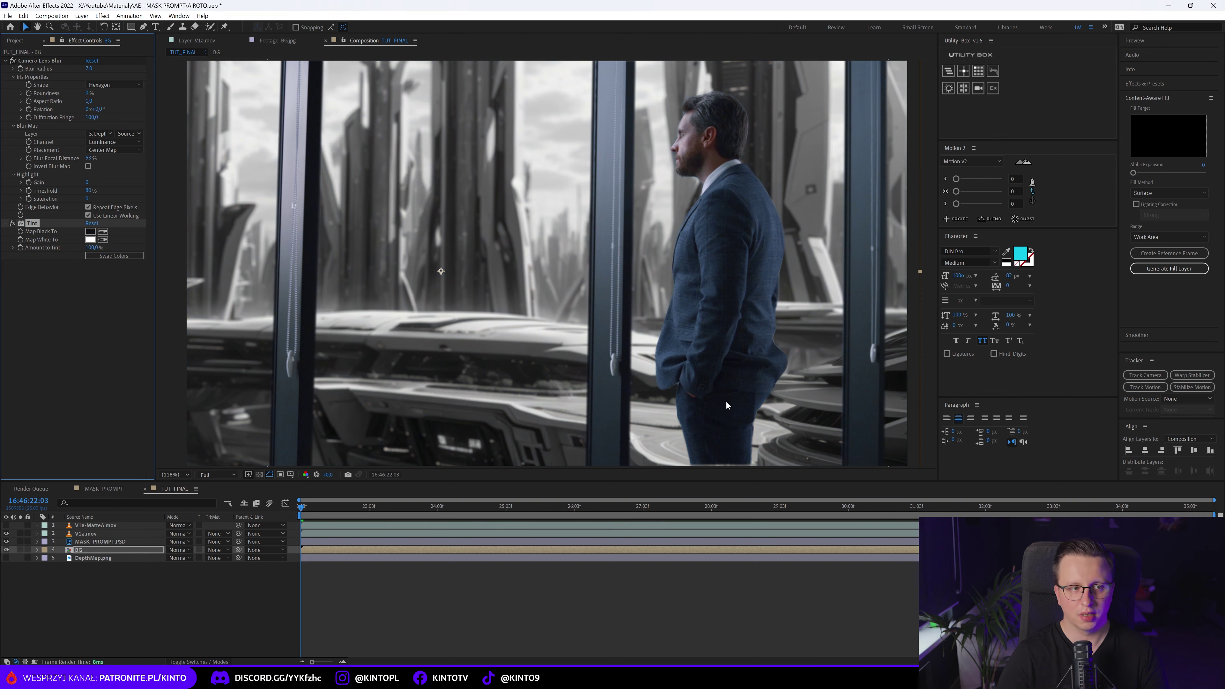
left_click(103, 240)
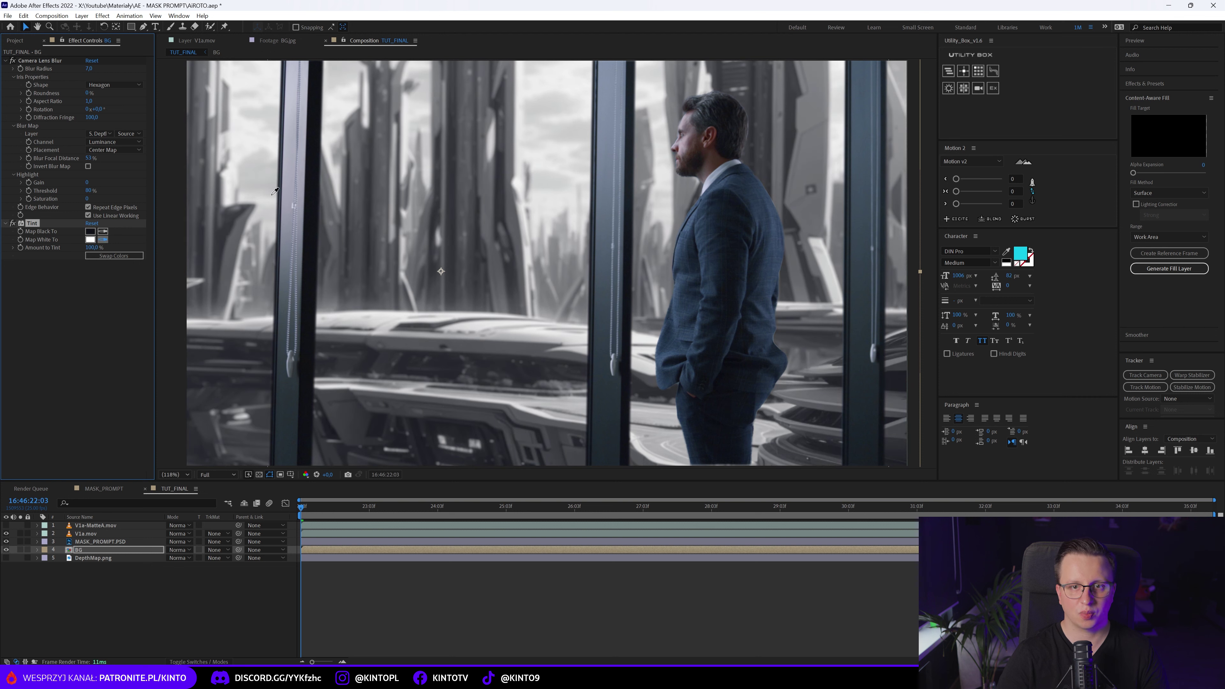
left_click(702, 183)
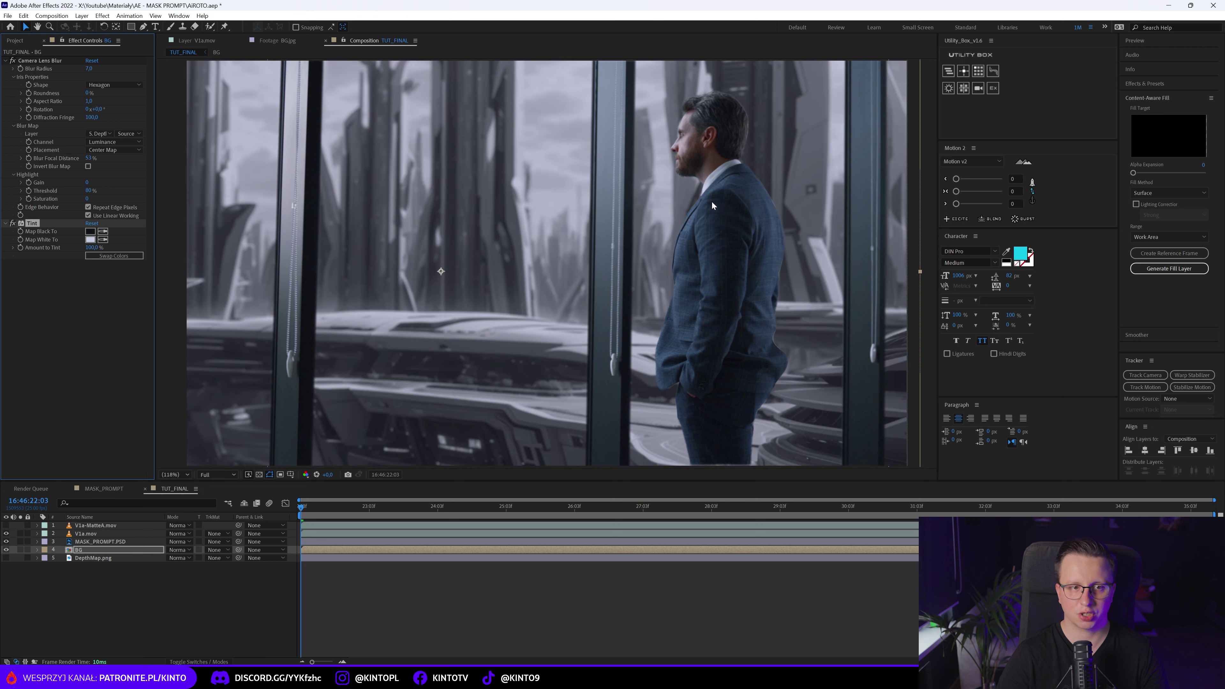
left_click(90, 248)
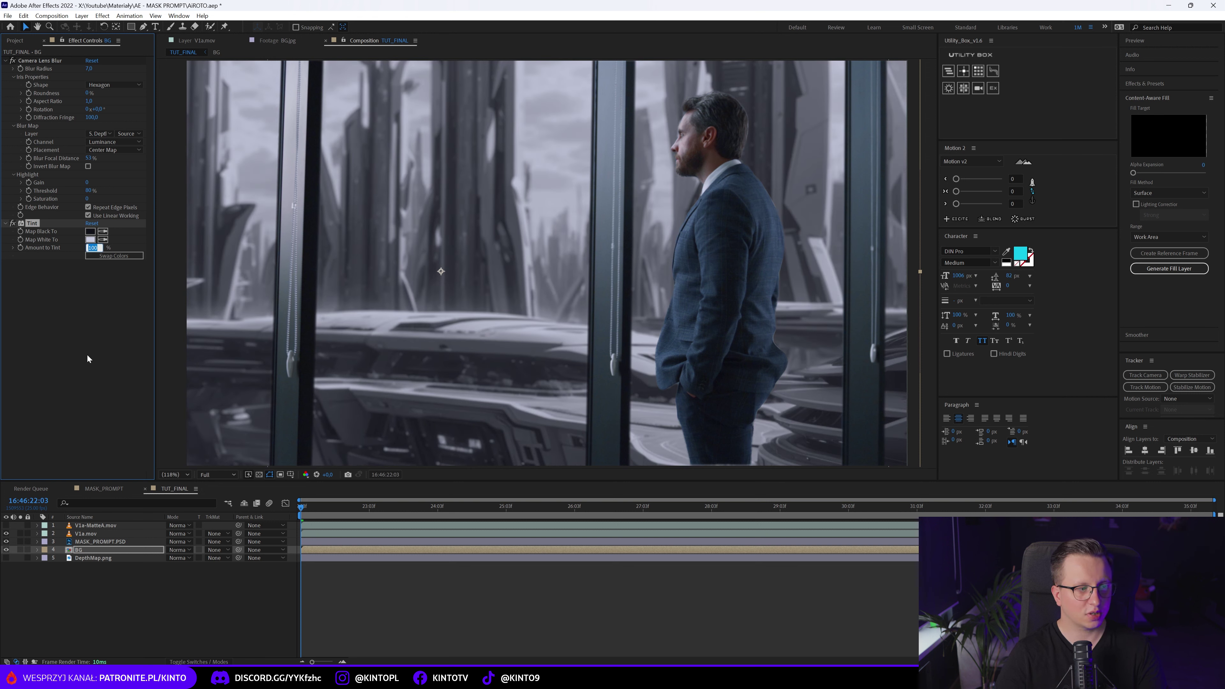
type("15")
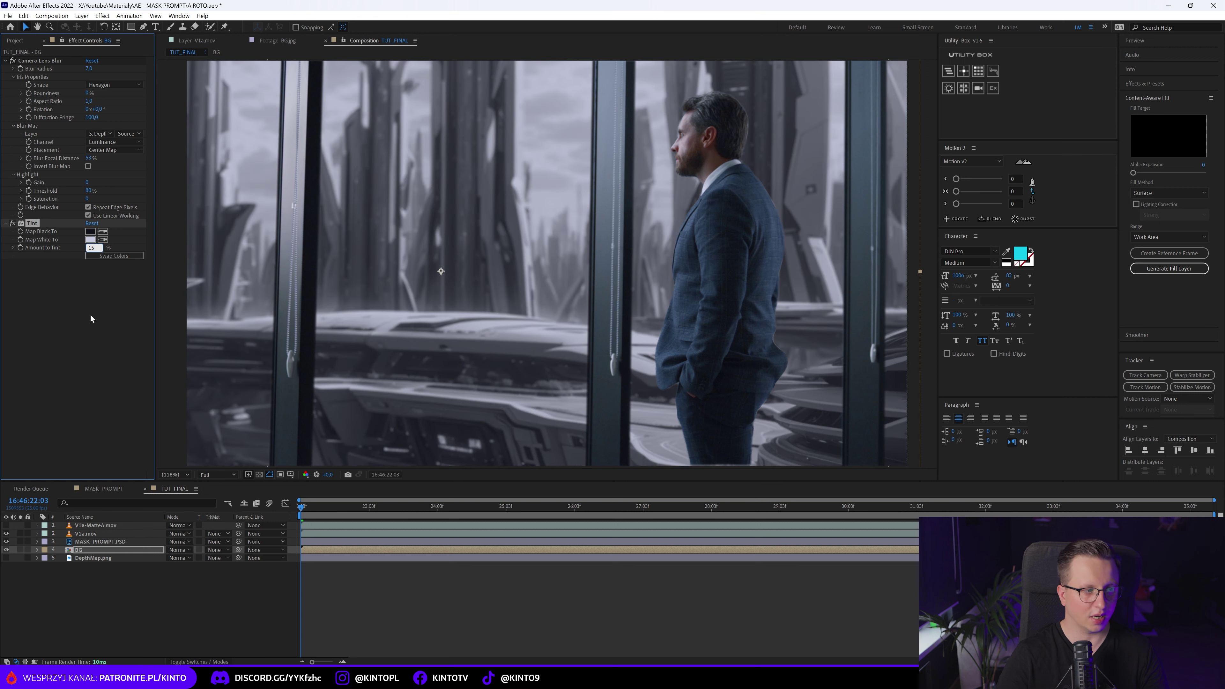
key("Return")
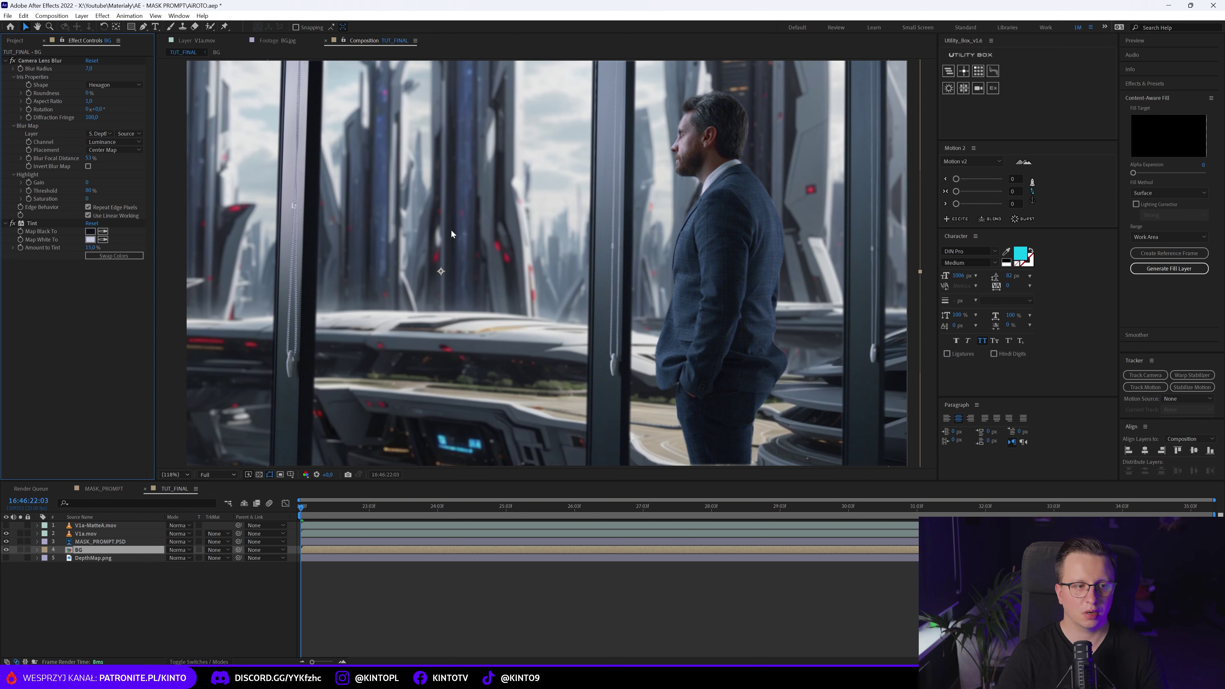
Step: Add Levels to BG: input black 3.9%, gamma 0.96, output white 96.9%, then view V1a.mov's layer
key("ctrl+space")
type("blur")
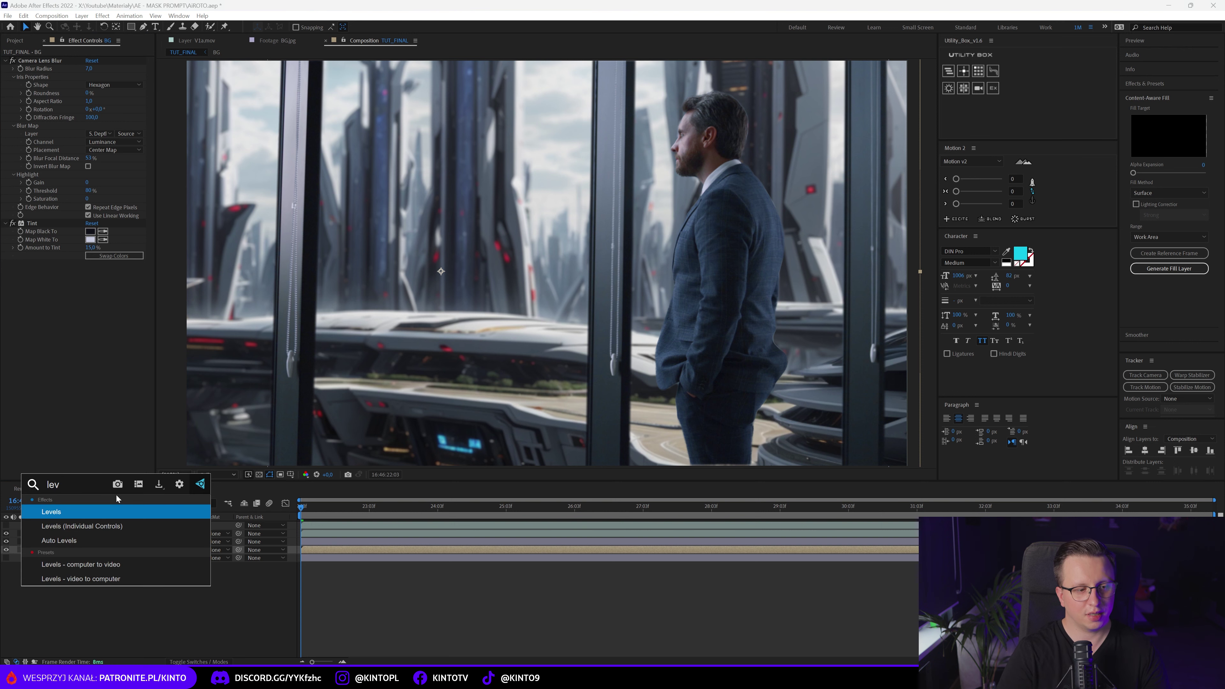
key("Return")
left_click_drag(36, 323, 34, 321)
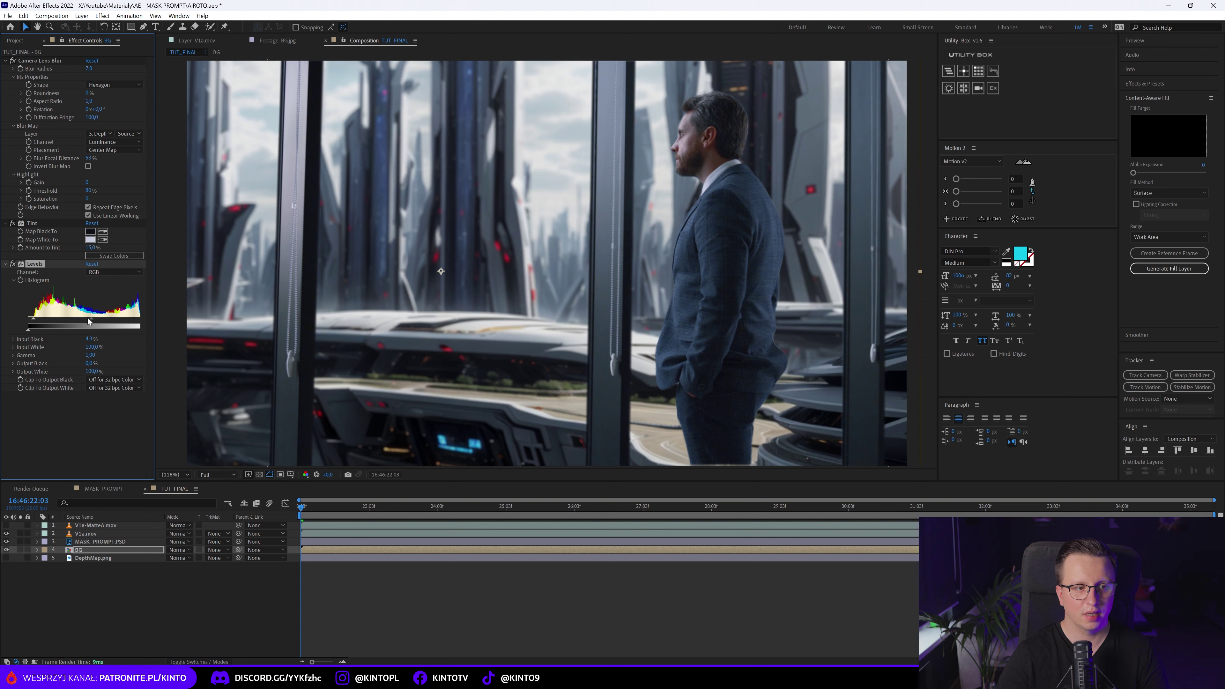
left_click_drag(88, 320, 93, 320)
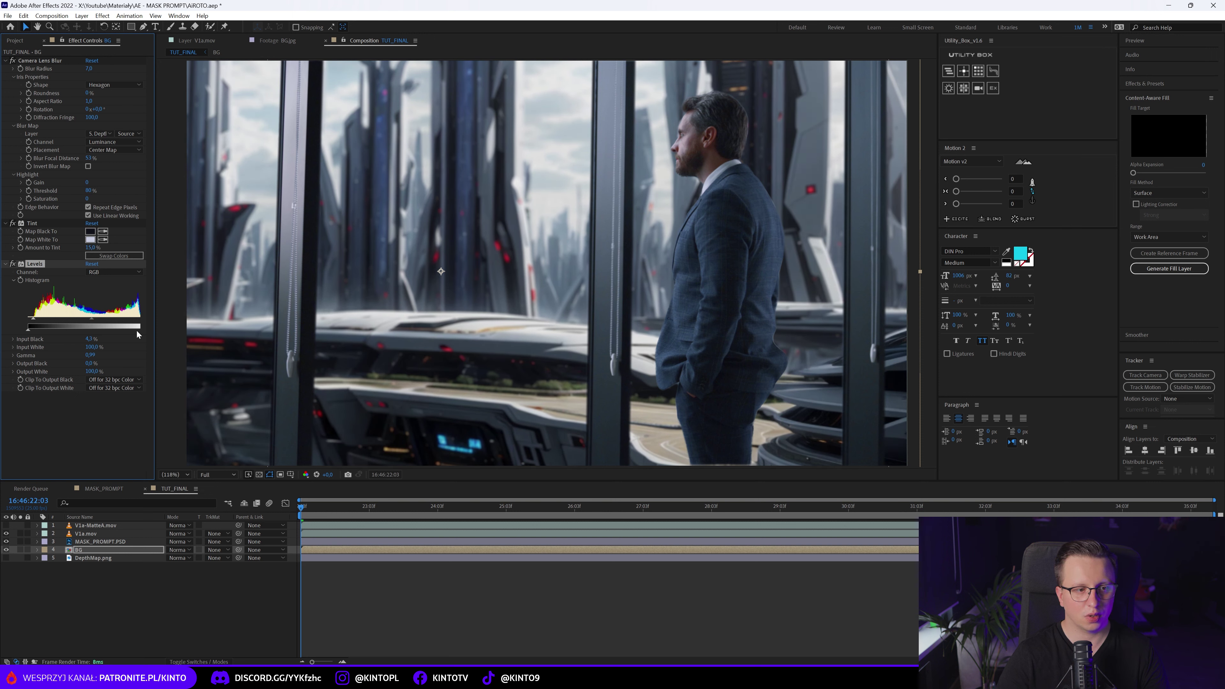
left_click_drag(140, 329, 135, 329)
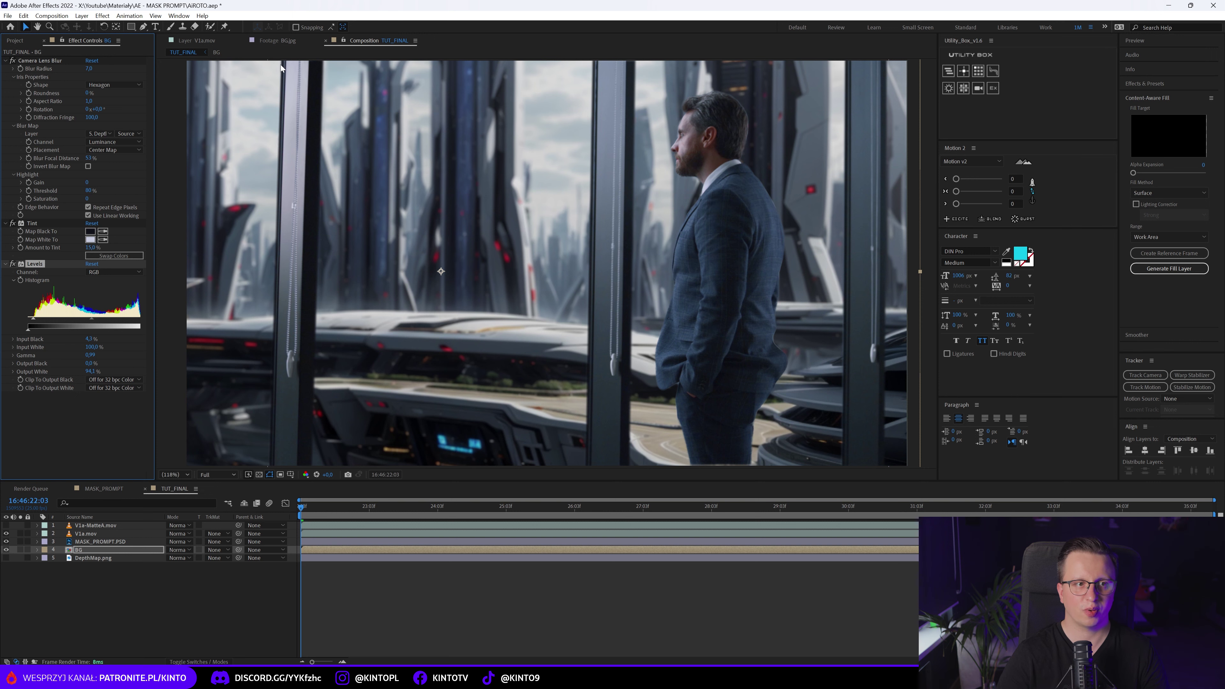
left_click(202, 41)
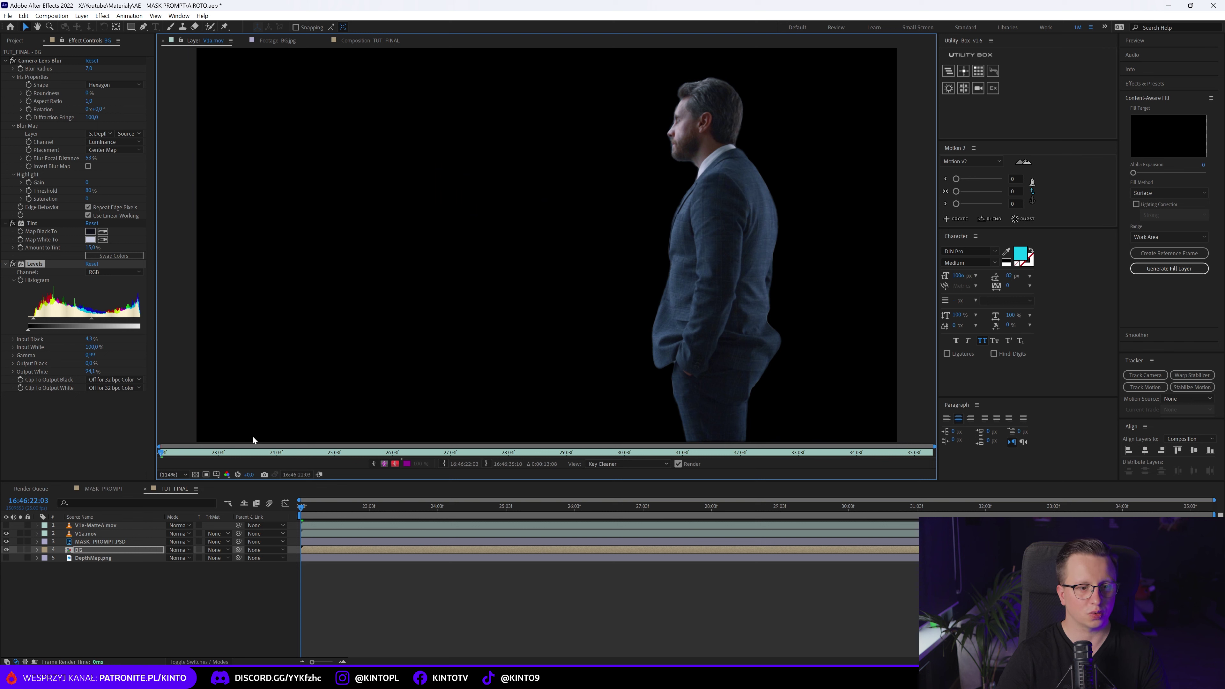
Step: Jump to frame 16:46:23:12, check the original V1a.mov footage, and return to TUT_FINAL
left_click(240, 452)
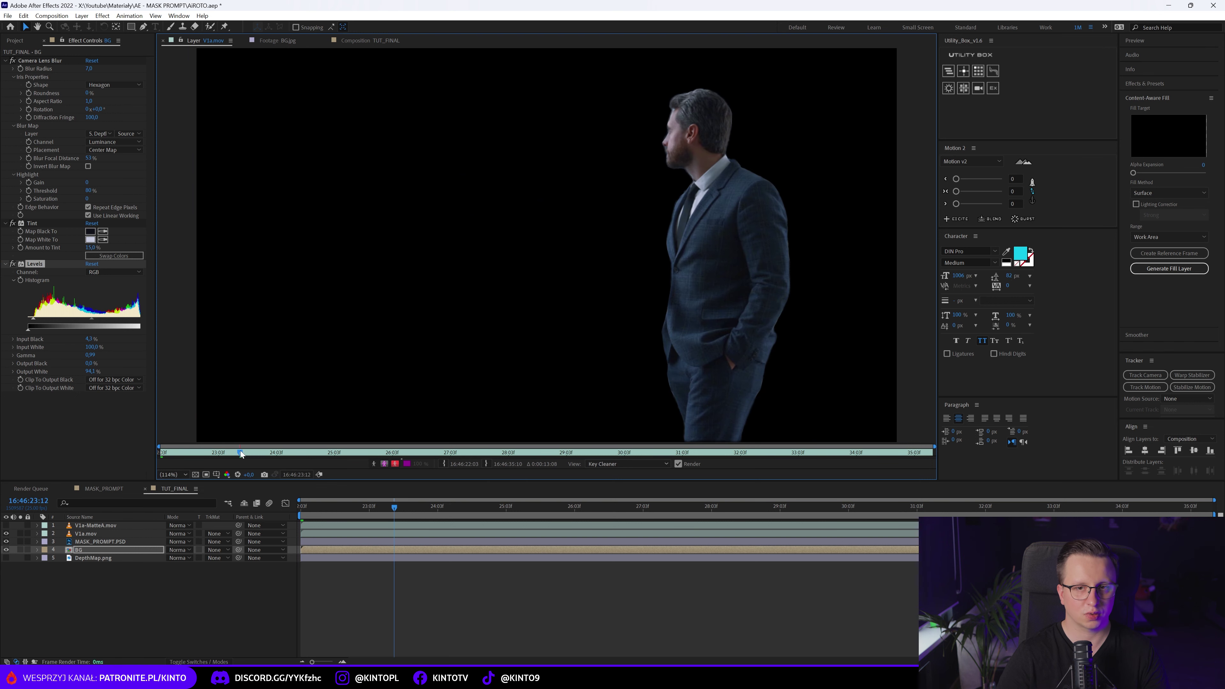
left_click(23, 41)
double_click(29, 227)
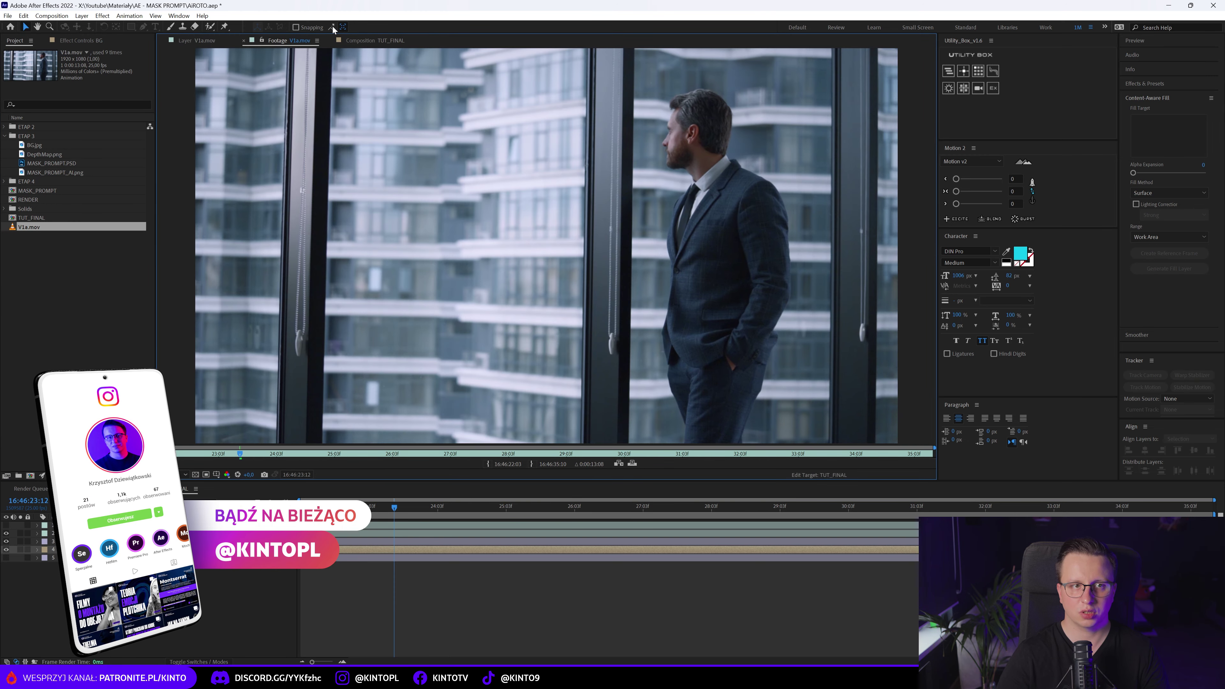
left_click(383, 40)
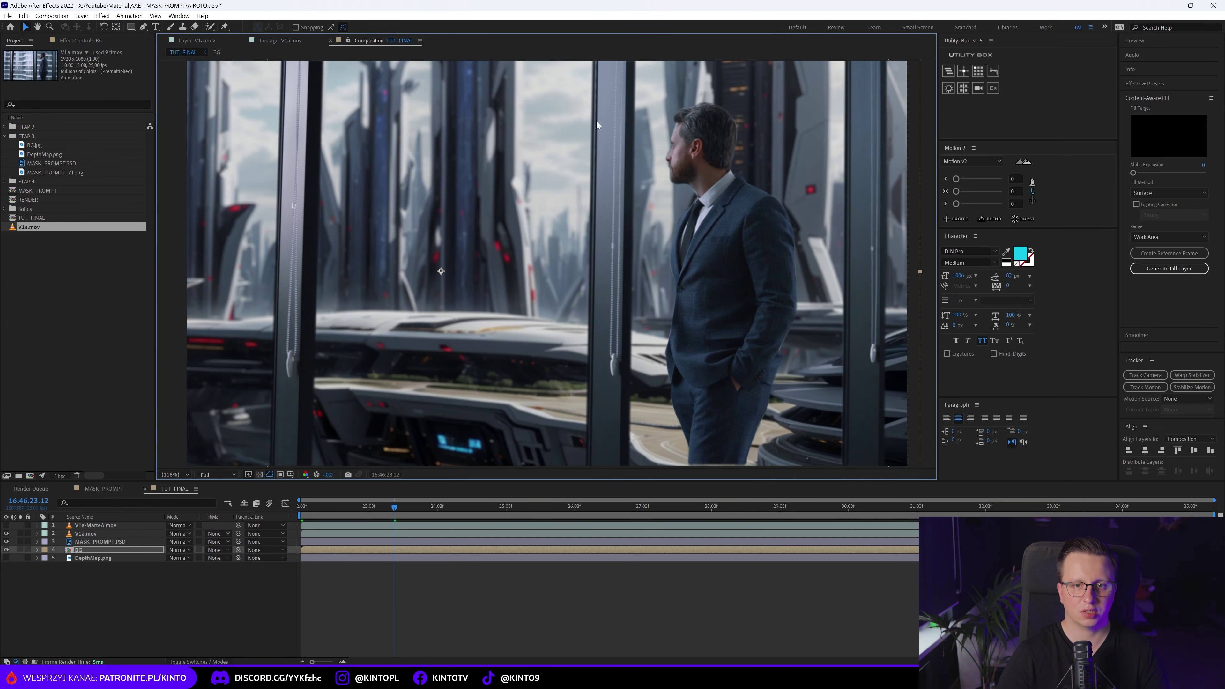
Step: Add MASK_PROMPT_AI.png to TUT_FINAL just above the BG layer
left_click(81, 40)
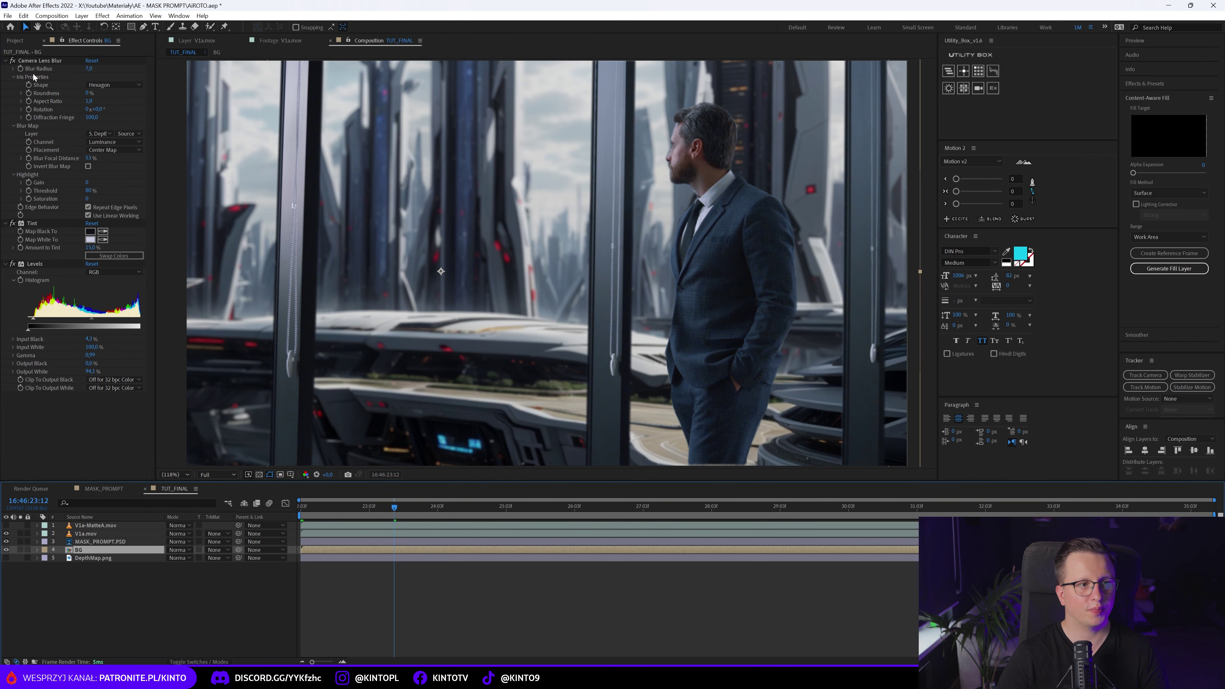
left_click(16, 42)
left_click(46, 154)
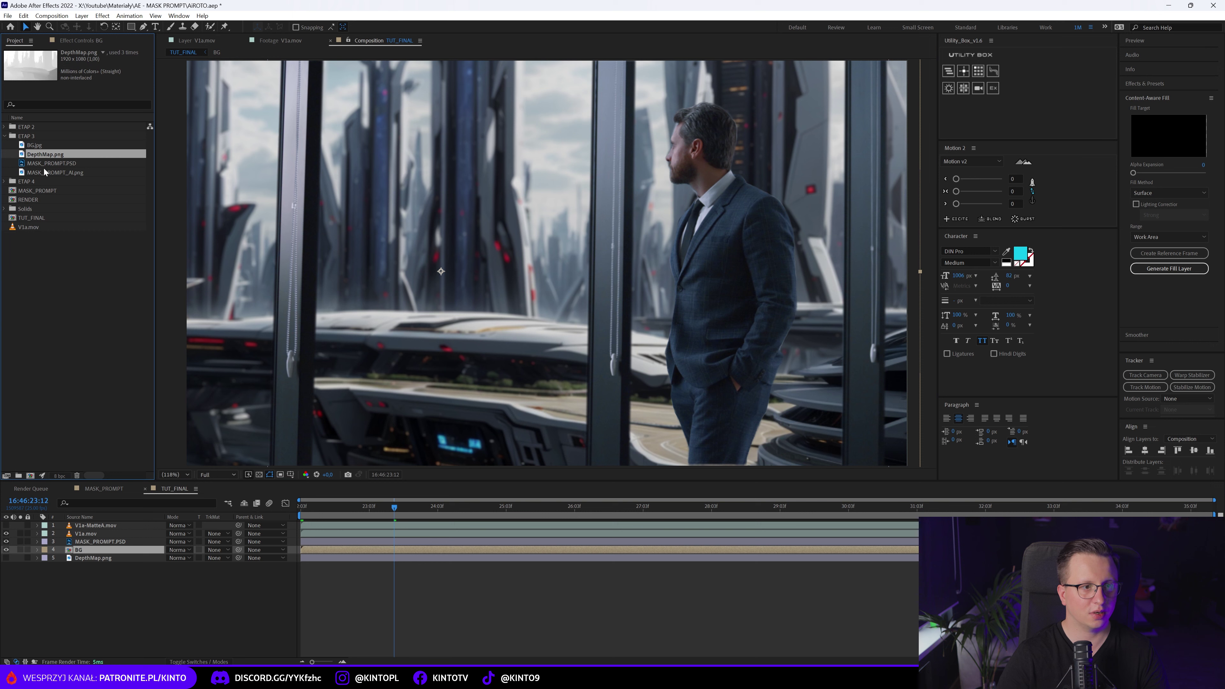
left_click(45, 173)
left_click_drag(45, 173, 121, 548)
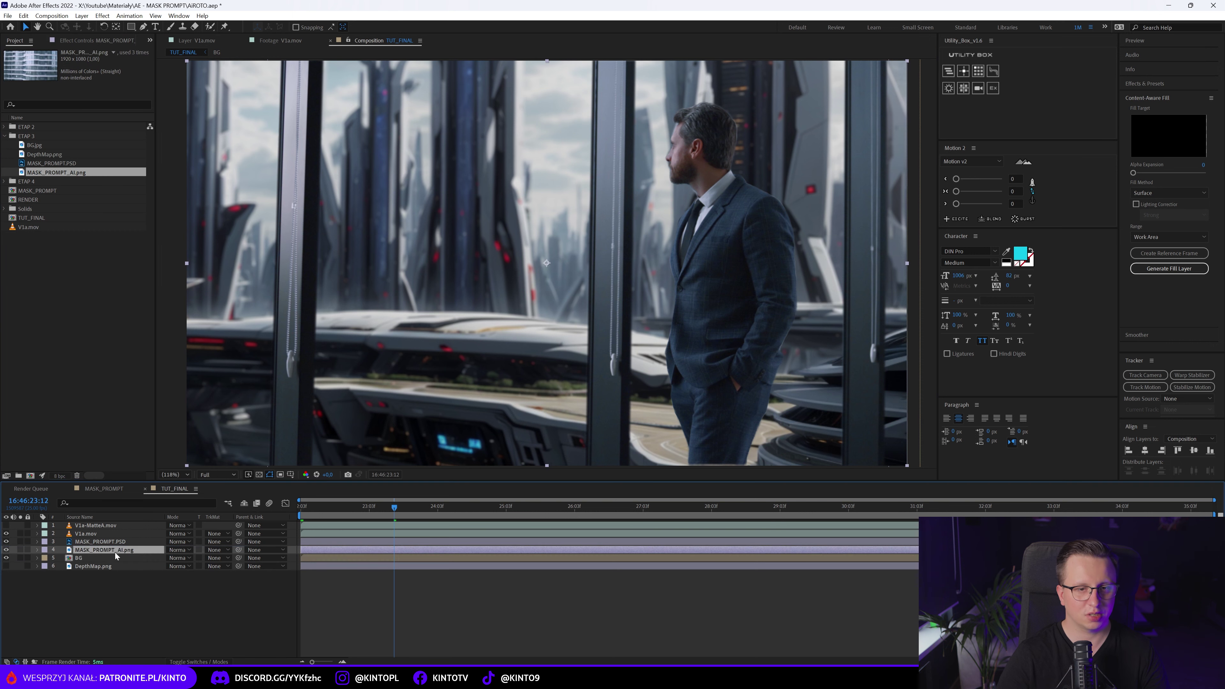
left_click(20, 550)
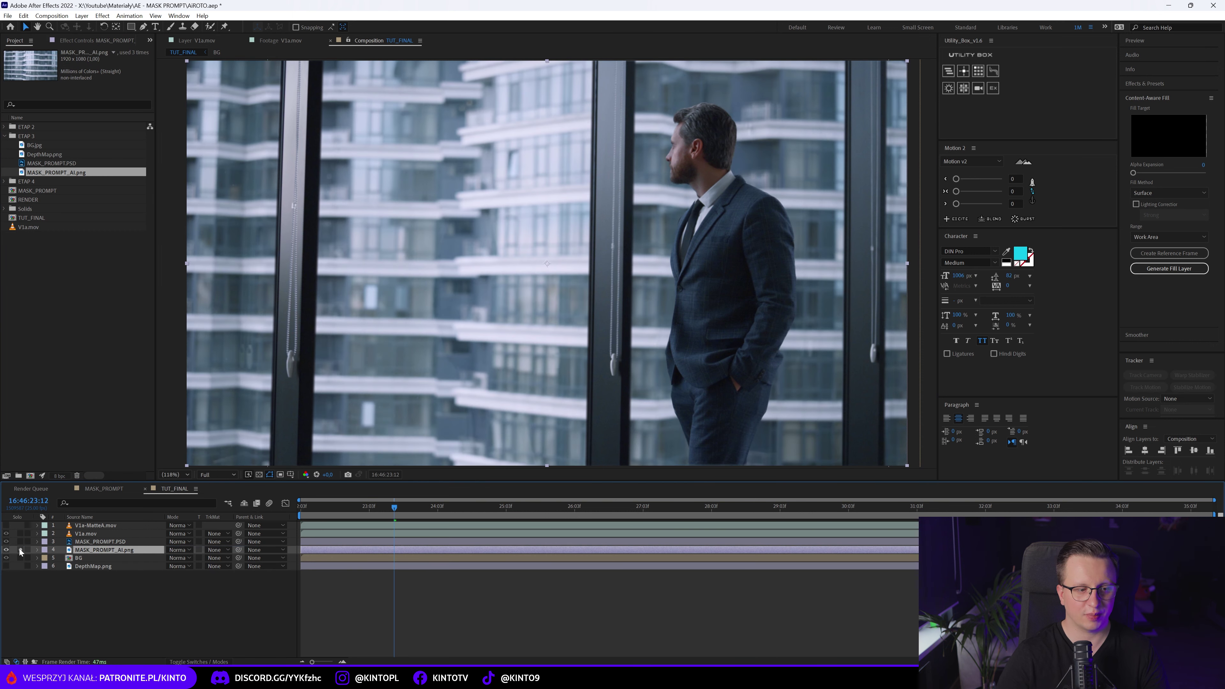
left_click(20, 550)
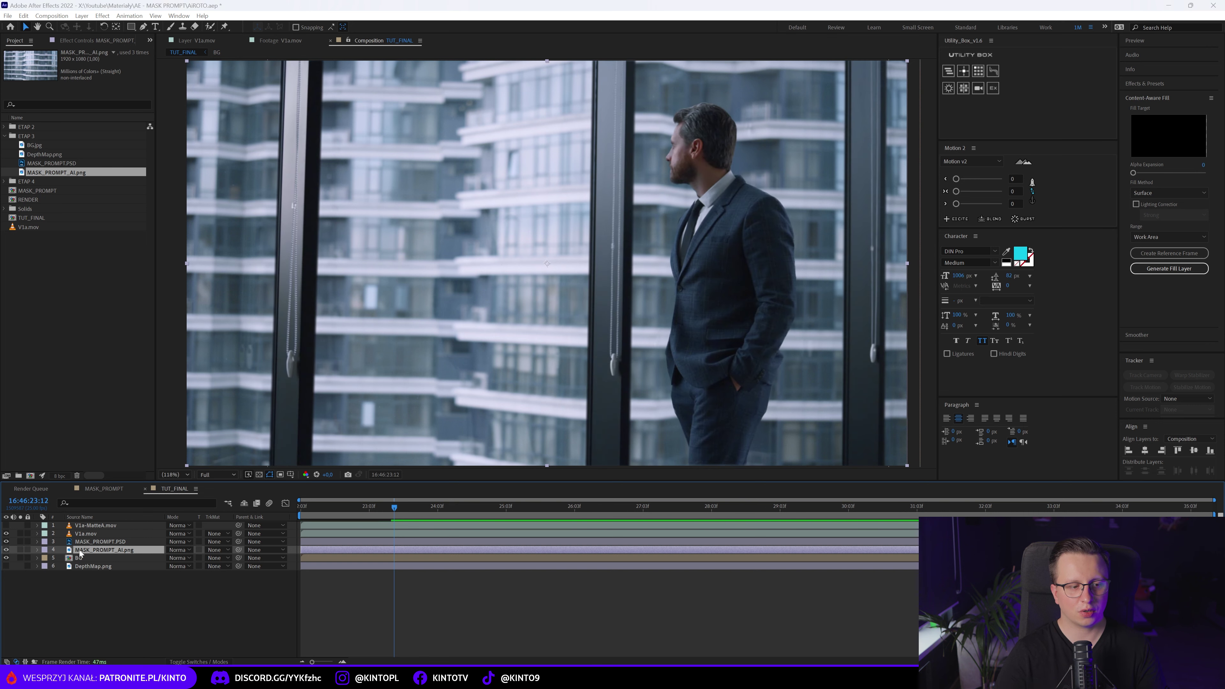
Step: Apply Gaussian Blur to the AI image layer with a Blurriness of 355
key("ctrl+space")
type("gau")
key("Down")
key("Return")
left_click(92, 69)
type("125")
key("Return")
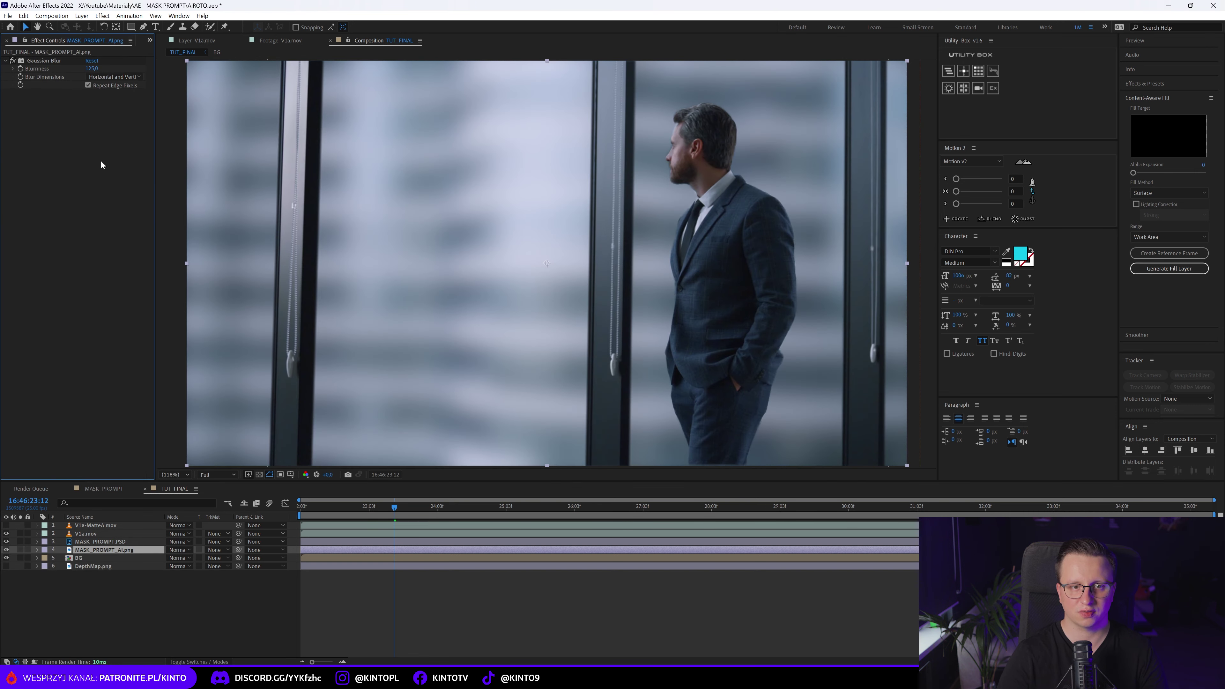
left_click(91, 68)
type("155")
key("Return")
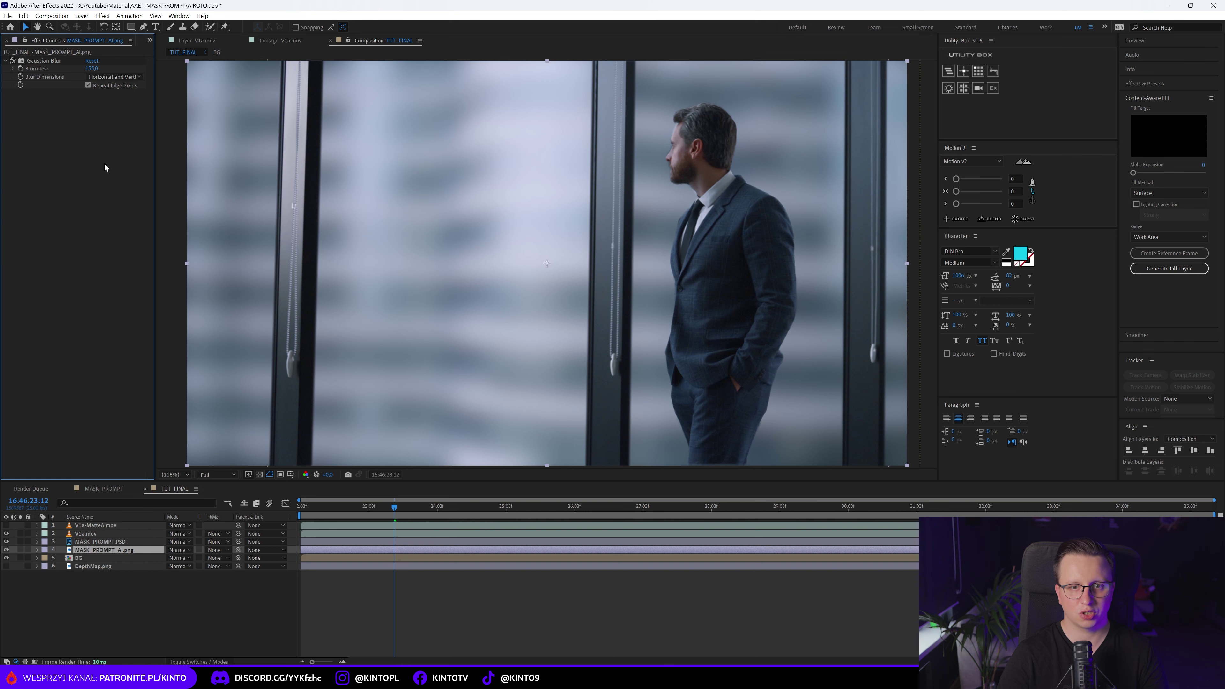
type("355")
key("Return")
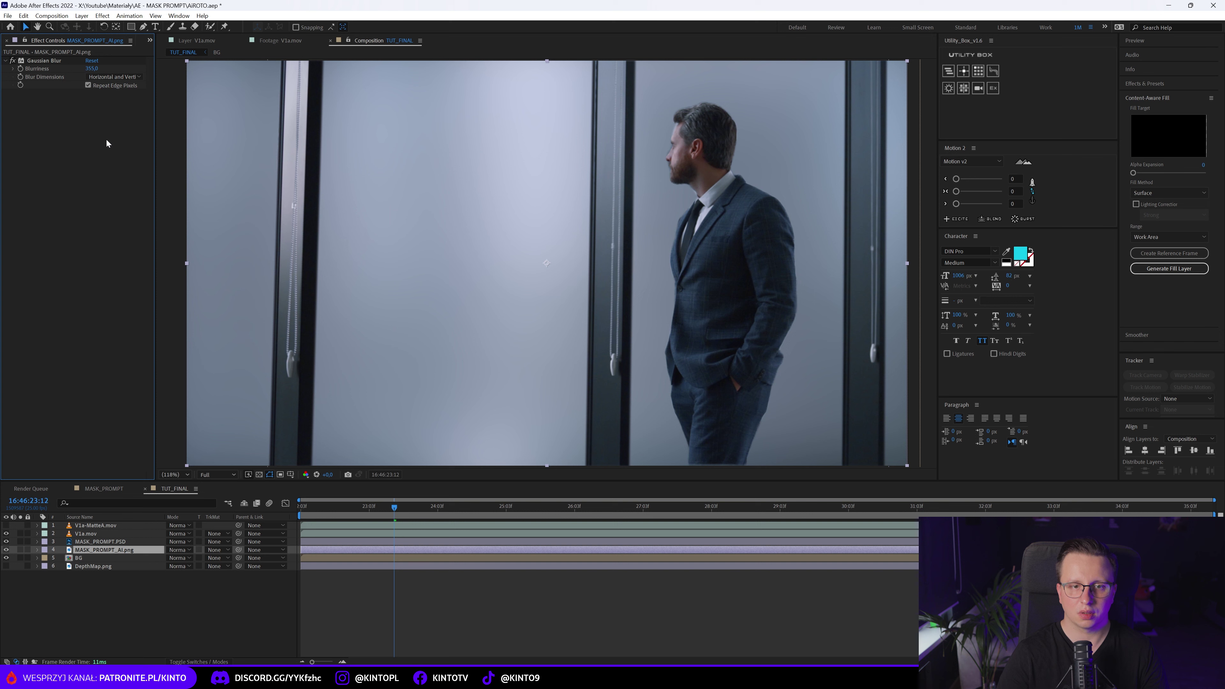
Step: Blend the AI image layer in Color mode and lower its opacity to 27%
left_click(180, 550)
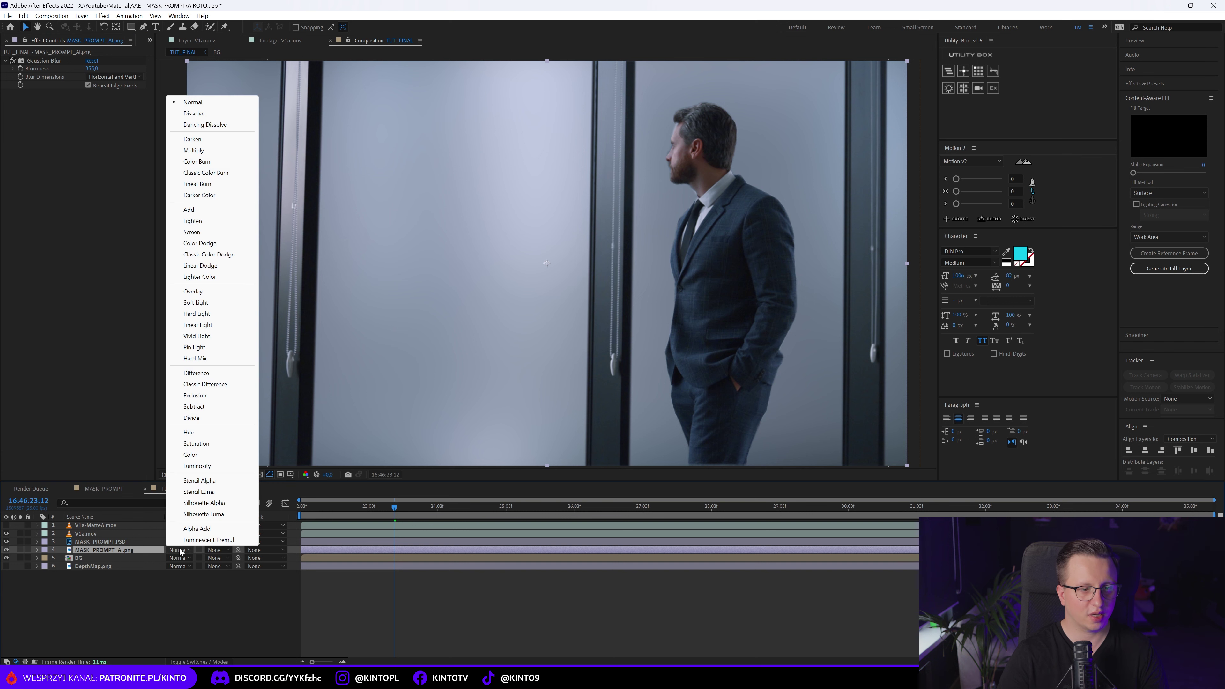
left_click(200, 304)
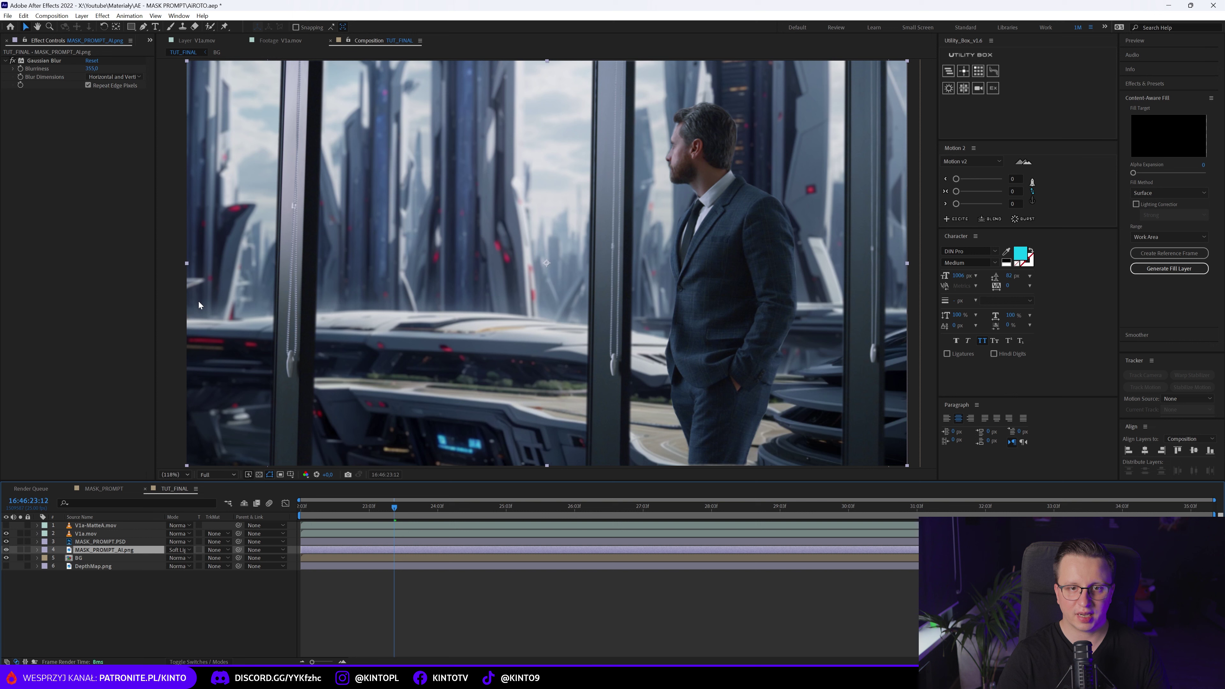
left_click(178, 550)
left_click(197, 458)
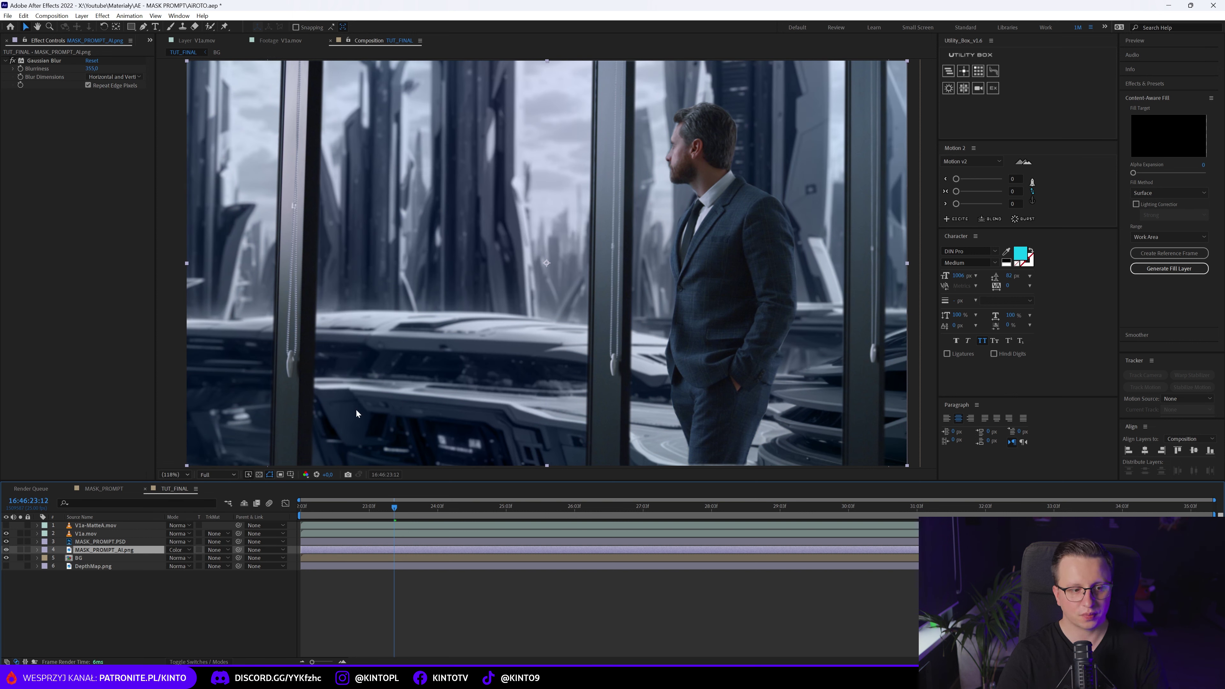
key("t")
left_click(173, 557)
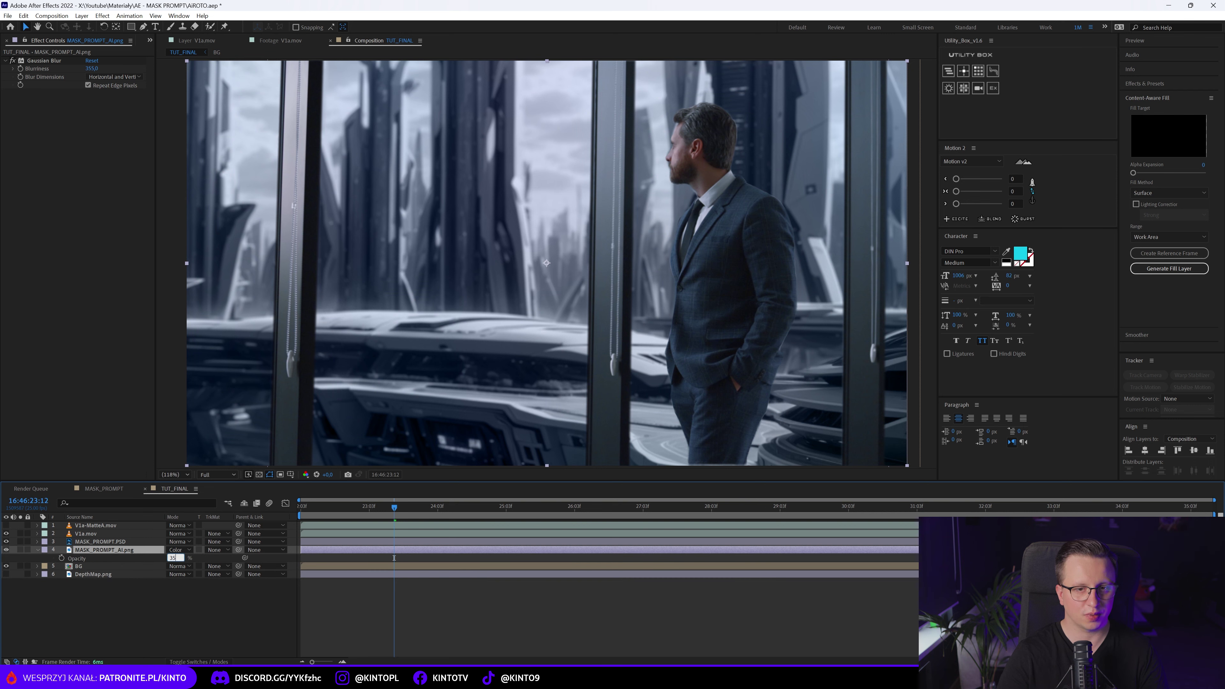
left_click(170, 587)
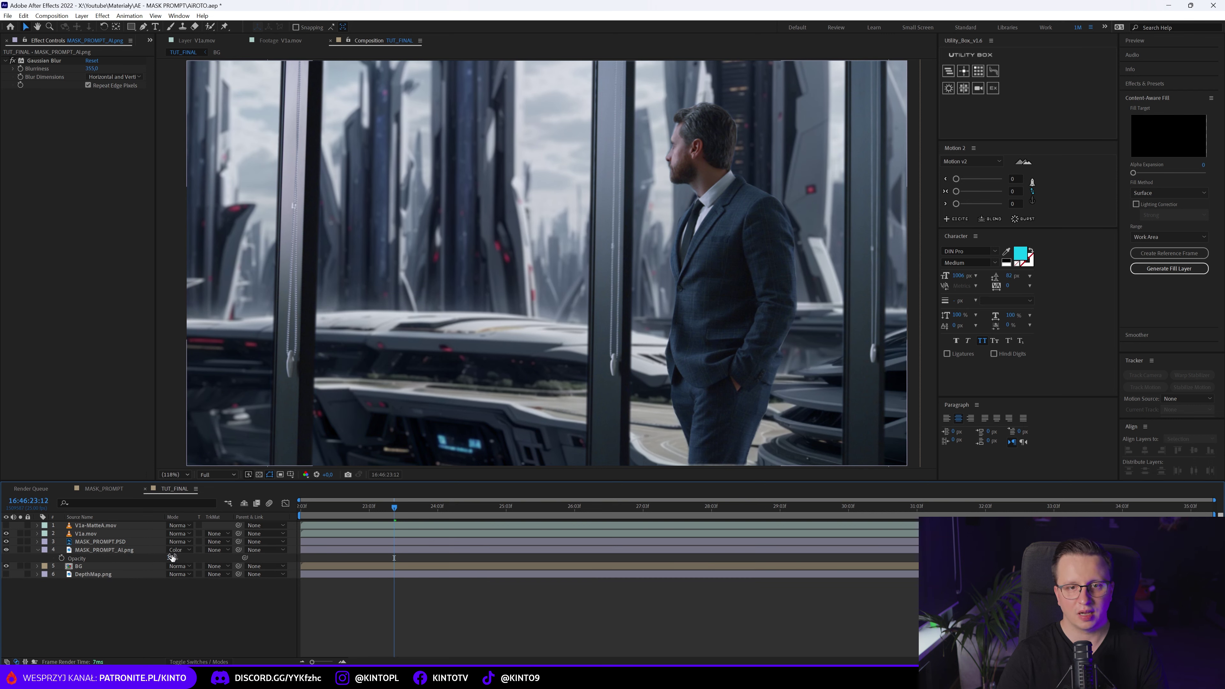
left_click_drag(172, 557, 168, 557)
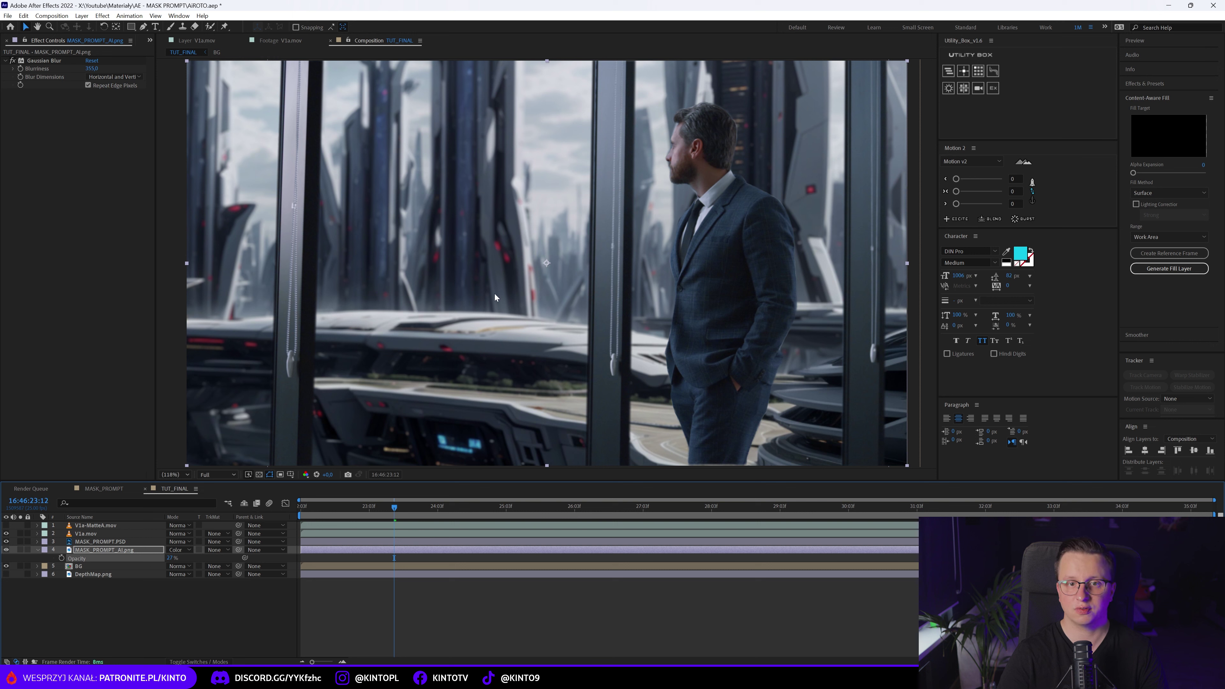
Step: Play back the composite to review it, then deselect and collapse the AI image layer
key("space")
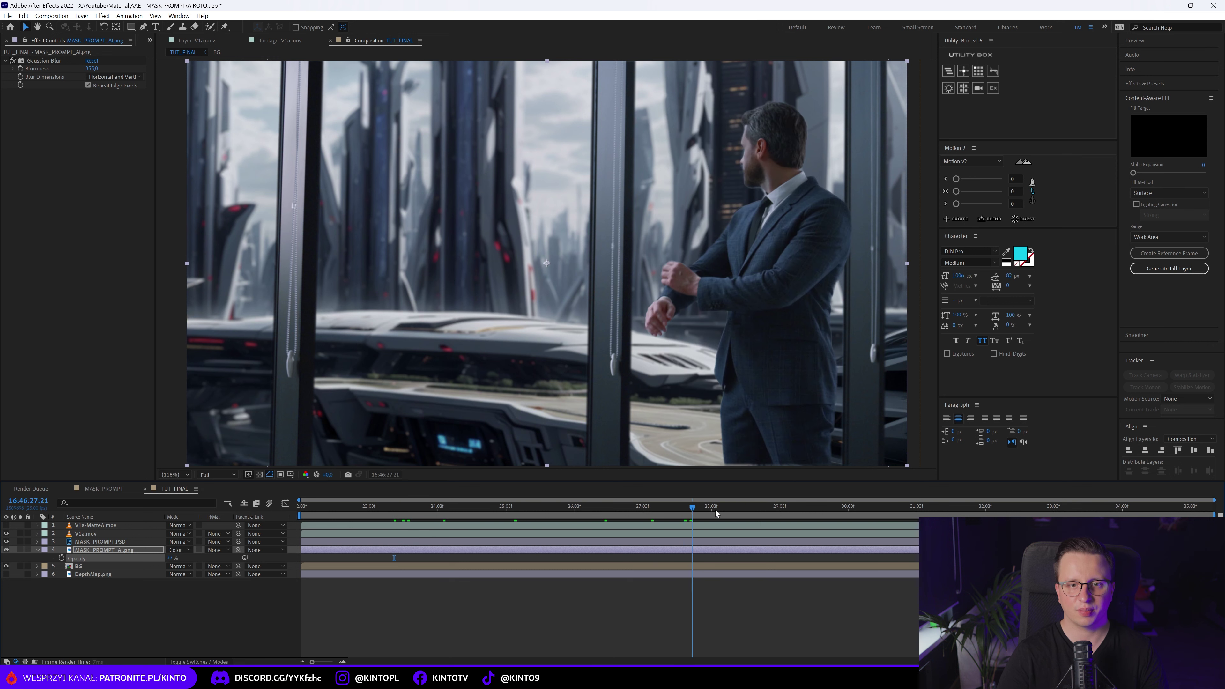
mouse_move(670, 507)
left_mouse_down()
mouse_move(1185, 507)
mouse_move(597, 539)
left_mouse_up()
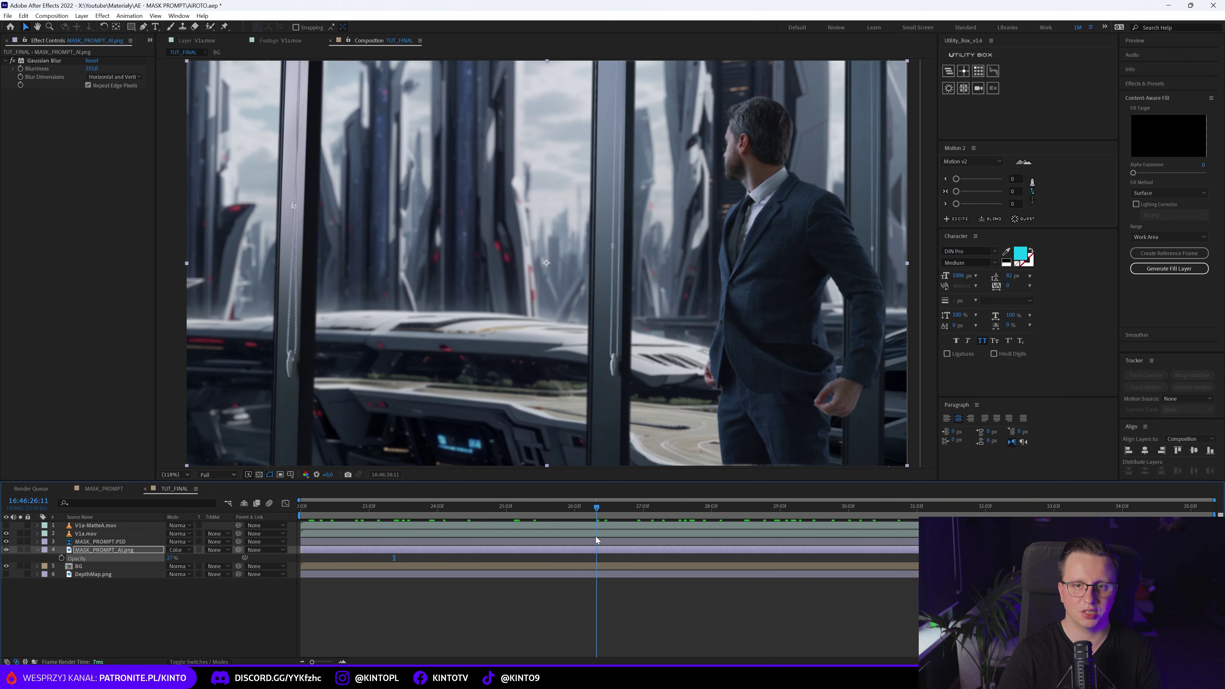
left_click(183, 608)
left_click(38, 550)
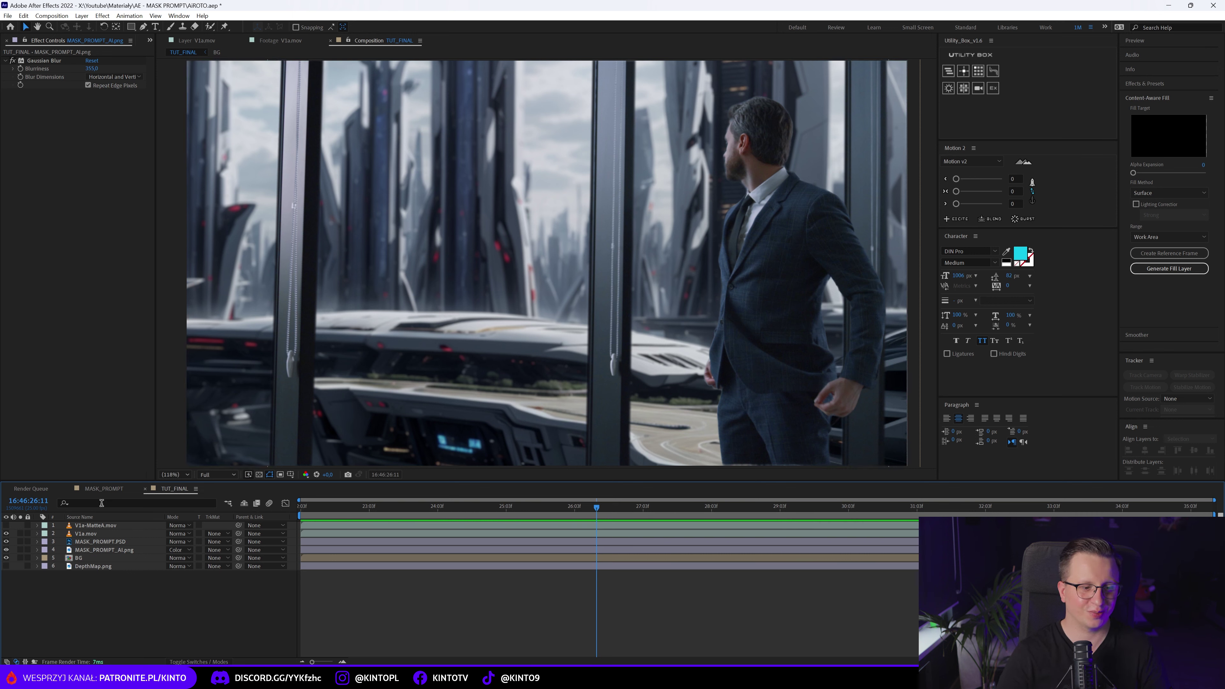
left_click(86, 534)
Step: Duplicate V1a.mov, move the copy lower in the stack, shift it left and shrink it to 94%
key("ctrl+d")
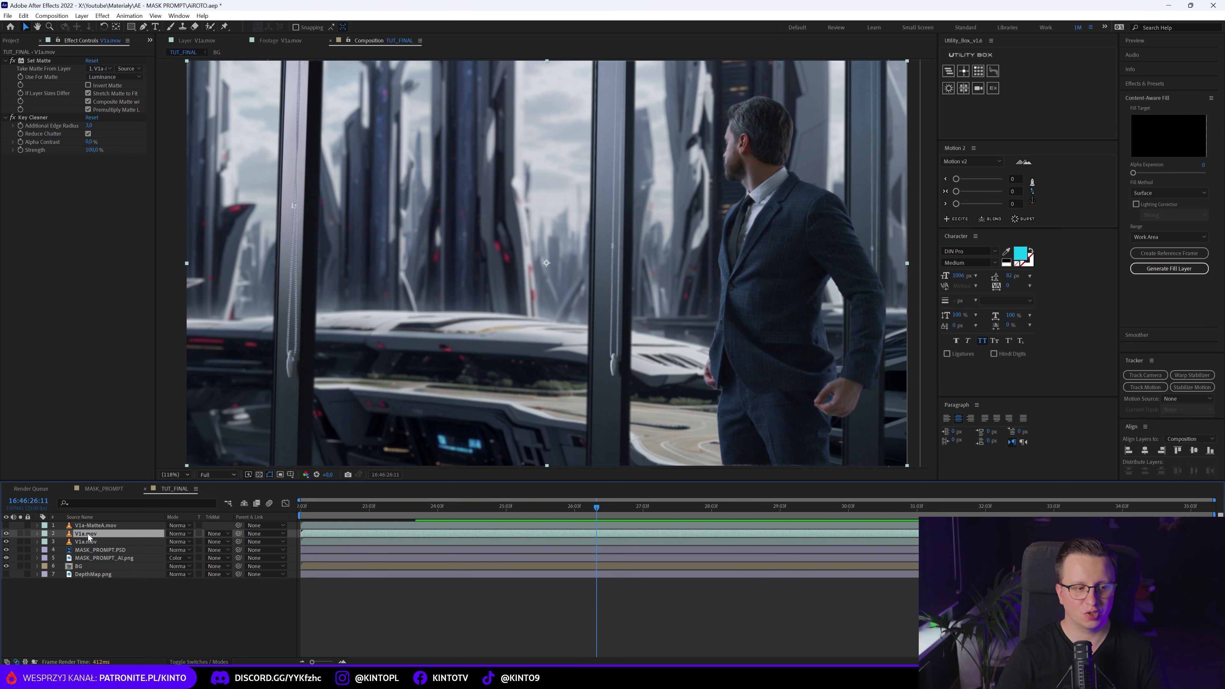
left_click_drag(92, 539, 99, 558)
mouse_move(761, 314)
left_mouse_down()
mouse_move(556, 310)
mouse_move(554, 290)
left_mouse_up()
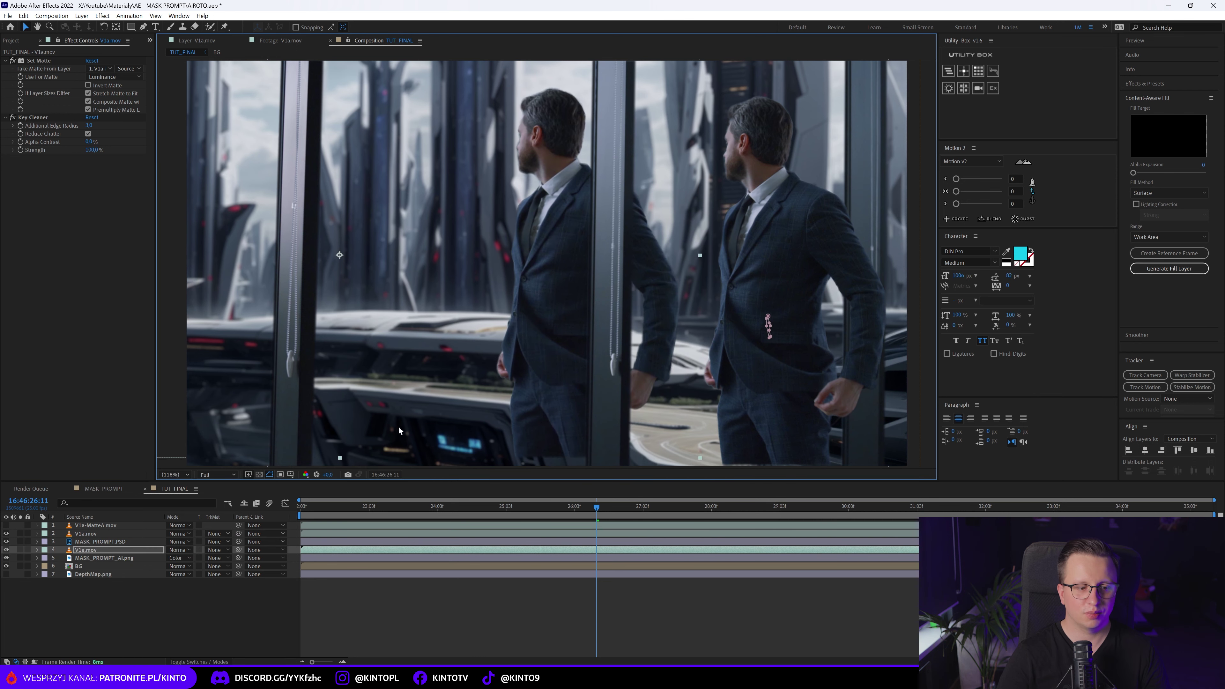
key("s")
left_click_drag(195, 558, 192, 560)
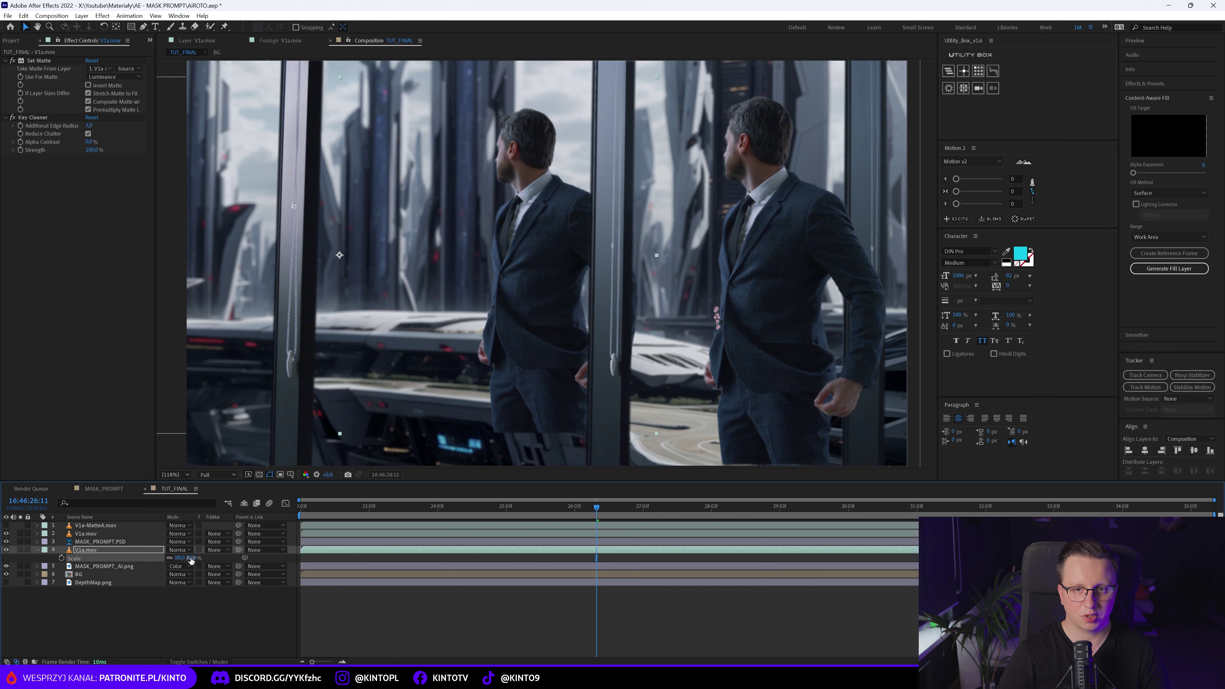
left_click_drag(542, 360, 556, 403)
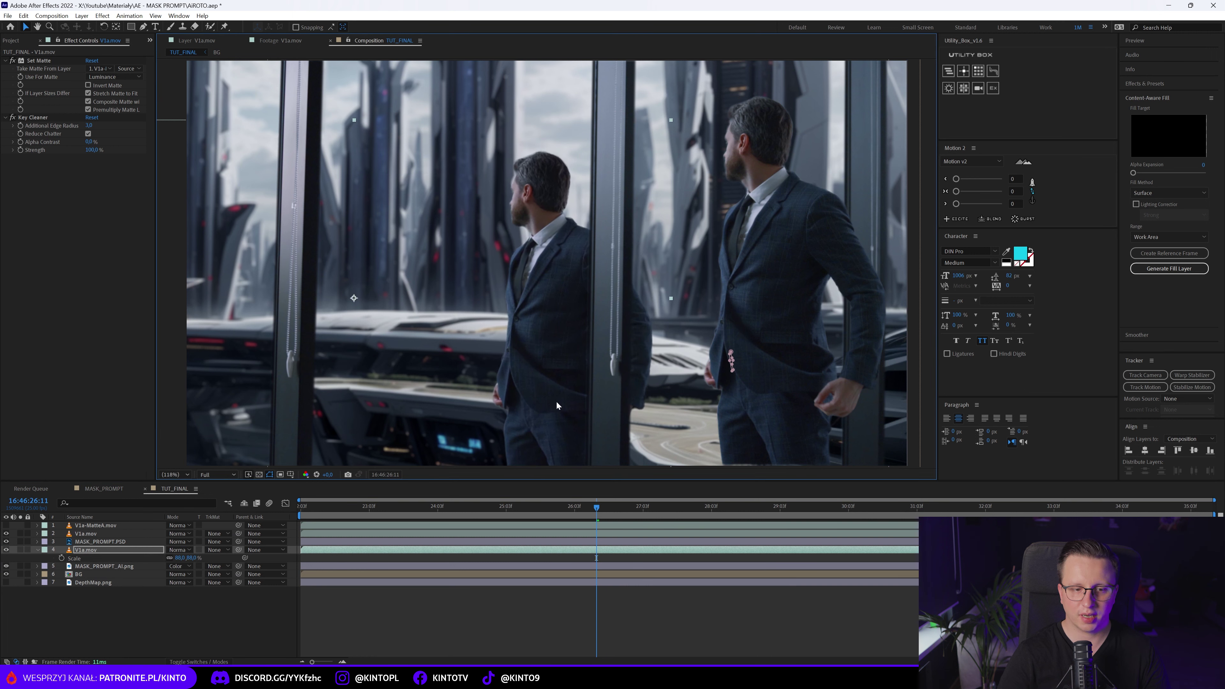
Step: Scale the top man to 101% and the copy to 93%, then draw a rectangular mask on the copy
left_click(145, 534)
key("s")
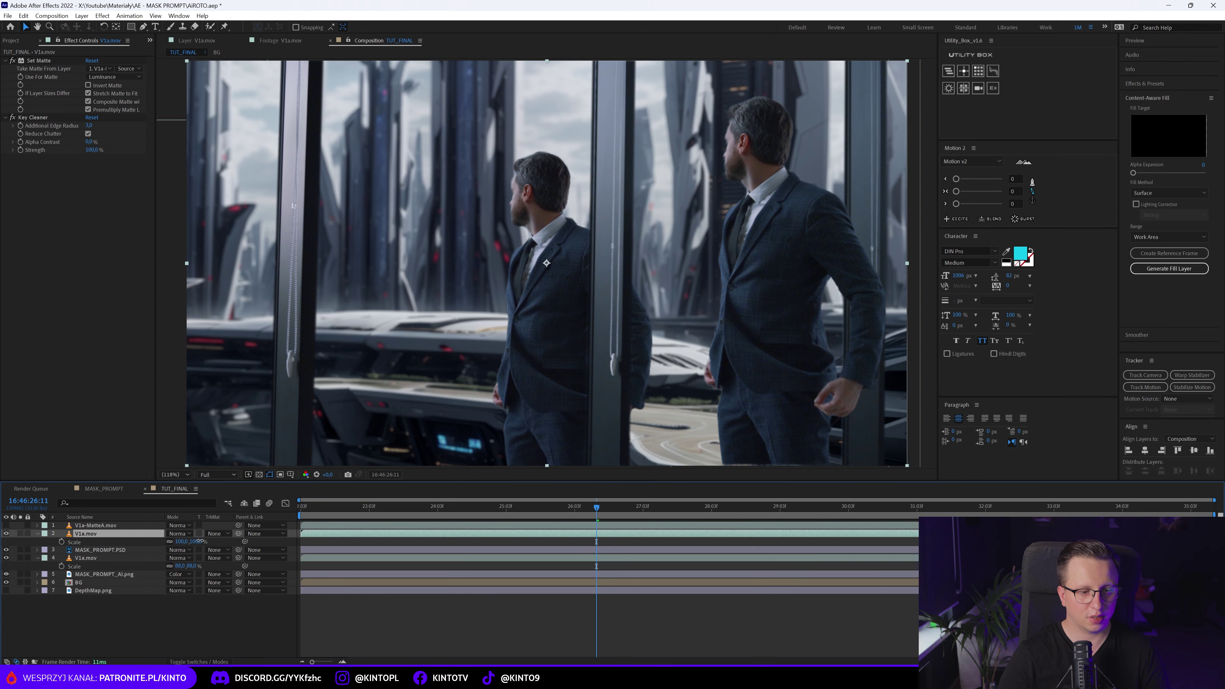
left_click_drag(200, 541, 200, 542)
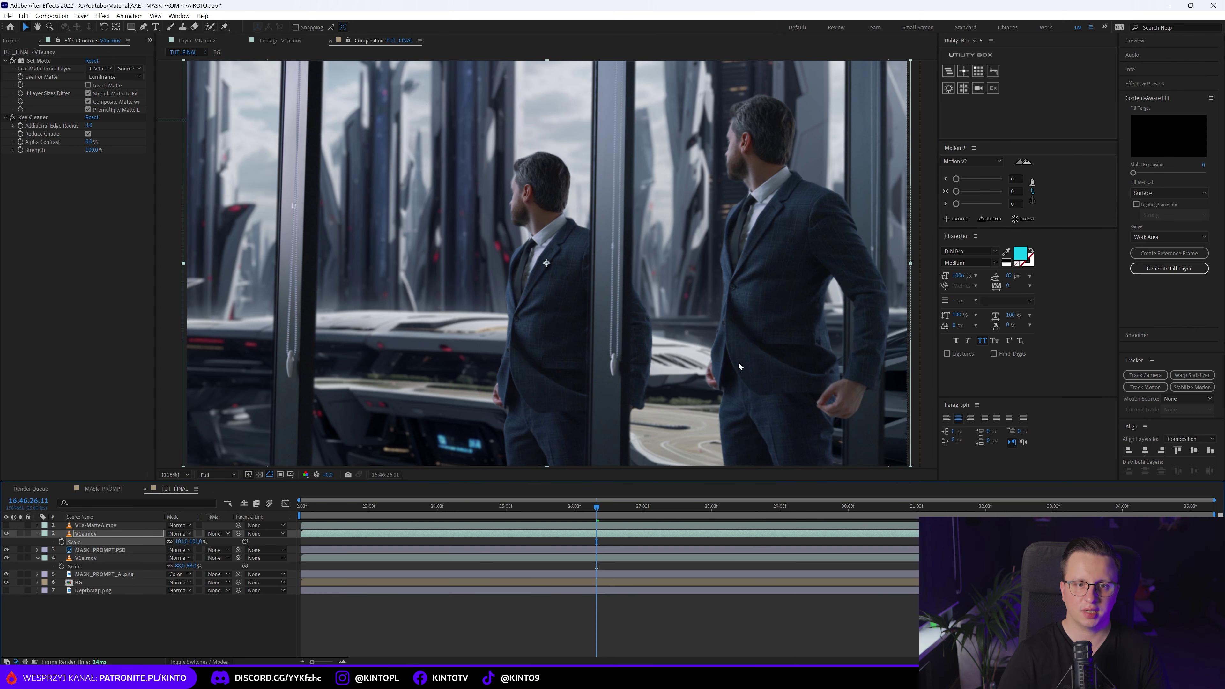
left_click(86, 559)
left_click_drag(191, 566, 198, 566)
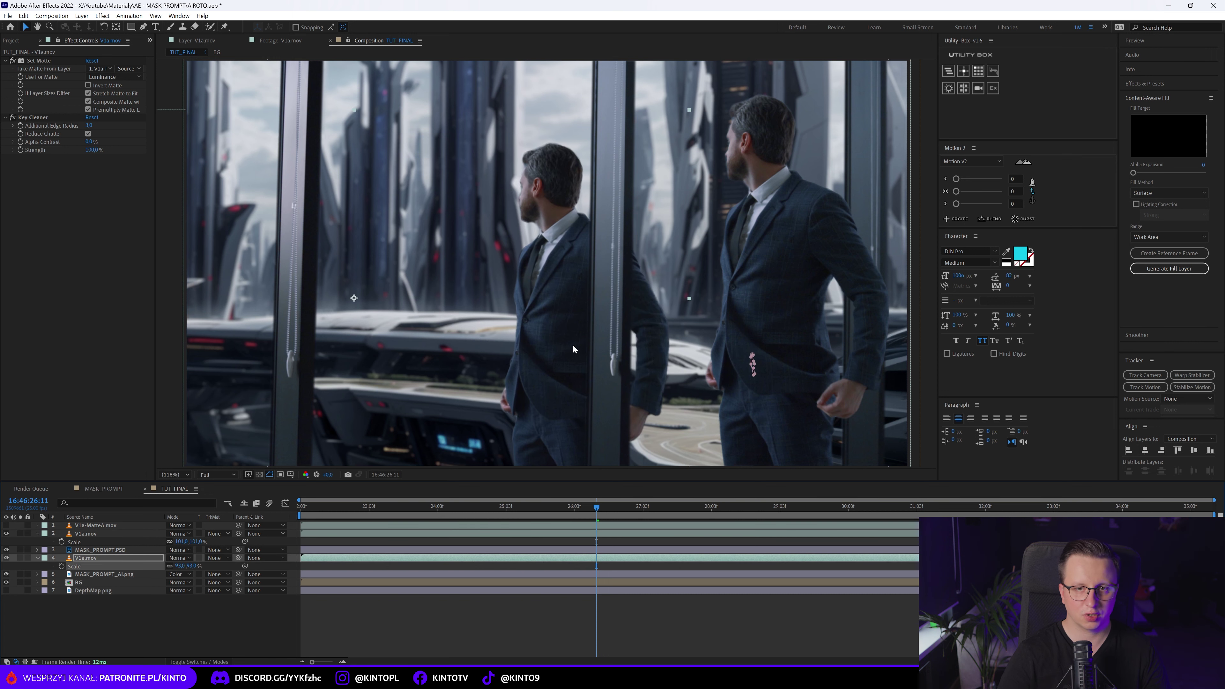
left_click_drag(571, 351, 577, 329)
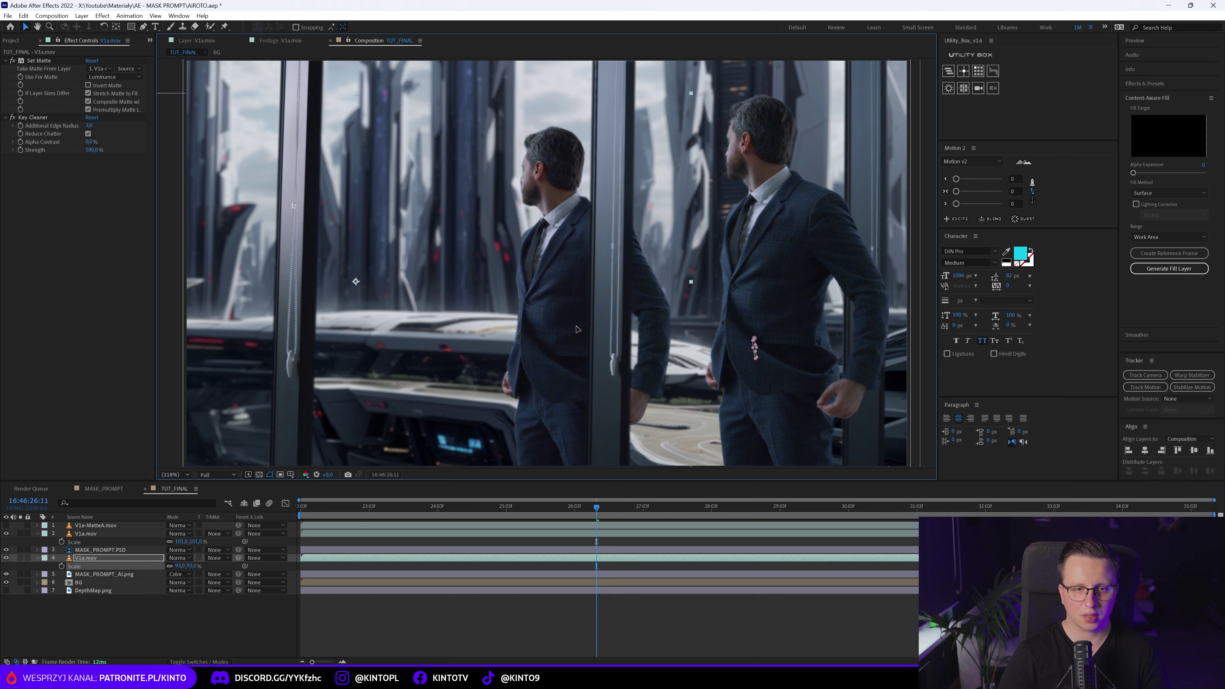
key("q")
left_click_drag(850, 82, 554, 494)
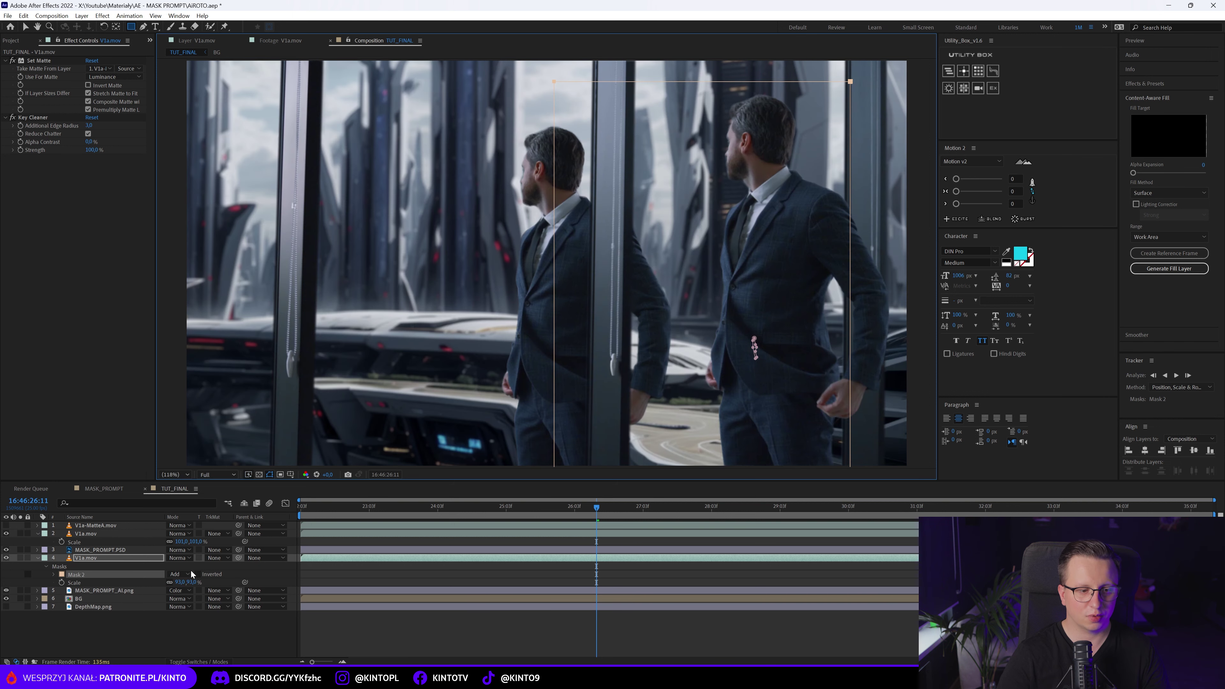
Step: Set Mask 2 to Subtract with a 193 px Mask Feather
left_click(178, 574)
left_click(194, 607)
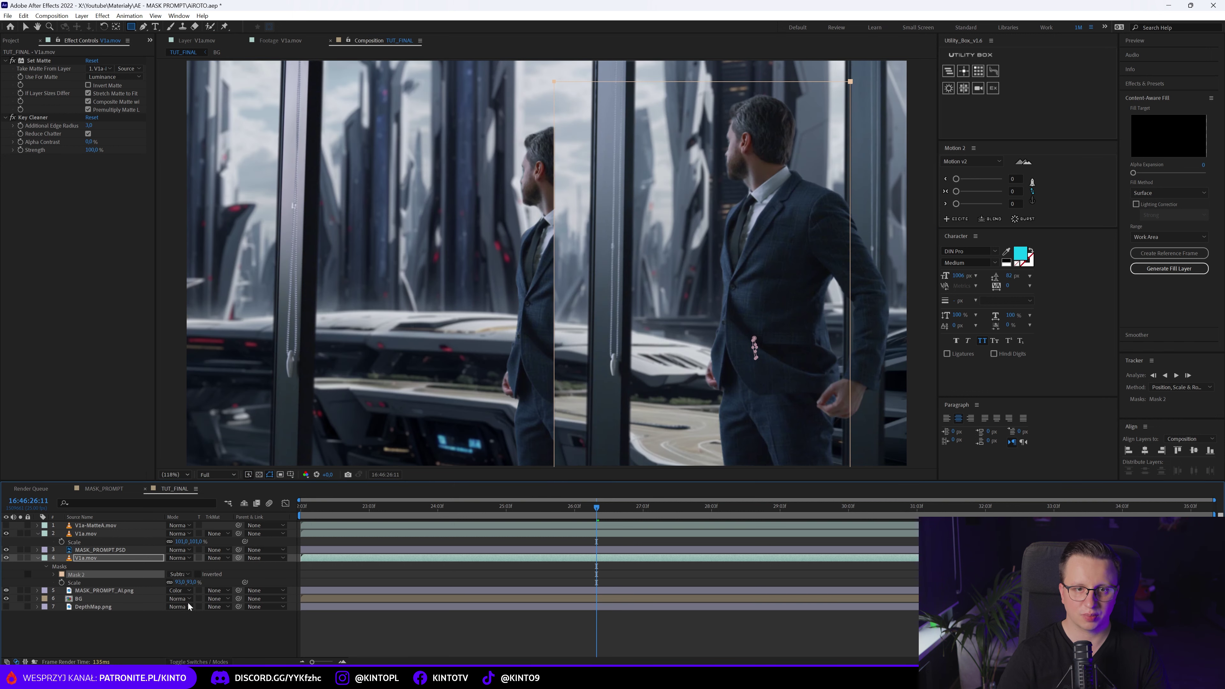
key("f")
left_click_drag(187, 590, 281, 590)
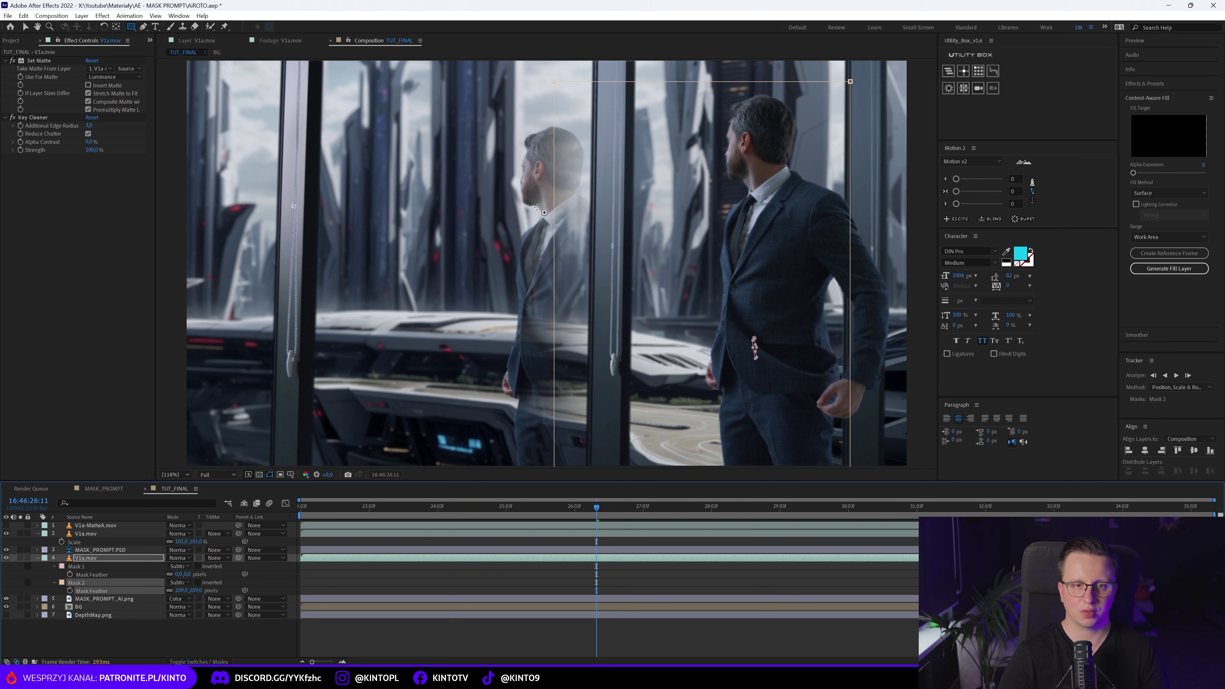
Step: Blend the duplicate man in Overlay mode at 37% opacity
left_click(173, 559)
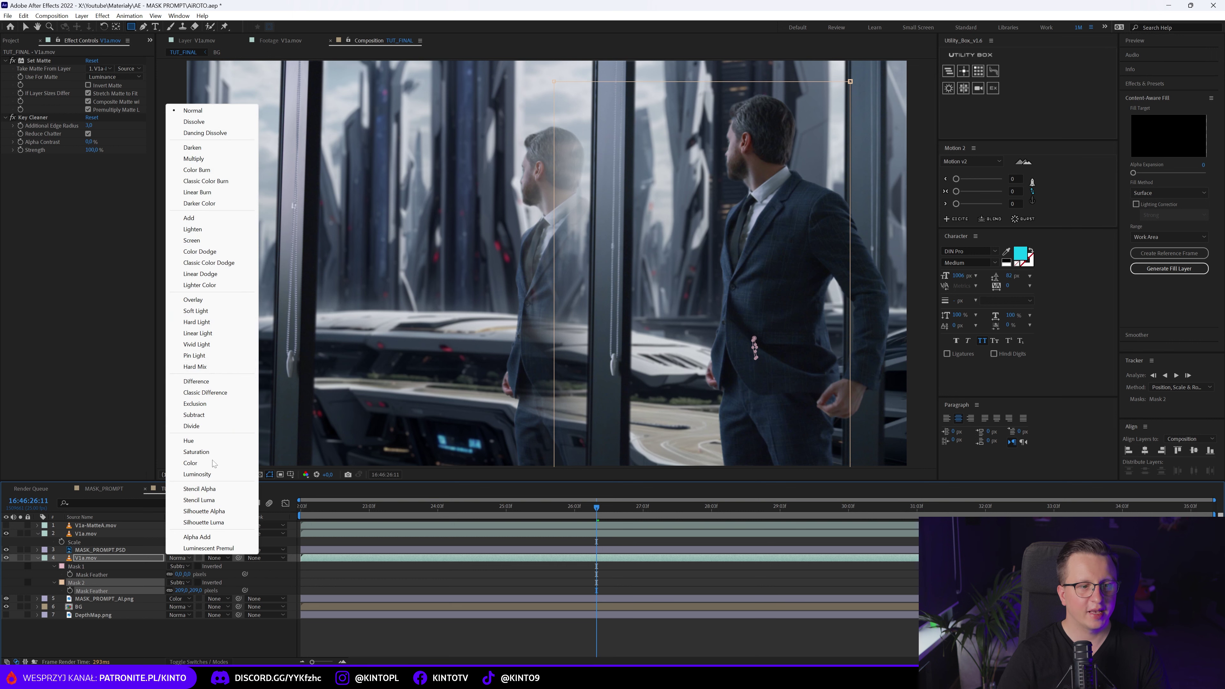
left_click(204, 303)
key("t")
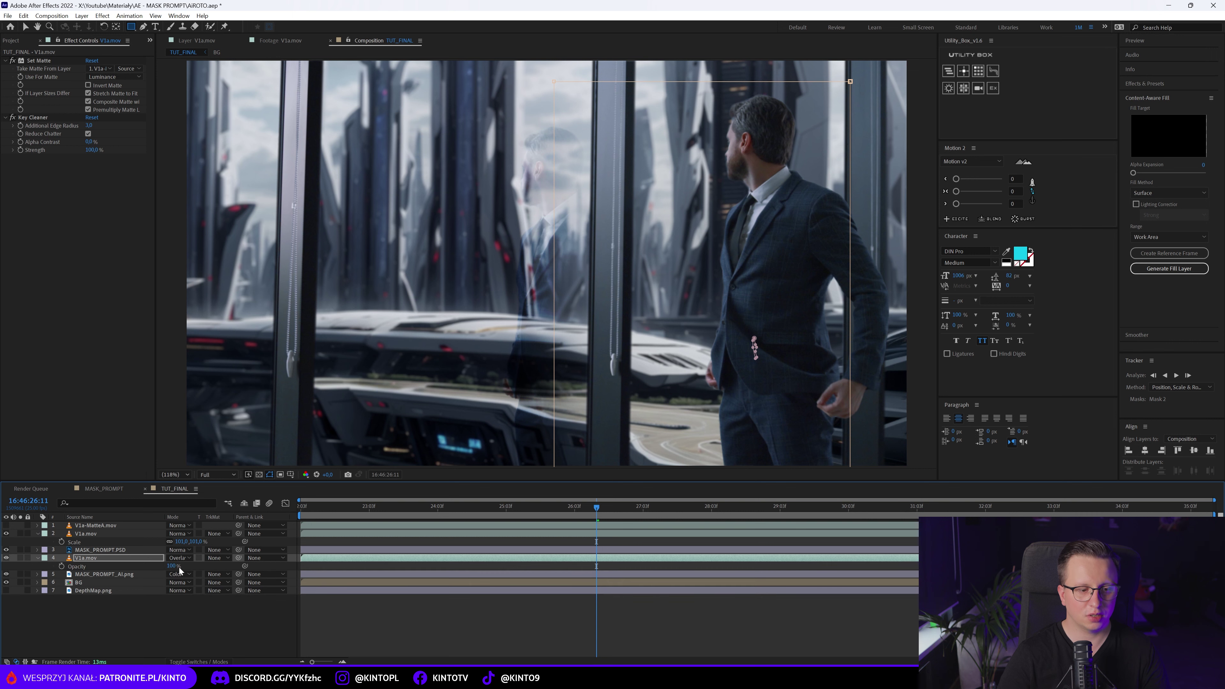
left_click_drag(172, 565, 148, 569)
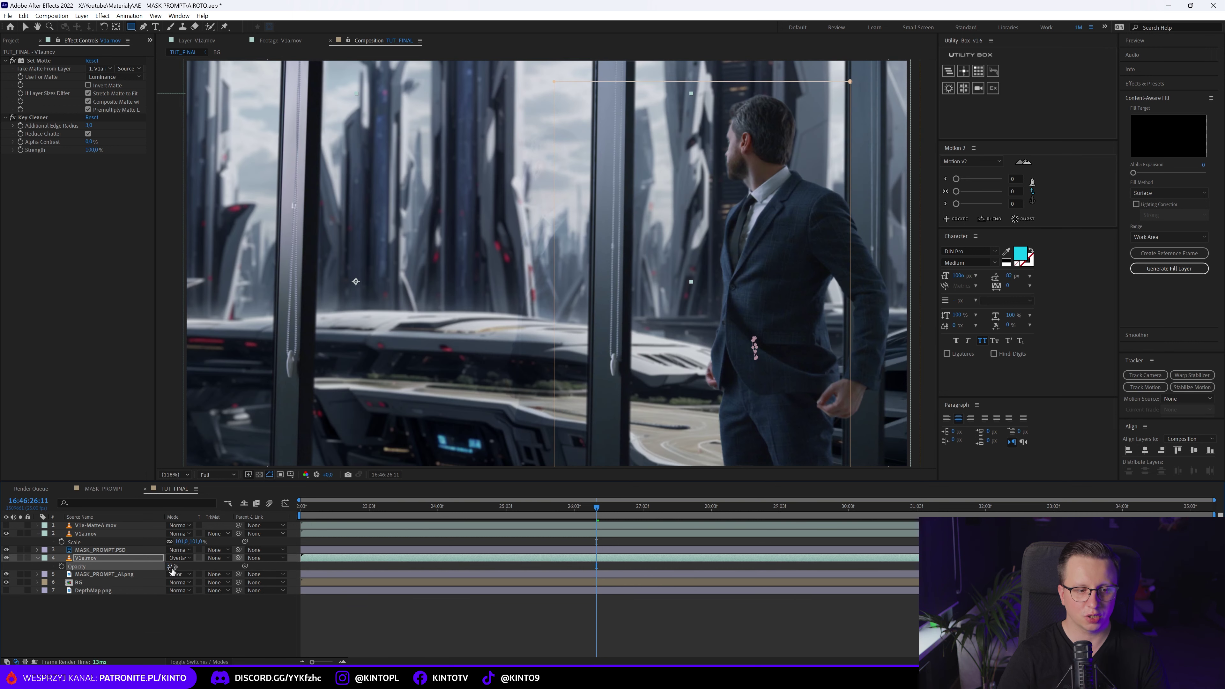
left_click(208, 614)
left_click_drag(596, 508, 237, 504)
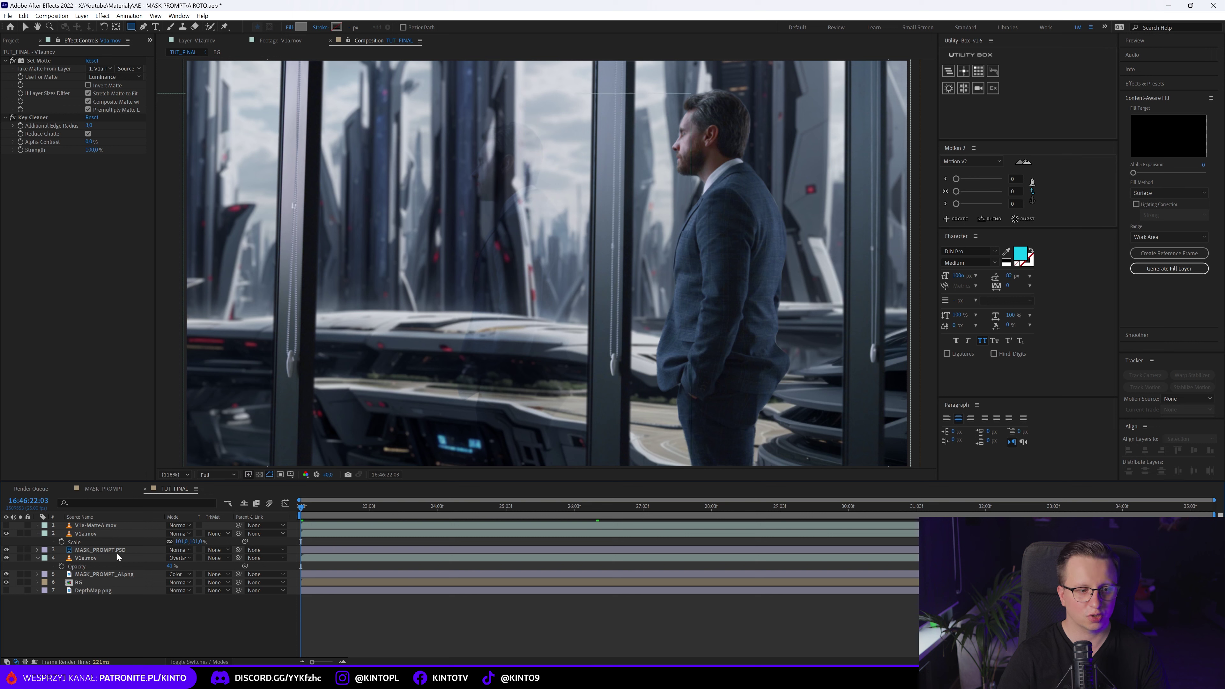
Step: Widen Mask 2 on the duplicate V1a.mov layer further to the left
left_click(82, 559)
key("m")
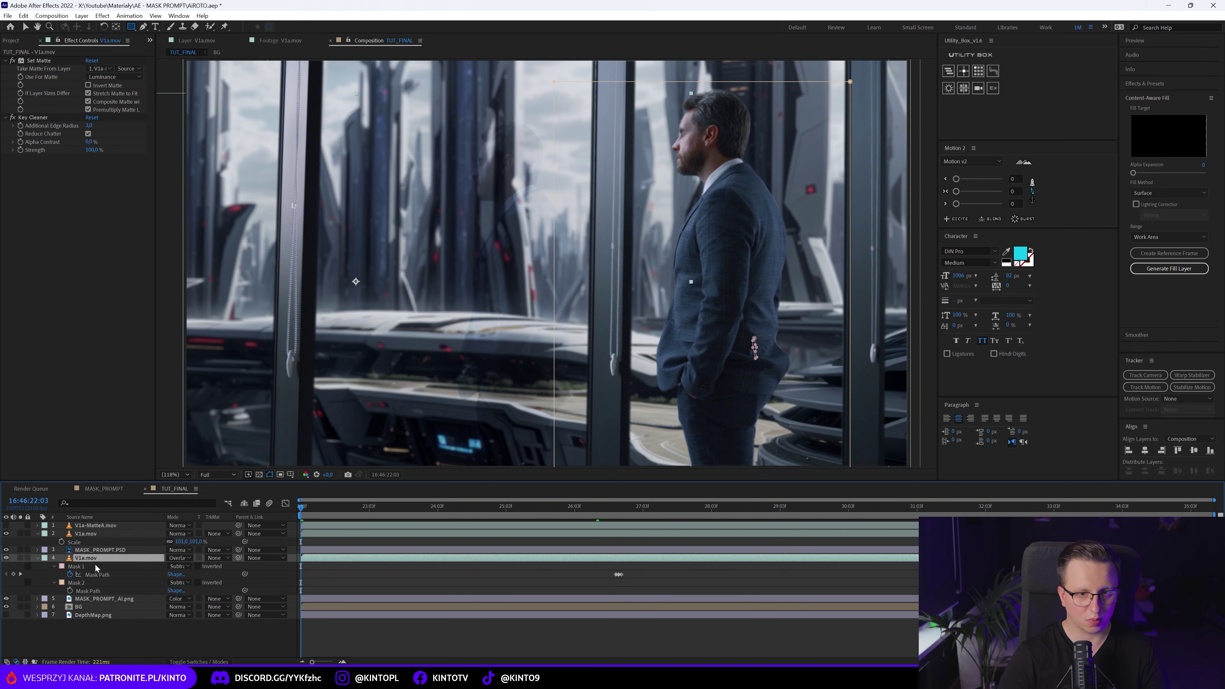
key("v")
double_click(556, 286)
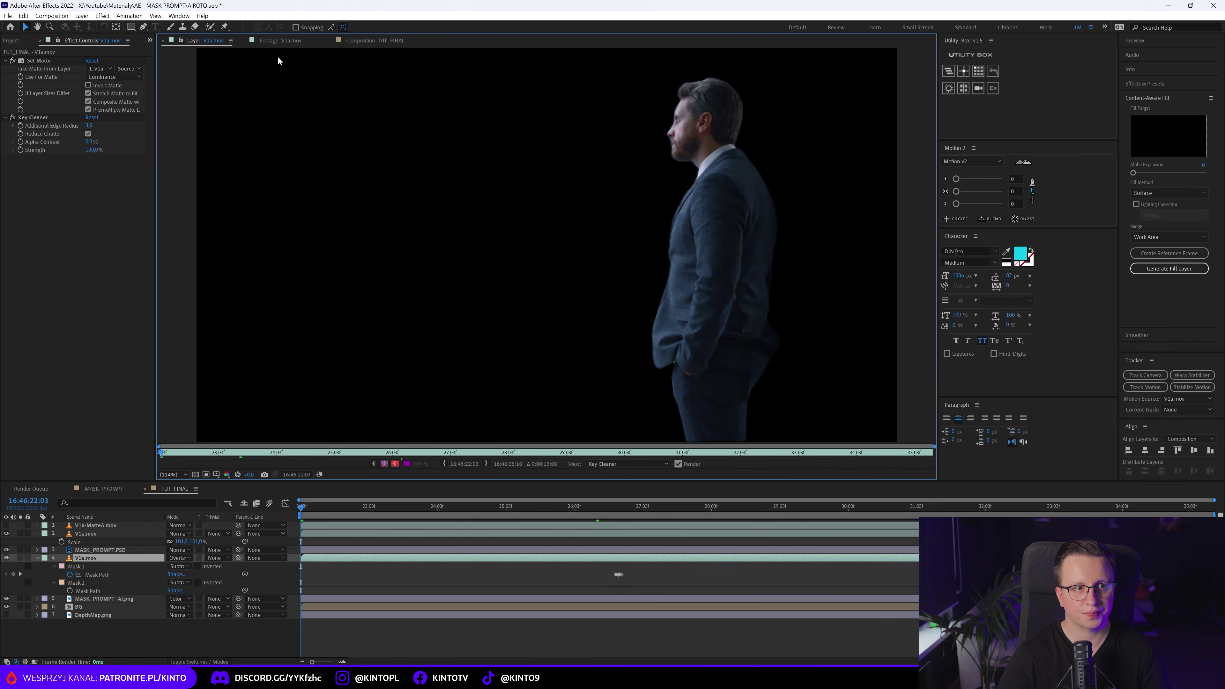
left_click(369, 40)
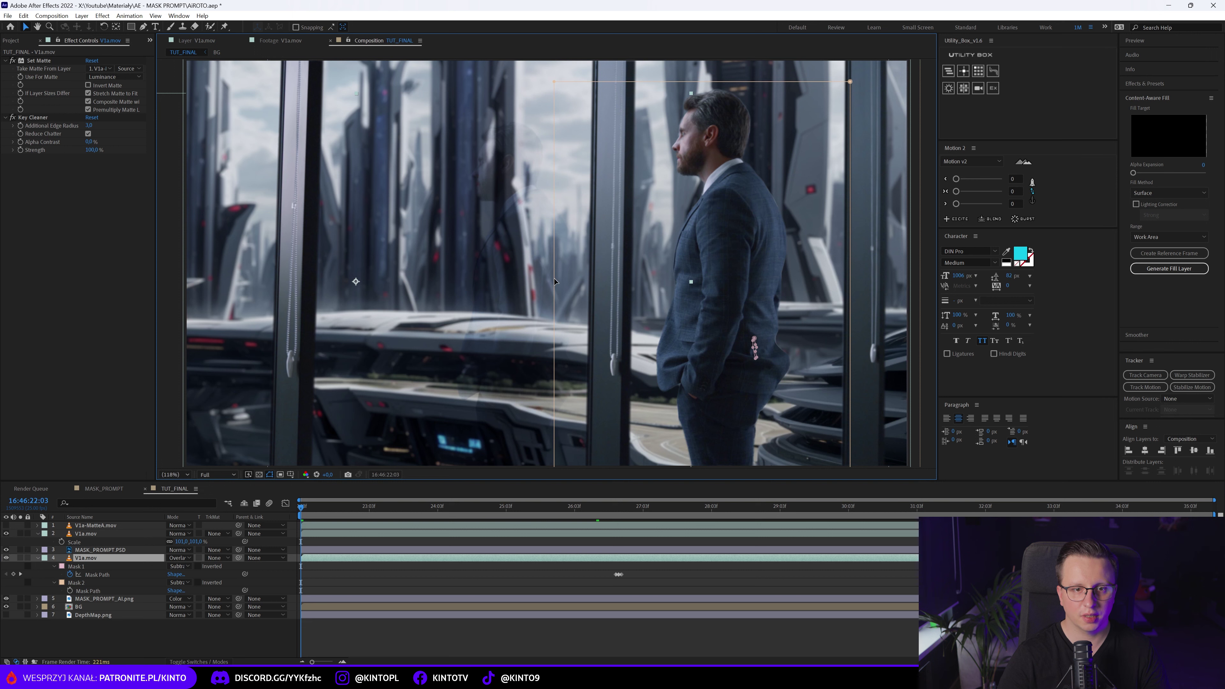
double_click(556, 315)
left_click_drag(554, 289, 497, 165)
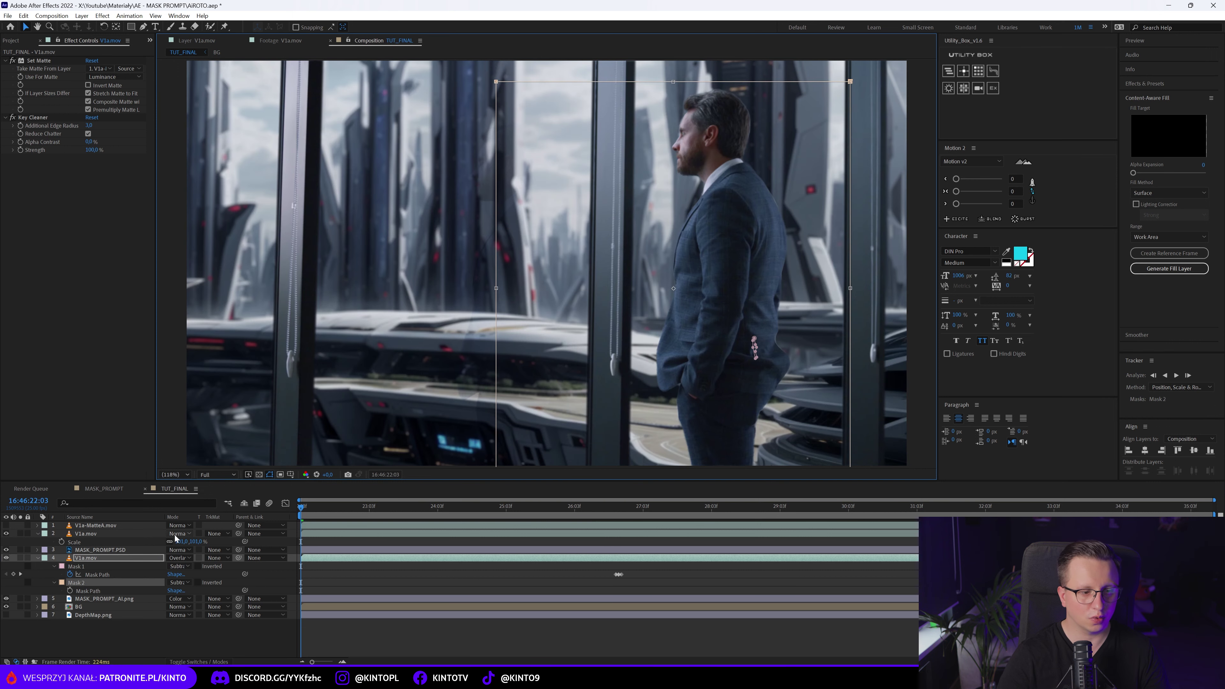
Step: Set the duplicate to Normal blending and keyframe Mask 2's left edge pulled right at 25:05
left_click(178, 558)
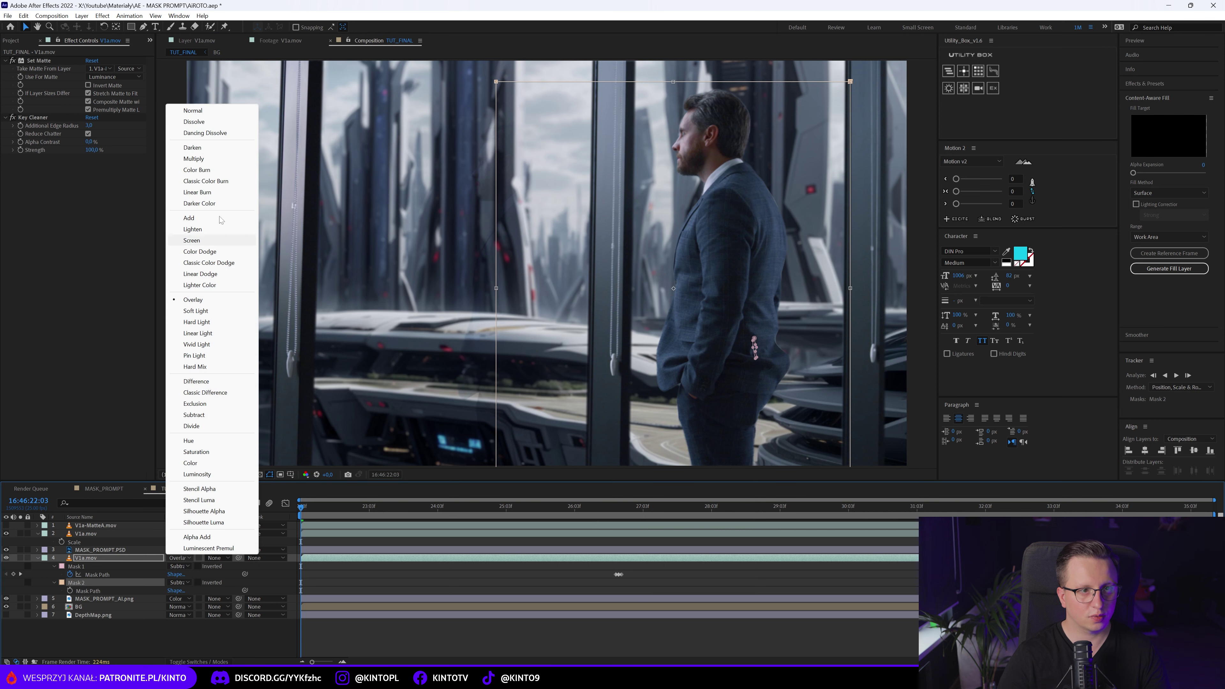
left_click(211, 110)
key("t")
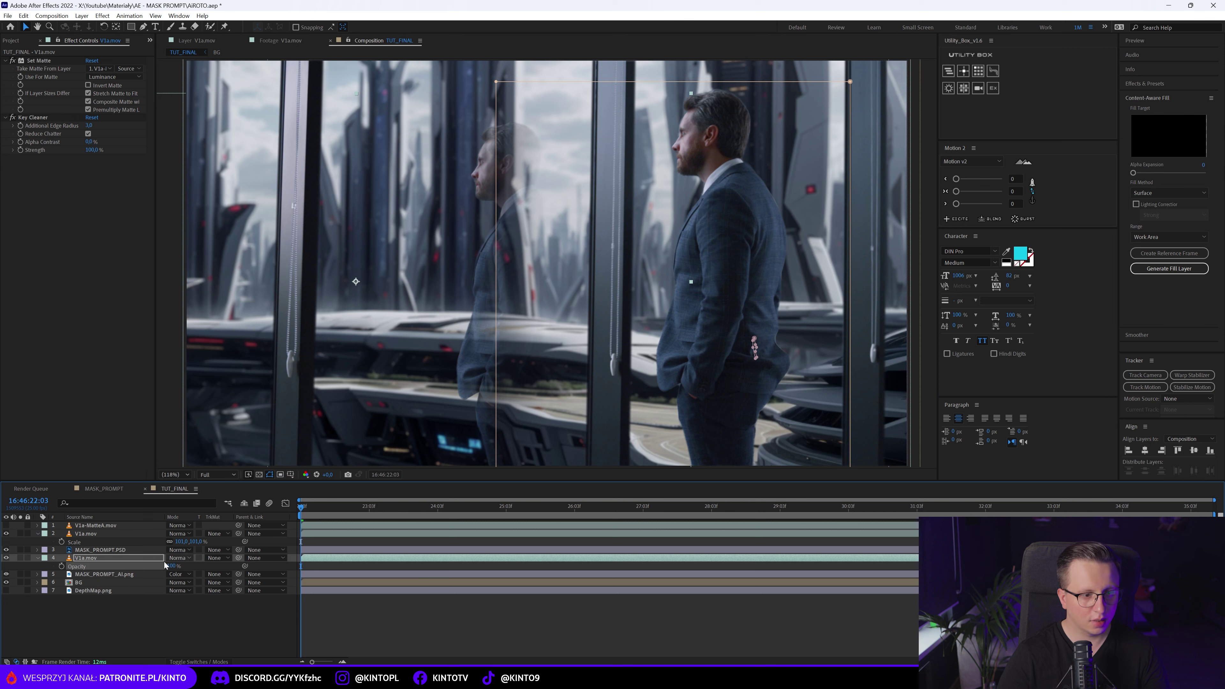
key("m")
left_click_drag(312, 510, 550, 511)
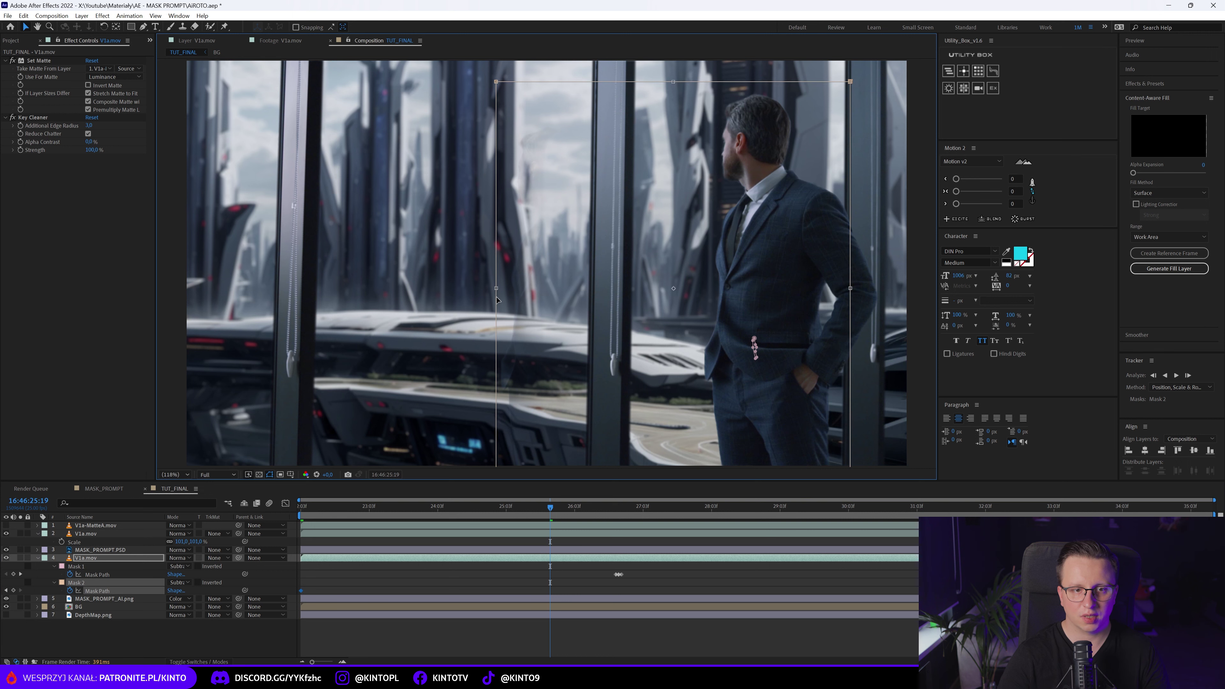
left_click_drag(496, 288, 536, 286)
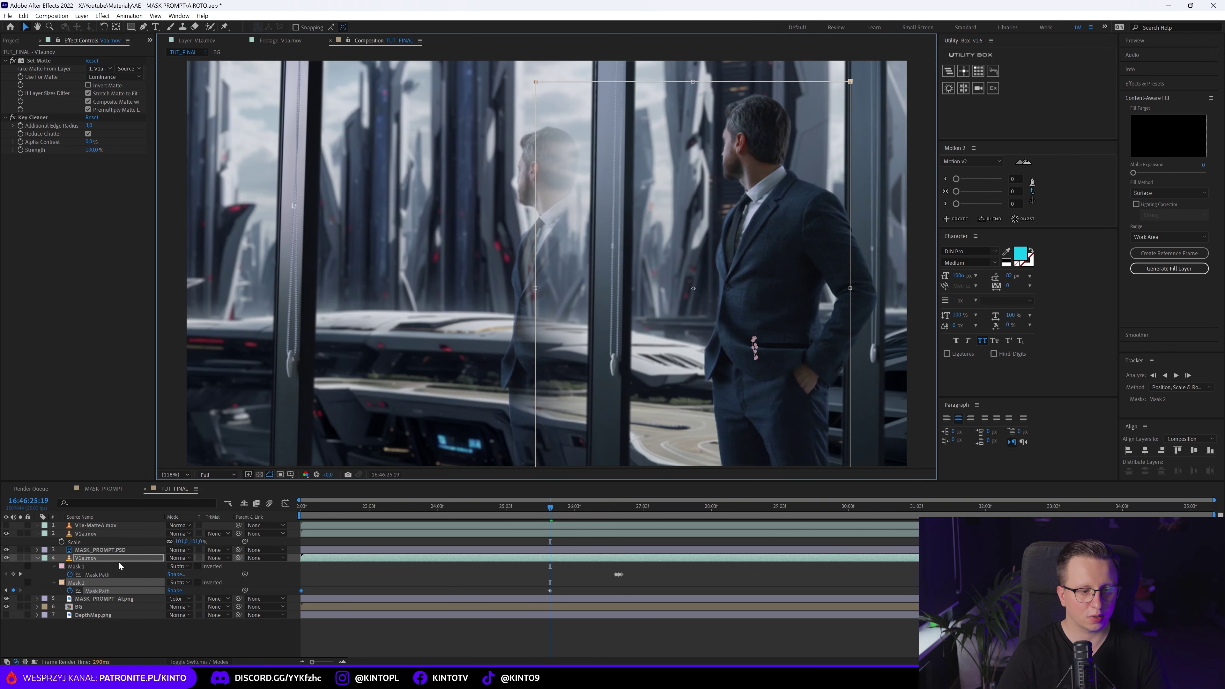
Step: Return the duplicate to Overlay blending at 37% opacity and go back to the shot's start
key("t")
type("7")
left_click(179, 558)
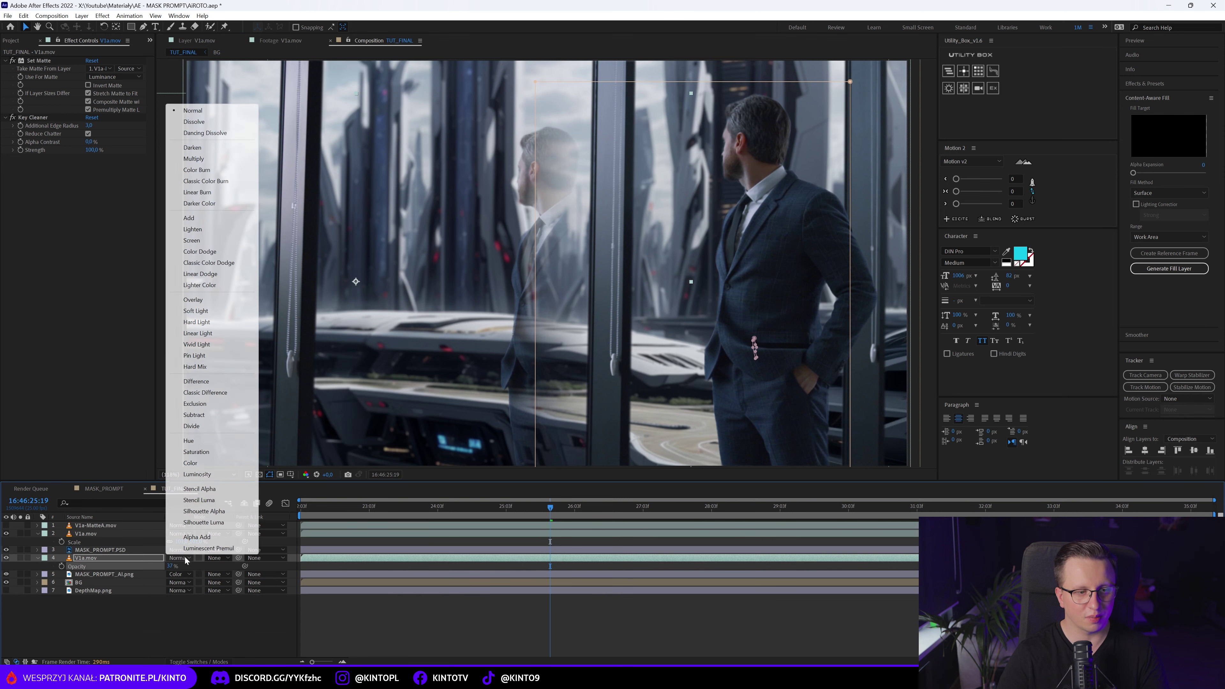
left_click(212, 303)
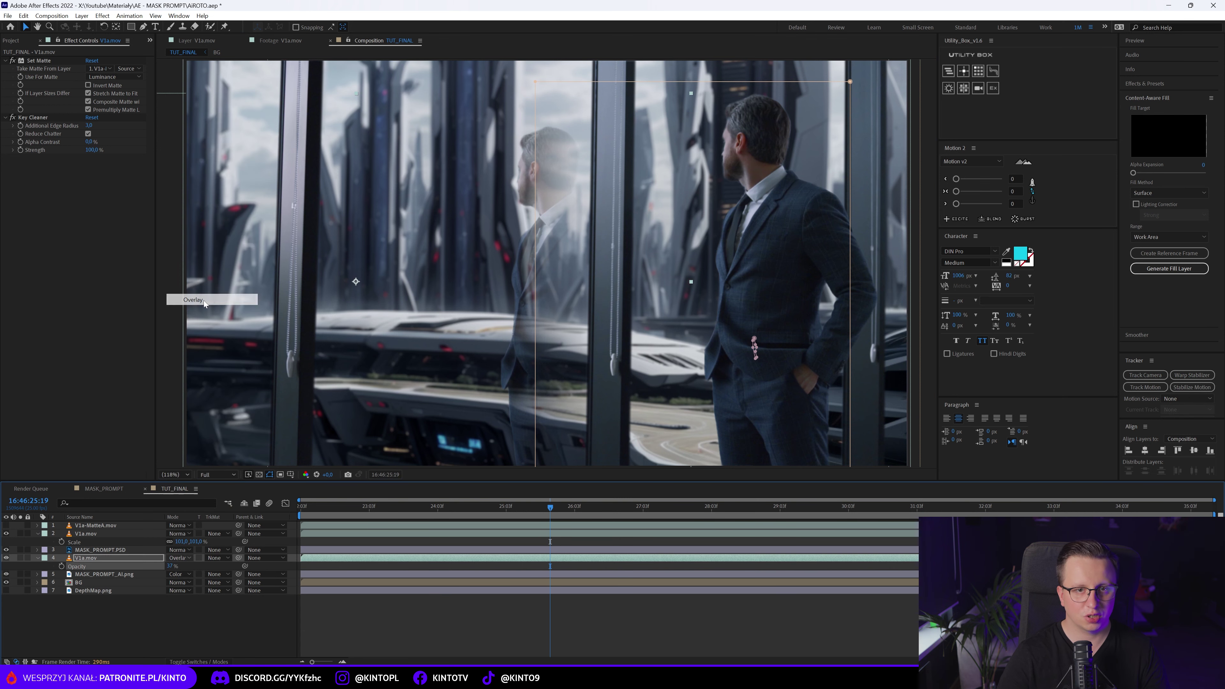
left_click(173, 640)
left_click_drag(497, 509, 302, 503)
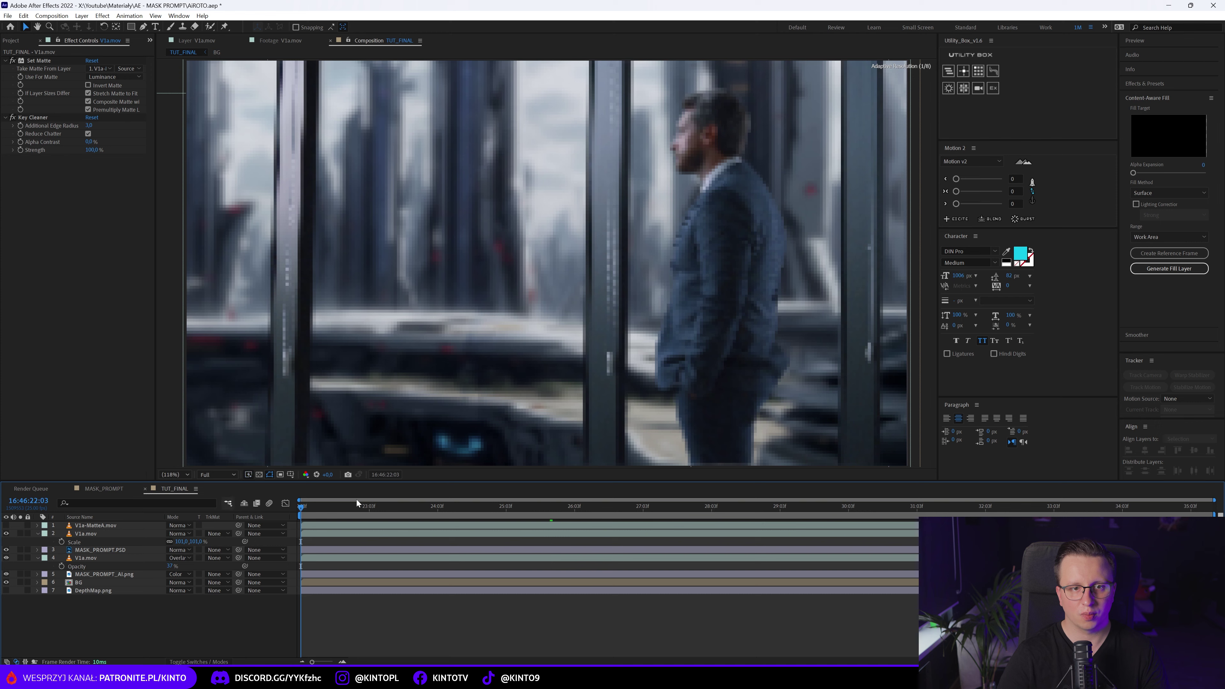
Step: Apply Gaussian Blur to the duplicate V1a.mov overlay layer
left_click_drag(302, 503, 622, 508)
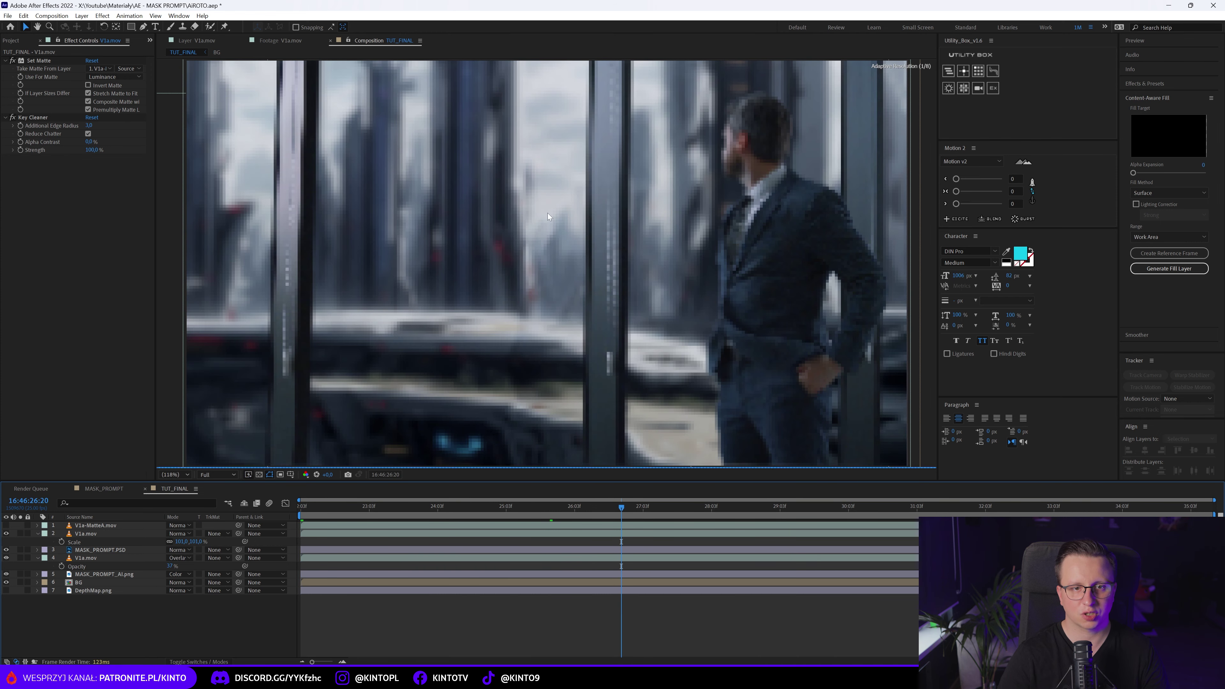
key("space")
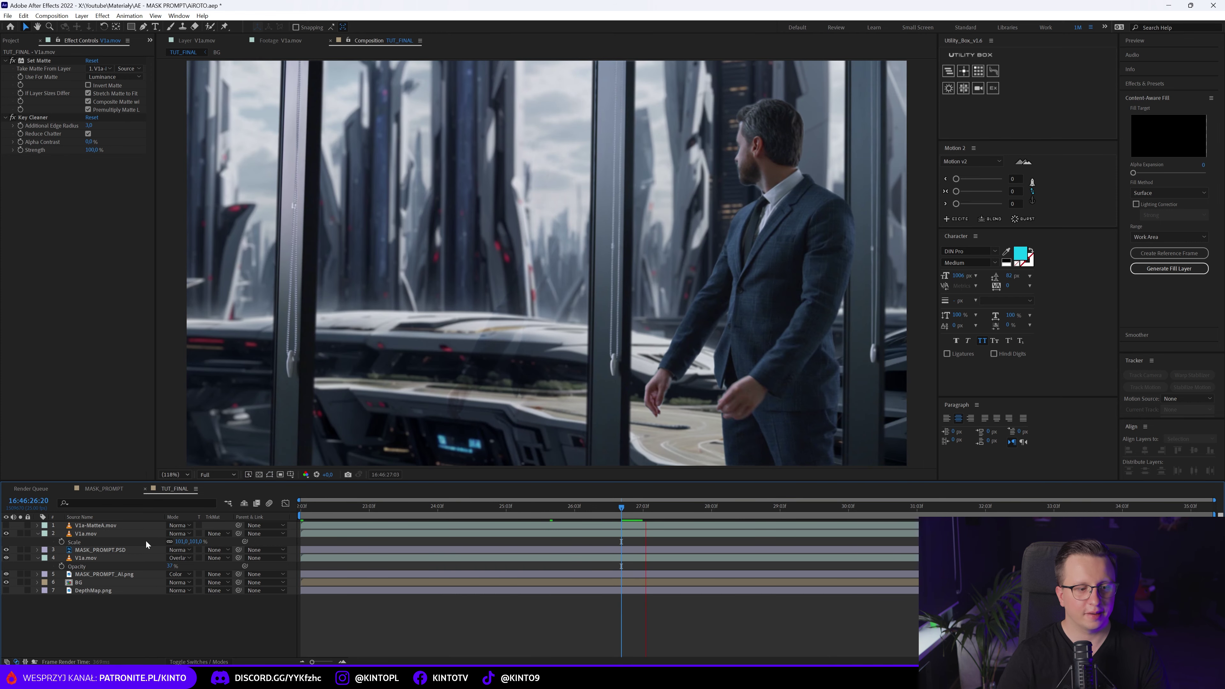
left_click(144, 558)
key("ctrl+space")
type("ga")
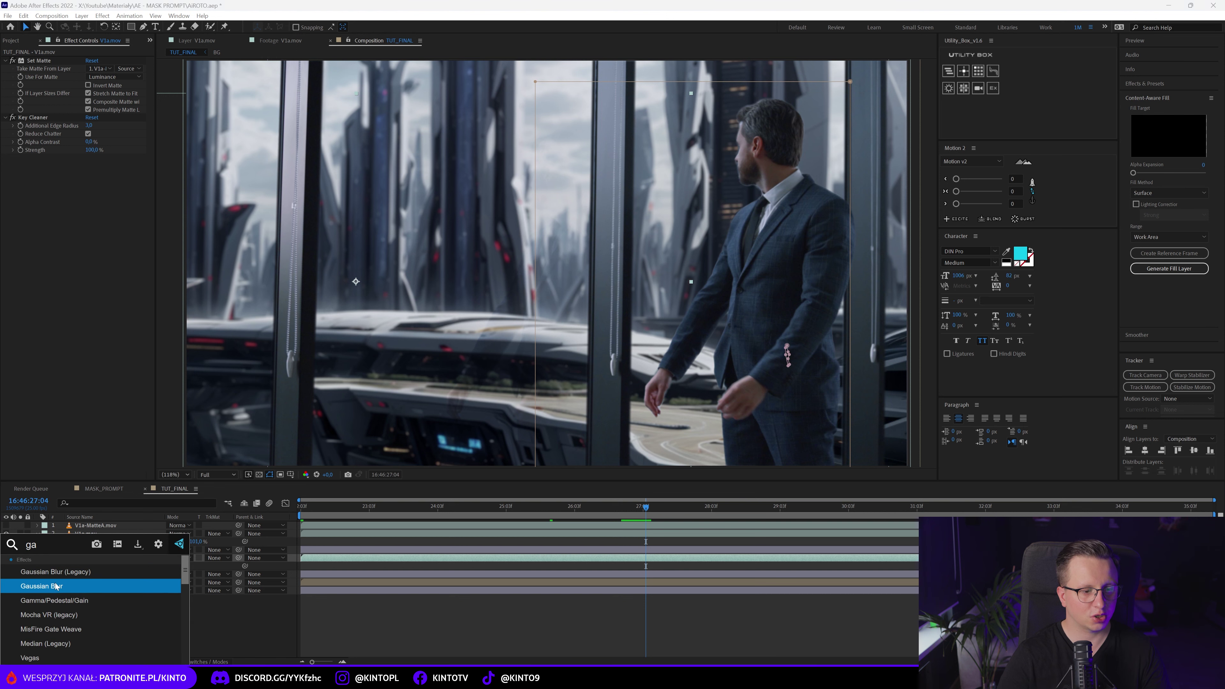
left_click(56, 586)
Step: Set the Gaussian Blur blurriness to 15 and raise the layer's opacity to 42%
left_click(89, 166)
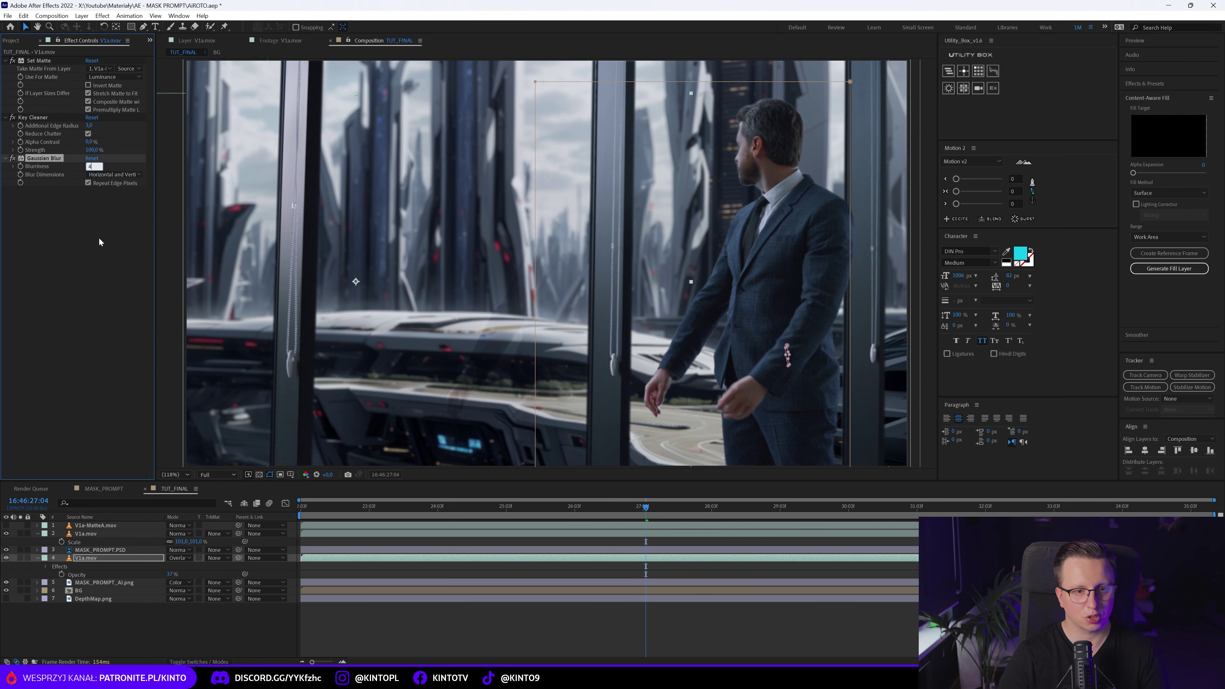
type("5")
key("Return")
left_click(91, 166)
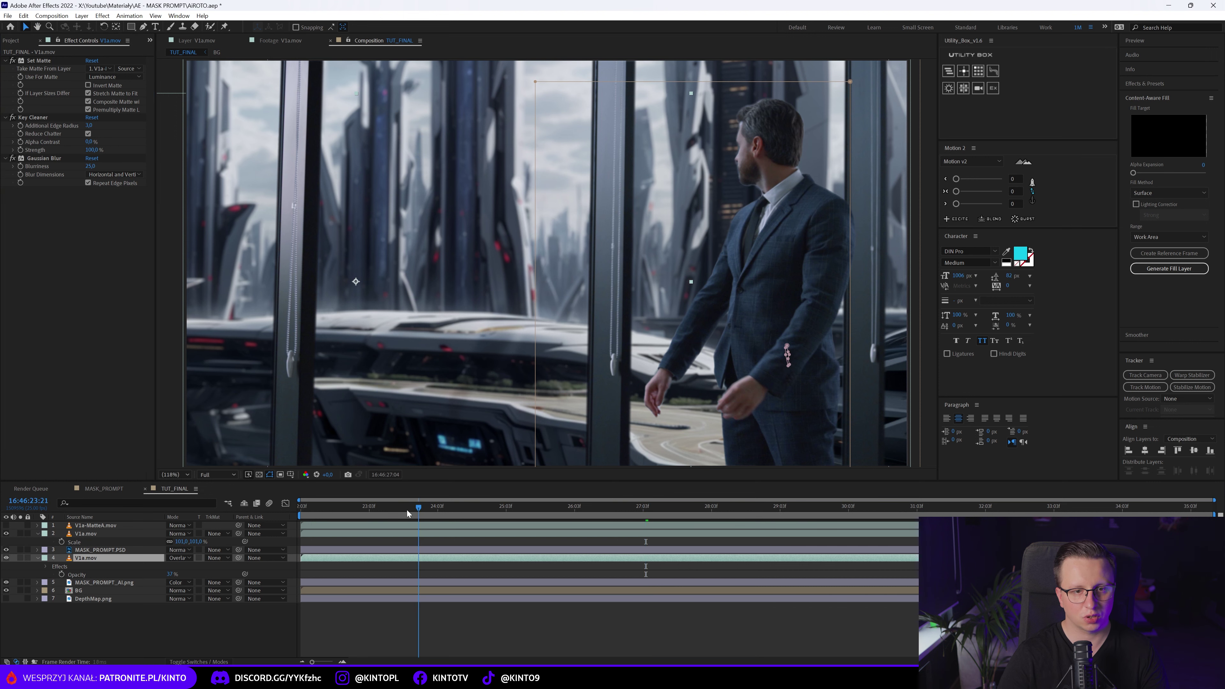
left_click(399, 509)
left_click(90, 166)
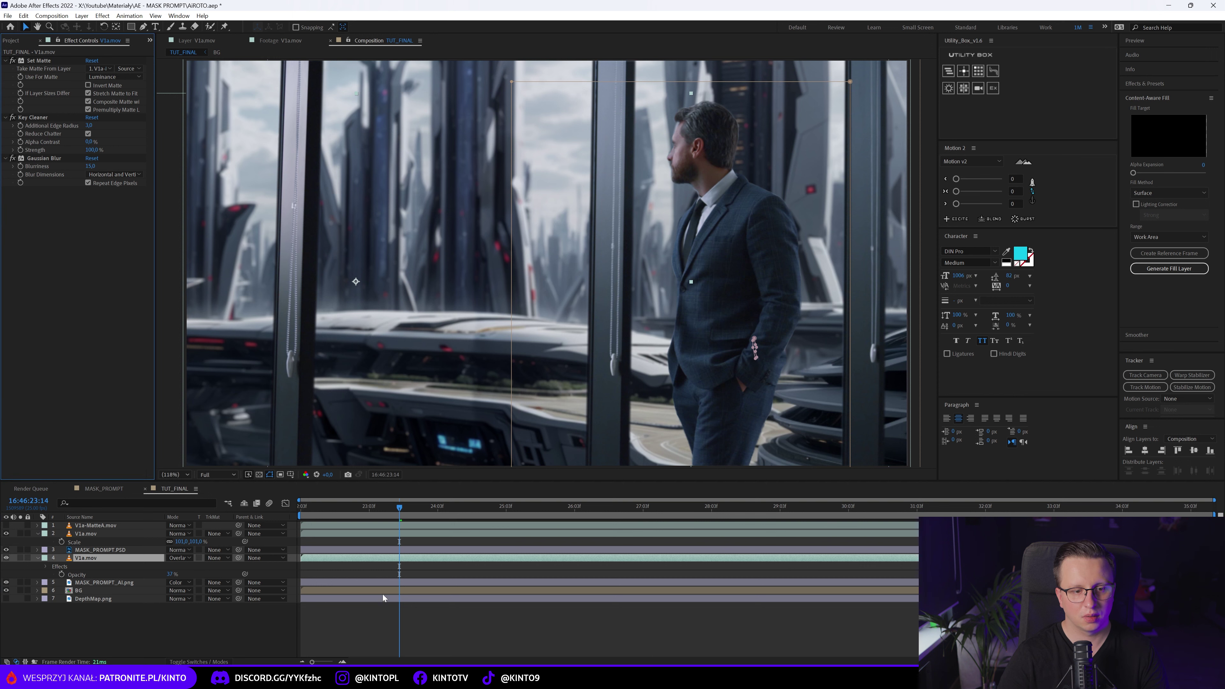
left_click_drag(388, 508, 297, 514)
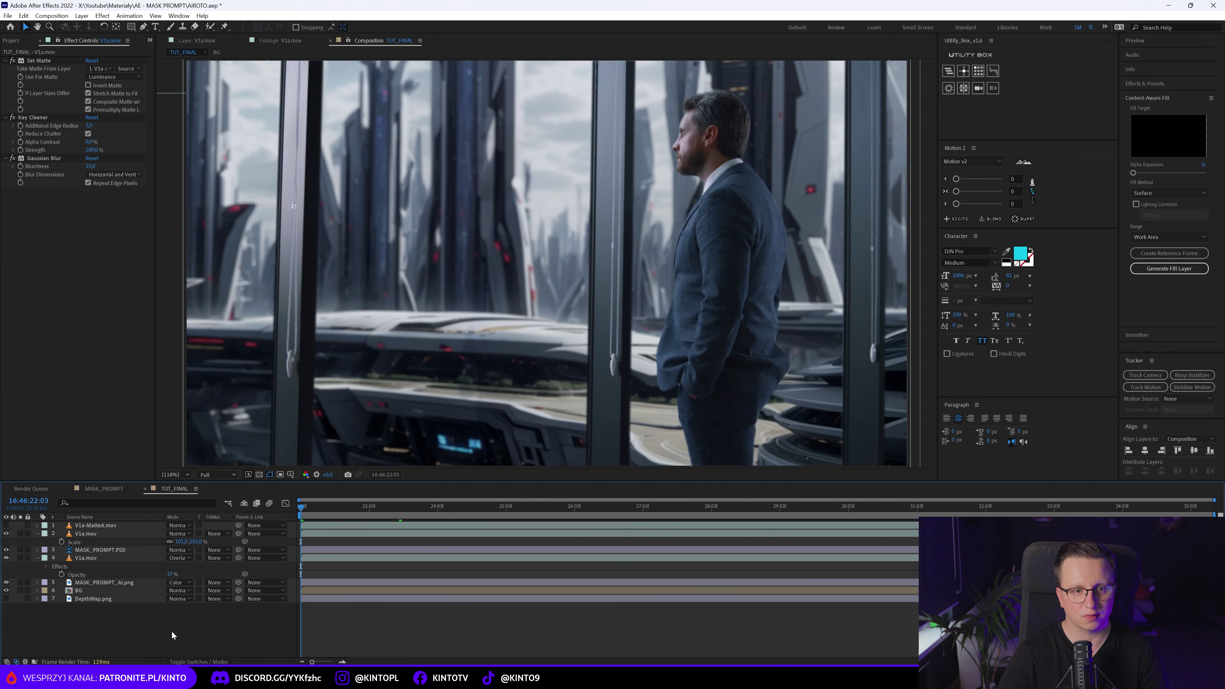
left_click_drag(375, 514, 468, 511)
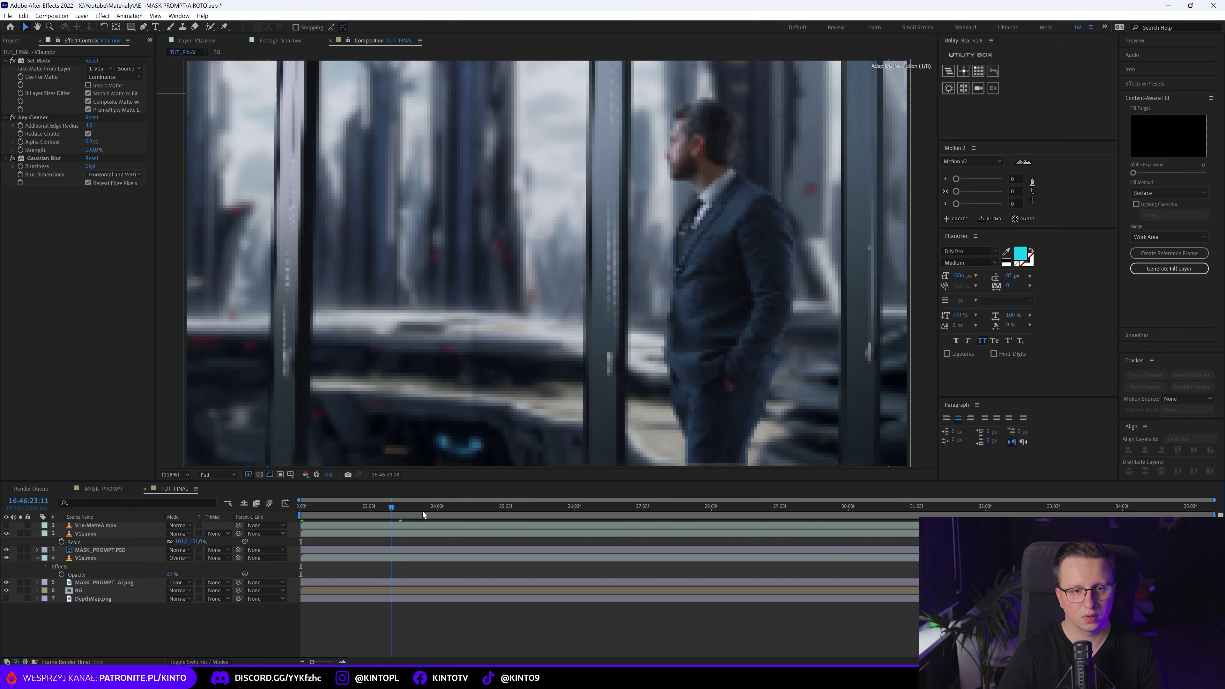
key("space")
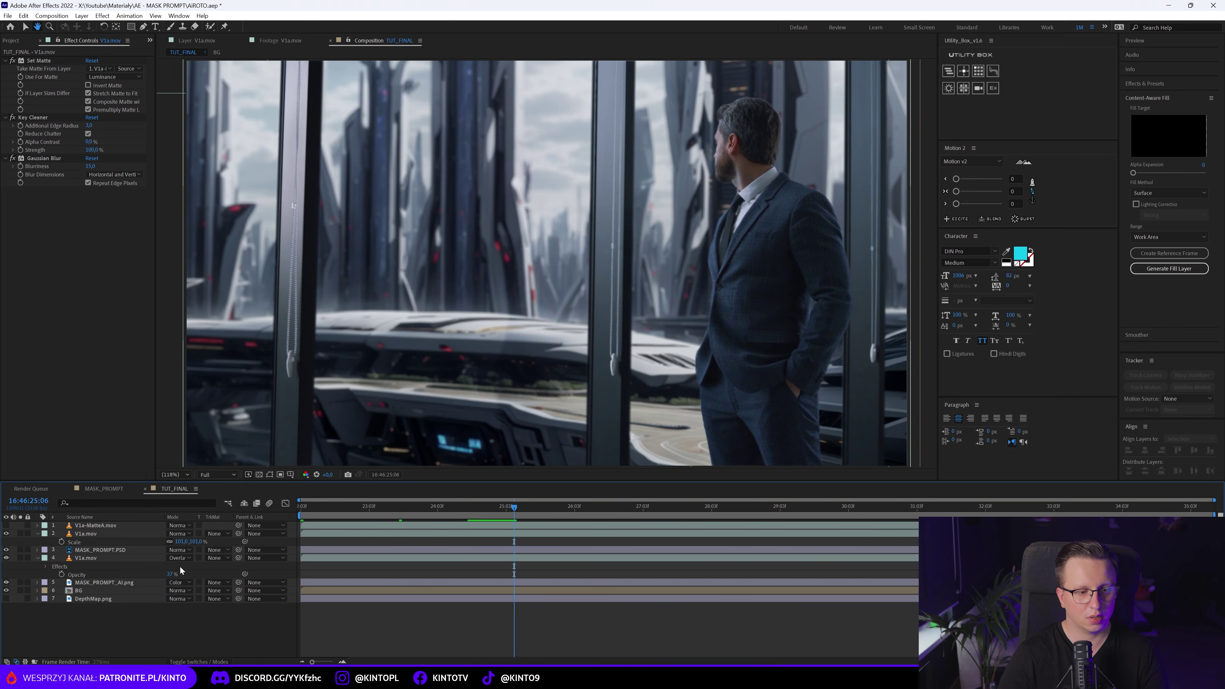
left_click_drag(171, 574, 178, 573)
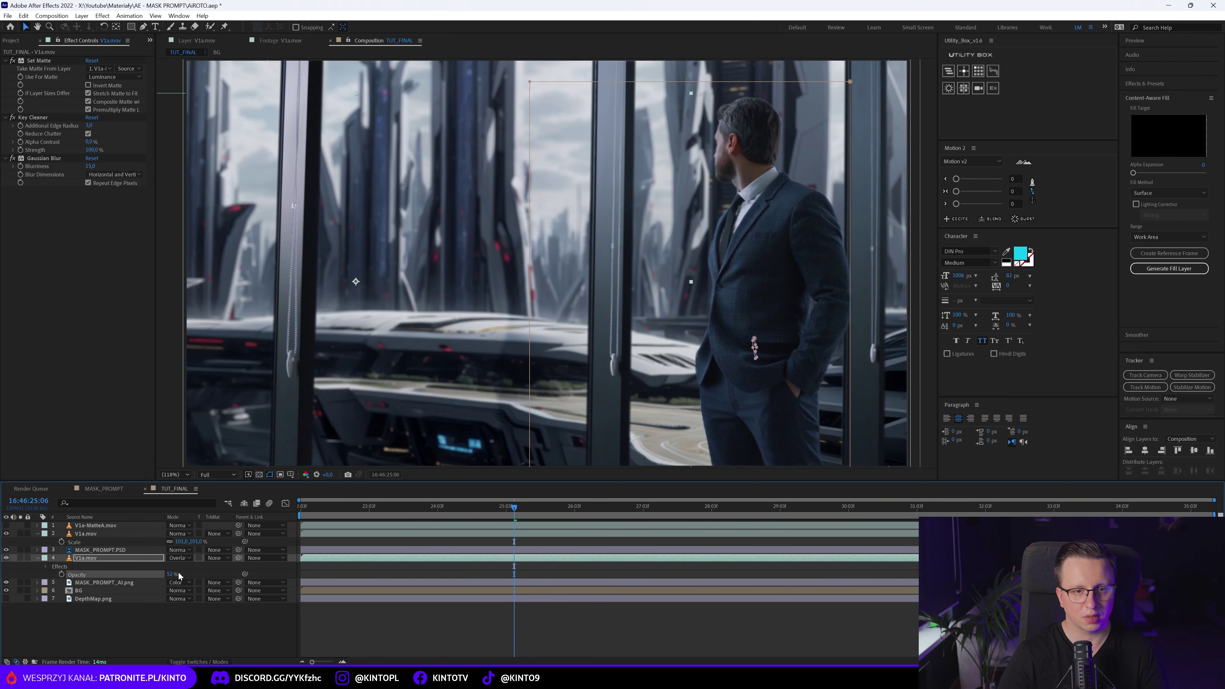
Step: Try Screen blending on the overlay copy, then settle on Soft Light
key("space")
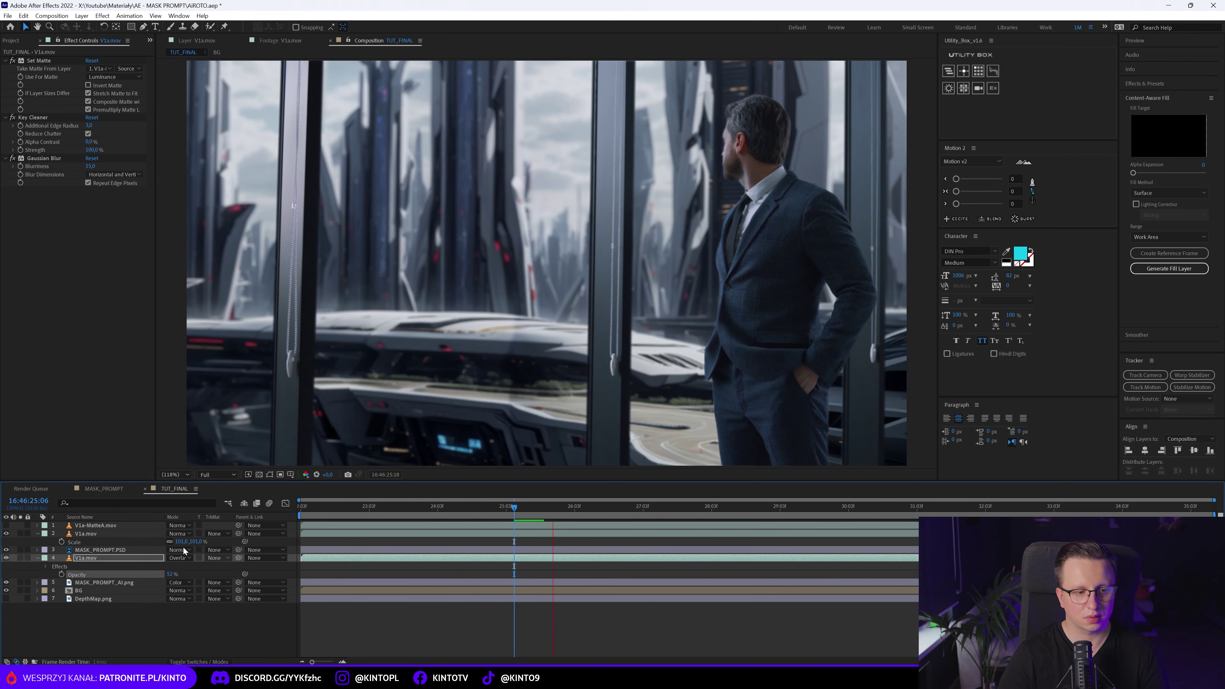
left_click(179, 557)
left_click(196, 241)
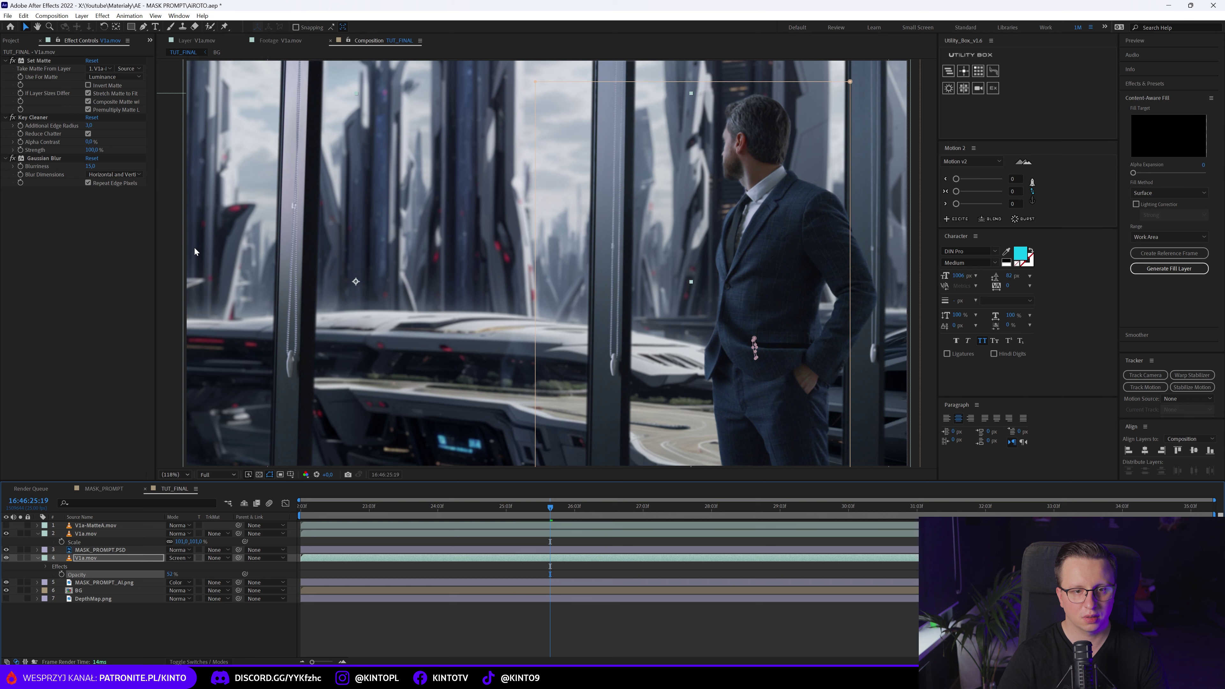
left_click(179, 558)
left_click(218, 313)
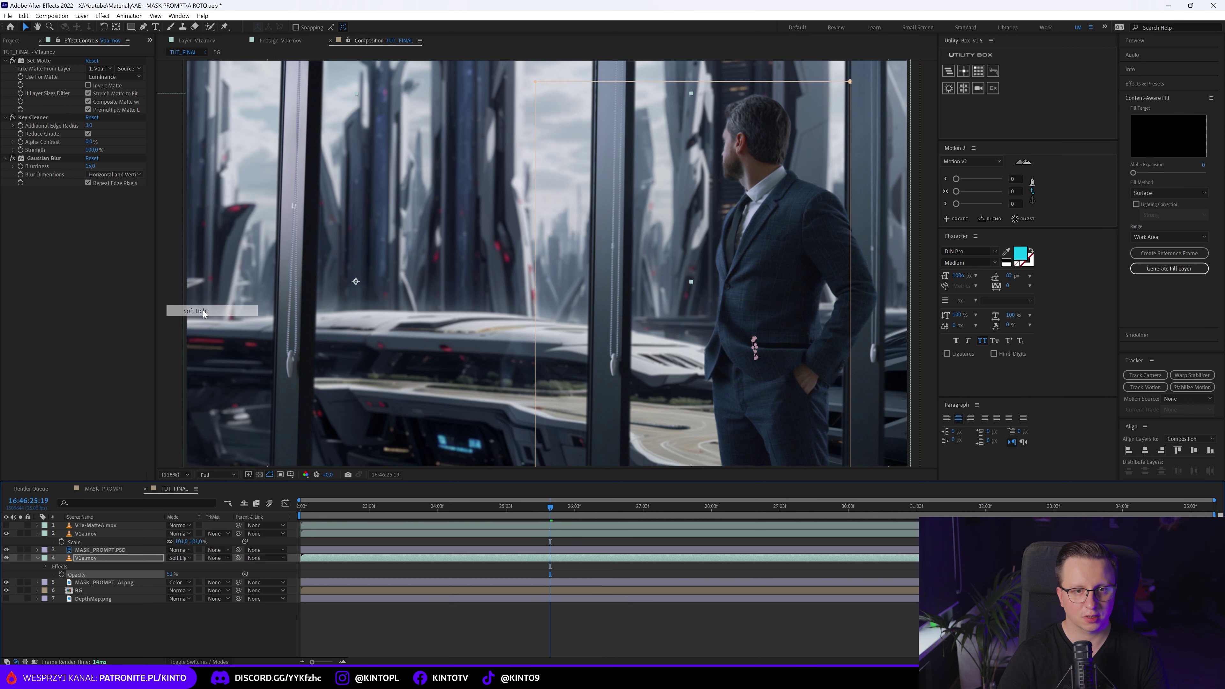
Step: Preview the Soft Light result around 23:08–24:09 and collapse the layer's properties
left_click_drag(418, 504, 382, 502)
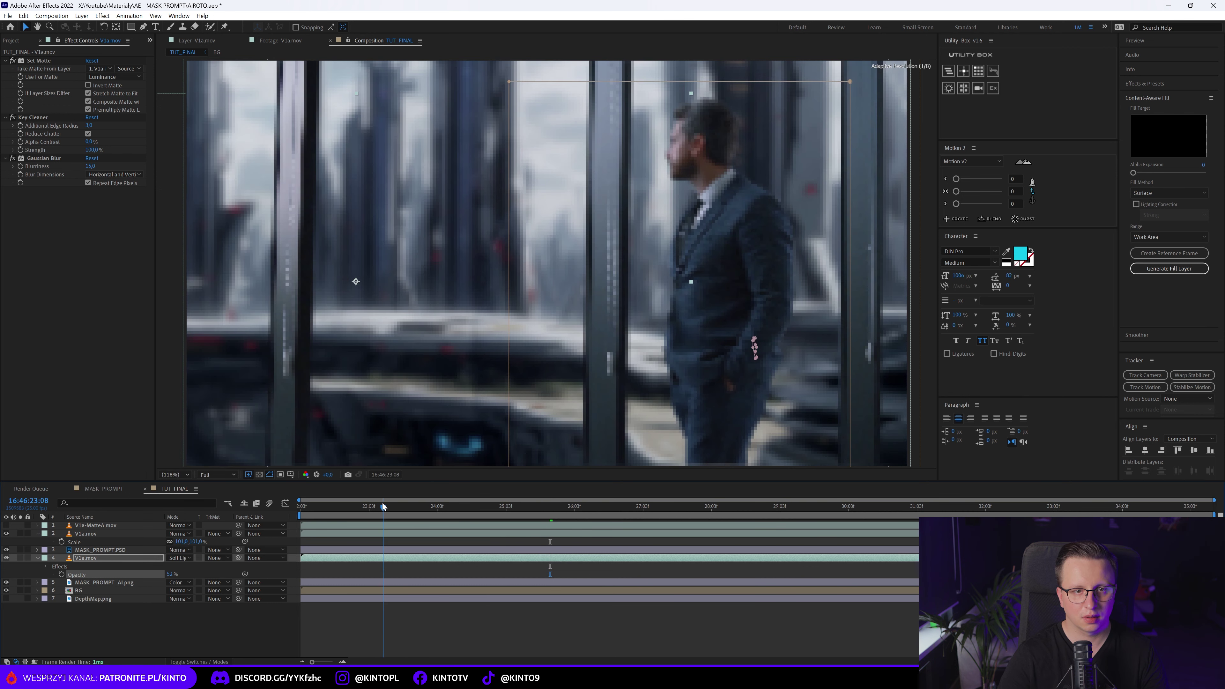
key("space")
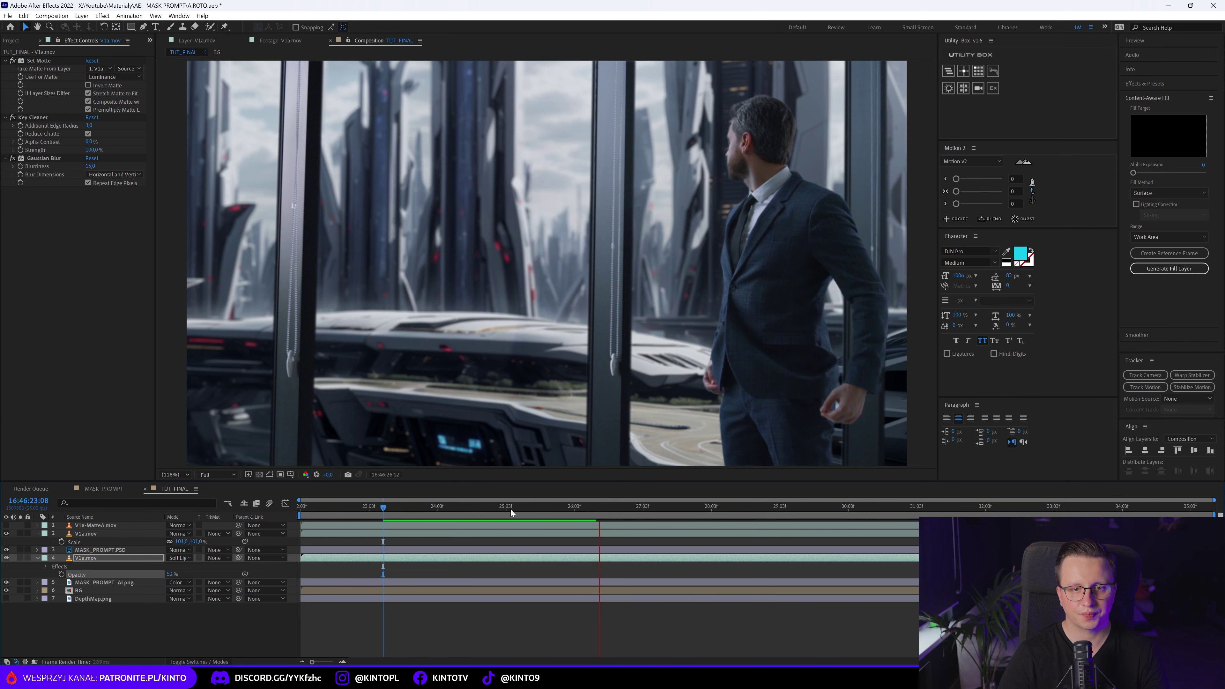
left_click_drag(382, 507, 443, 508)
left_click(454, 510)
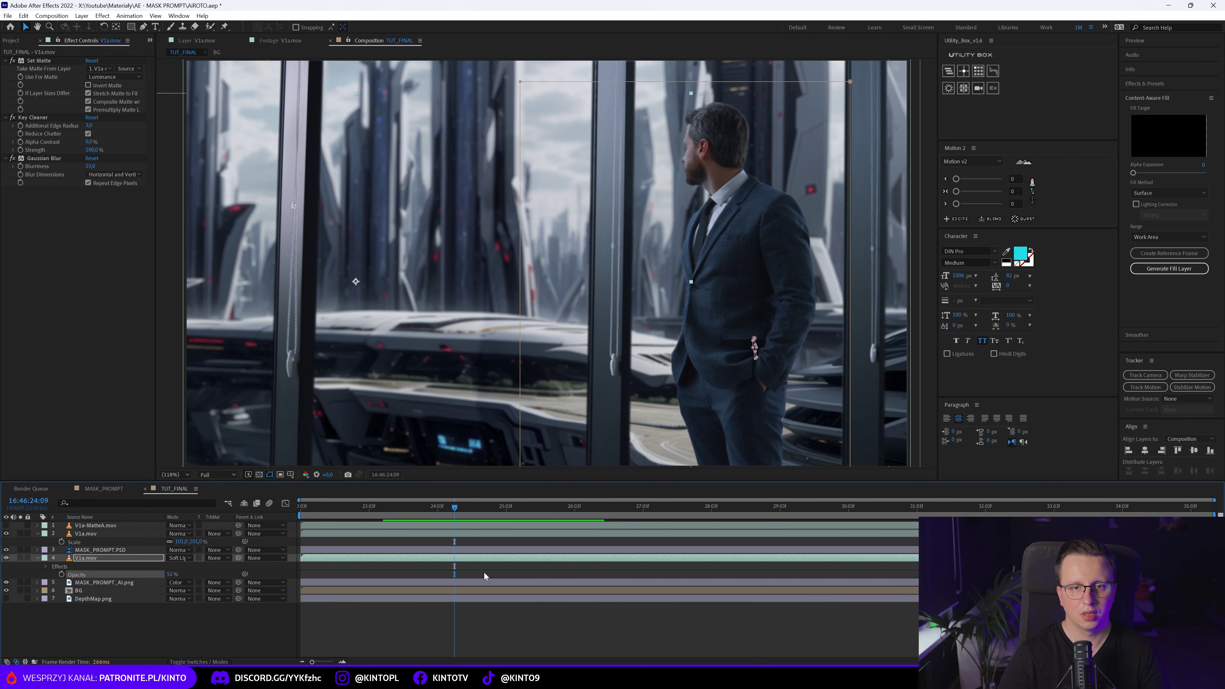
left_click(510, 630)
left_click(37, 559)
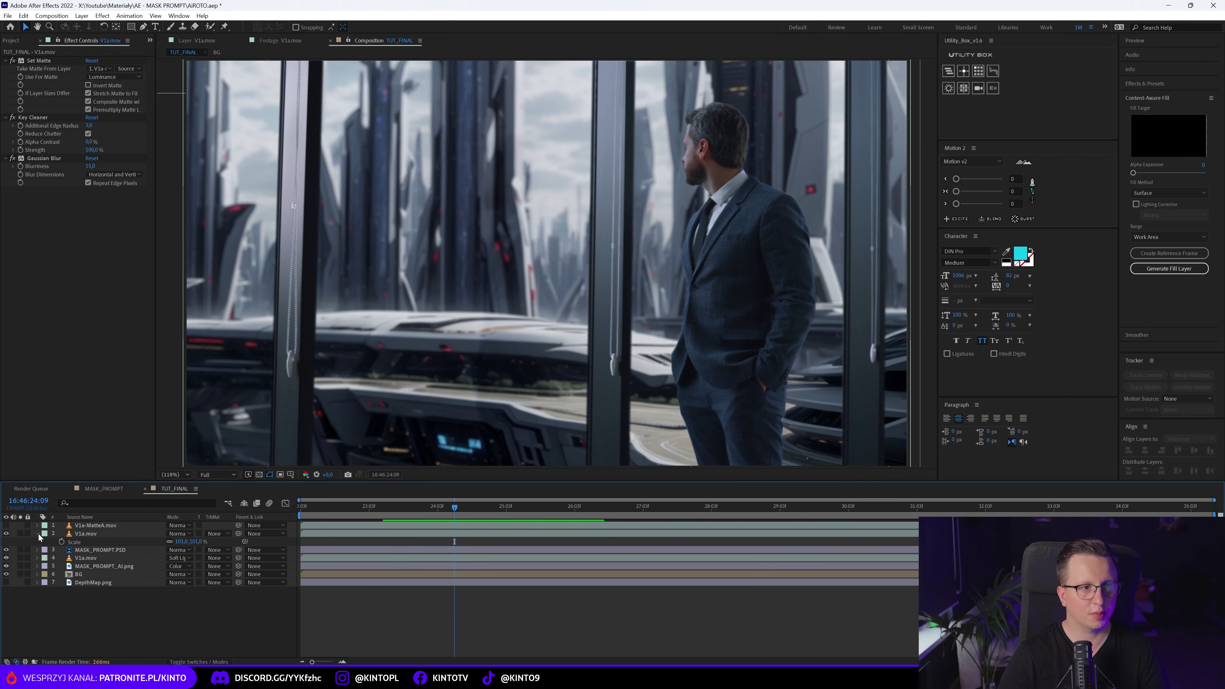
Step: Add INTERIOR.jpg from the ETAP 4 folder to the composition above BG
left_click(38, 534)
left_click(14, 41)
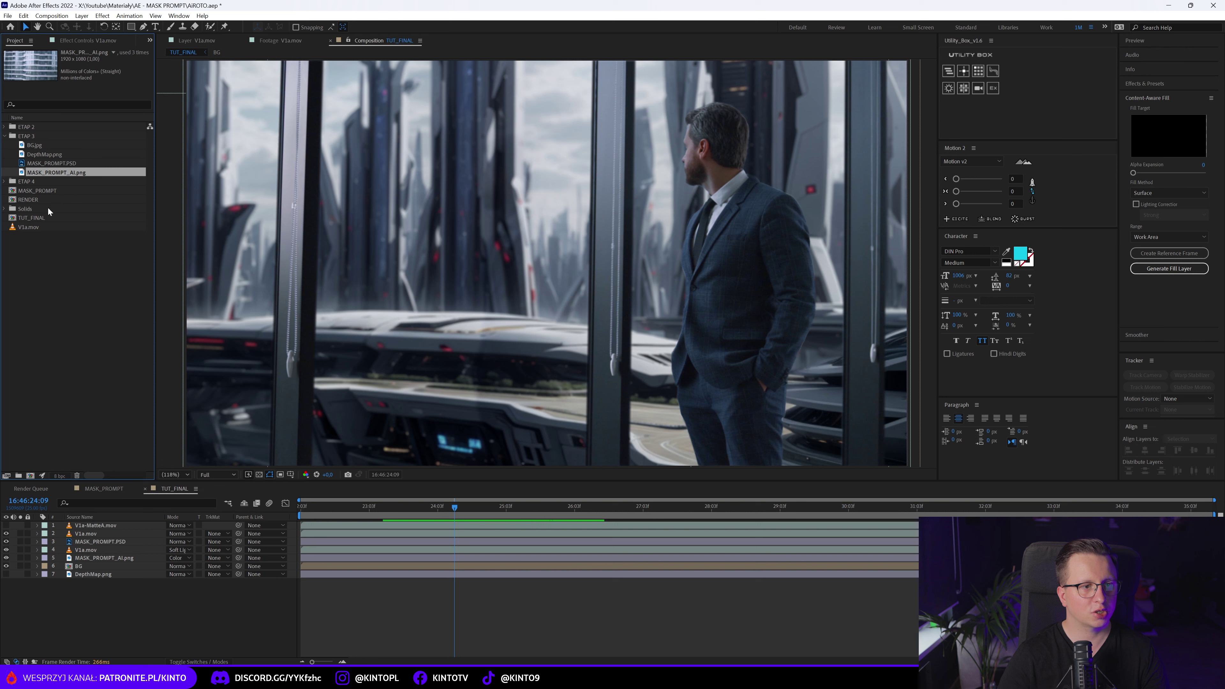
left_click(42, 147)
left_click(6, 182)
left_click_drag(39, 200, 121, 562)
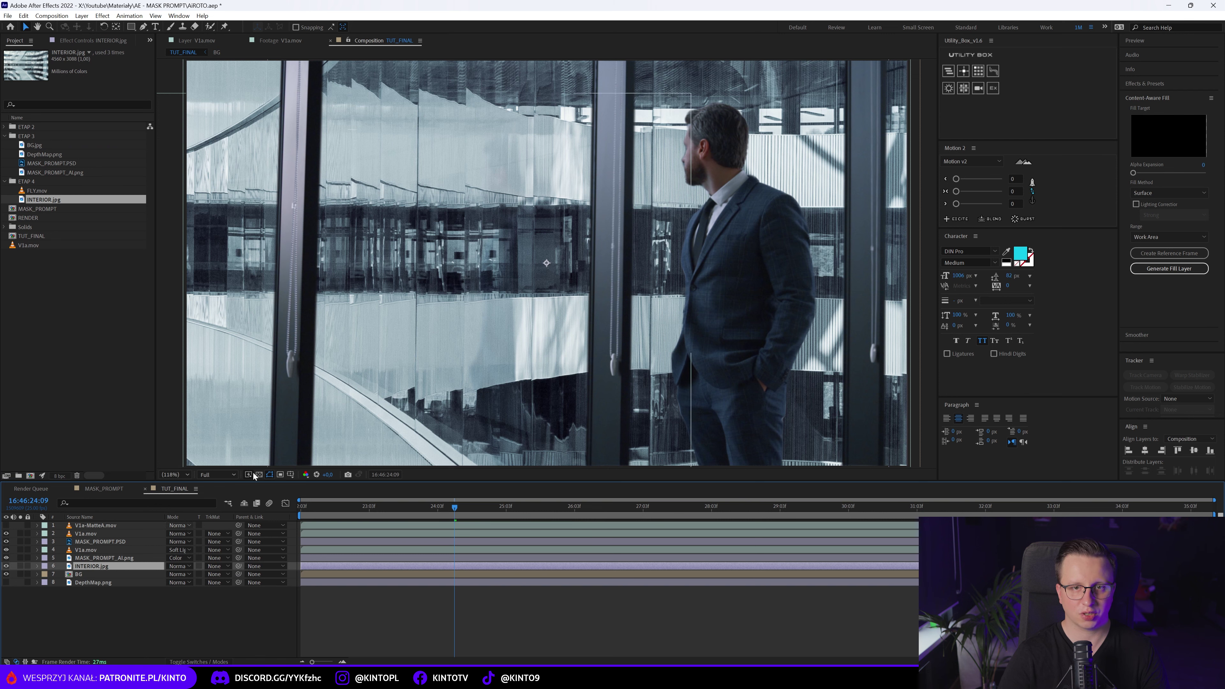
Step: Fit INTERIOR.jpg to the comp, blend it in Screen mode, and move it above the Soft Light clip
right_click(110, 568)
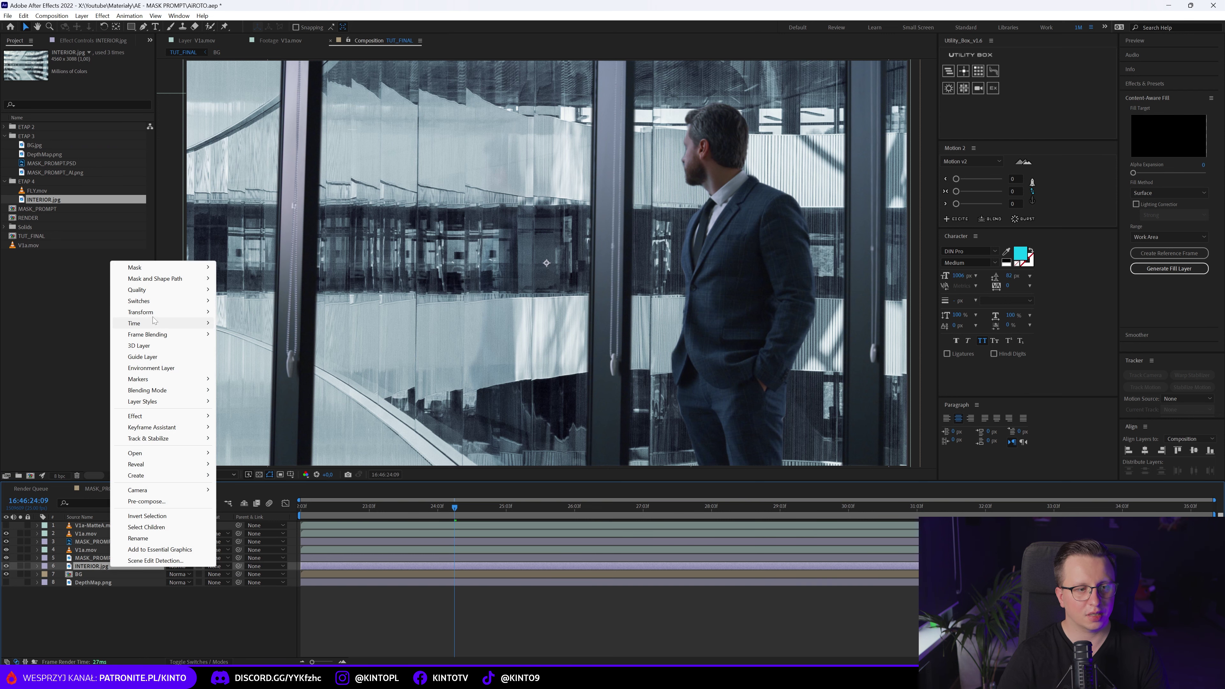
mouse_move(155, 312)
left_click(254, 446)
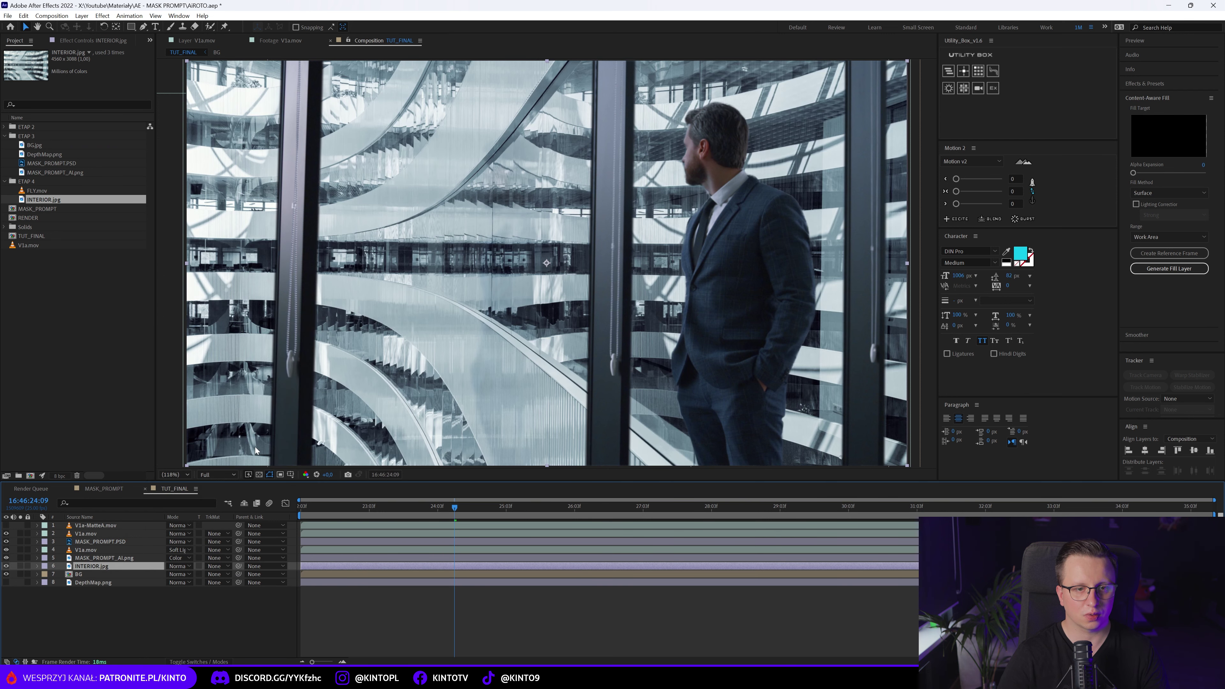
left_click(177, 567)
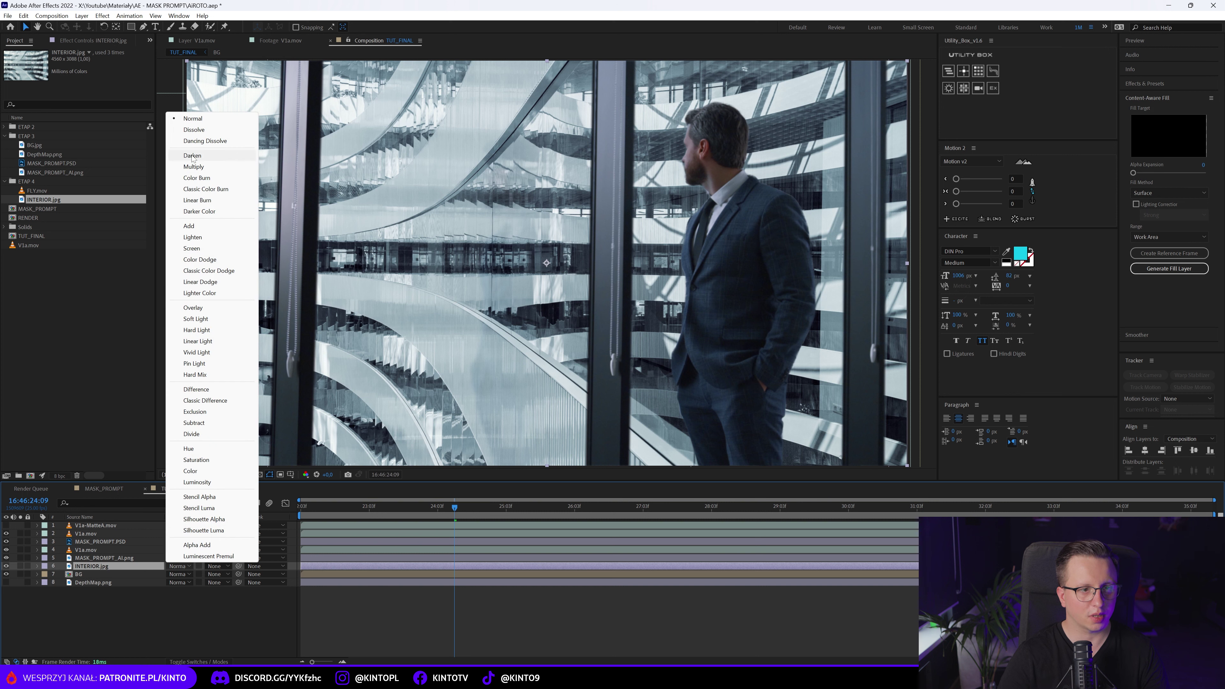
left_click(191, 247)
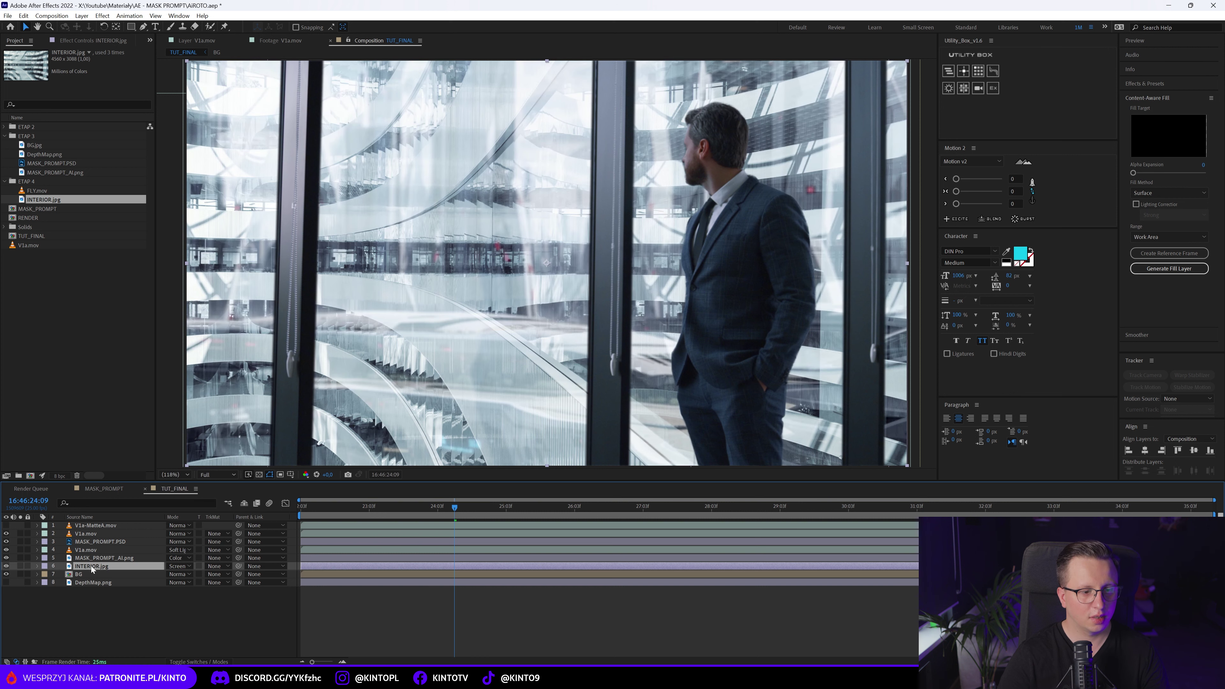
left_click_drag(83, 567, 87, 546)
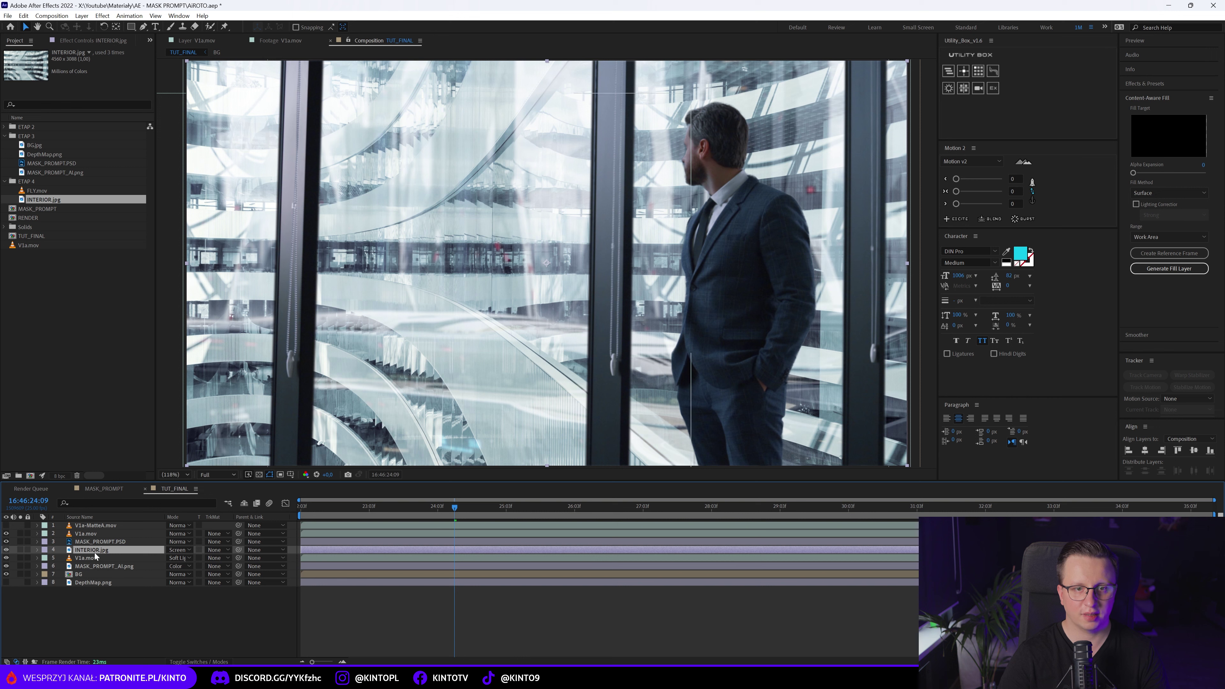
Step: Lower INTERIOR.jpg's opacity to 5%
key("s")
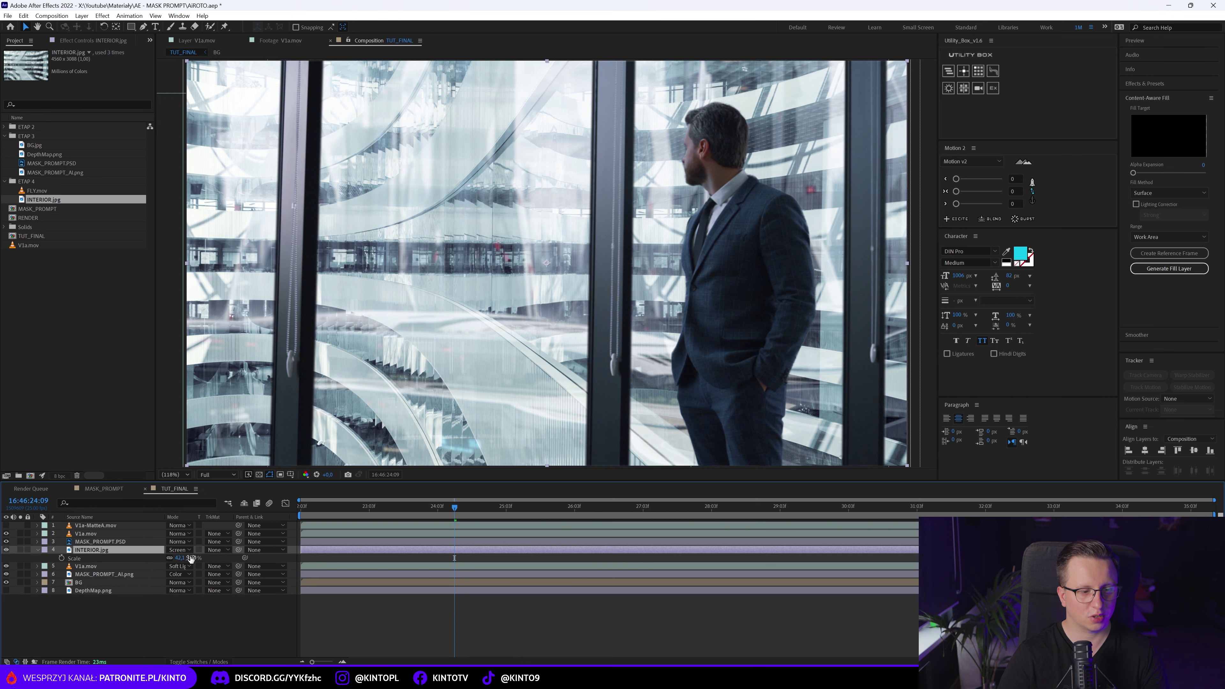
left_click(172, 559)
type("31")
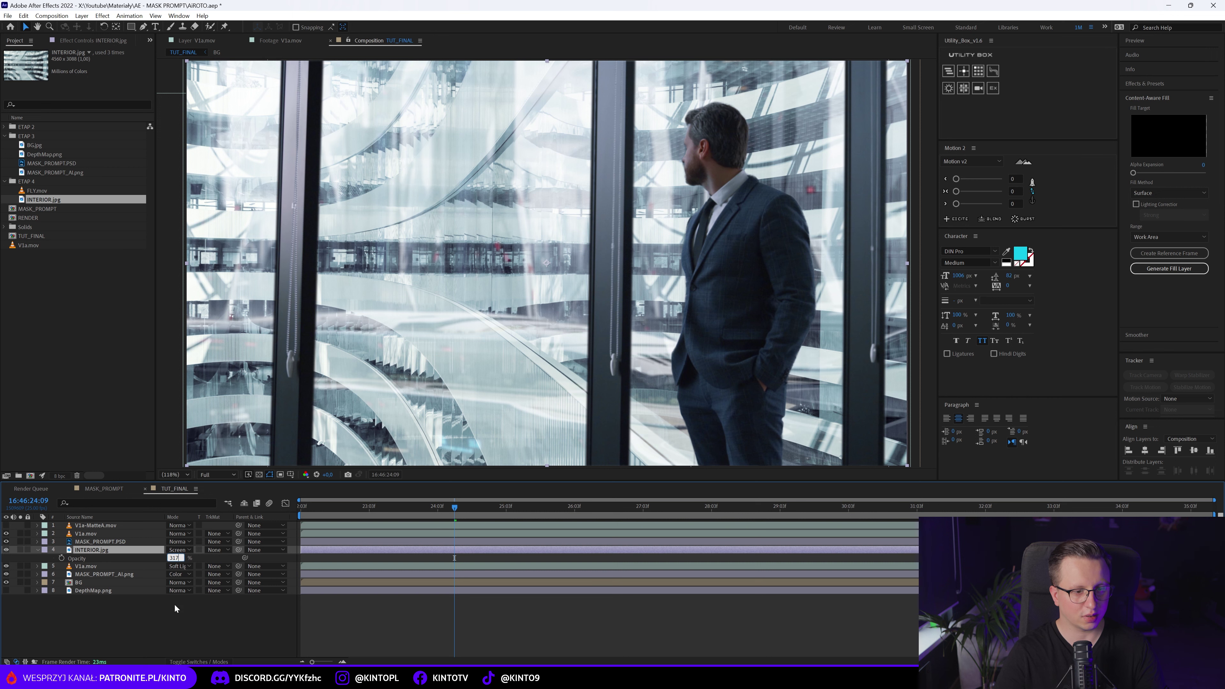
key("BackSpace")
key("BackSpace")
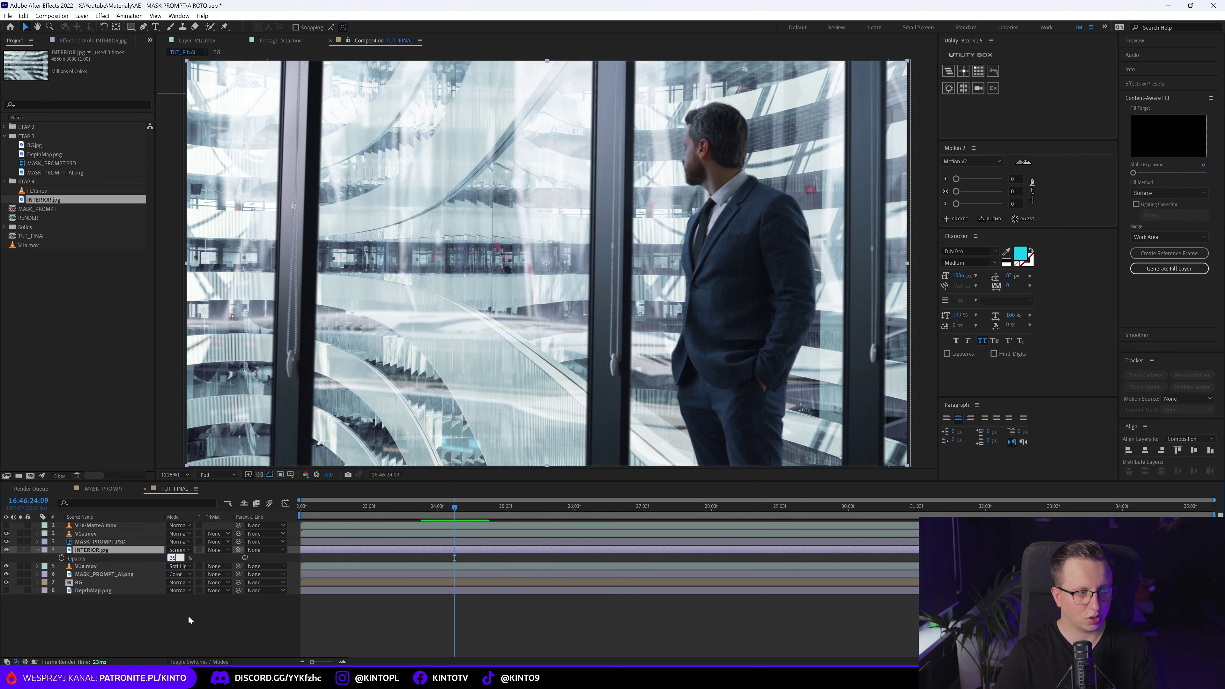
left_click(191, 618)
left_click_drag(170, 558, 188, 620)
type("5")
key("Return")
Step: Toggle the INTERIOR.jpg reflection on and off to compare, scrubbing between 22:16 and 24:18
left_click(6, 549)
left_click(7, 550)
left_click(7, 550)
left_click(6, 550)
left_click(7, 550)
left_click(7, 550)
left_click_drag(399, 506, 337, 506)
left_click_drag(338, 506, 479, 502)
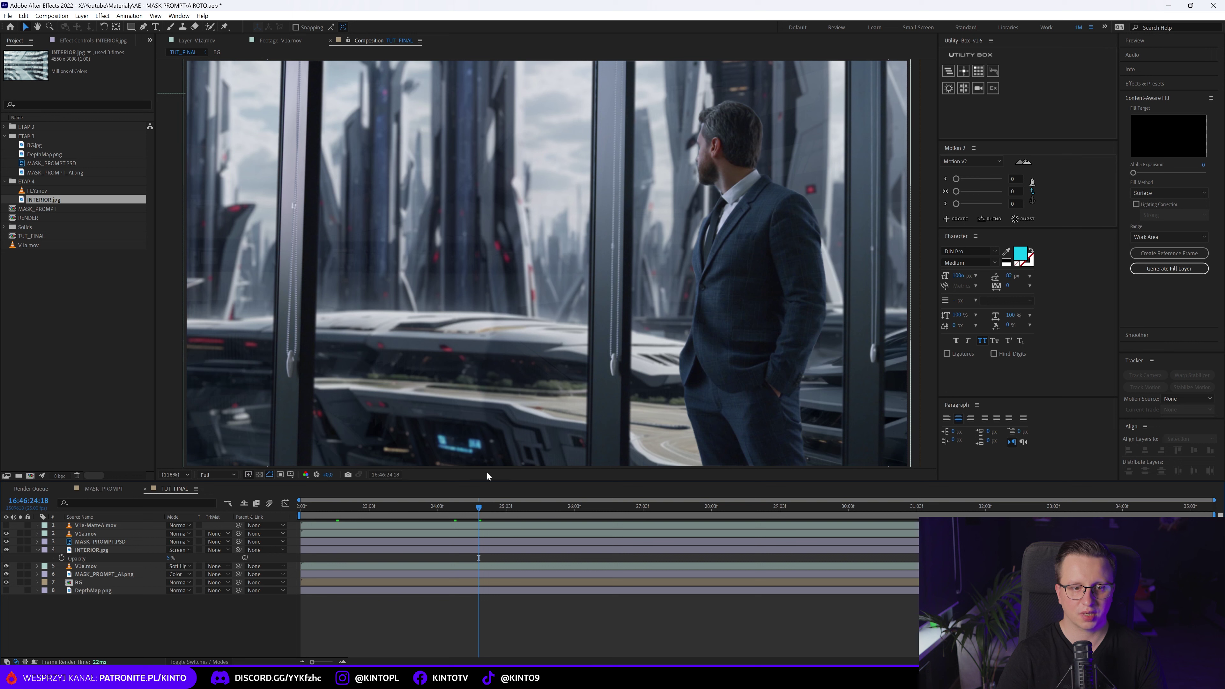
left_click(37, 551)
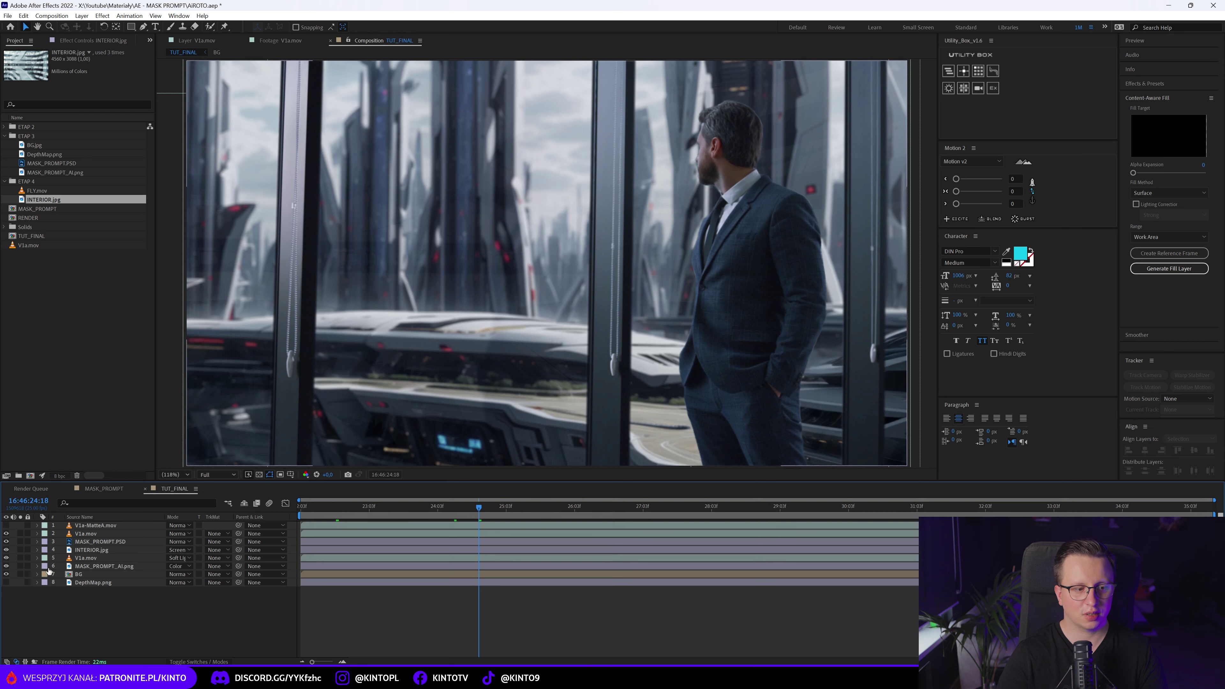
left_click(6, 550)
left_click(5, 550)
left_click(6, 550)
left_click(6, 551)
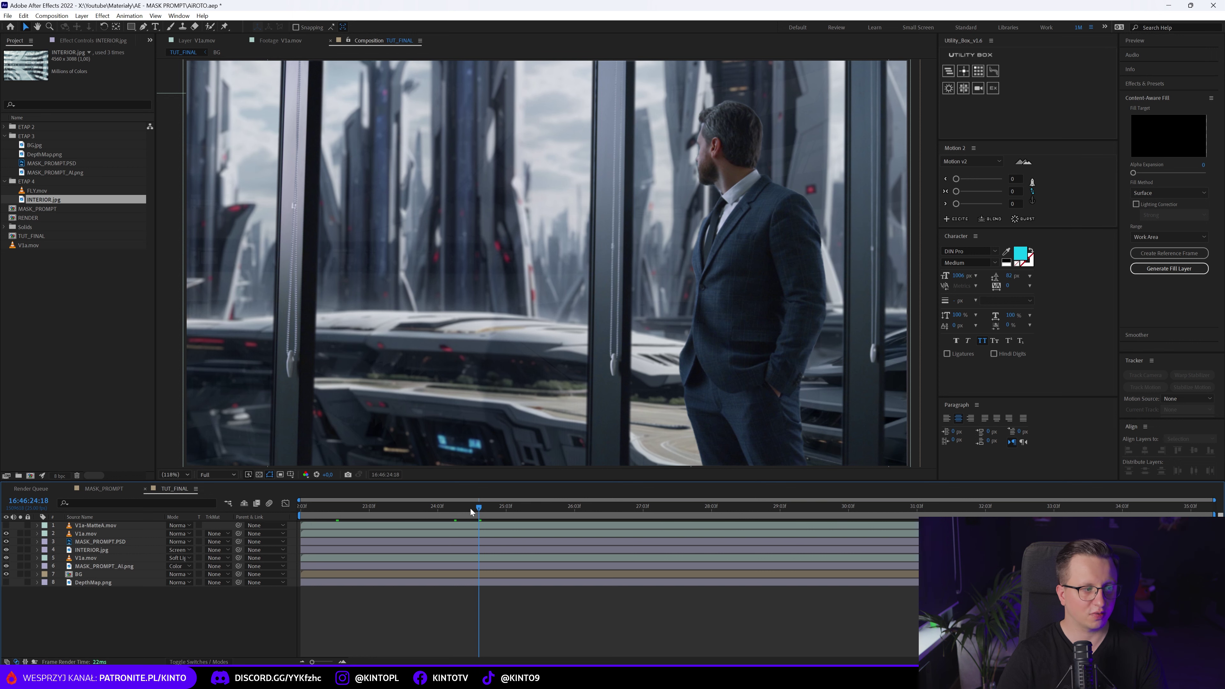
left_click_drag(470, 509, 376, 515)
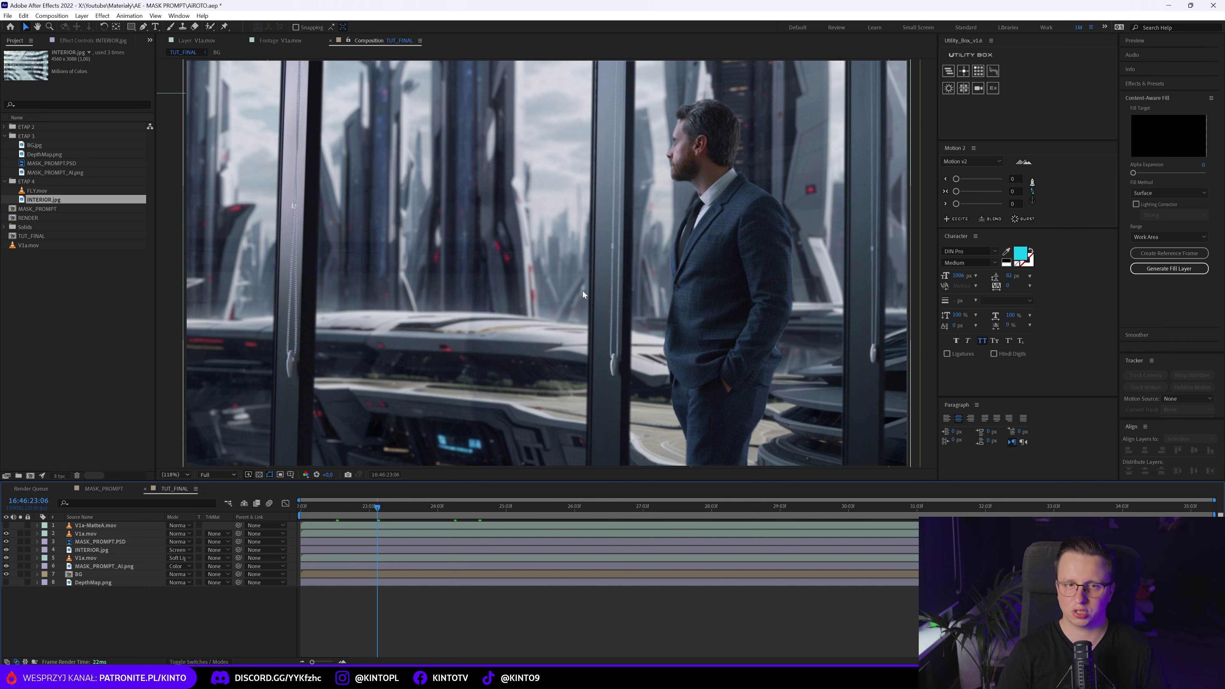
left_click_drag(494, 510, 533, 511)
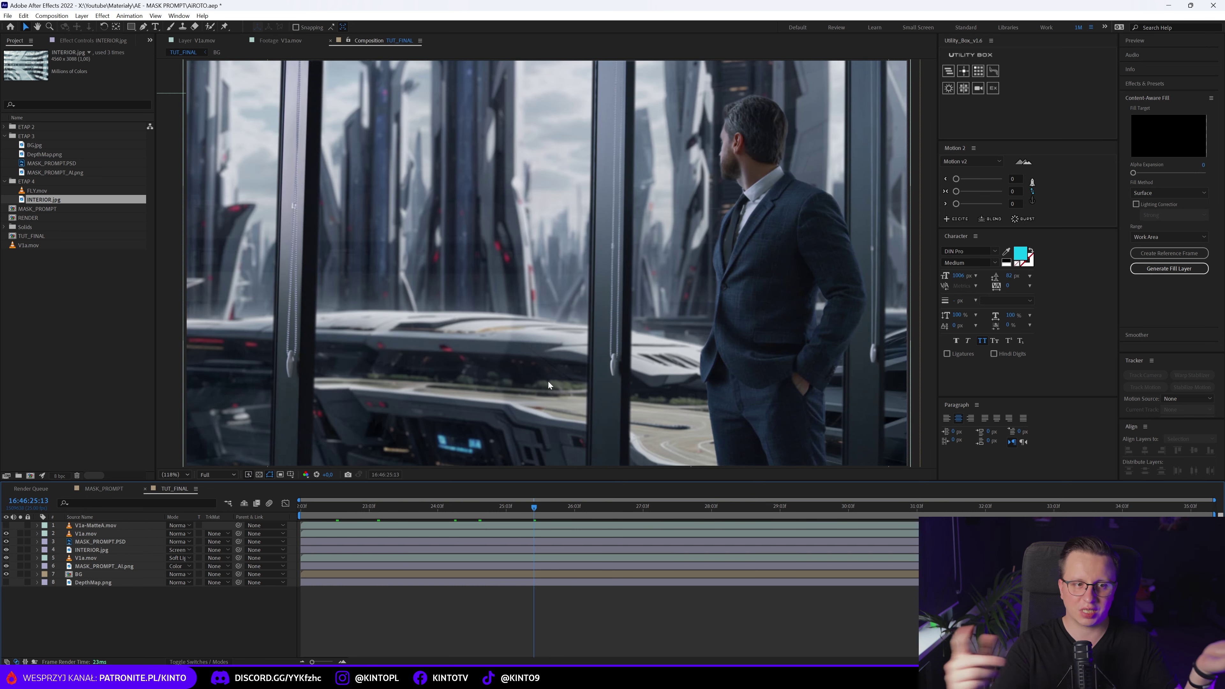
left_click_drag(510, 510, 432, 507)
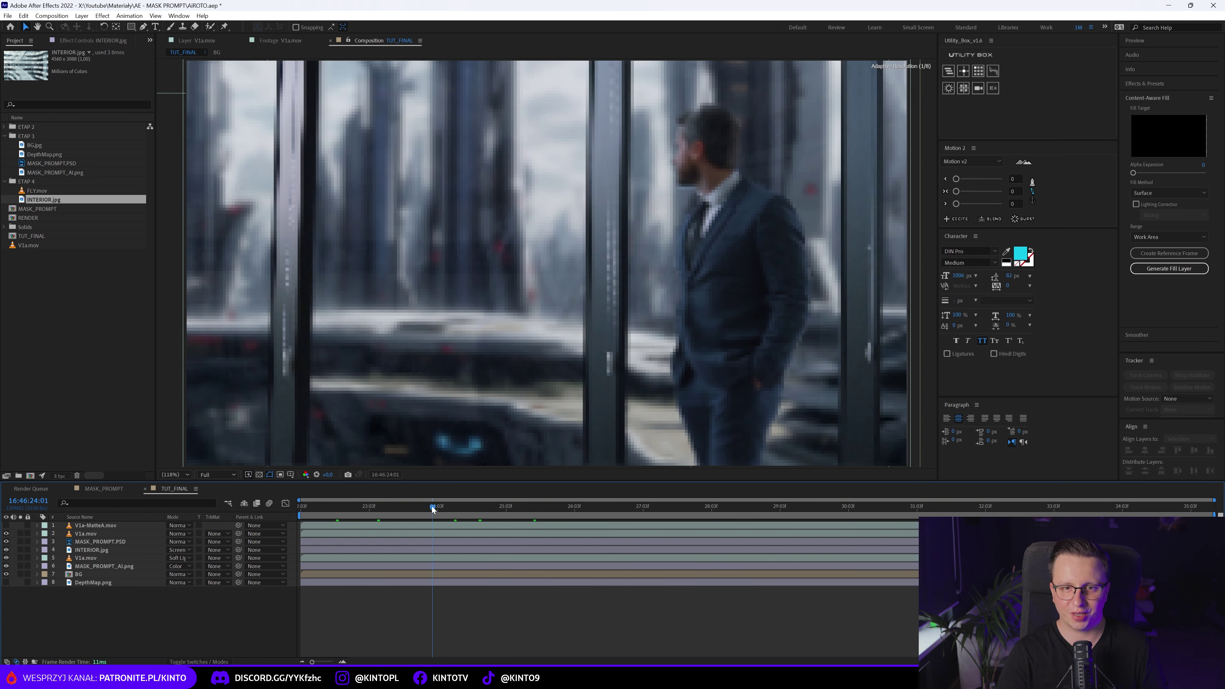
right_click(139, 600)
Step: Add a new adjustment layer with Lumetri Color using the Fuji ETERNA 250D creative look
mouse_move(193, 478)
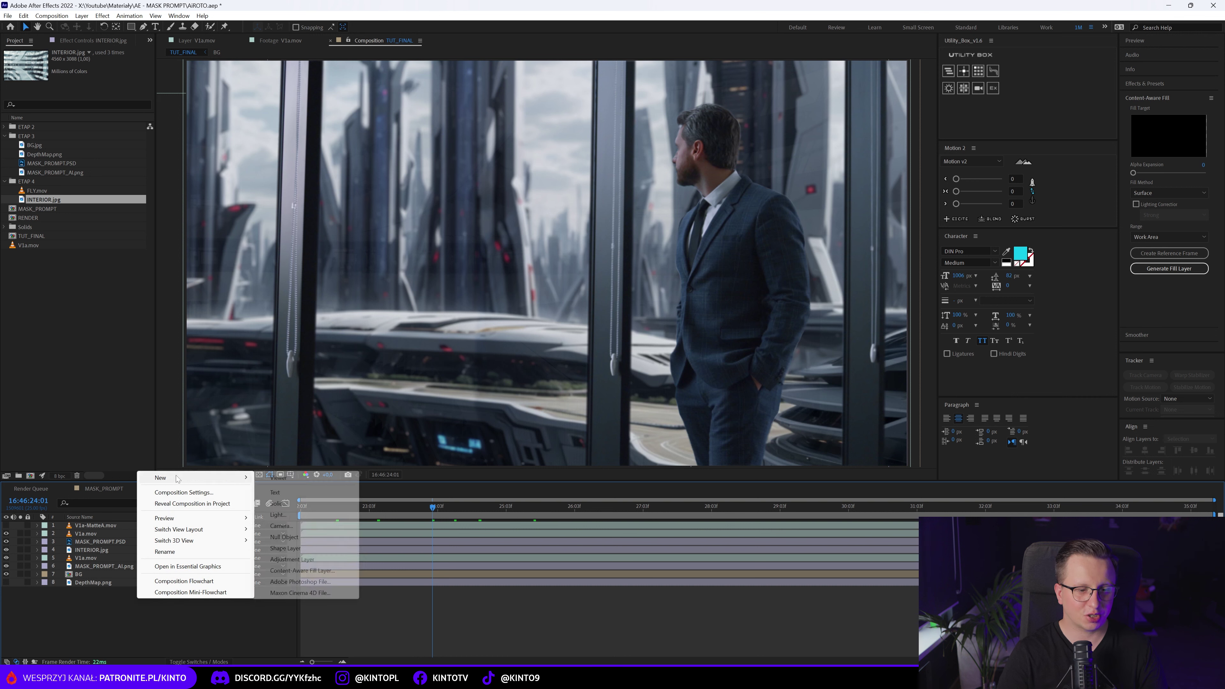
left_click(293, 560)
key("ctrl+space")
type("lum")
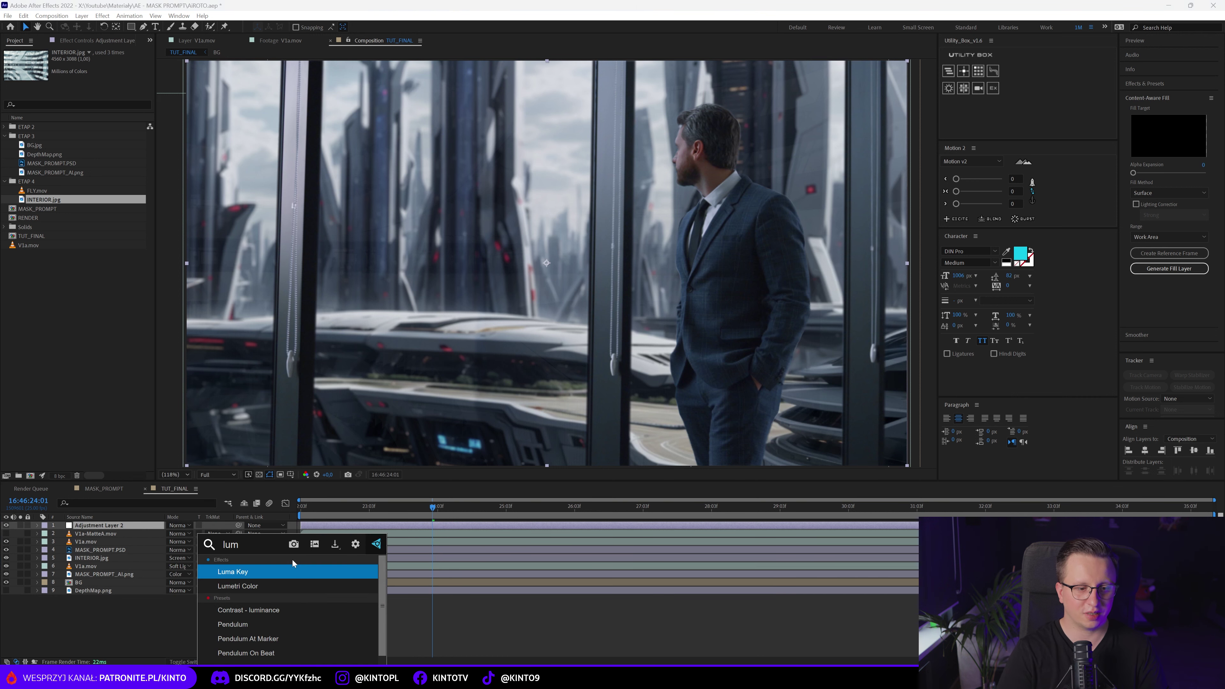
key("Down")
key("Return")
left_click(10, 77)
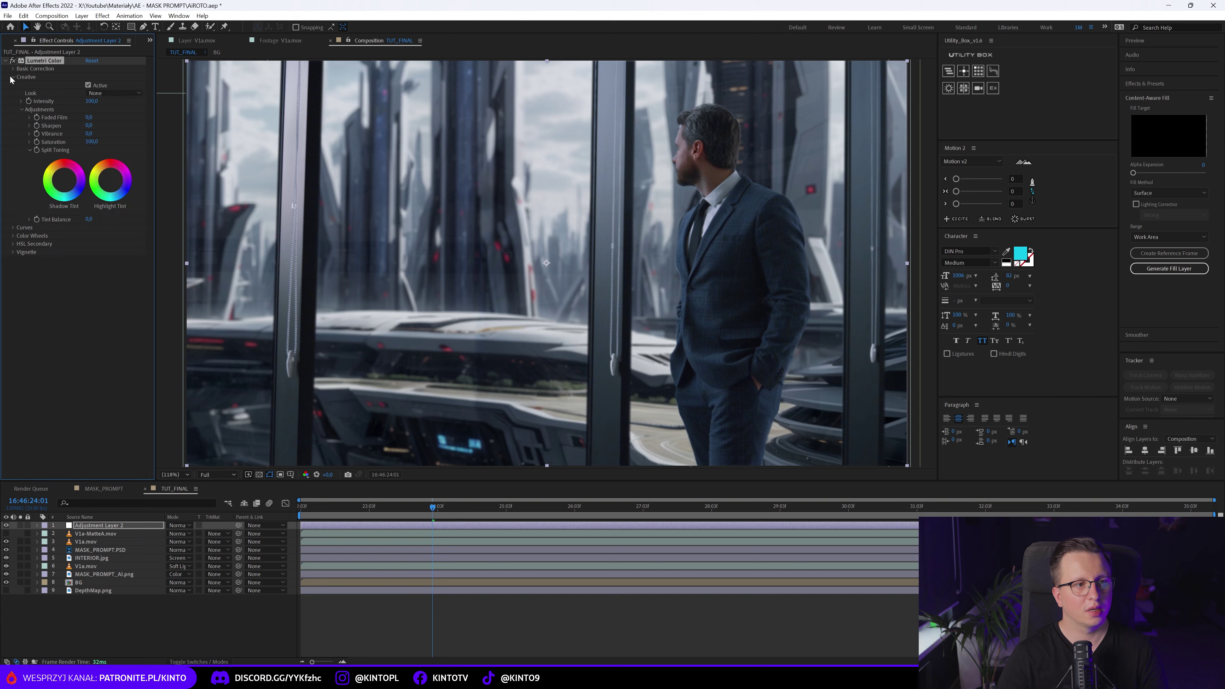
left_click(95, 93)
left_click(140, 71)
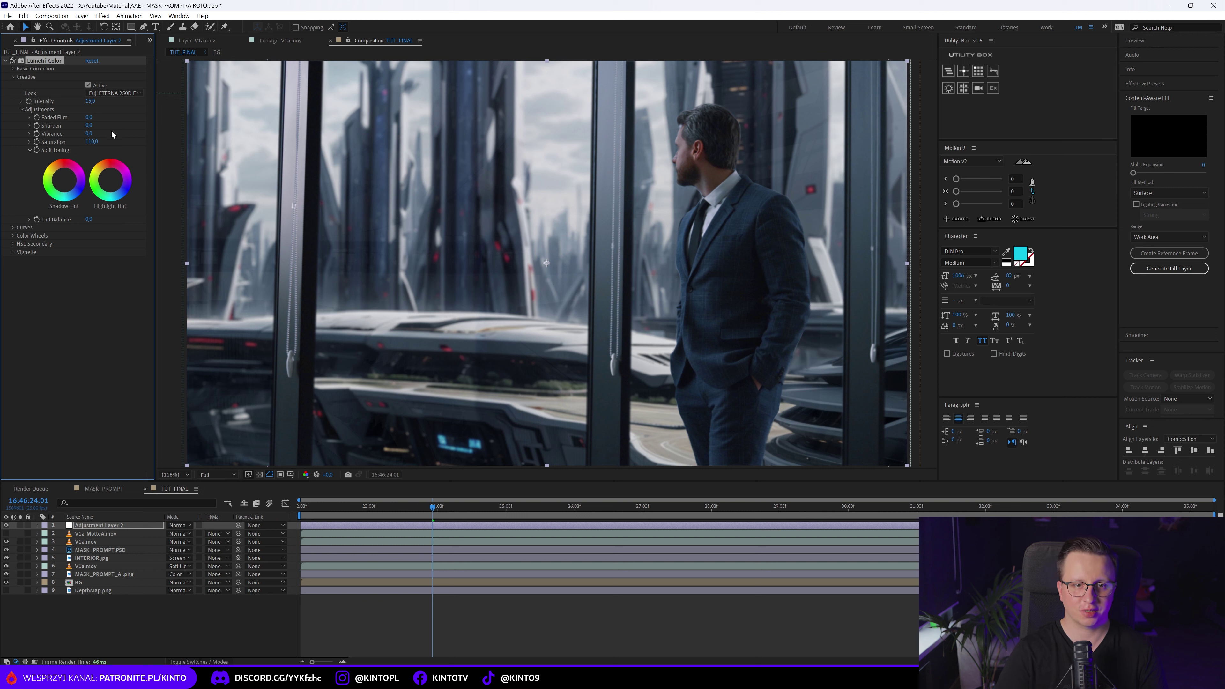
key("ctrl+space")
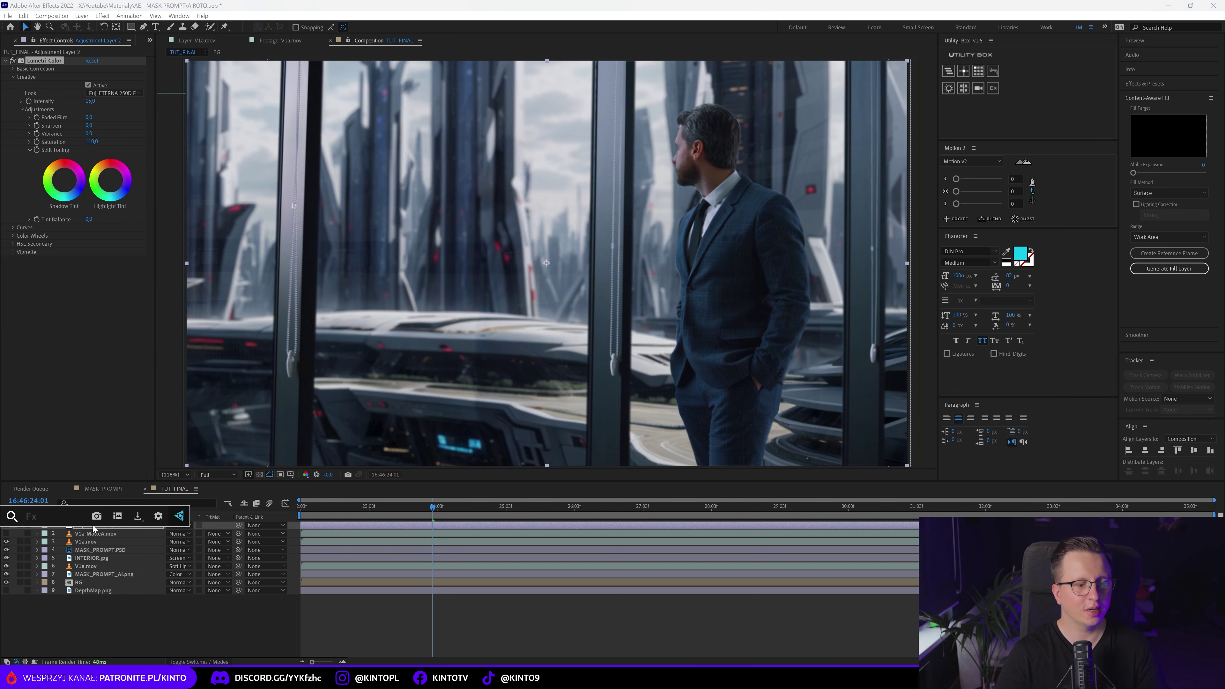
Step: Apply Add Grain to the adjustment layer with the Eastman EXR 100T (5248) preset
type("add")
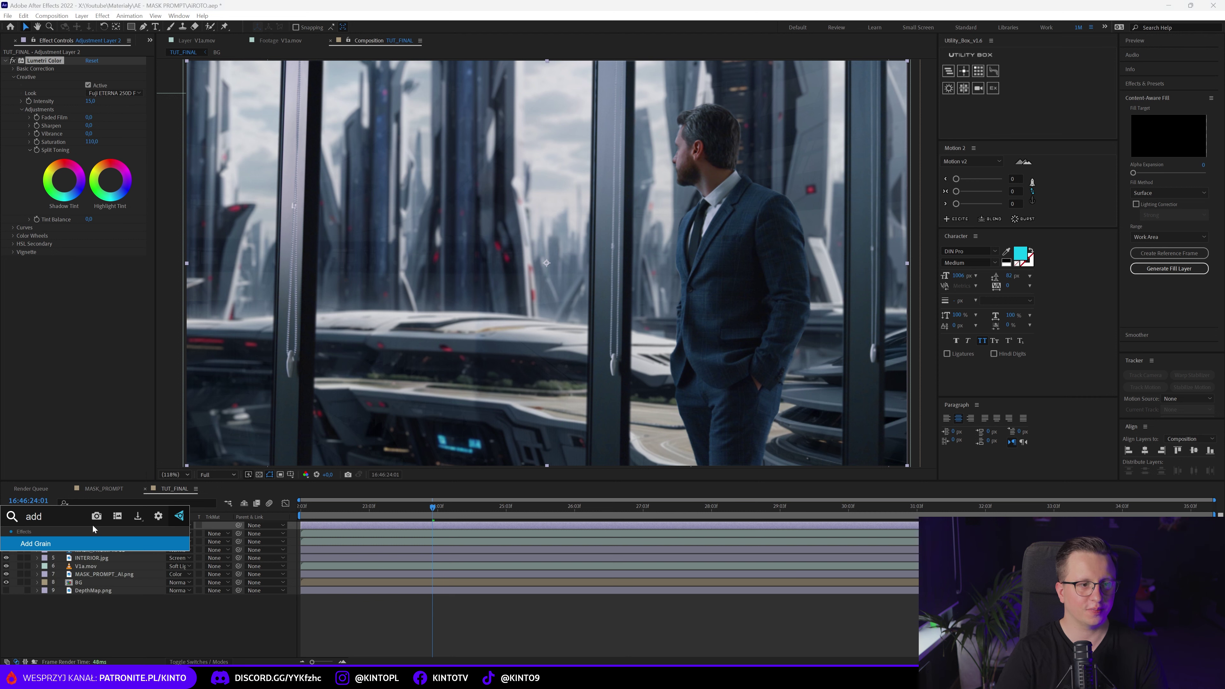
key("Return")
left_click(114, 268)
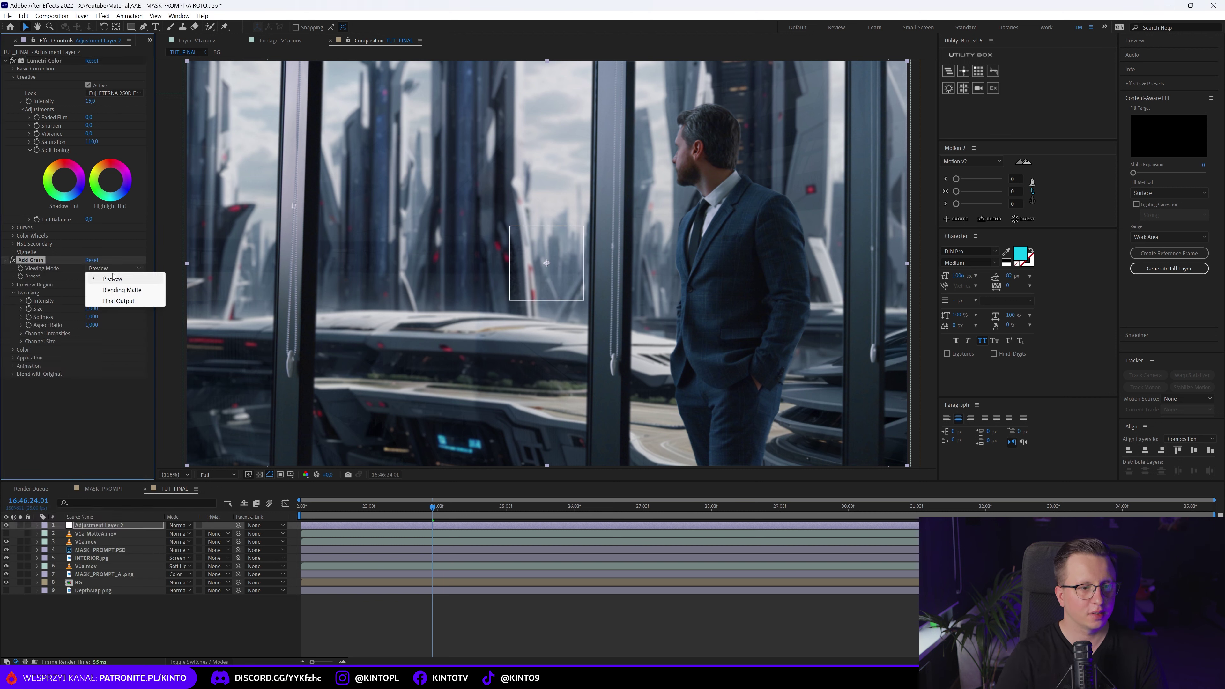
left_click(112, 279)
left_click(114, 276)
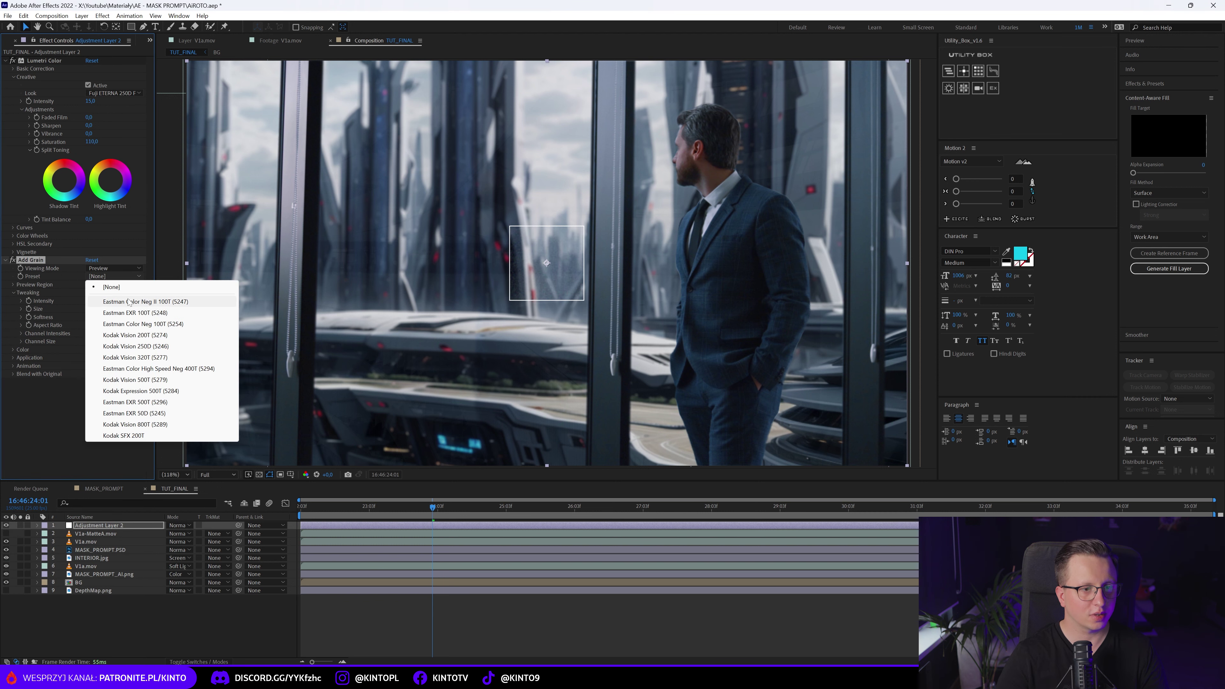
left_click(135, 313)
scroll(555, 273, "up", 4)
scroll(555, 271, "up", 1)
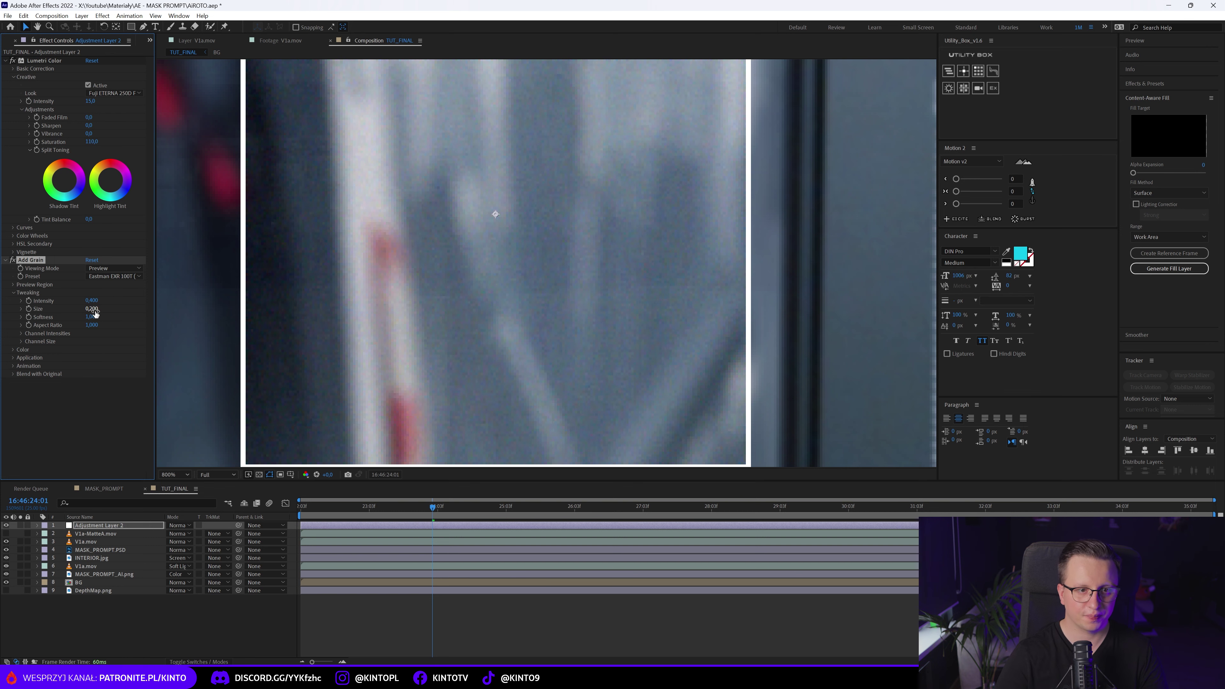
Step: Switch Add Grain's viewing mode to Final Output and review the full frame around 26:05
left_click(106, 269)
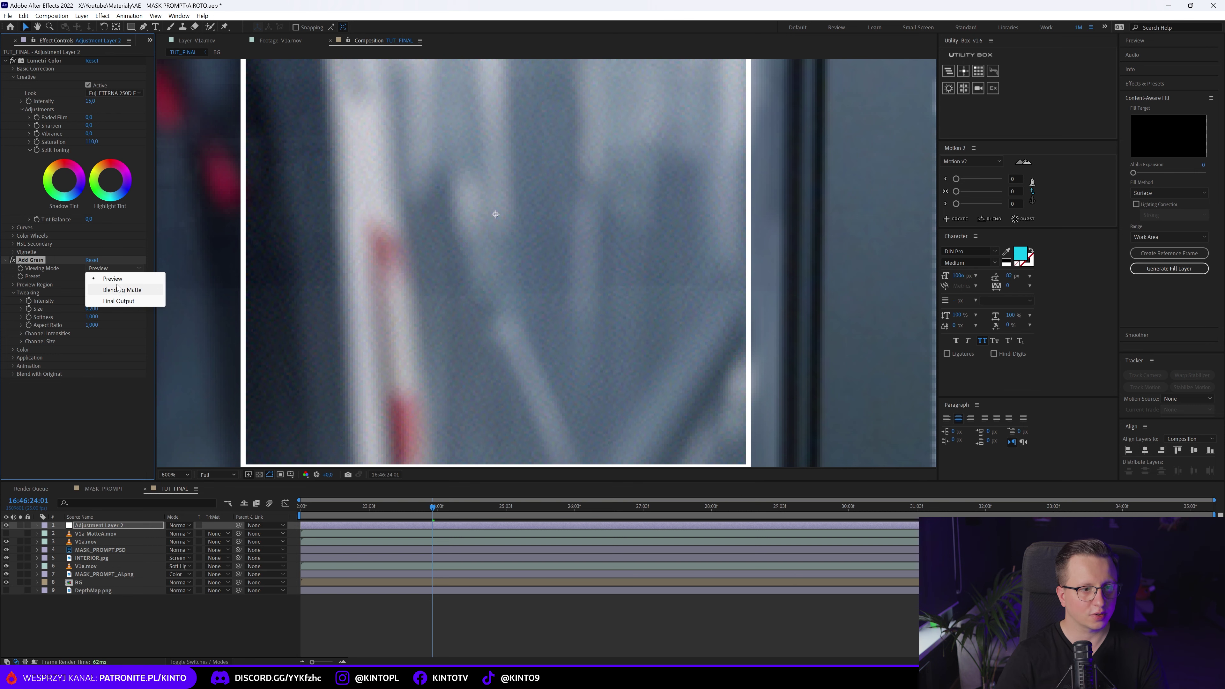
left_click(117, 301)
scroll(492, 205, "down", 7)
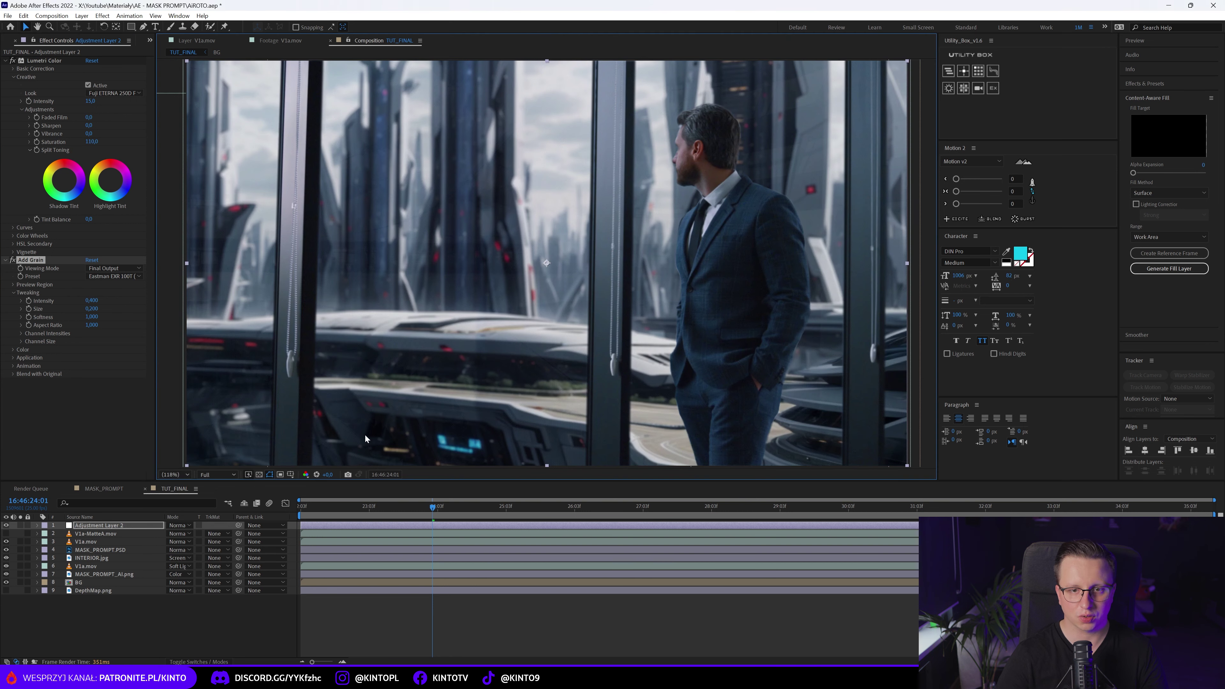
scroll(675, 276, "up", 7)
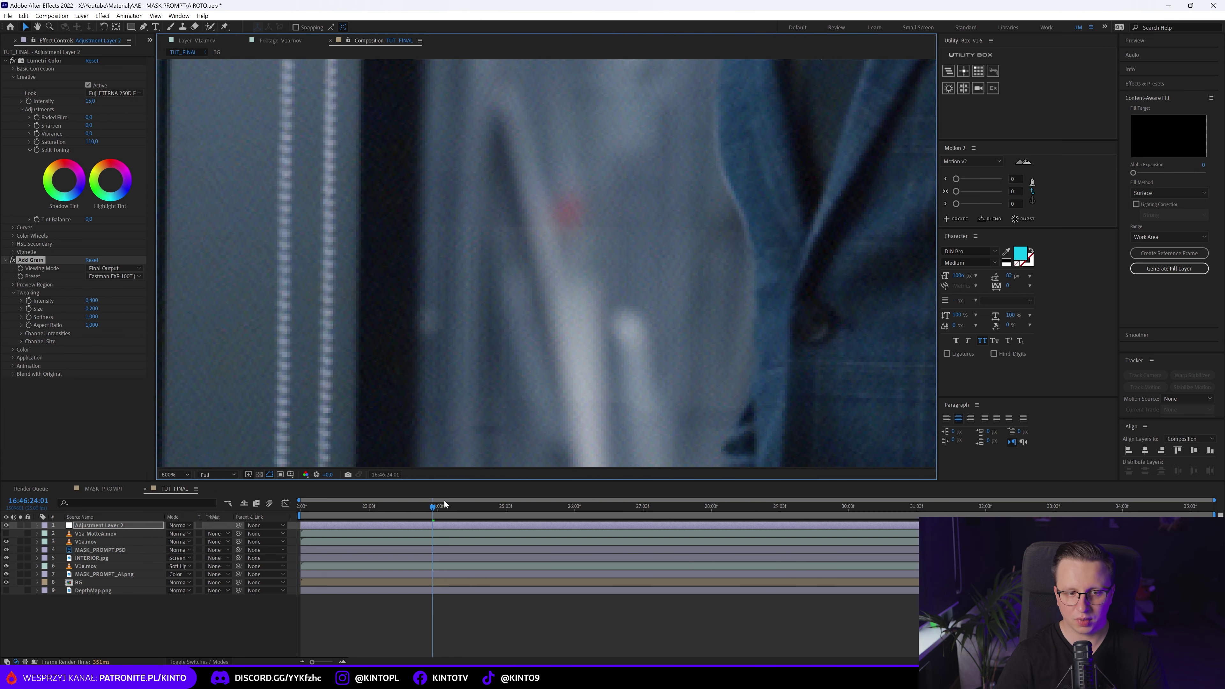
left_click_drag(444, 504, 580, 504)
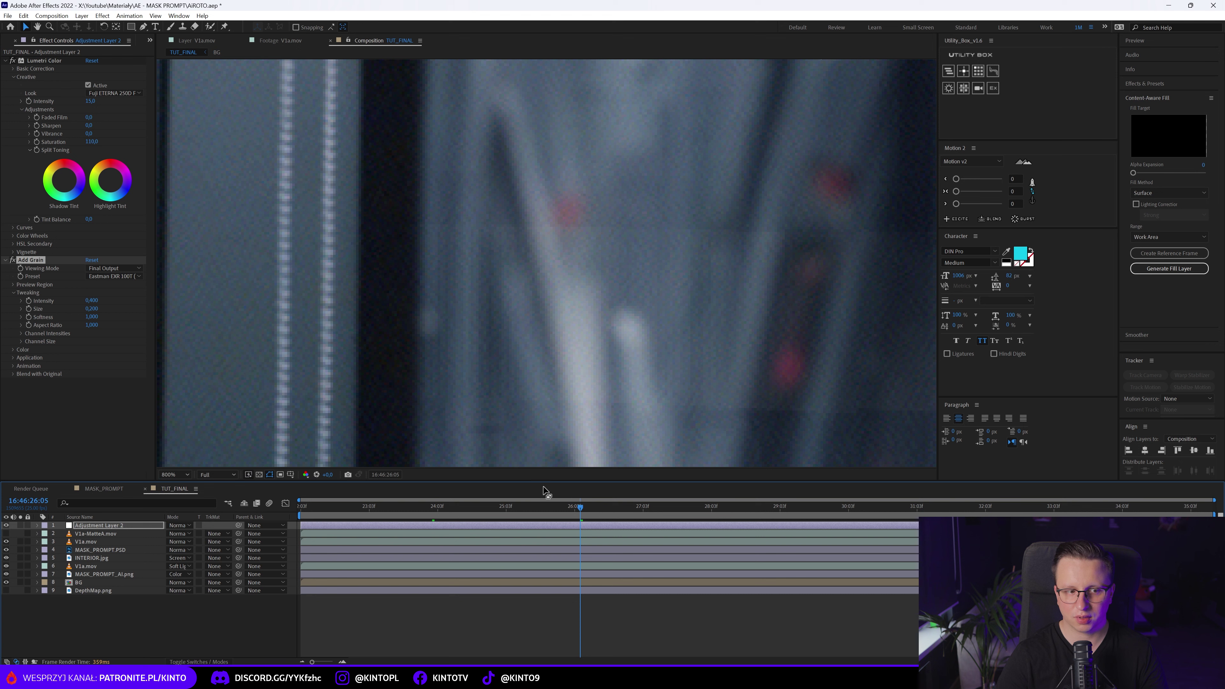
left_click(184, 476)
left_click(179, 486)
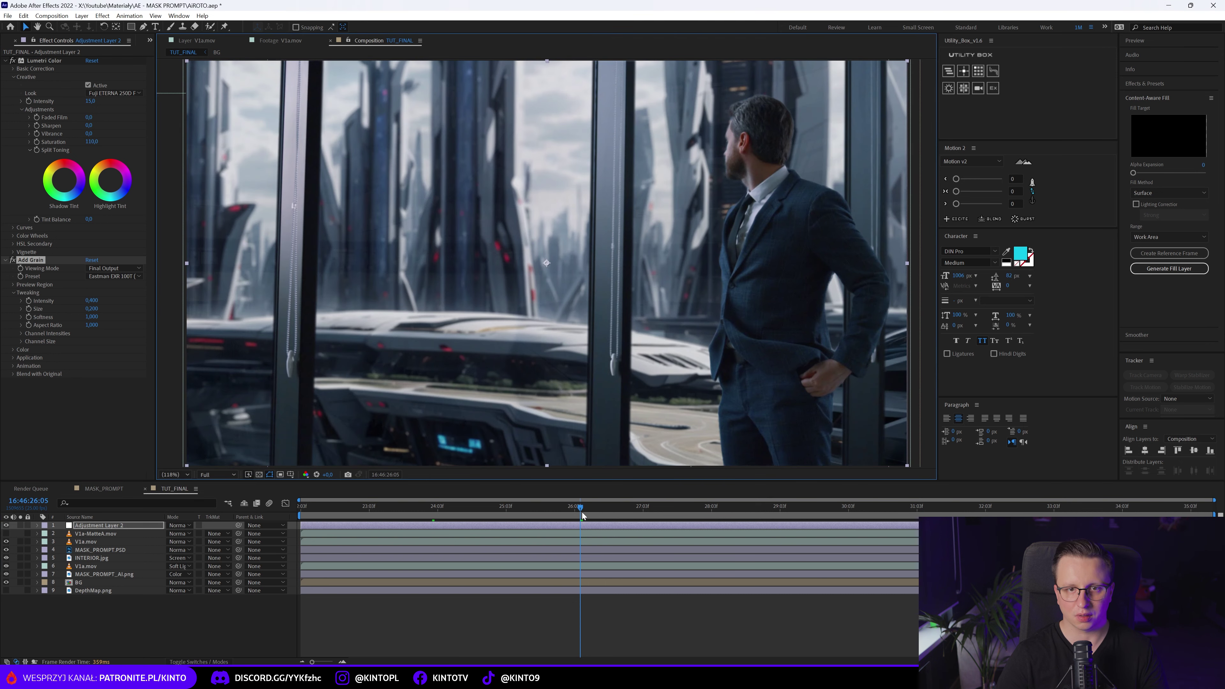
Step: Test the FLY.mov spaceship above INTERIOR.jpg, moving it up and left, then delete it
left_click_drag(582, 512, 755, 509)
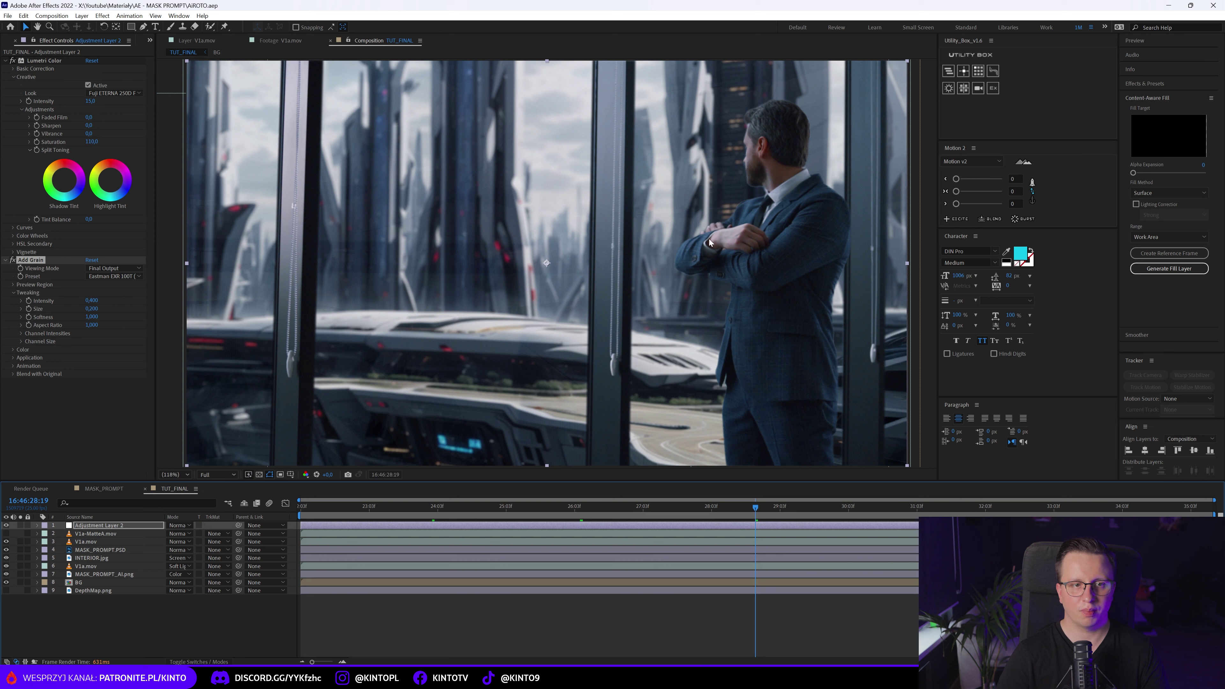
left_click(15, 41)
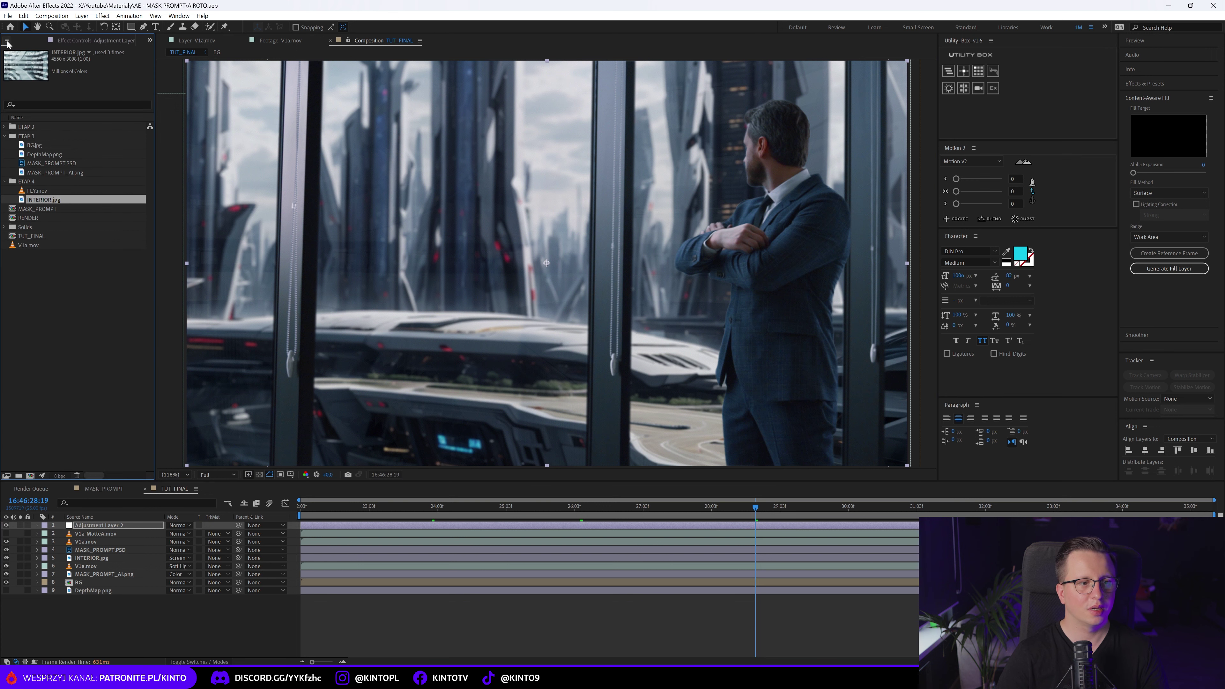
left_click_drag(36, 191, 113, 558)
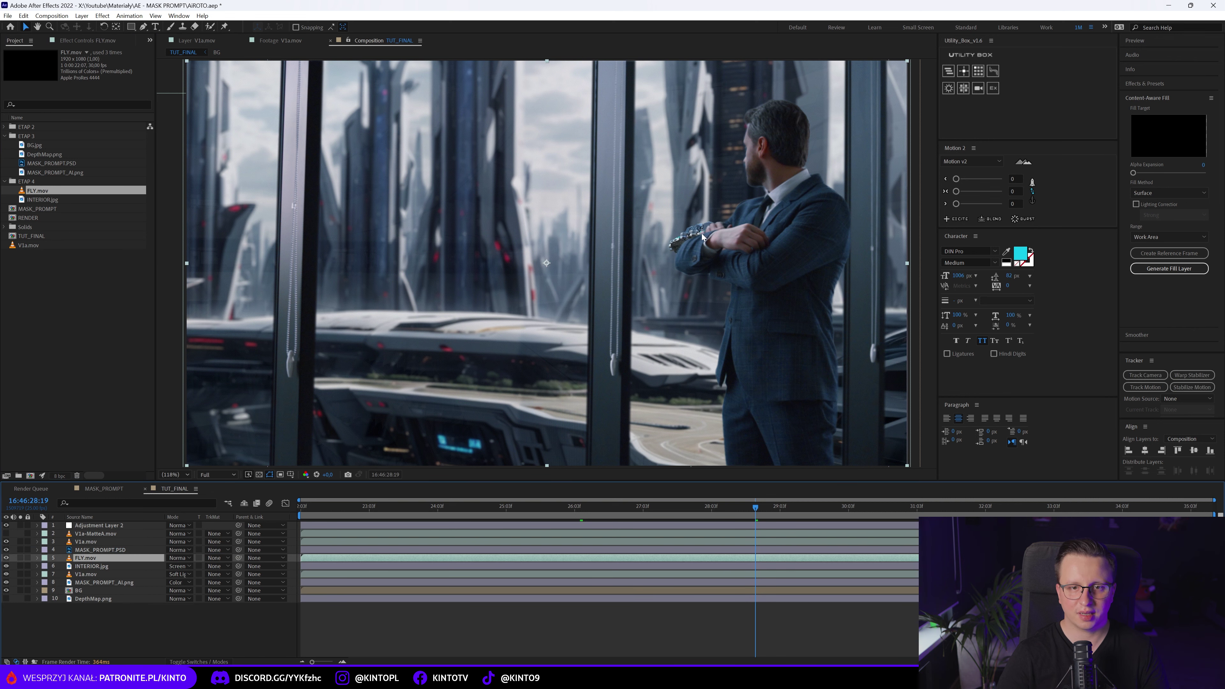
left_click_drag(632, 243, 519, 208)
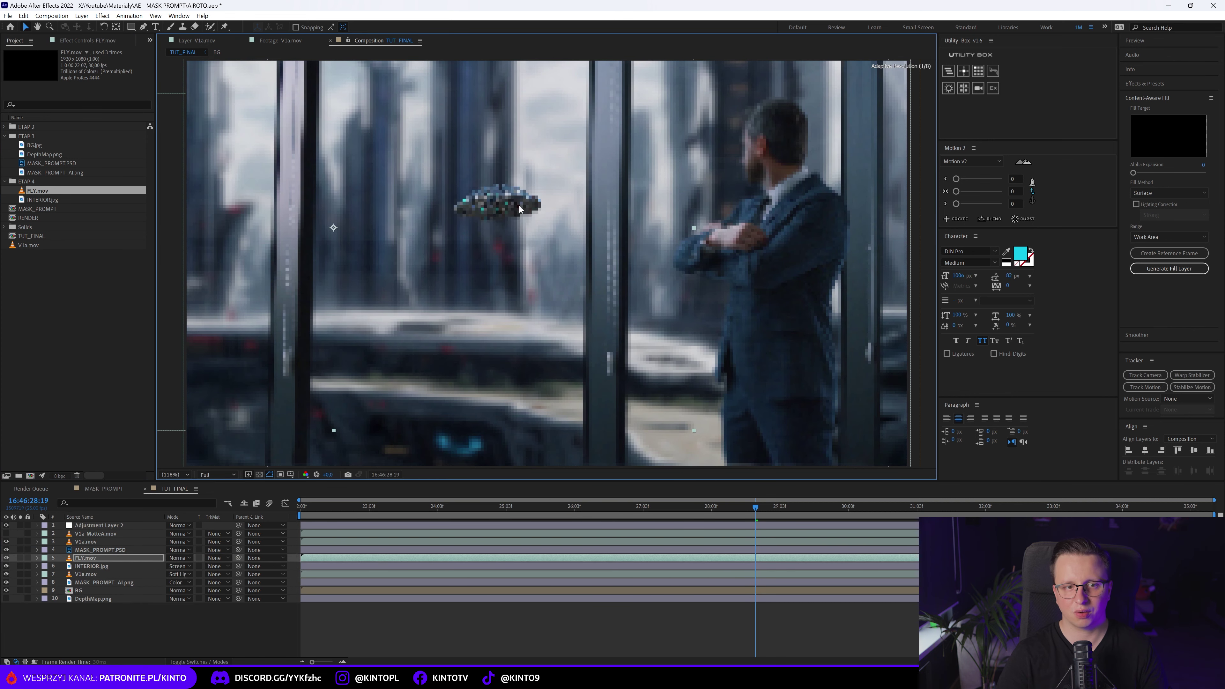
left_click(95, 559)
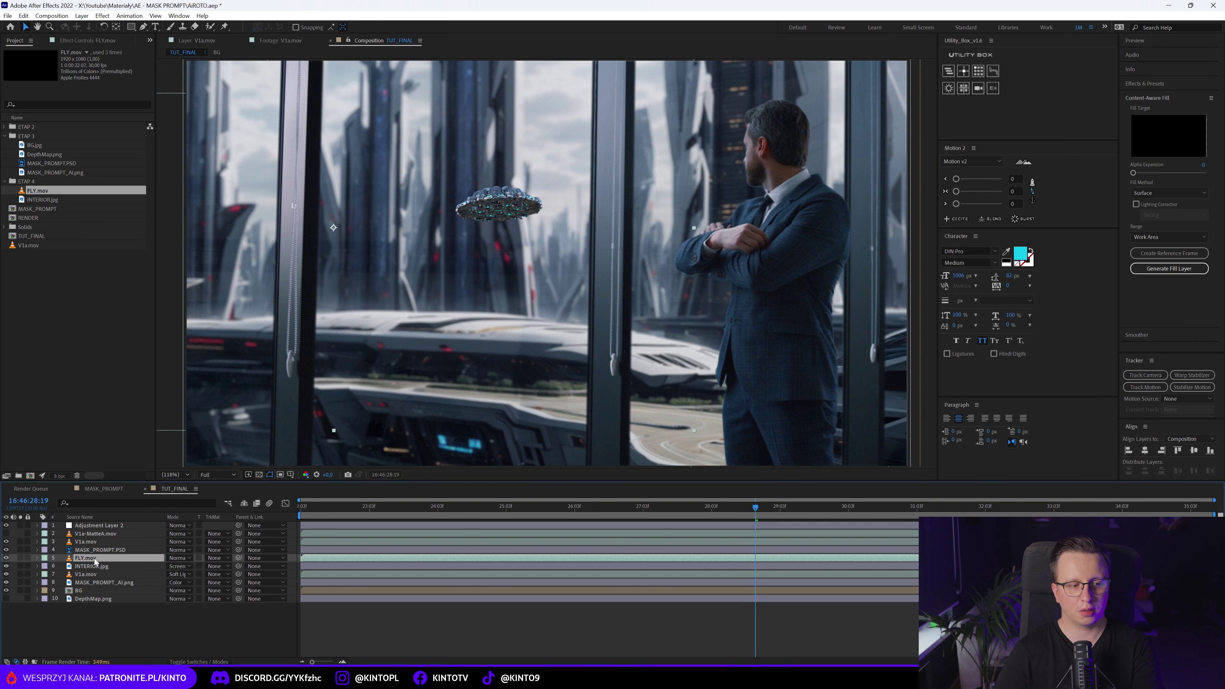
key("Delete")
left_click_drag(503, 506, 441, 512)
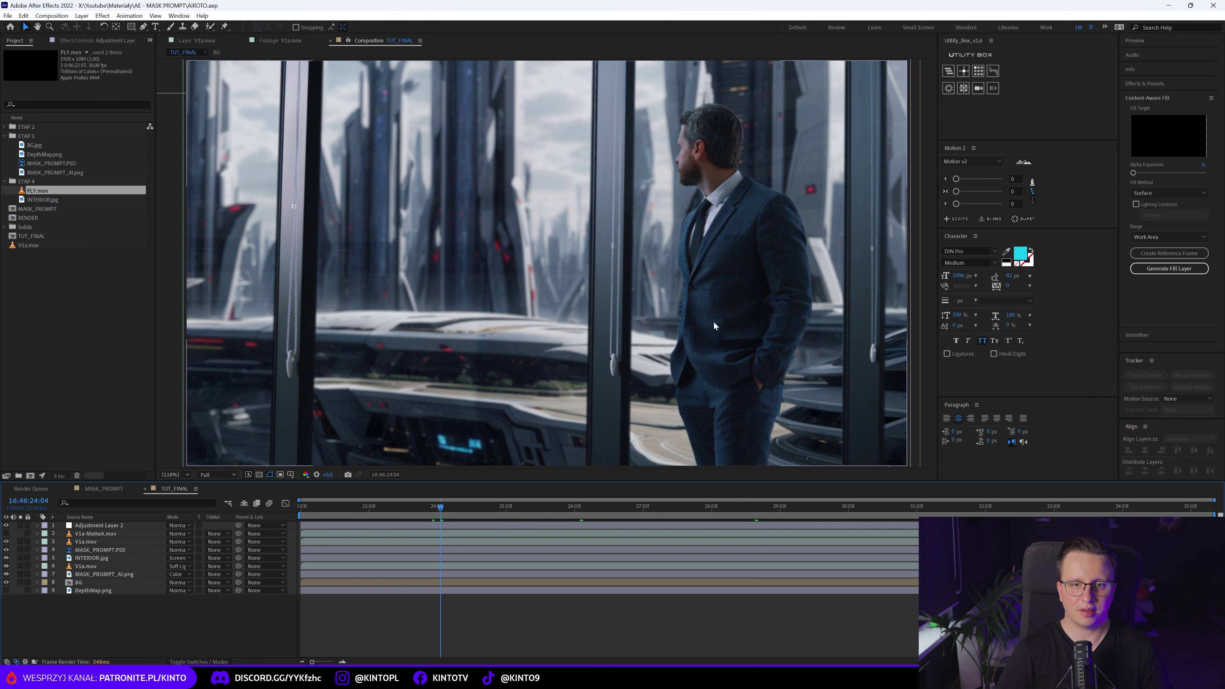
Step: Zoom into the businessman at 23:16 to inspect the grain up close
scroll(703, 129, "up", 5)
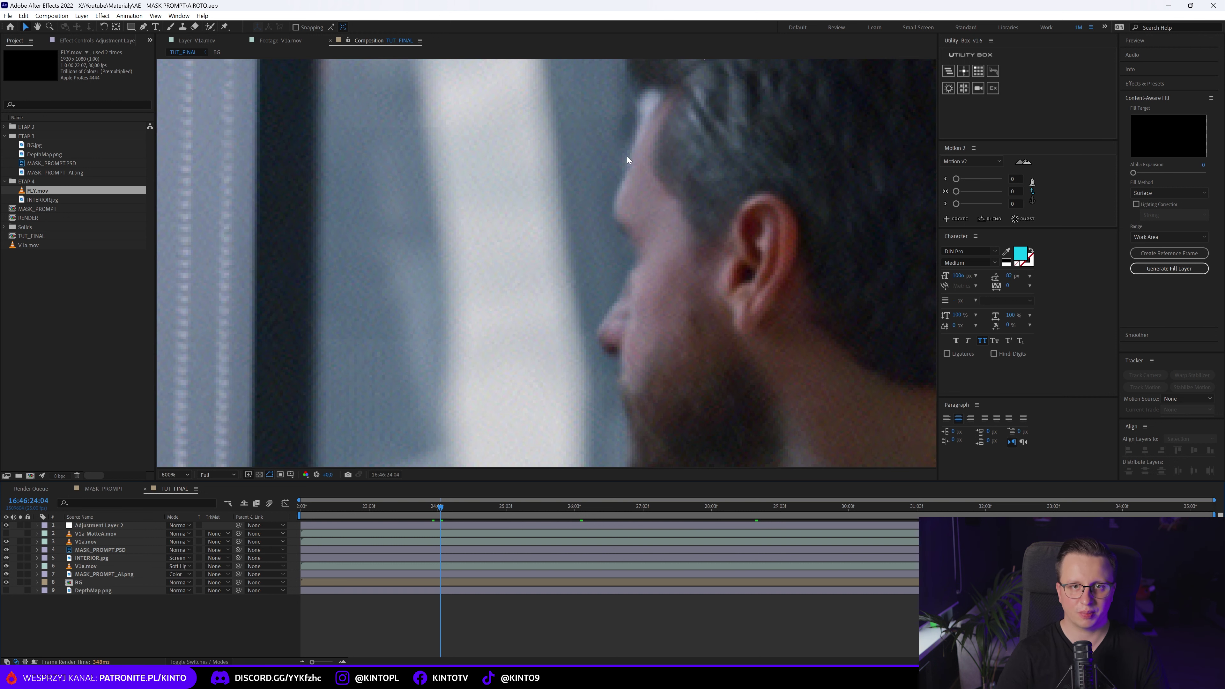
left_click_drag(435, 513, 404, 511)
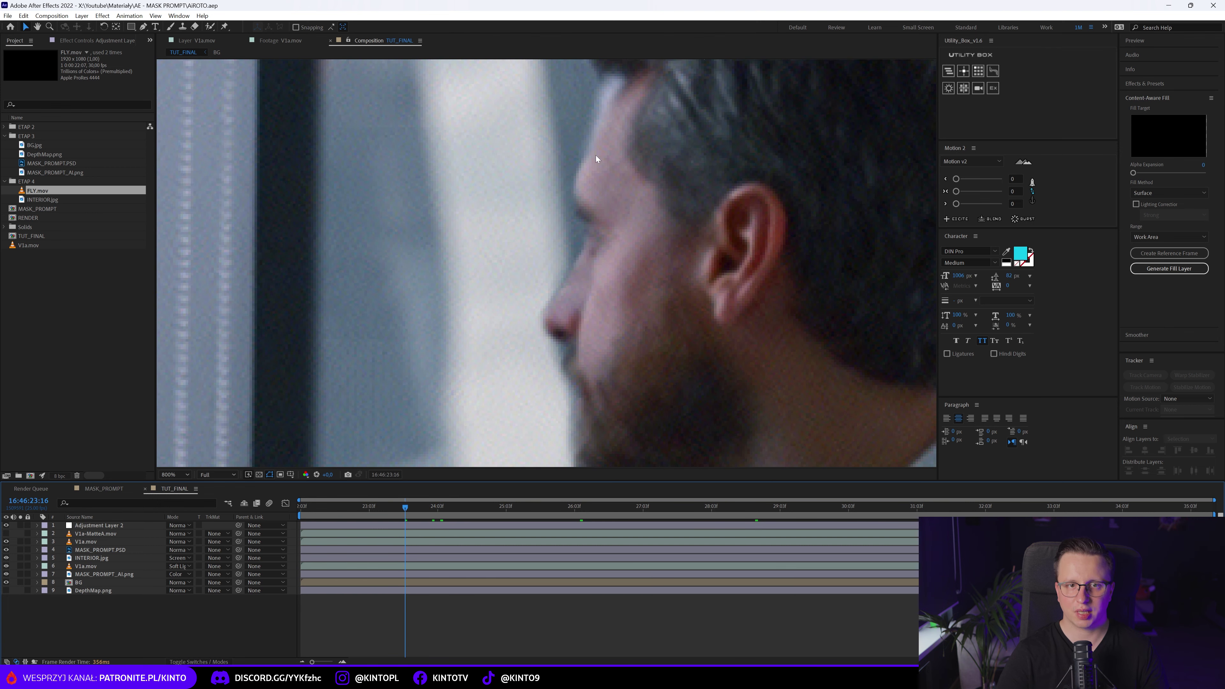
scroll(617, 193, "down", 4)
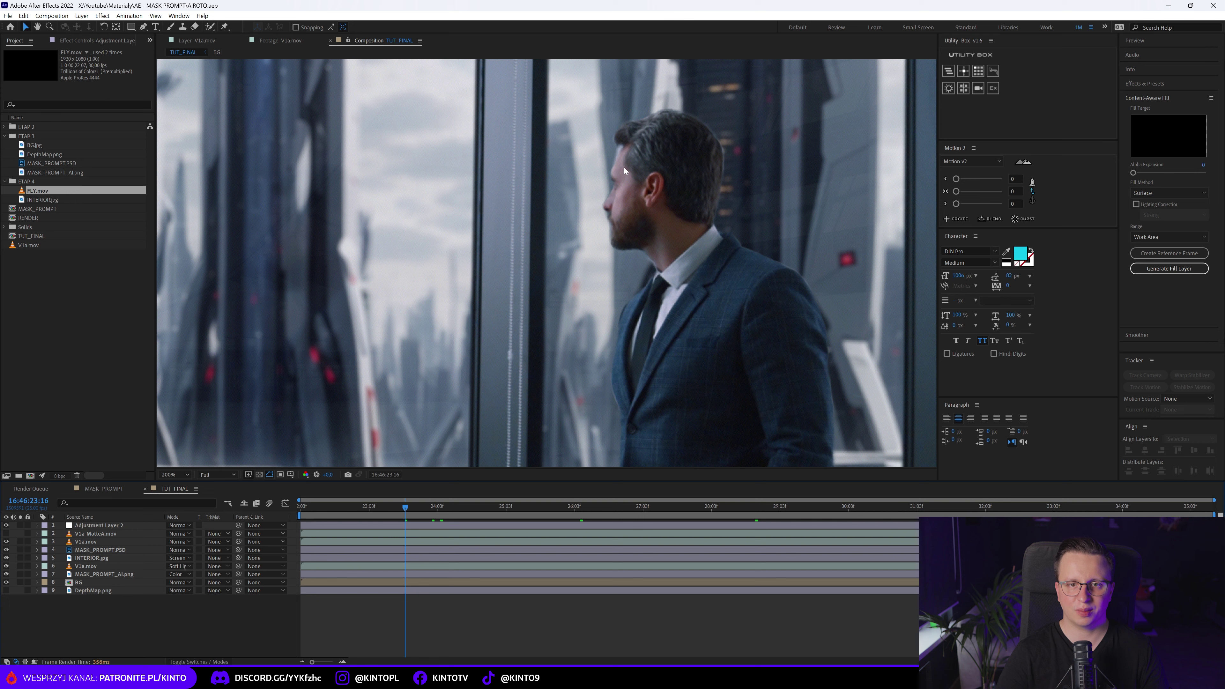
key("shift+slash")
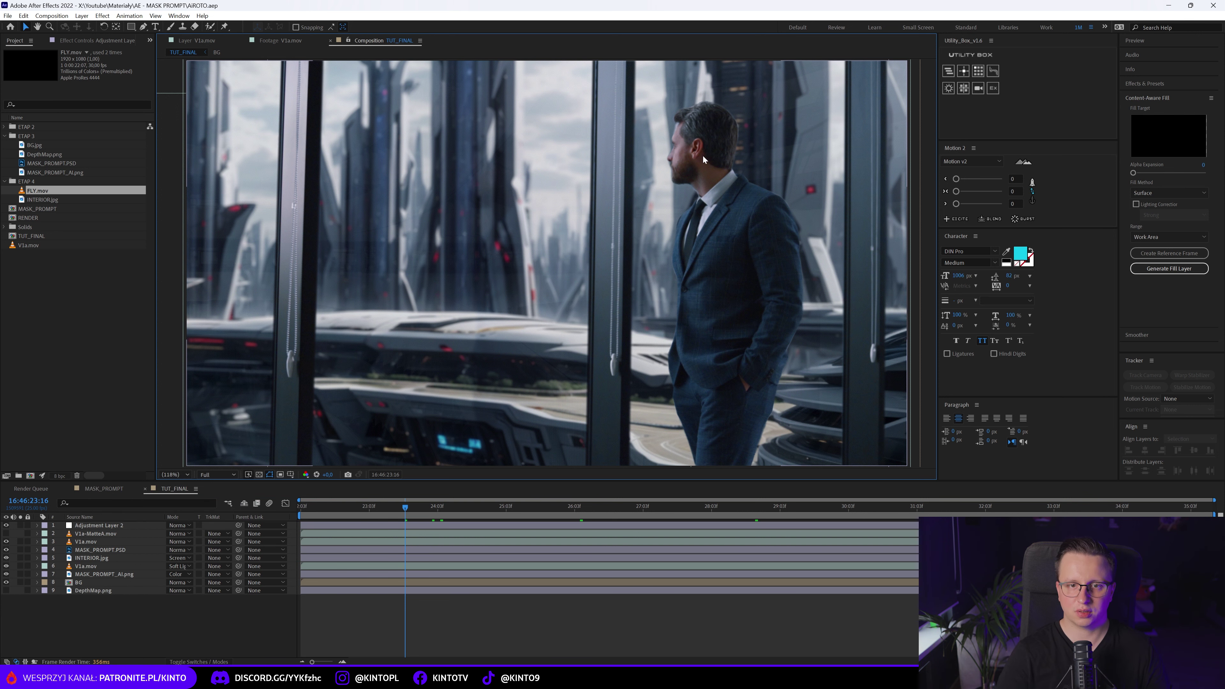
scroll(704, 194, "up", 2)
scroll(696, 188, "up", 1)
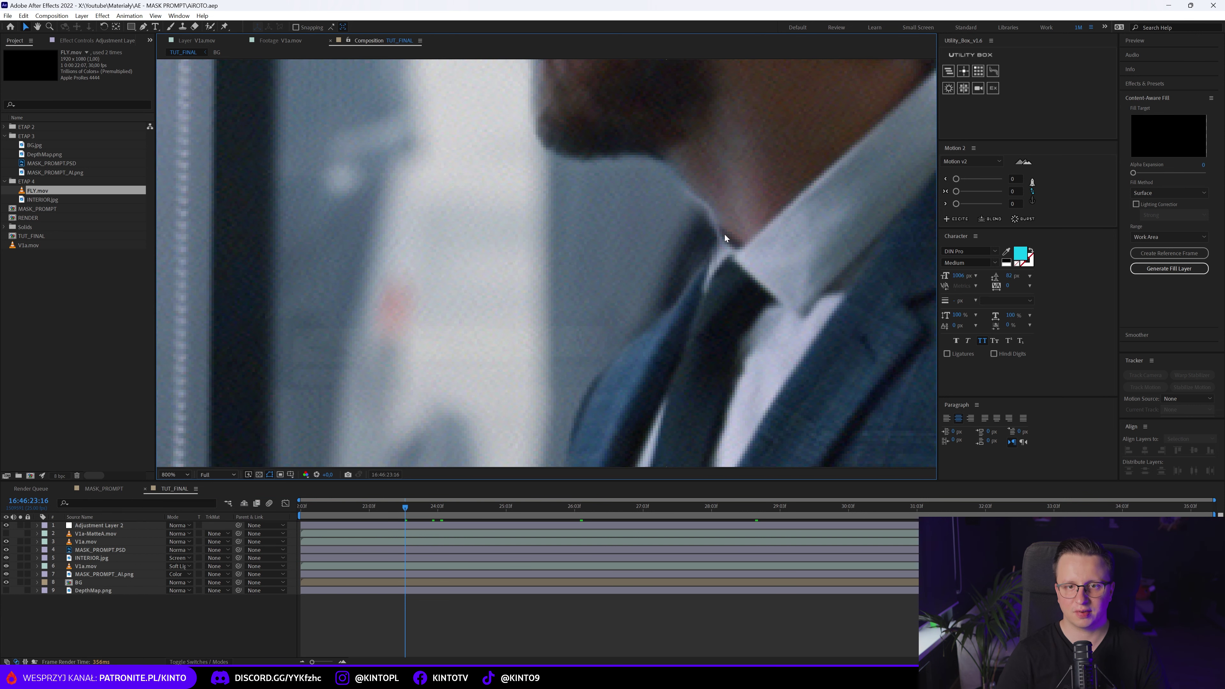
Step: Zoom back out to the full frame, move to 27:16, and switch to the MASK_PROMPT composition
scroll(671, 191, "down", 3)
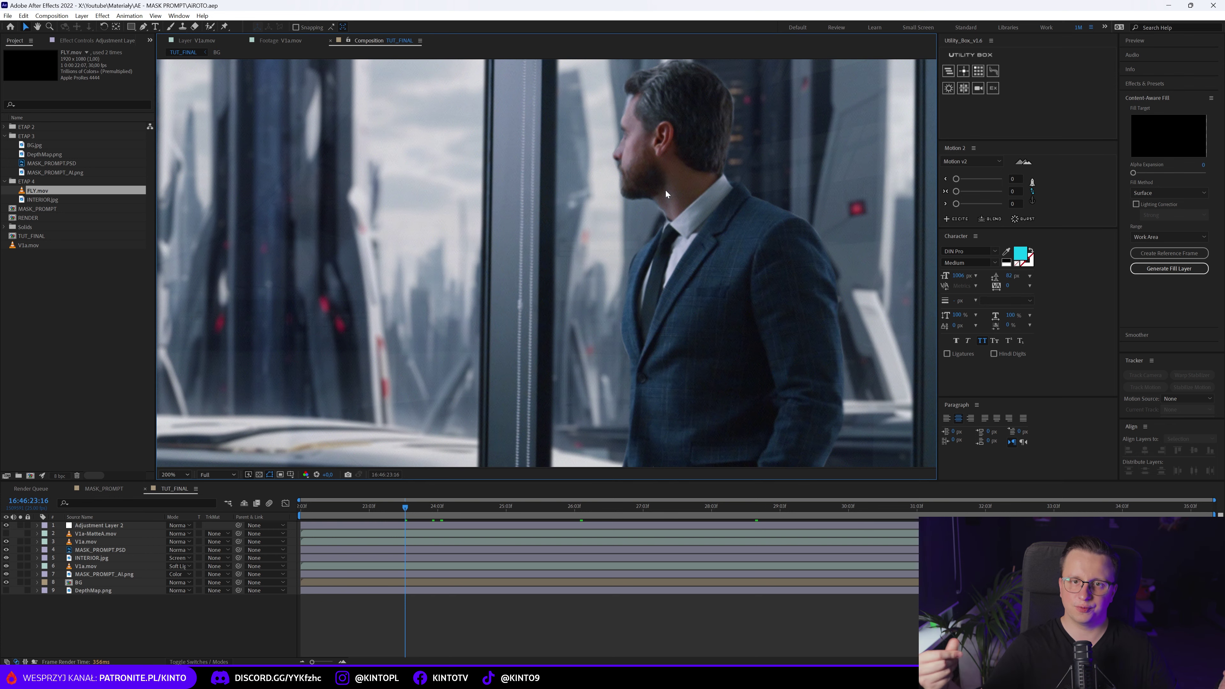
scroll(768, 84, "down", 1)
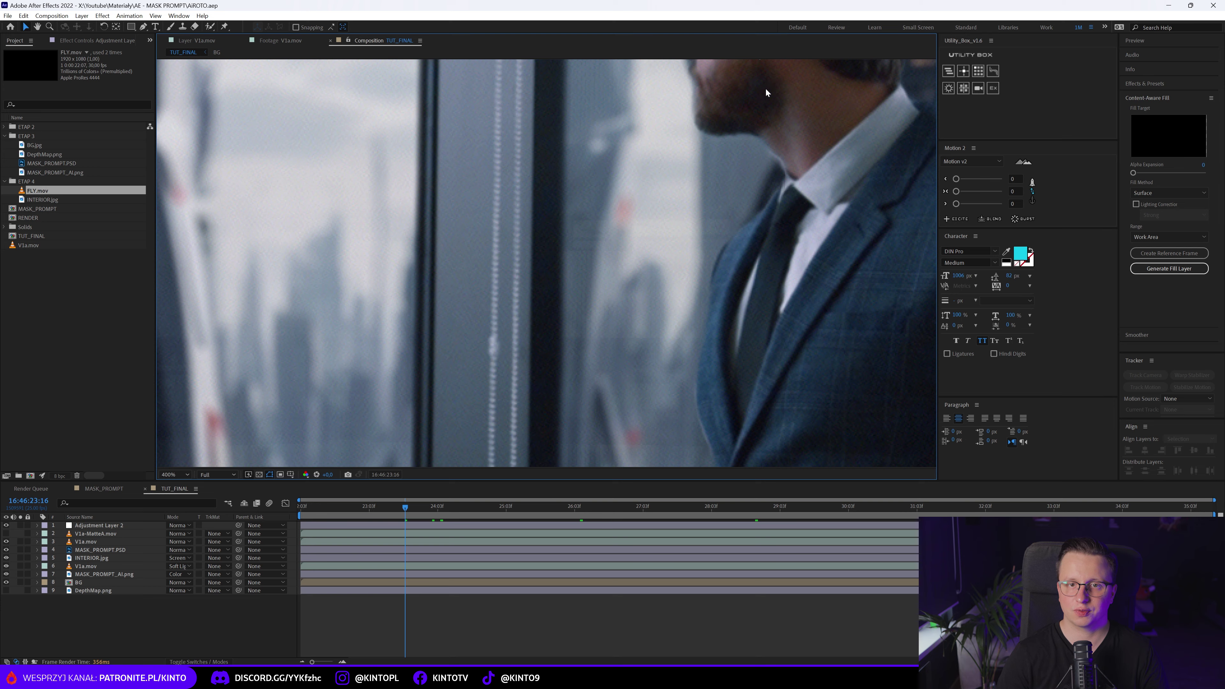
scroll(758, 98, "down", 1)
scroll(787, 79, "down", 2)
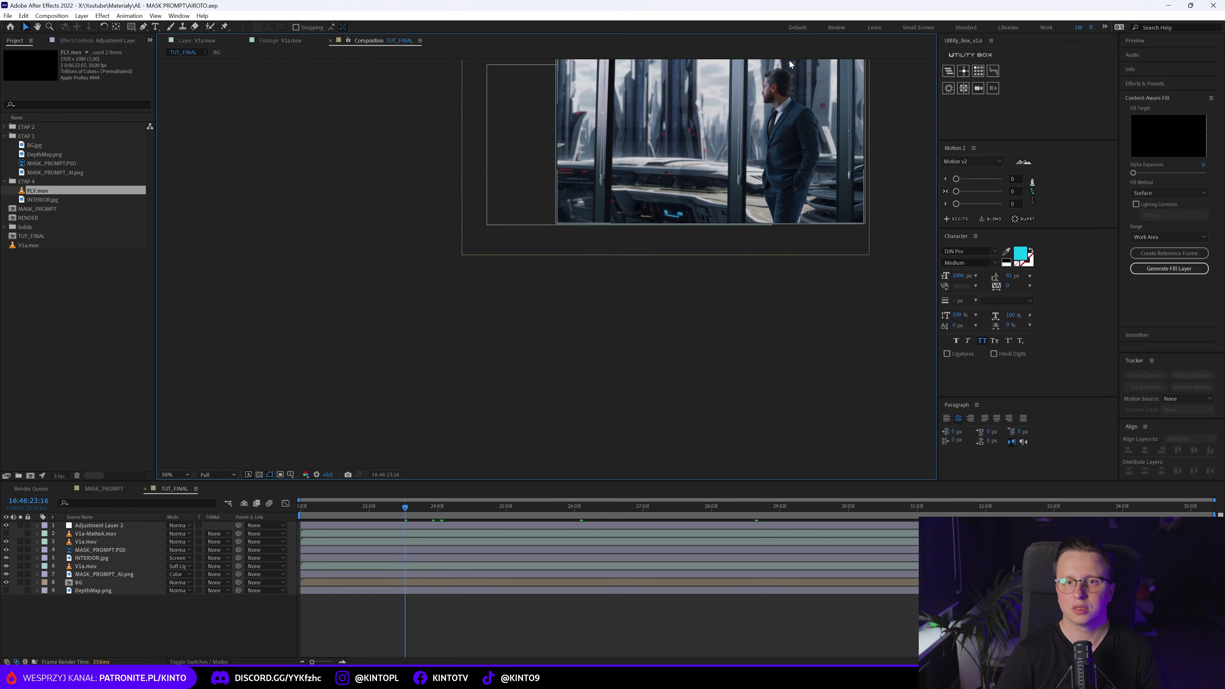
scroll(779, 70, "up", 4)
scroll(700, 125, "up", 2)
key("shift+slash")
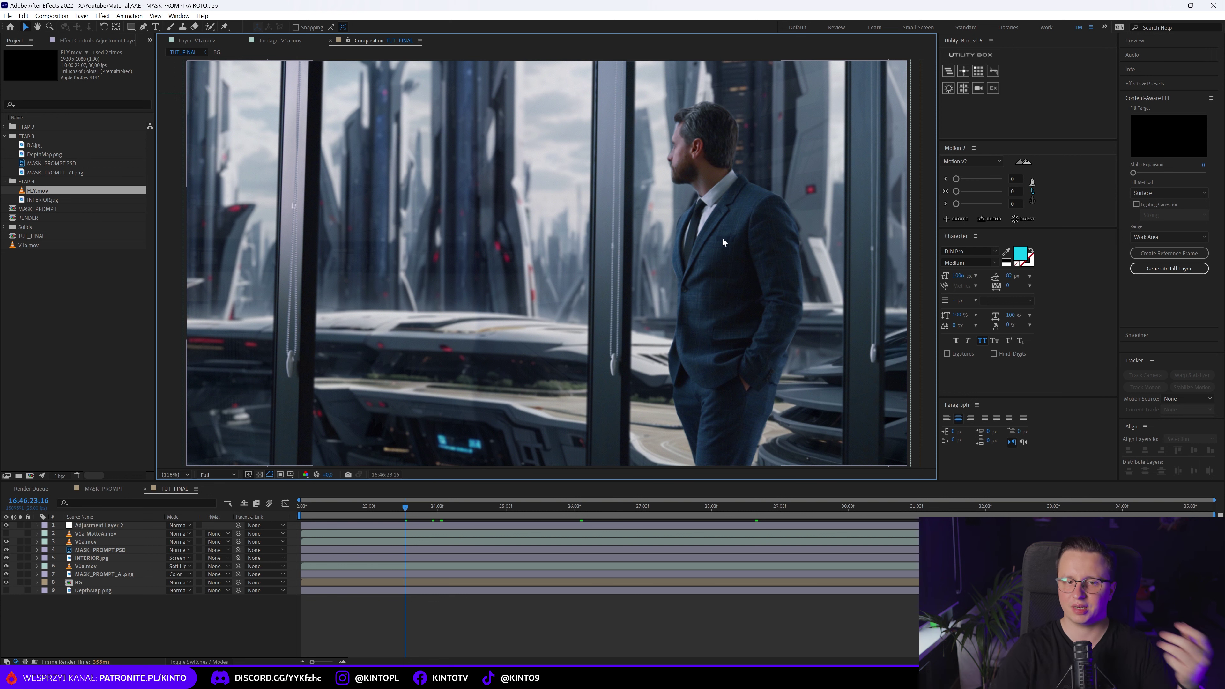
left_click_drag(397, 504, 679, 511)
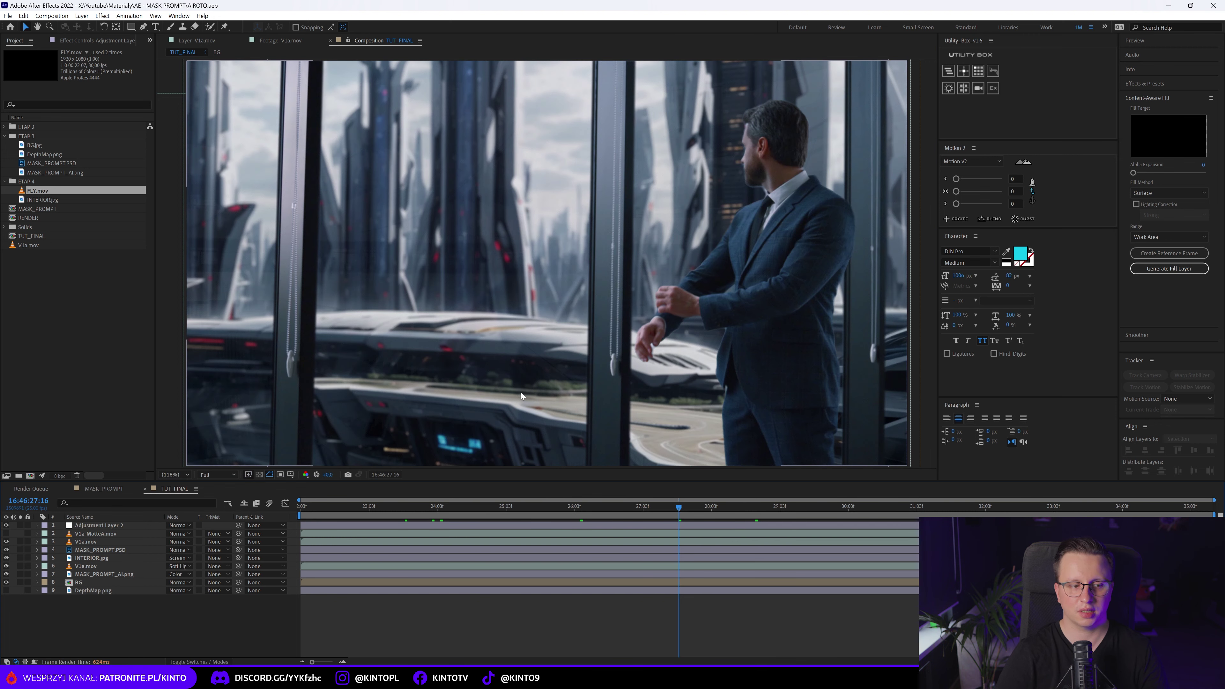
left_click(108, 487)
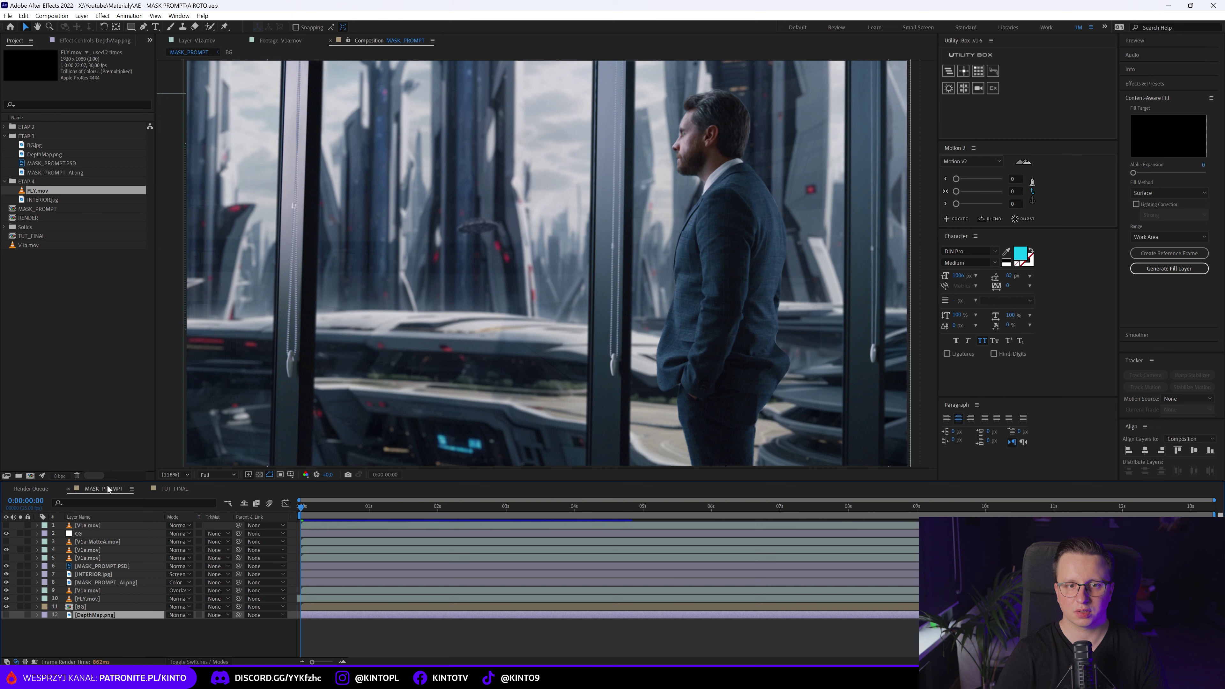
left_click_drag(545, 502, 624, 506)
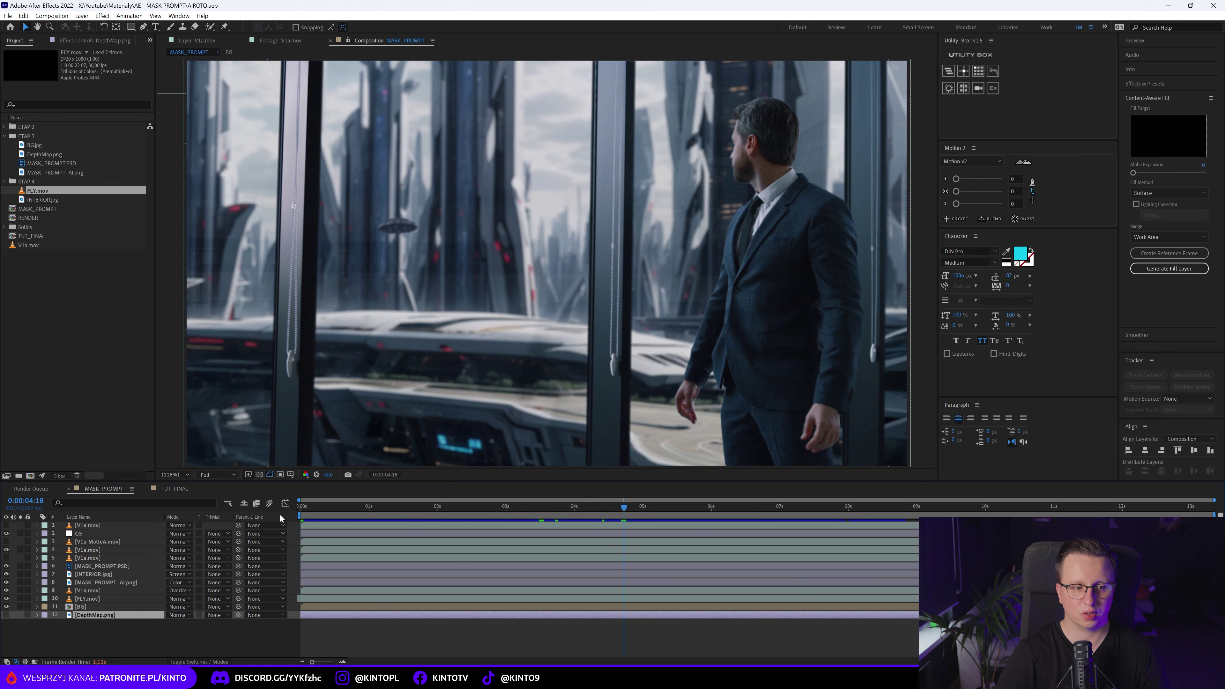
left_click(177, 489)
left_click(121, 487)
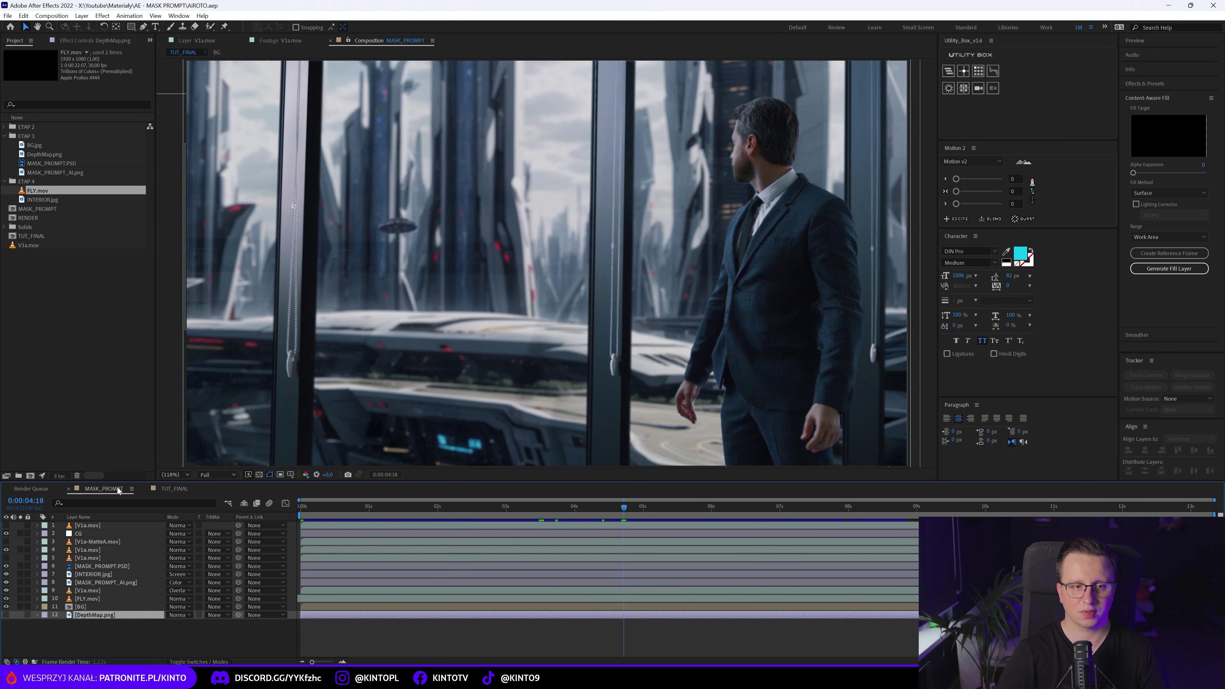
left_click(174, 488)
left_click(108, 489)
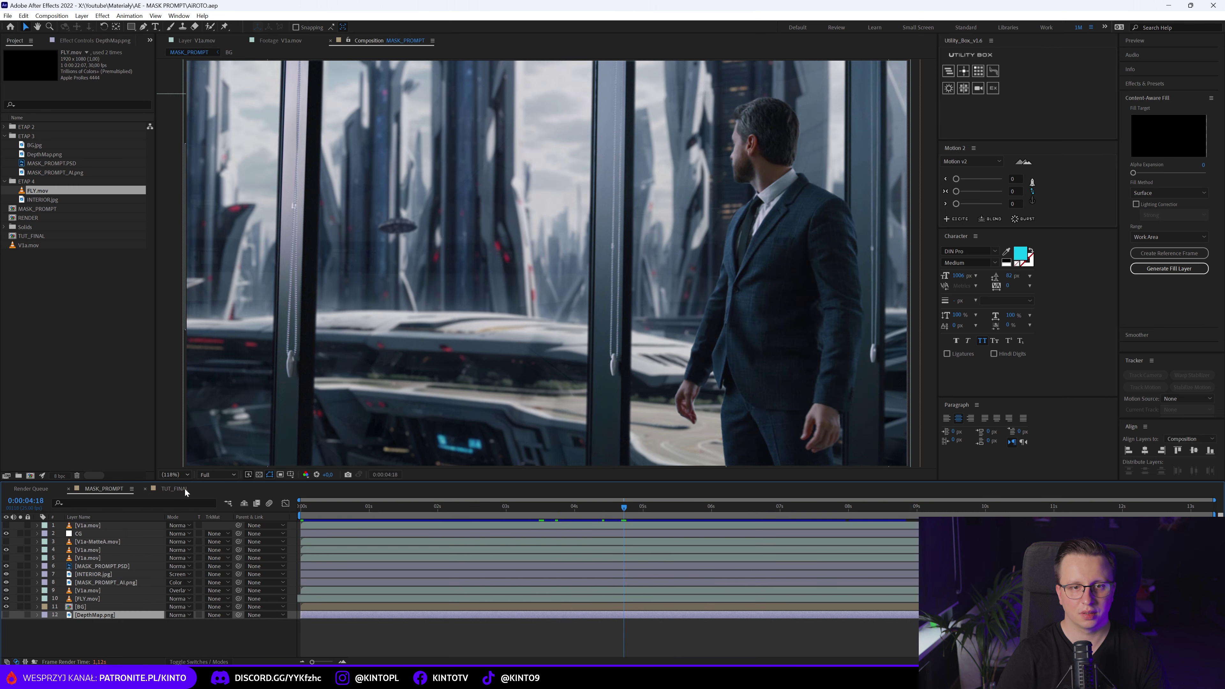
left_click(185, 488)
left_click(117, 492)
left_click(183, 490)
left_click(94, 490)
mouse_move(624, 507)
left_mouse_down()
mouse_move(736, 513)
mouse_move(604, 512)
left_mouse_up()
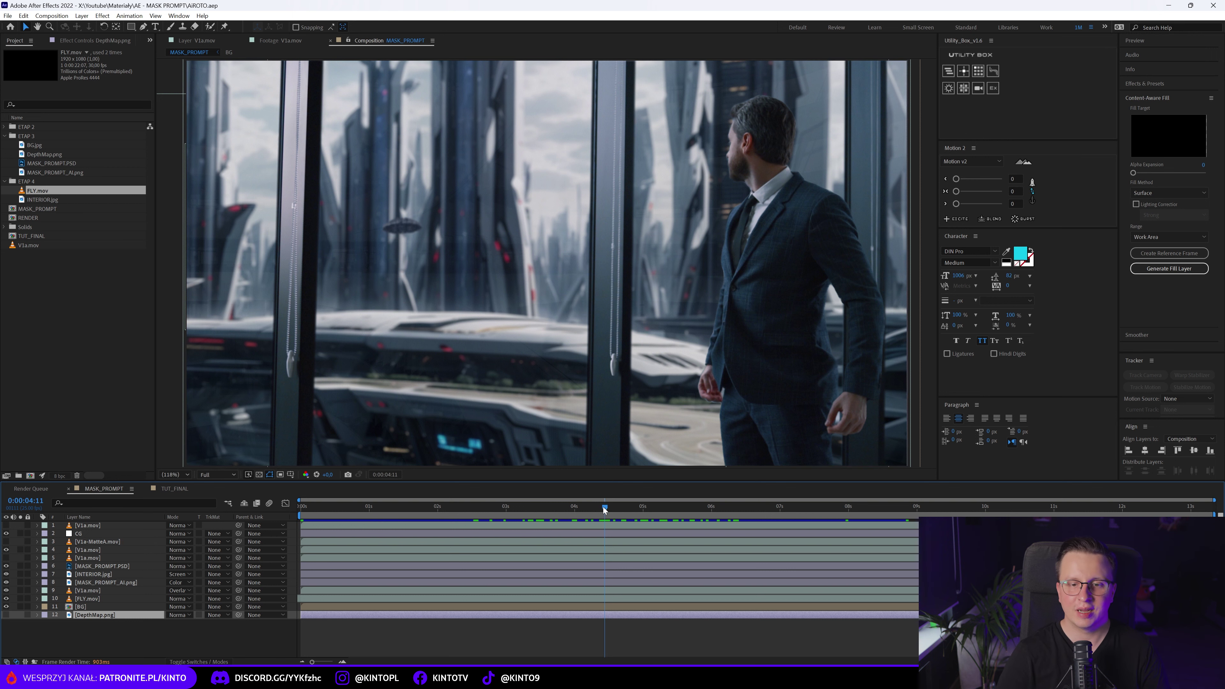
left_click_drag(469, 521, 974, 510)
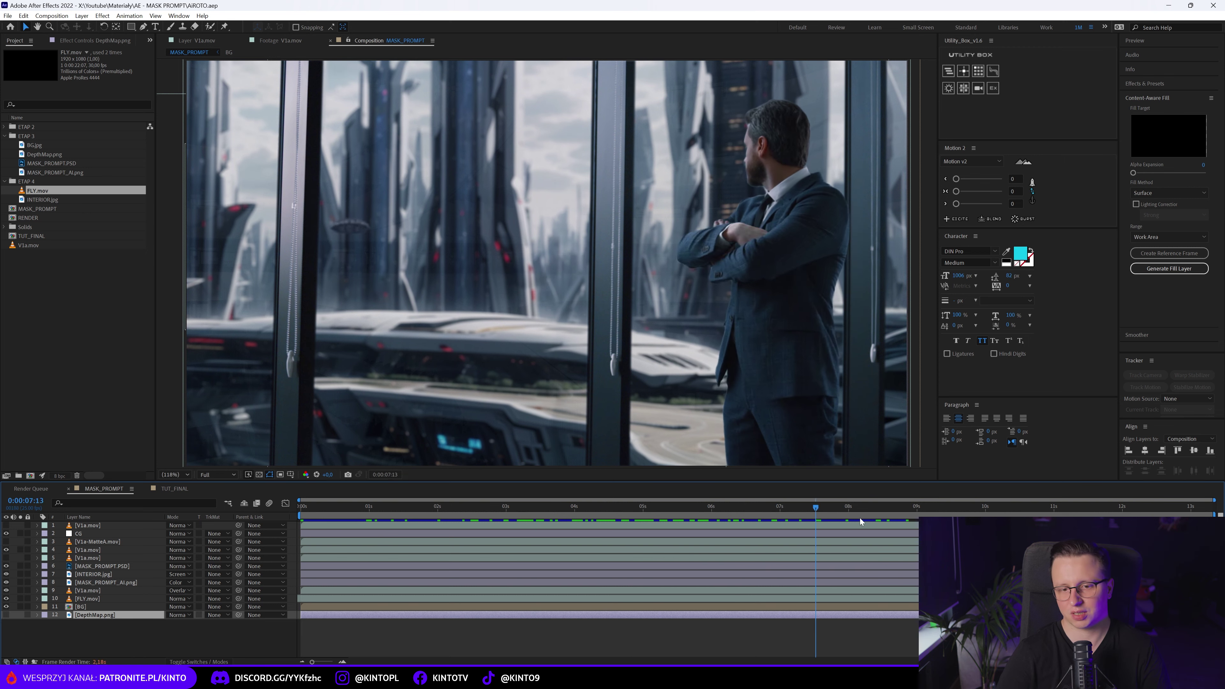
mouse_move(974, 506)
left_mouse_down()
mouse_move(495, 512)
mouse_move(603, 505)
left_mouse_up()
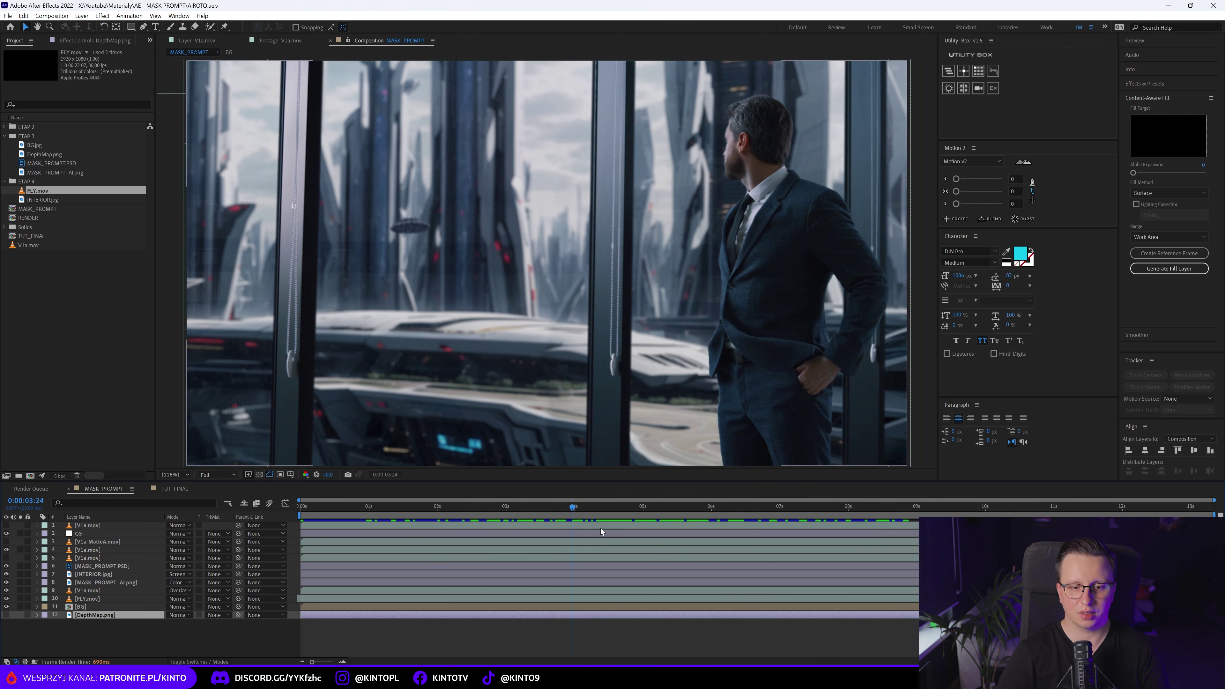
key("space")
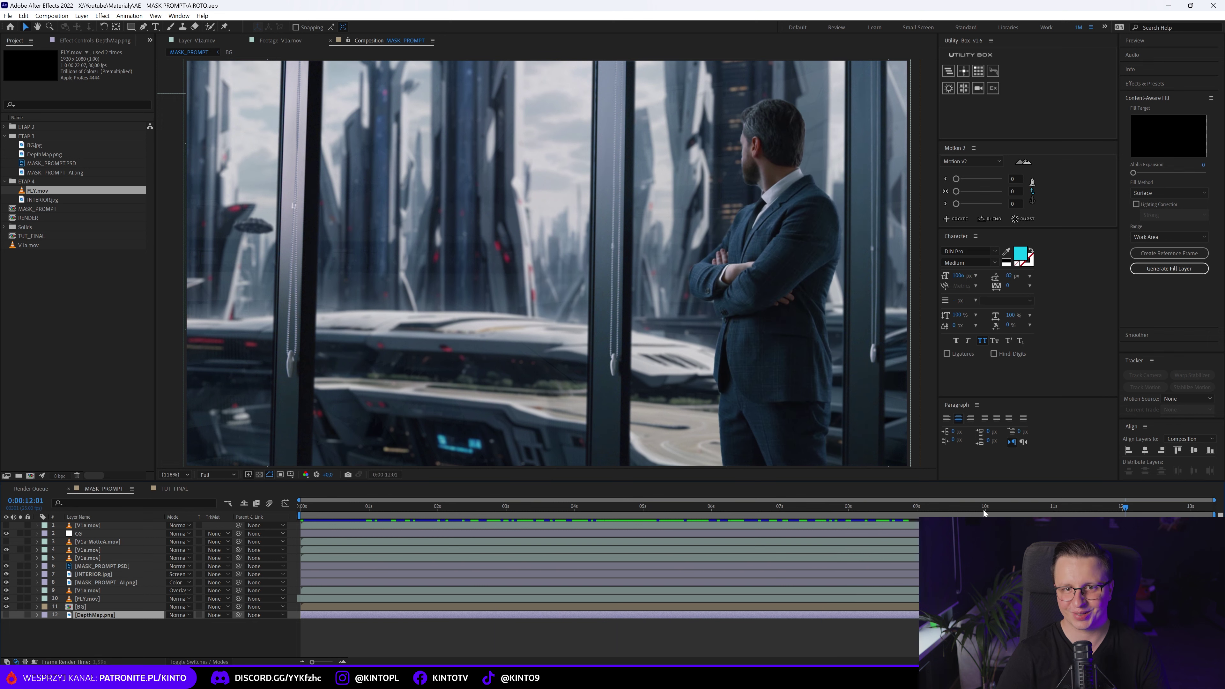
left_click_drag(598, 520, 520, 522)
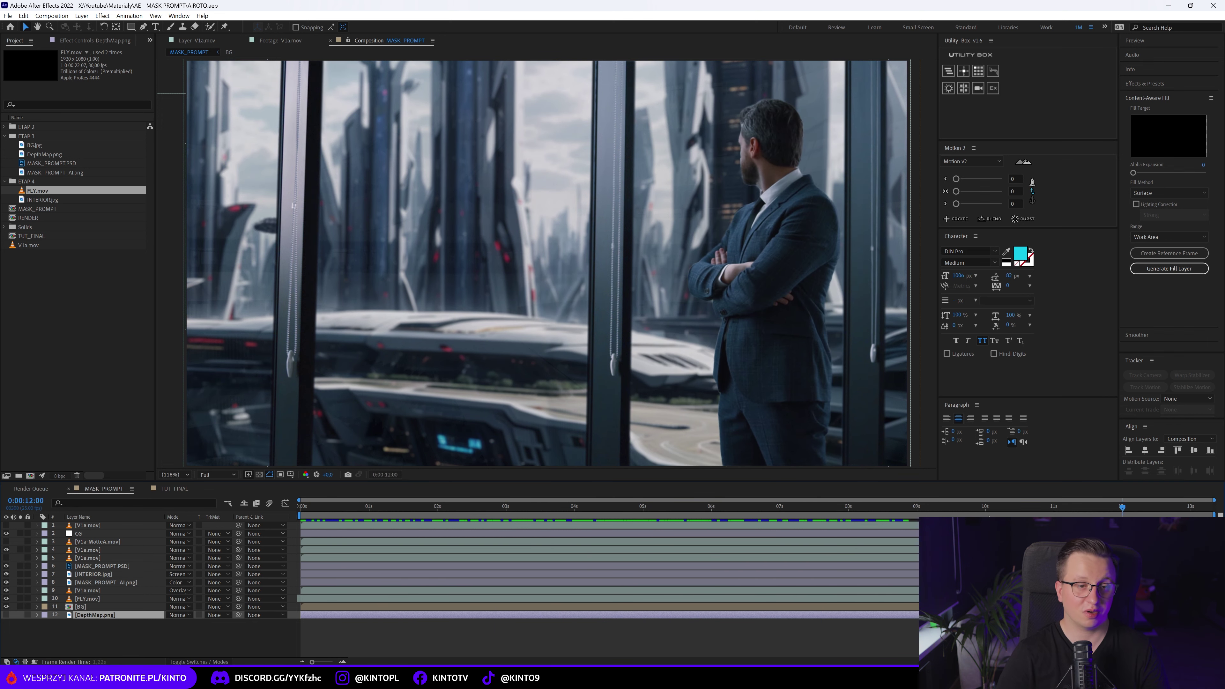
left_click_drag(453, 526, 999, 536)
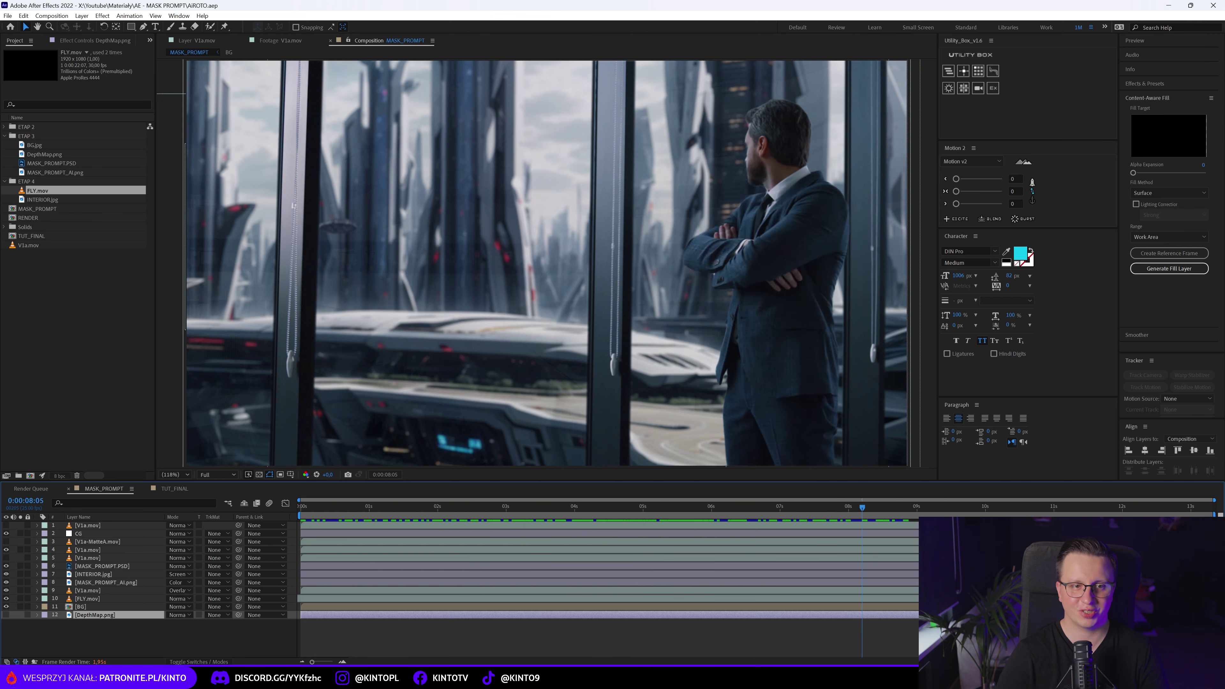
left_click_drag(908, 540, 576, 533)
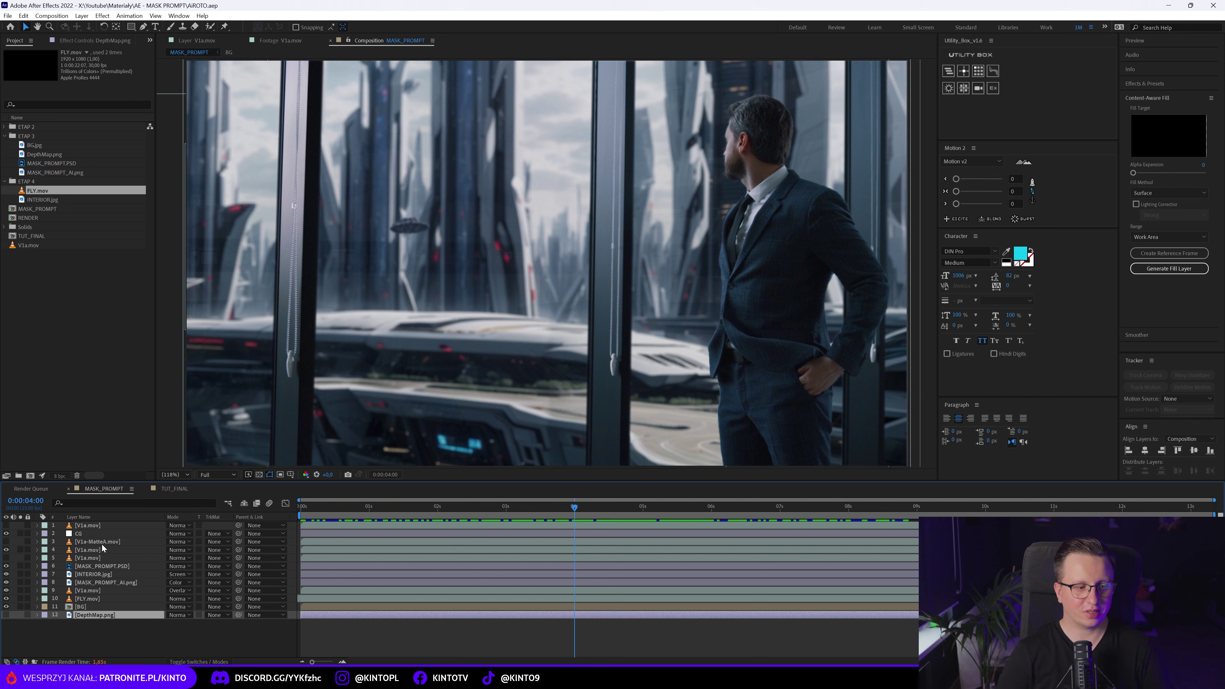
left_click_drag(618, 514, 705, 521)
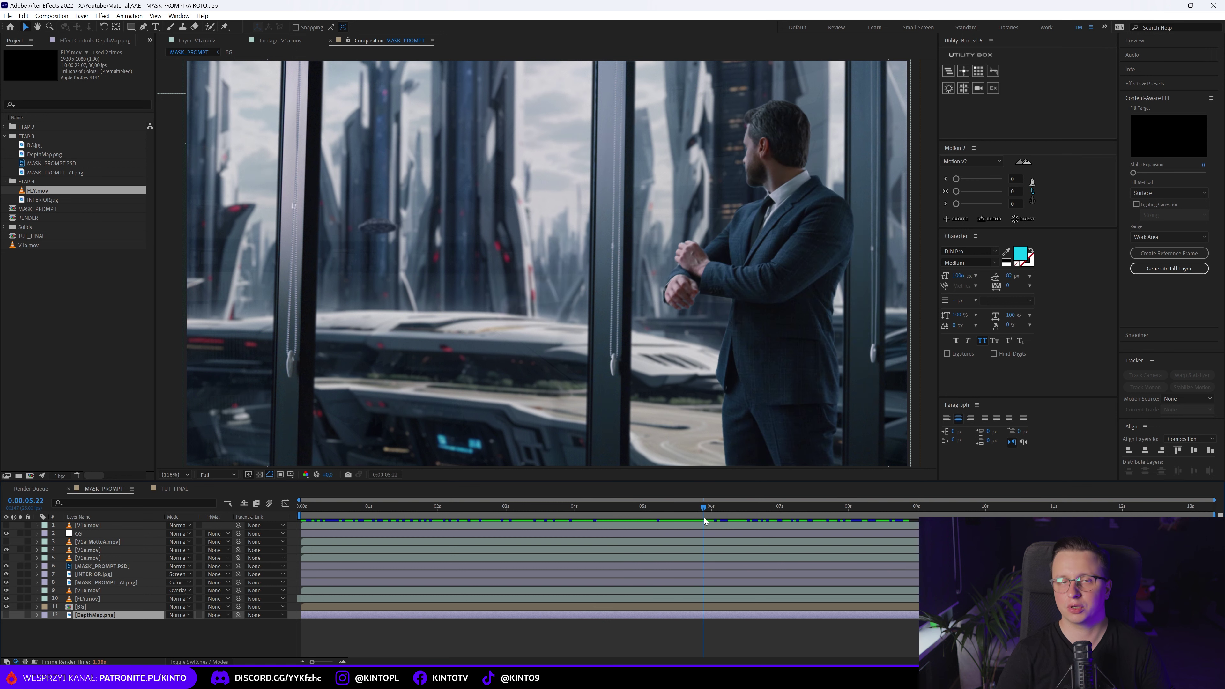
mouse_move(704, 518)
left_mouse_down()
mouse_move(789, 516)
mouse_move(649, 507)
left_mouse_up()
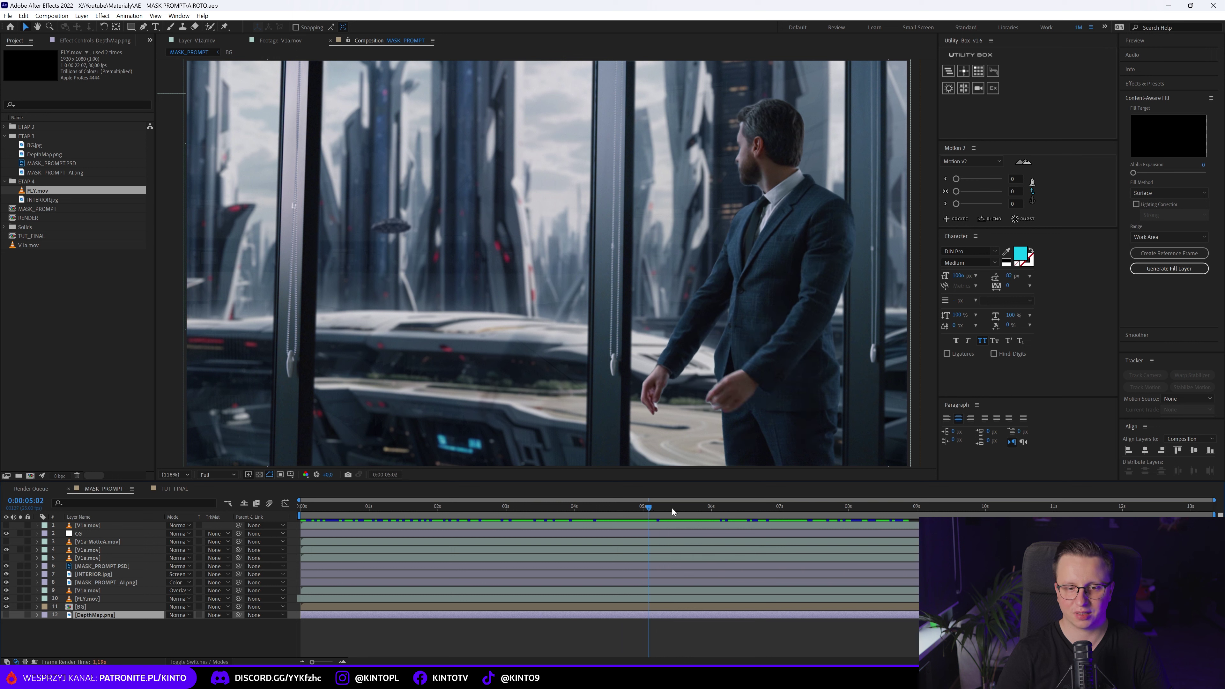
mouse_move(649, 507)
left_mouse_down()
mouse_move(470, 509)
mouse_move(586, 504)
left_mouse_up()
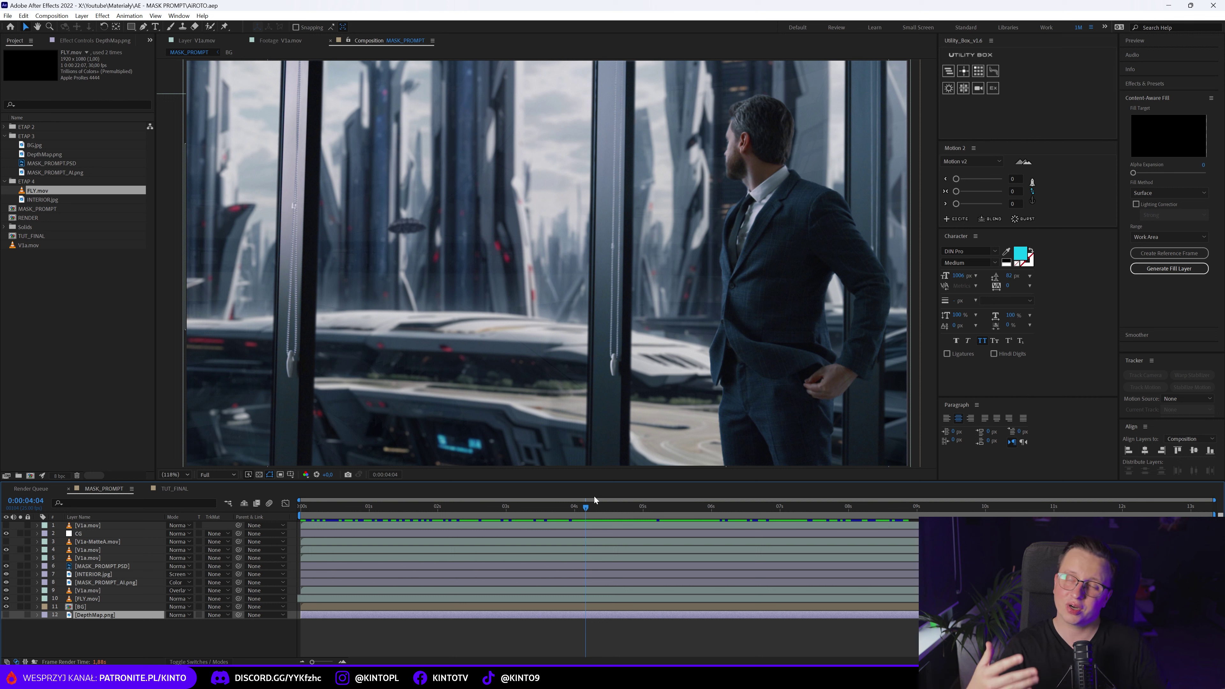
mouse_move(586, 508)
left_mouse_down()
mouse_move(837, 521)
mouse_move(335, 527)
left_mouse_up()
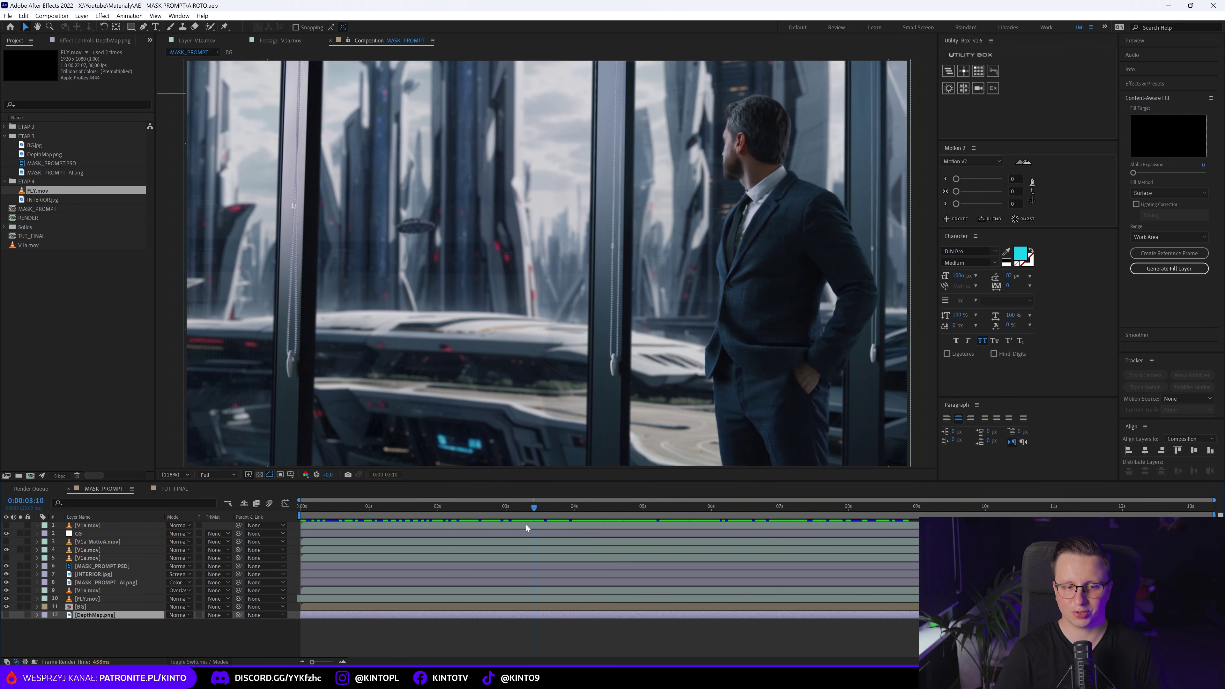
left_click_drag(335, 528, 934, 523)
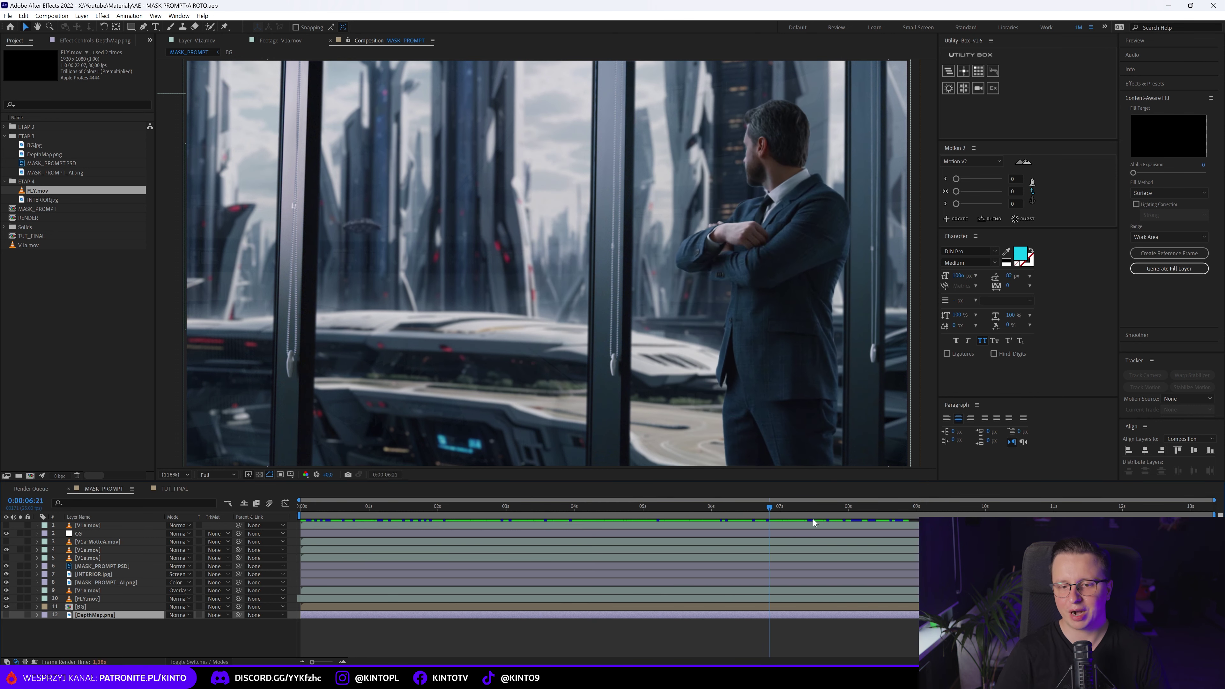
mouse_move(841, 534)
left_mouse_down()
mouse_move(813, 529)
mouse_move(851, 525)
left_mouse_up()
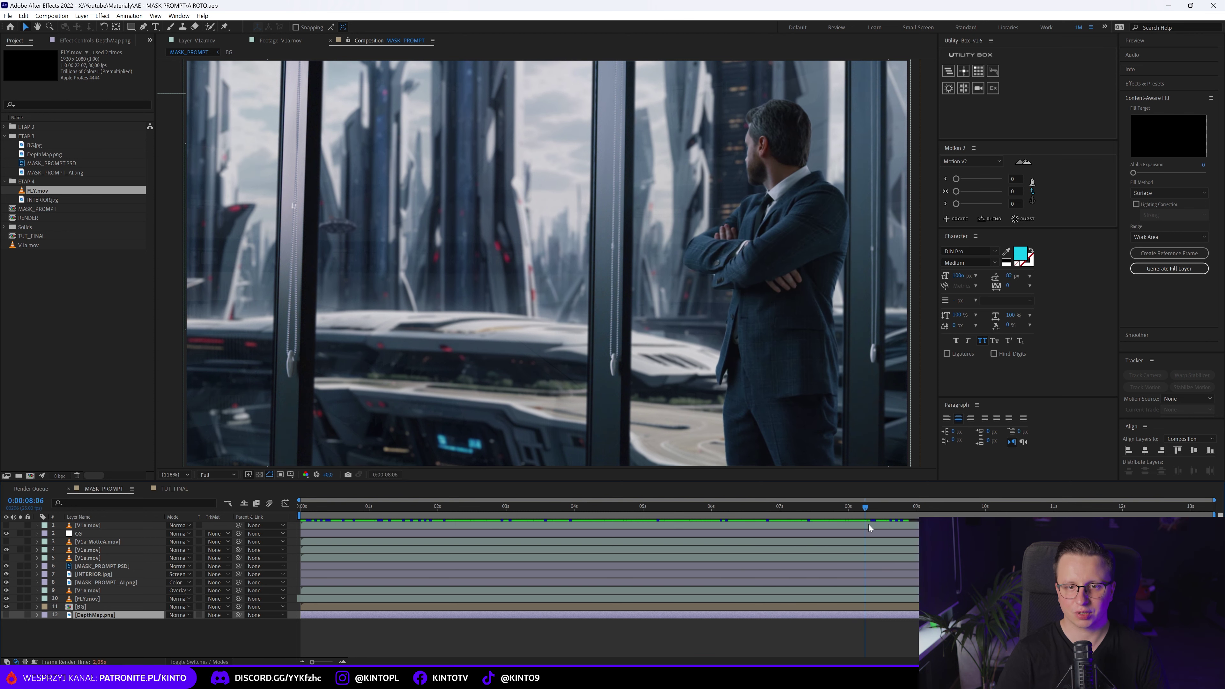
scroll(714, 270, "up", 4)
scroll(715, 292, "up", 2)
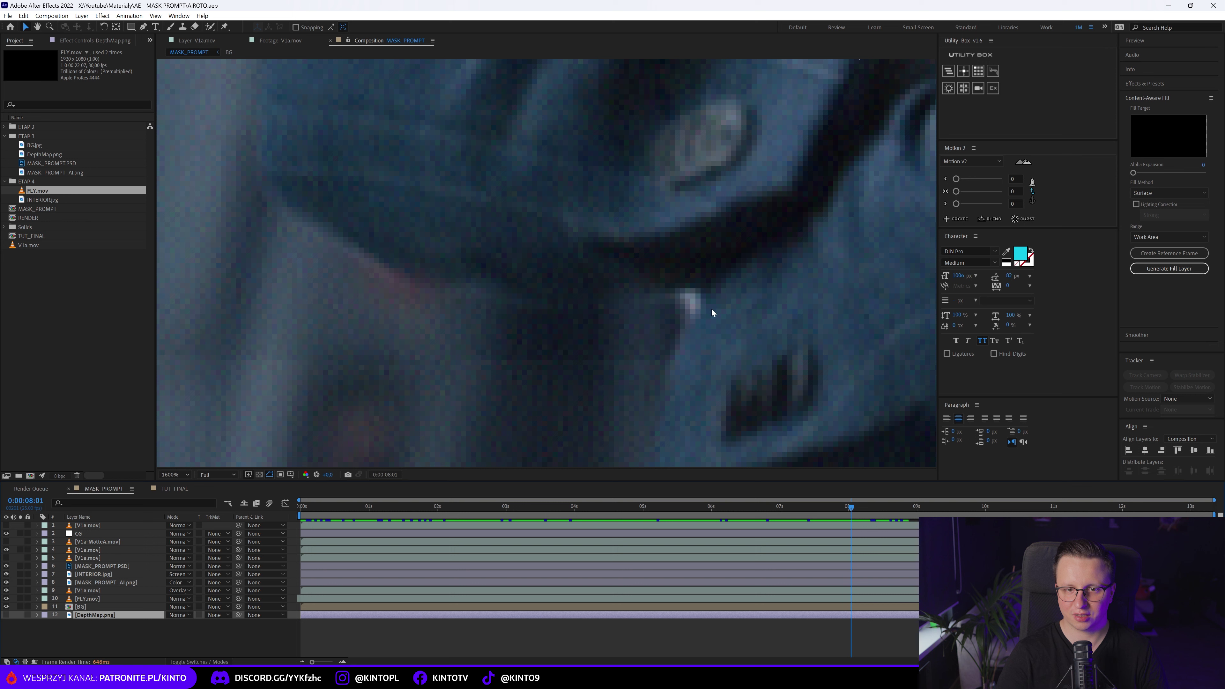
left_click(178, 475)
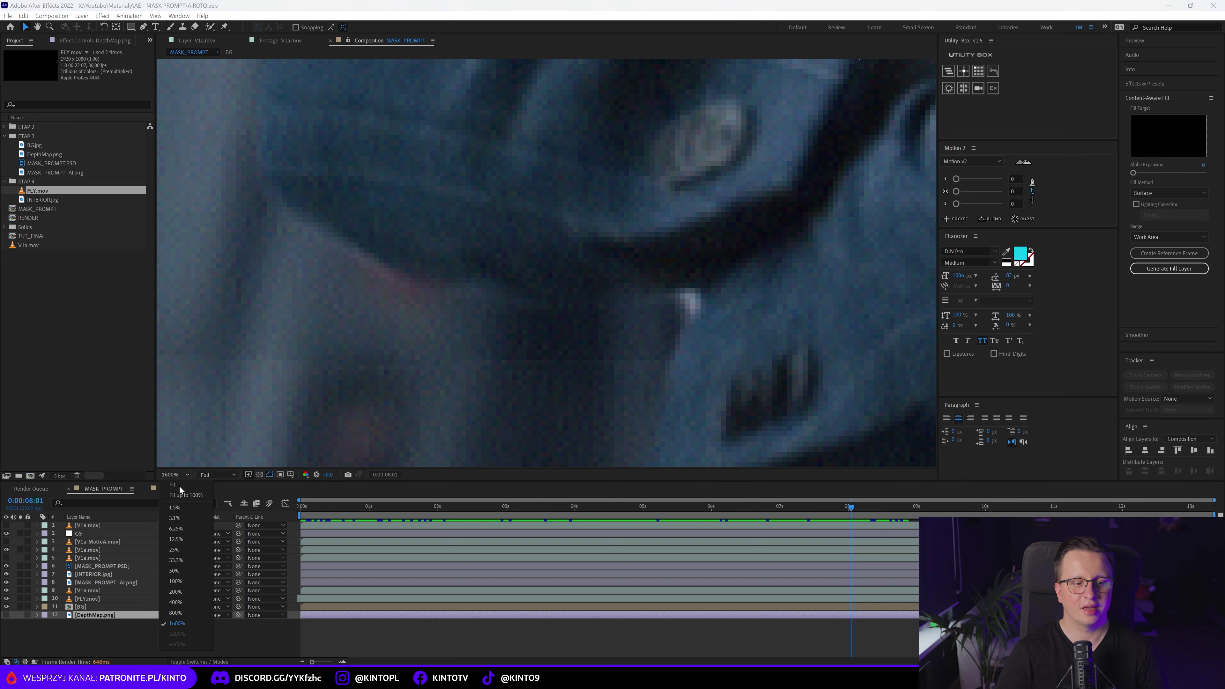
left_click(180, 486)
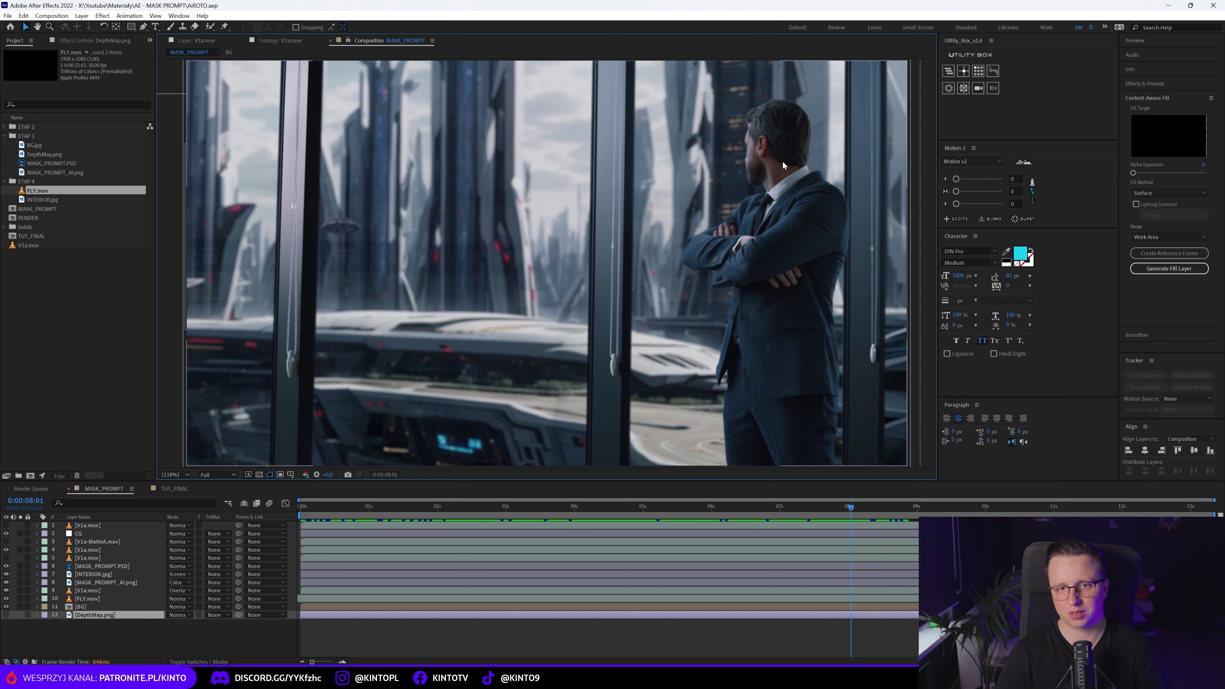
scroll(760, 147, "up", 3)
scroll(760, 147, "up", 2)
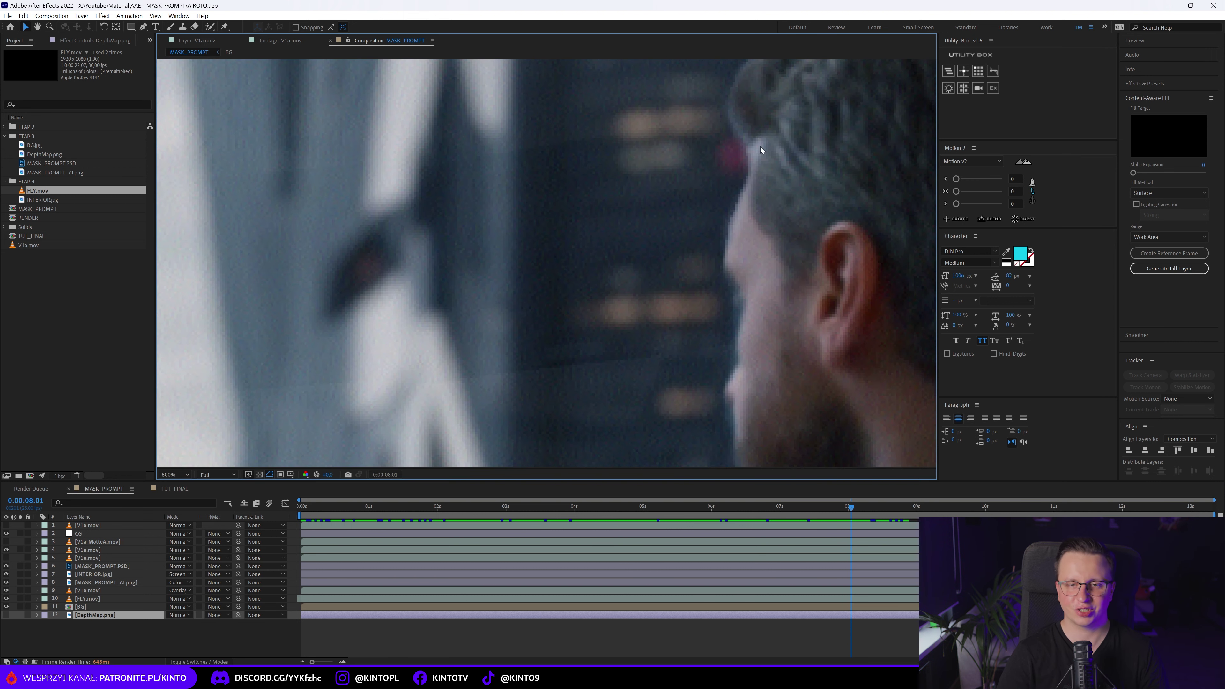
left_click(167, 474)
left_click(174, 461)
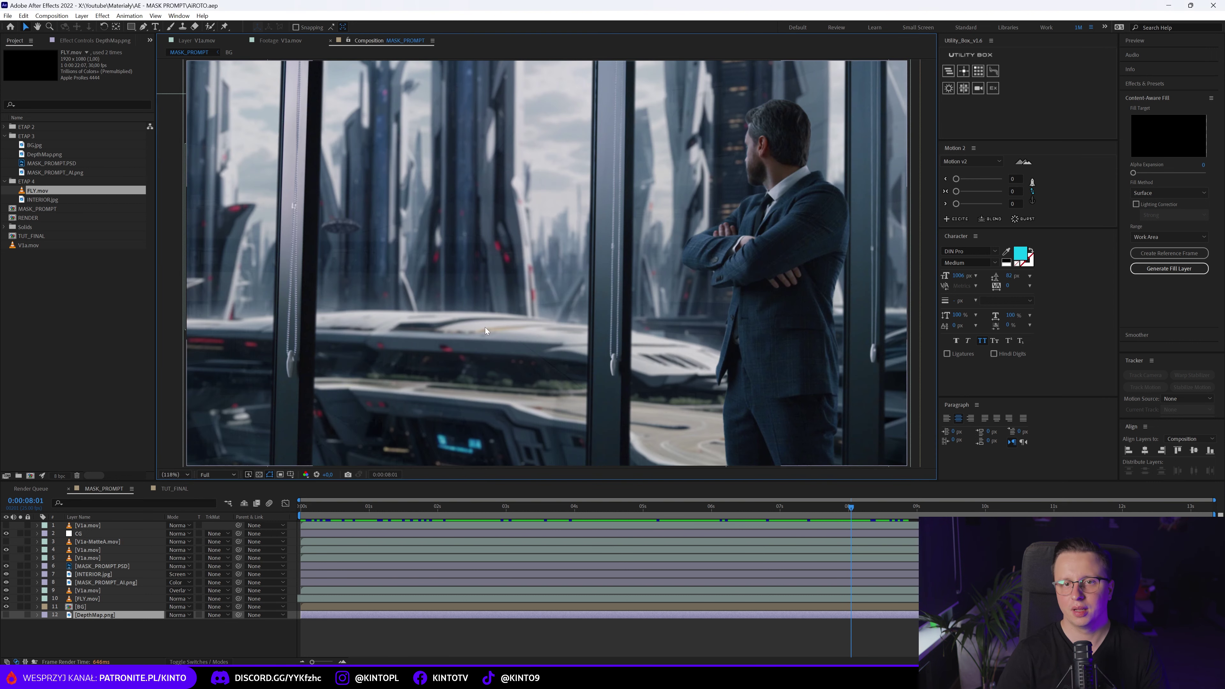
mouse_move(760, 505)
left_mouse_down()
mouse_move(411, 506)
mouse_move(752, 506)
left_mouse_up()
scroll(763, 210, "up", 2)
scroll(764, 210, "up", 3)
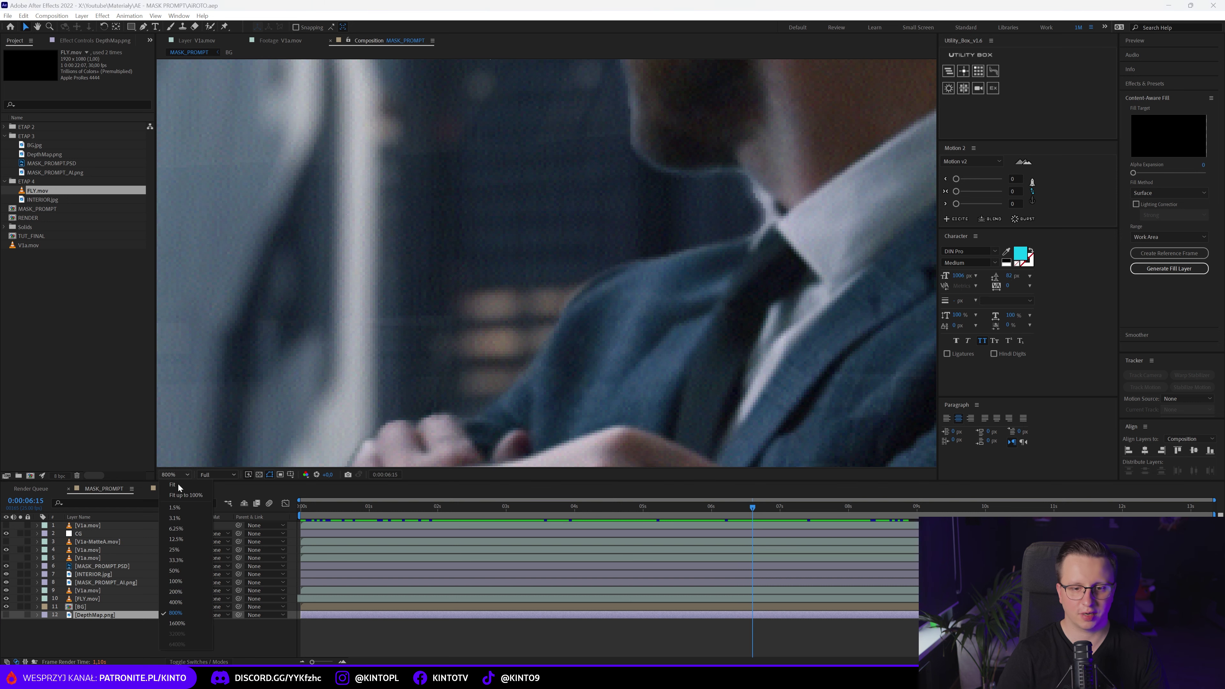
key("shift+slash")
mouse_move(753, 506)
left_mouse_down()
mouse_move(1034, 506)
mouse_move(1014, 503)
left_mouse_up()
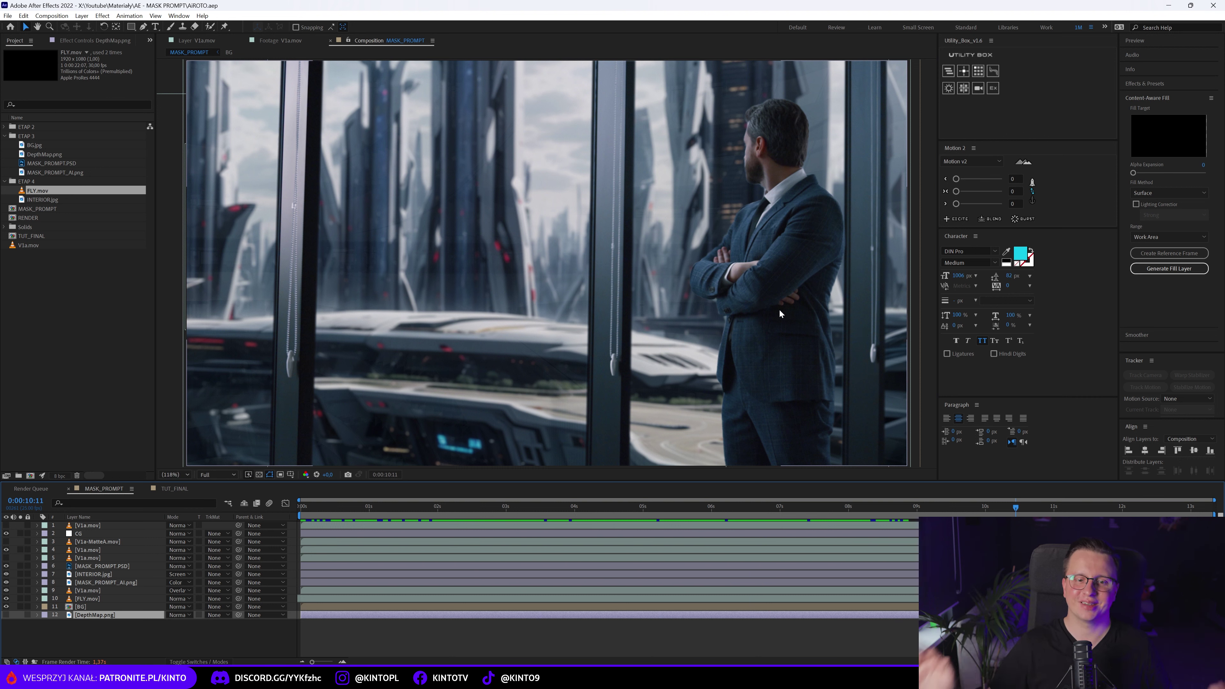
left_click_drag(607, 511, 627, 508)
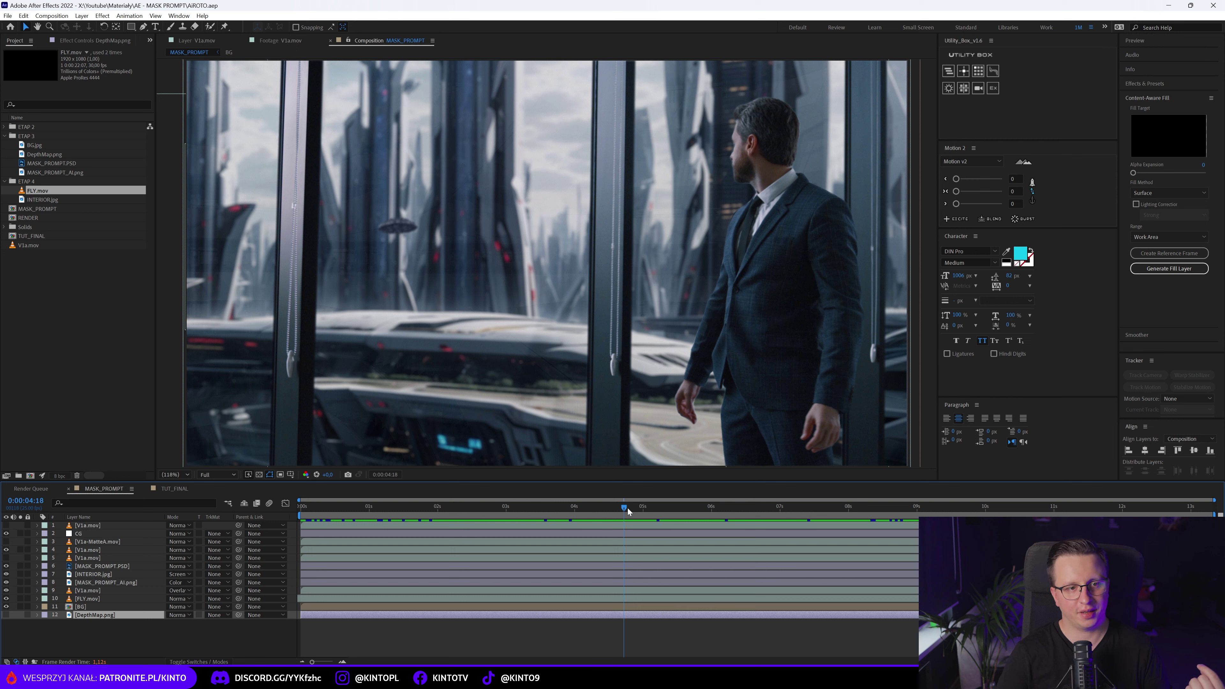
Step: Check the effect settings of the V1a-MatteA.mov matte layer and layer 4 V1a.mov
left_click(113, 543)
left_click(105, 43)
left_click(98, 558)
left_click(95, 551)
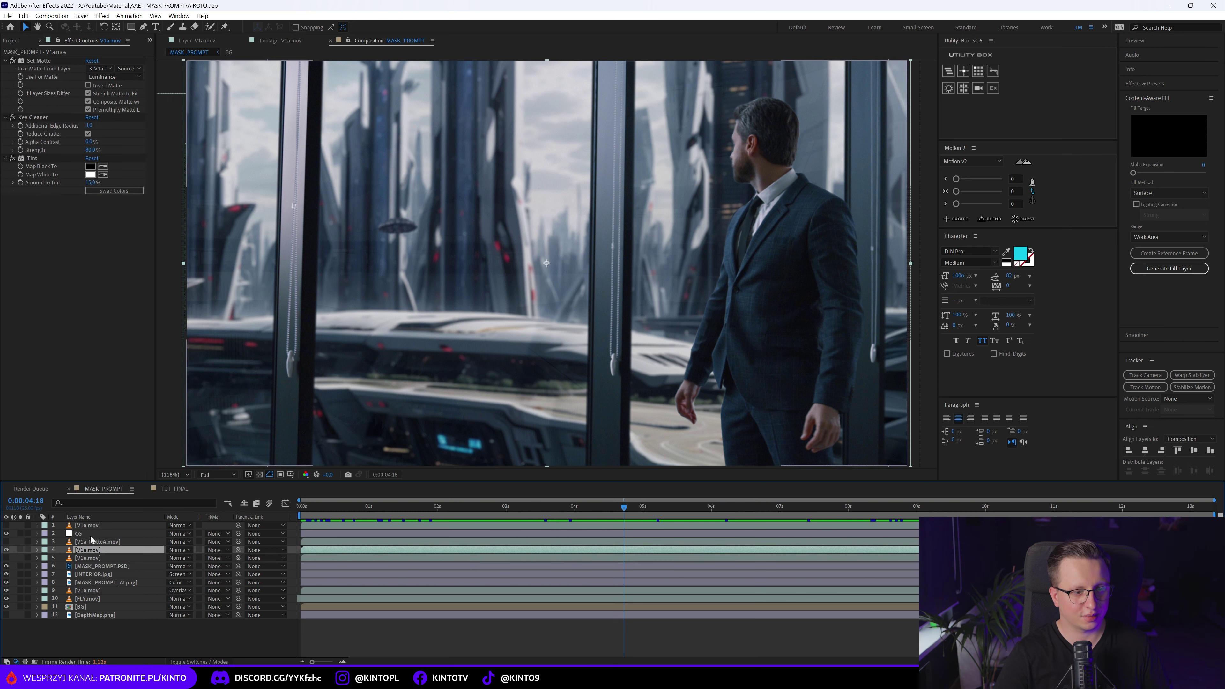
Step: Apply Mask Prompter to layer 5 V1a.mov via effect search, then delete it again
key("ctrl+Down")
key("ctrl+space")
type("set")
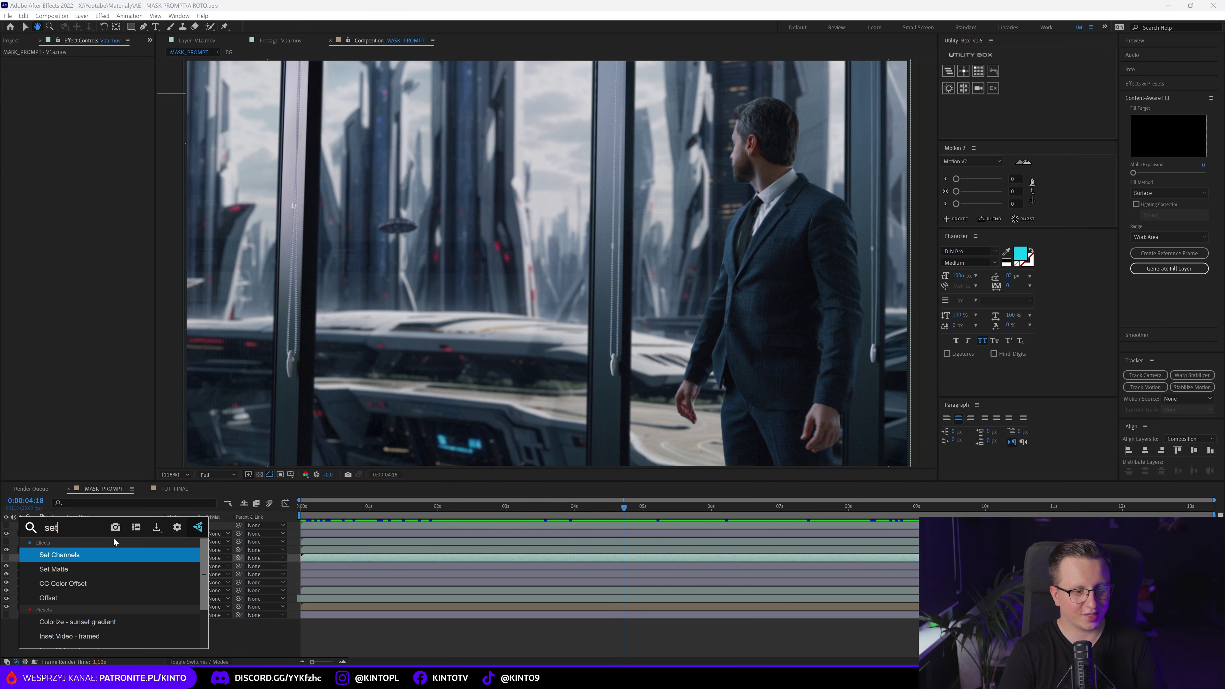
key("BackSpace")
key("BackSpace")
key("BackSpace")
type("matt")
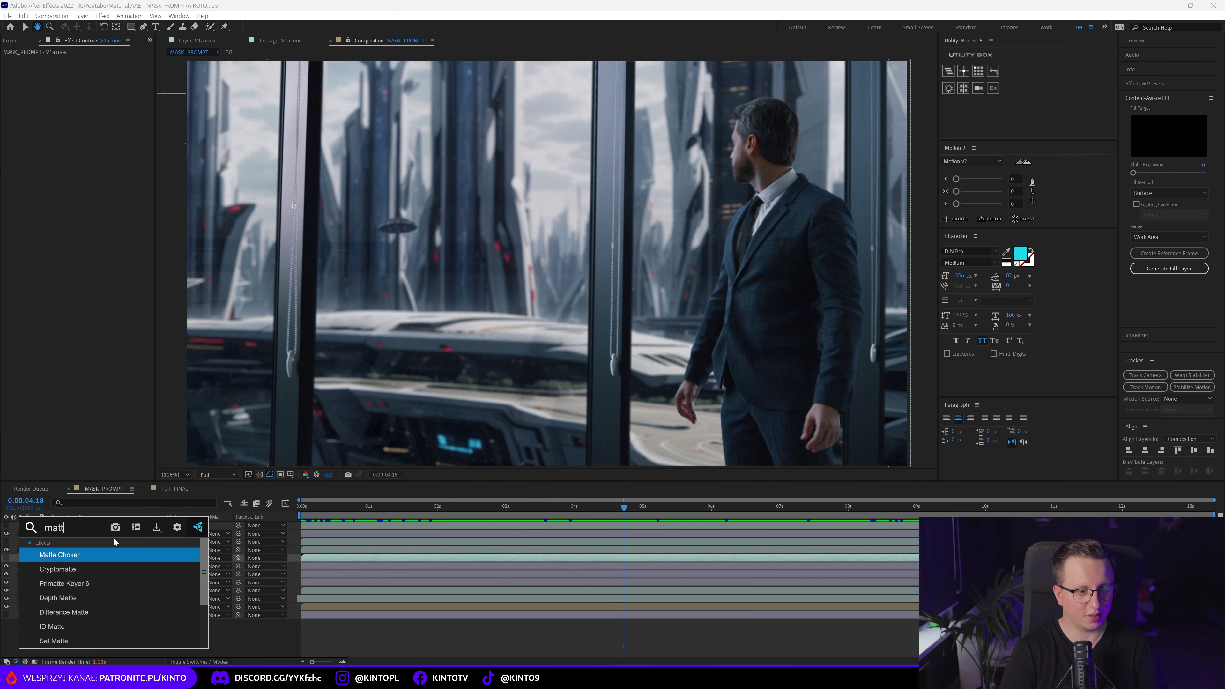
key("BackSpace")
key("BackSpace")
type("sk")
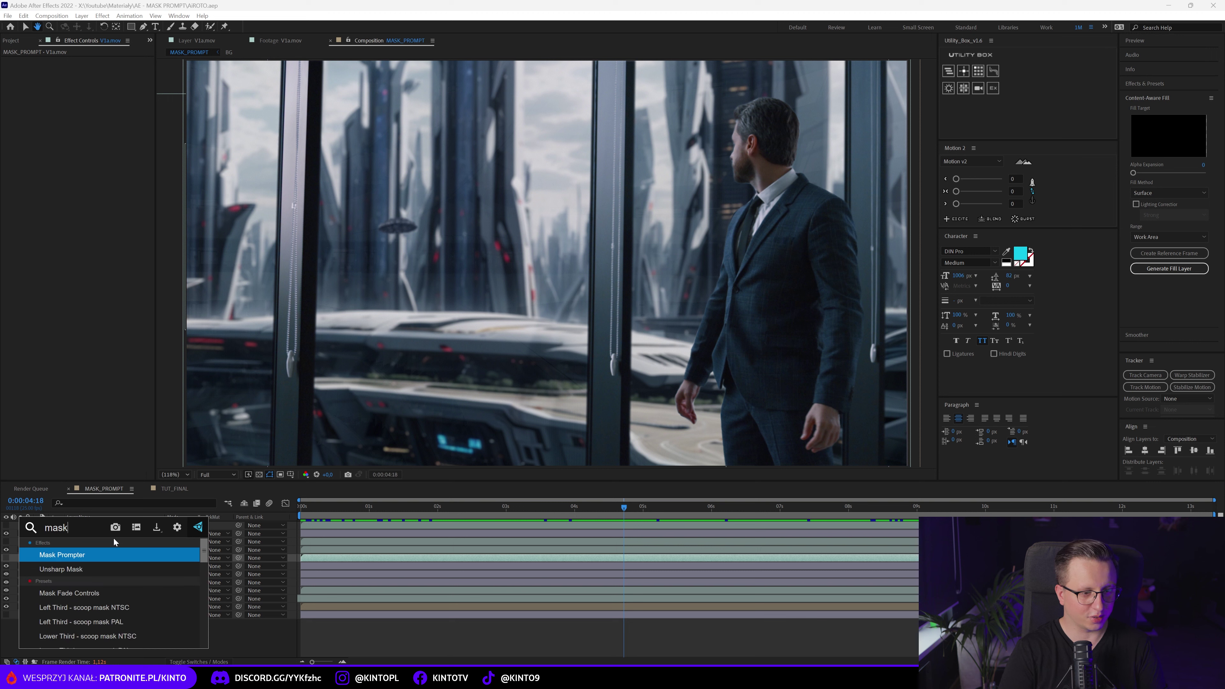
key("Return")
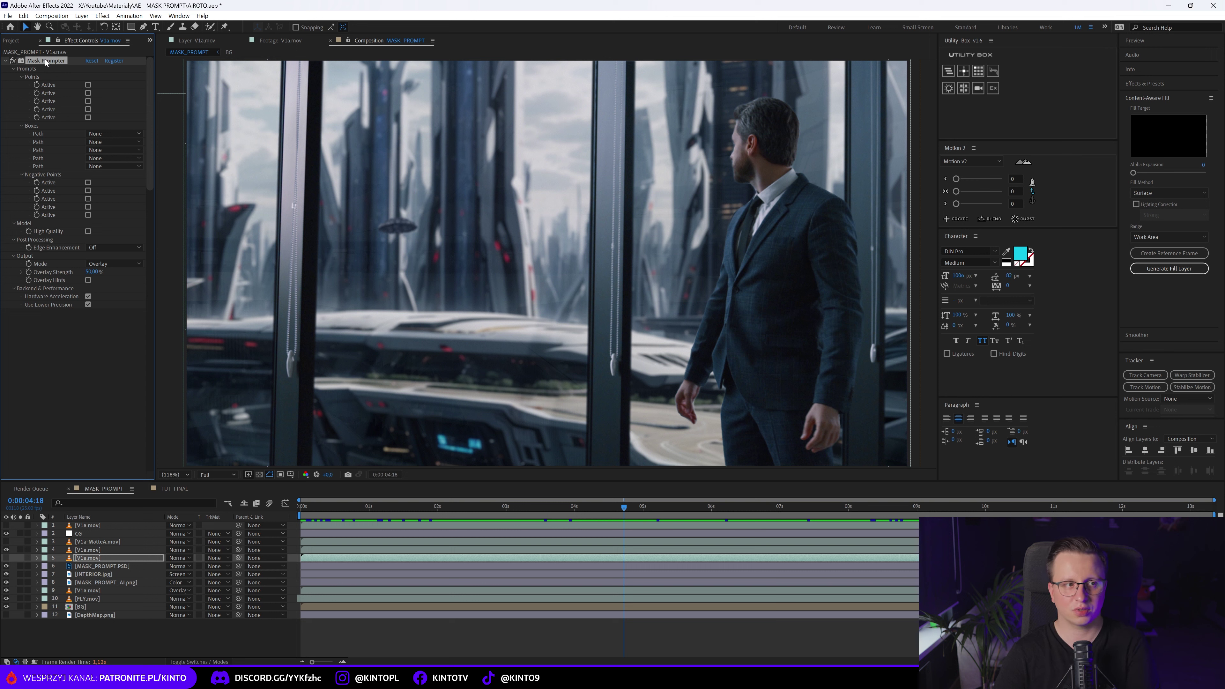
key("Delete")
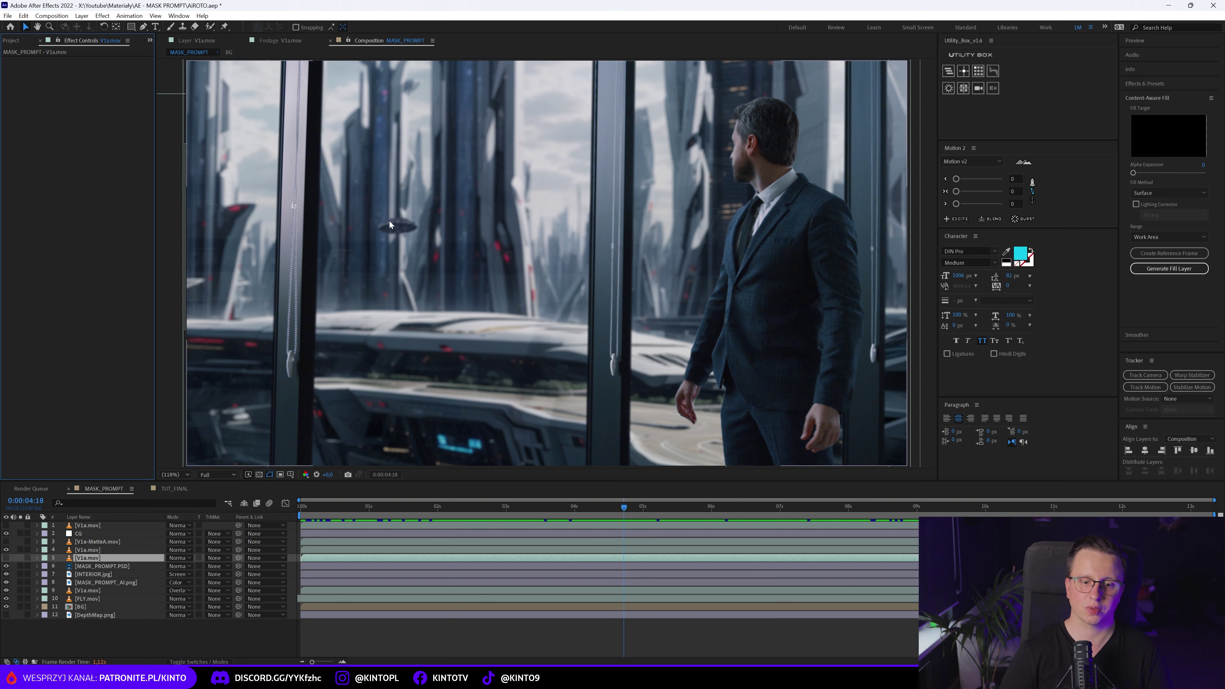
left_click_drag(612, 510, 558, 510)
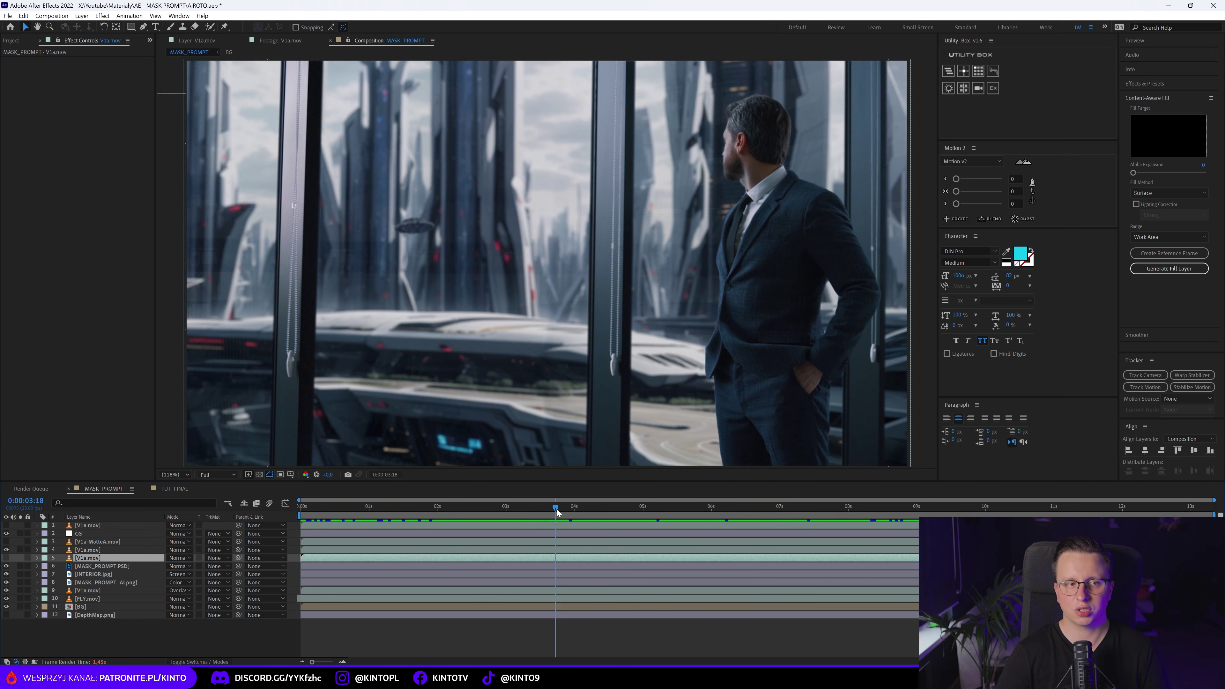